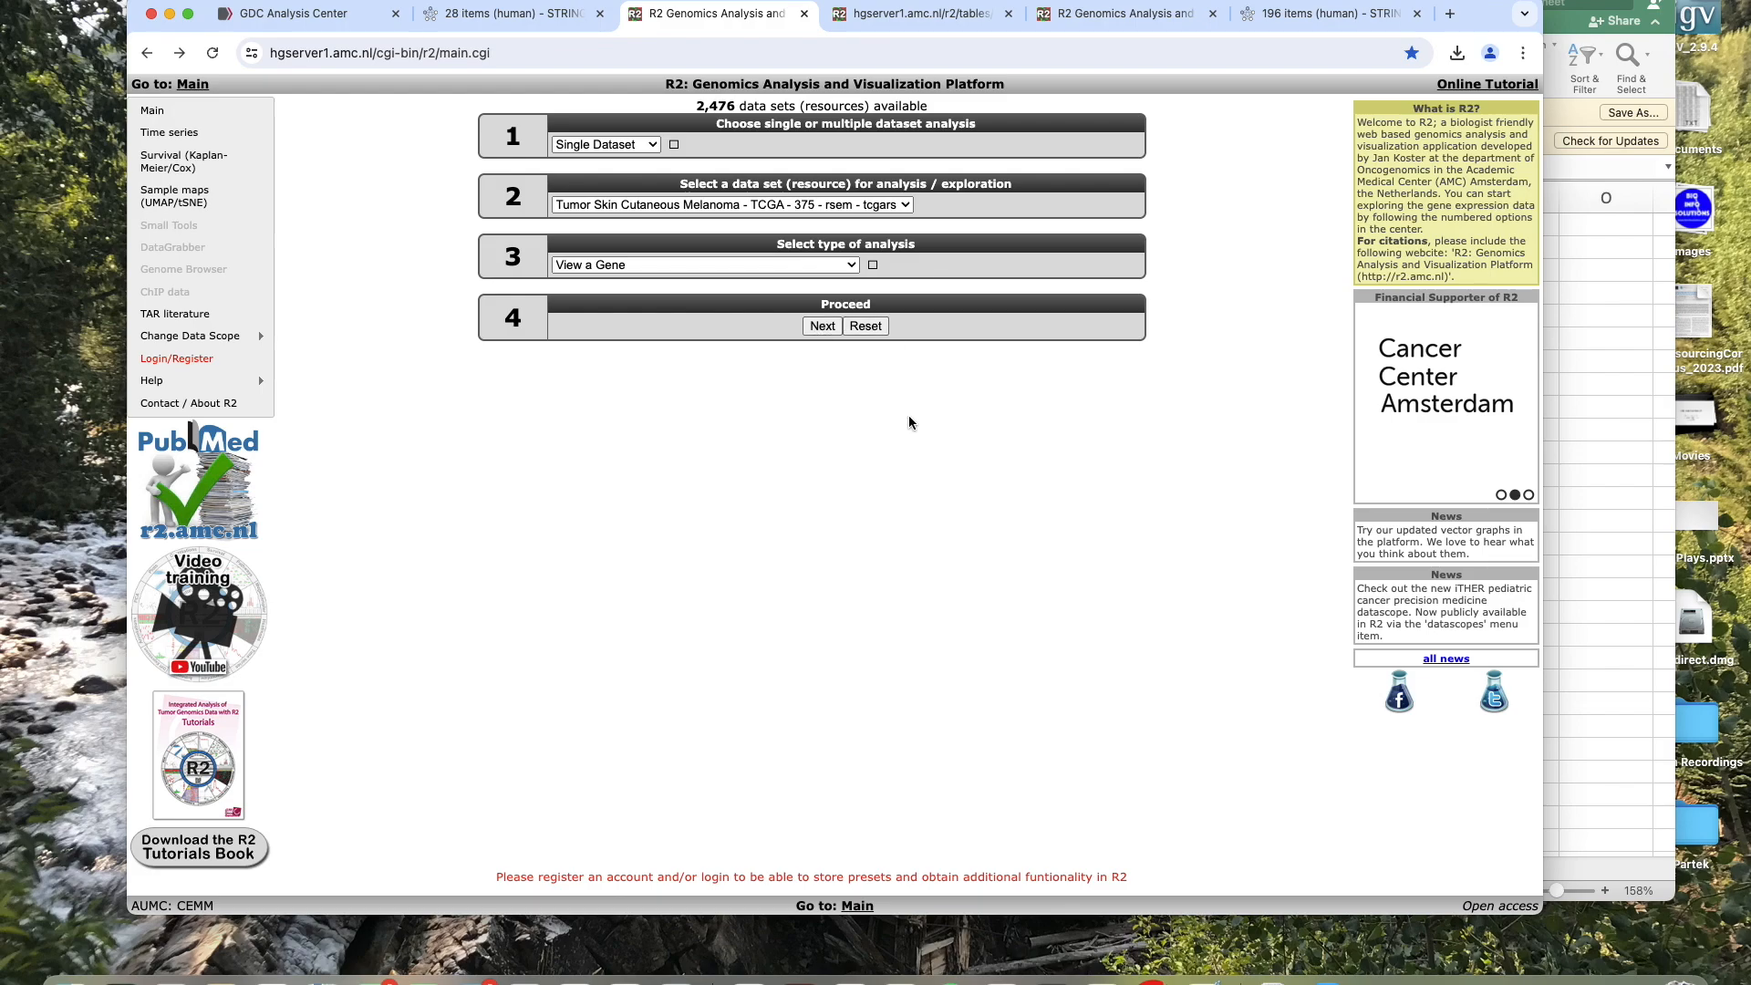
# Open the data set selection table and browse the available resources.
pyautogui.scroll(5, 908, 422)
pyautogui.scroll(4, 908, 422)
pyautogui.hscroll(-2, 909, 423)
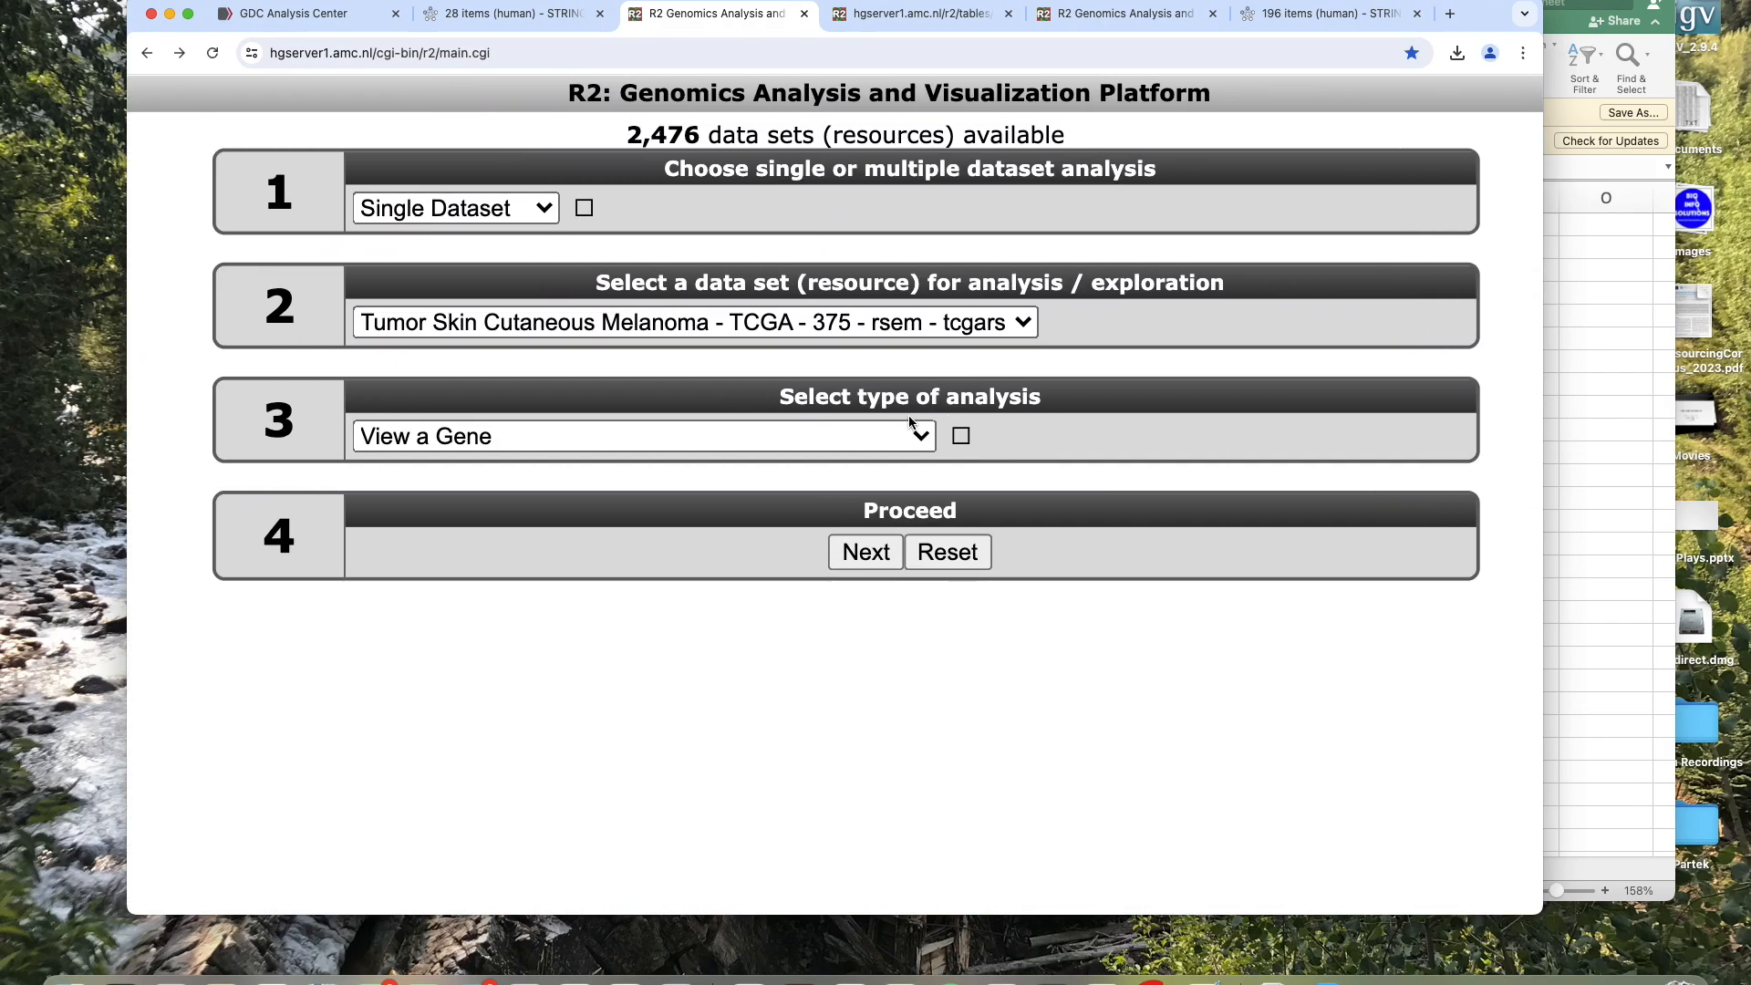
pyautogui.hscroll(-5, 909, 422)
pyautogui.hscroll(4, 909, 421)
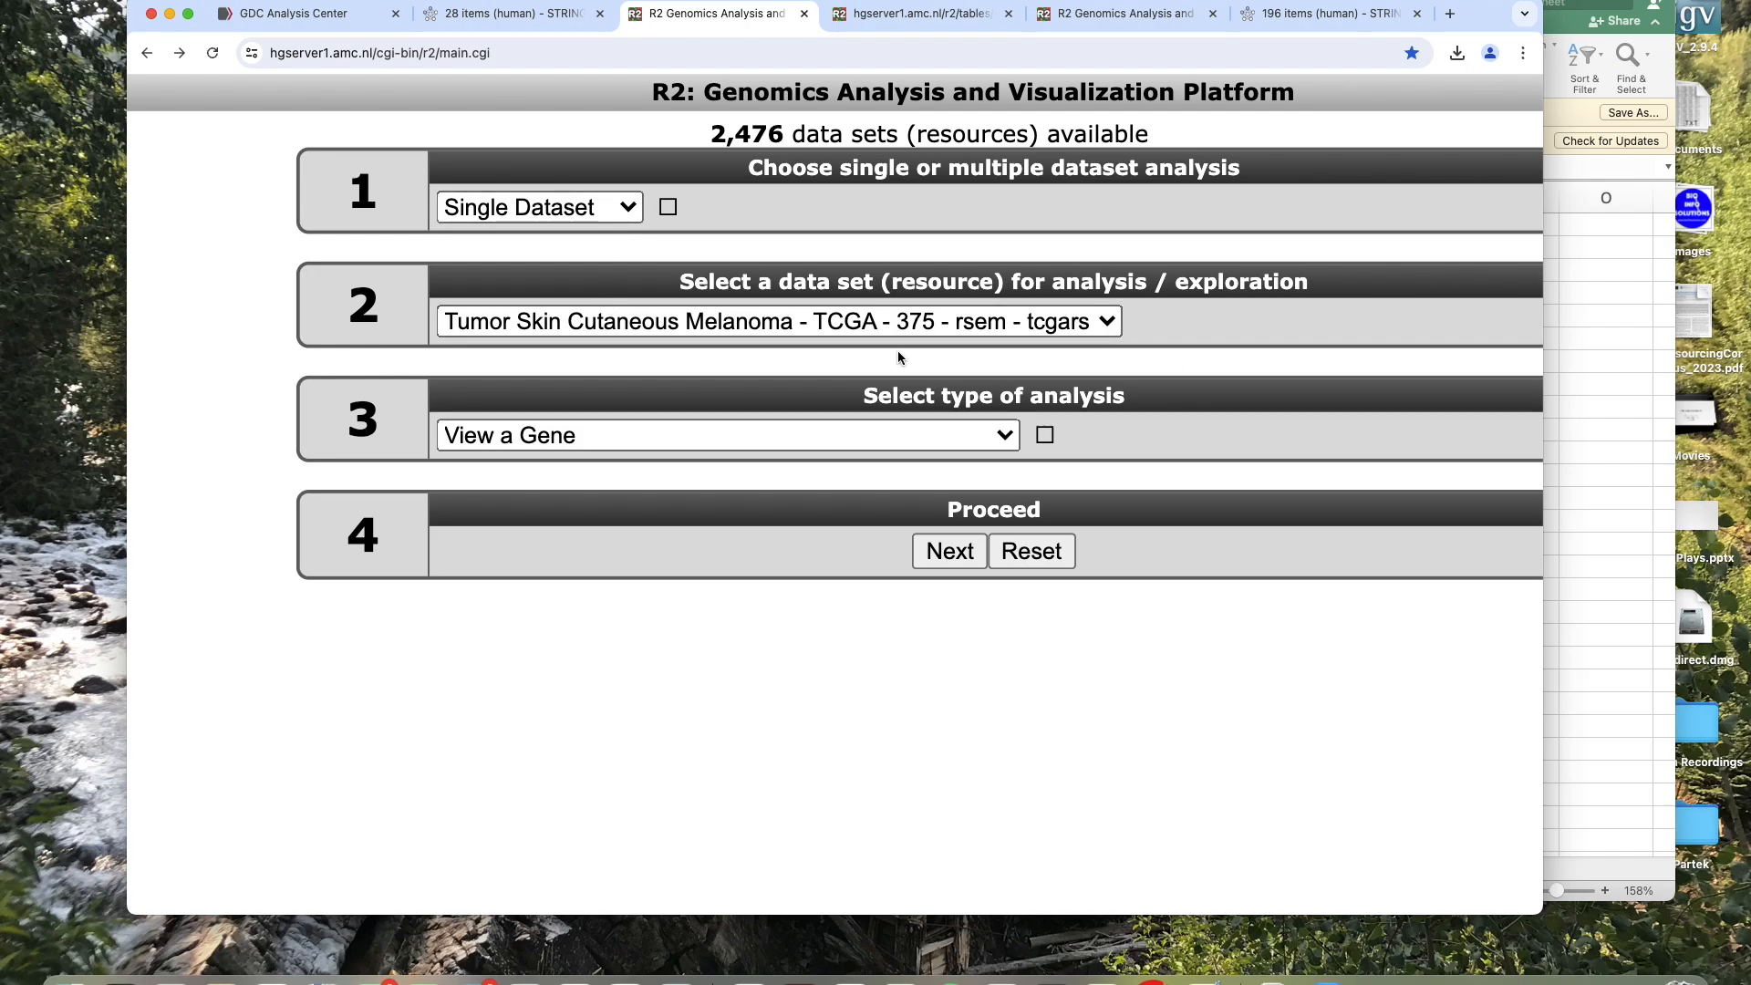
pyautogui.hscroll(2, 897, 357)
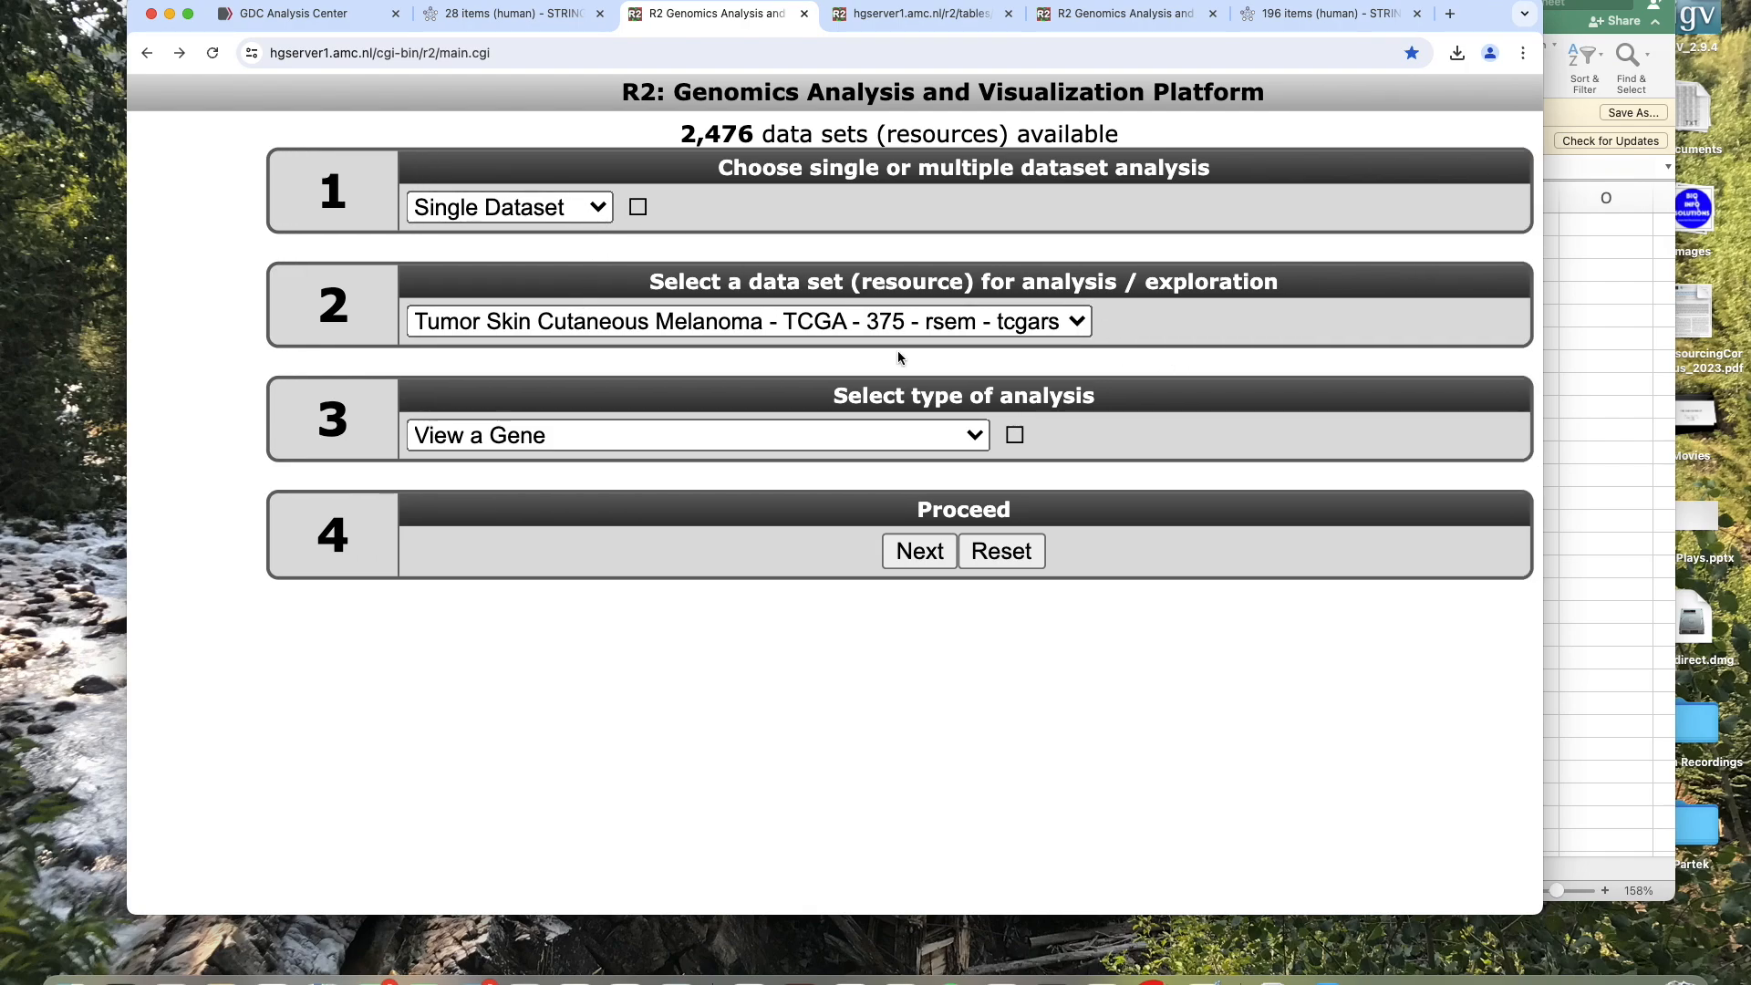
pyautogui.click(1076, 330)
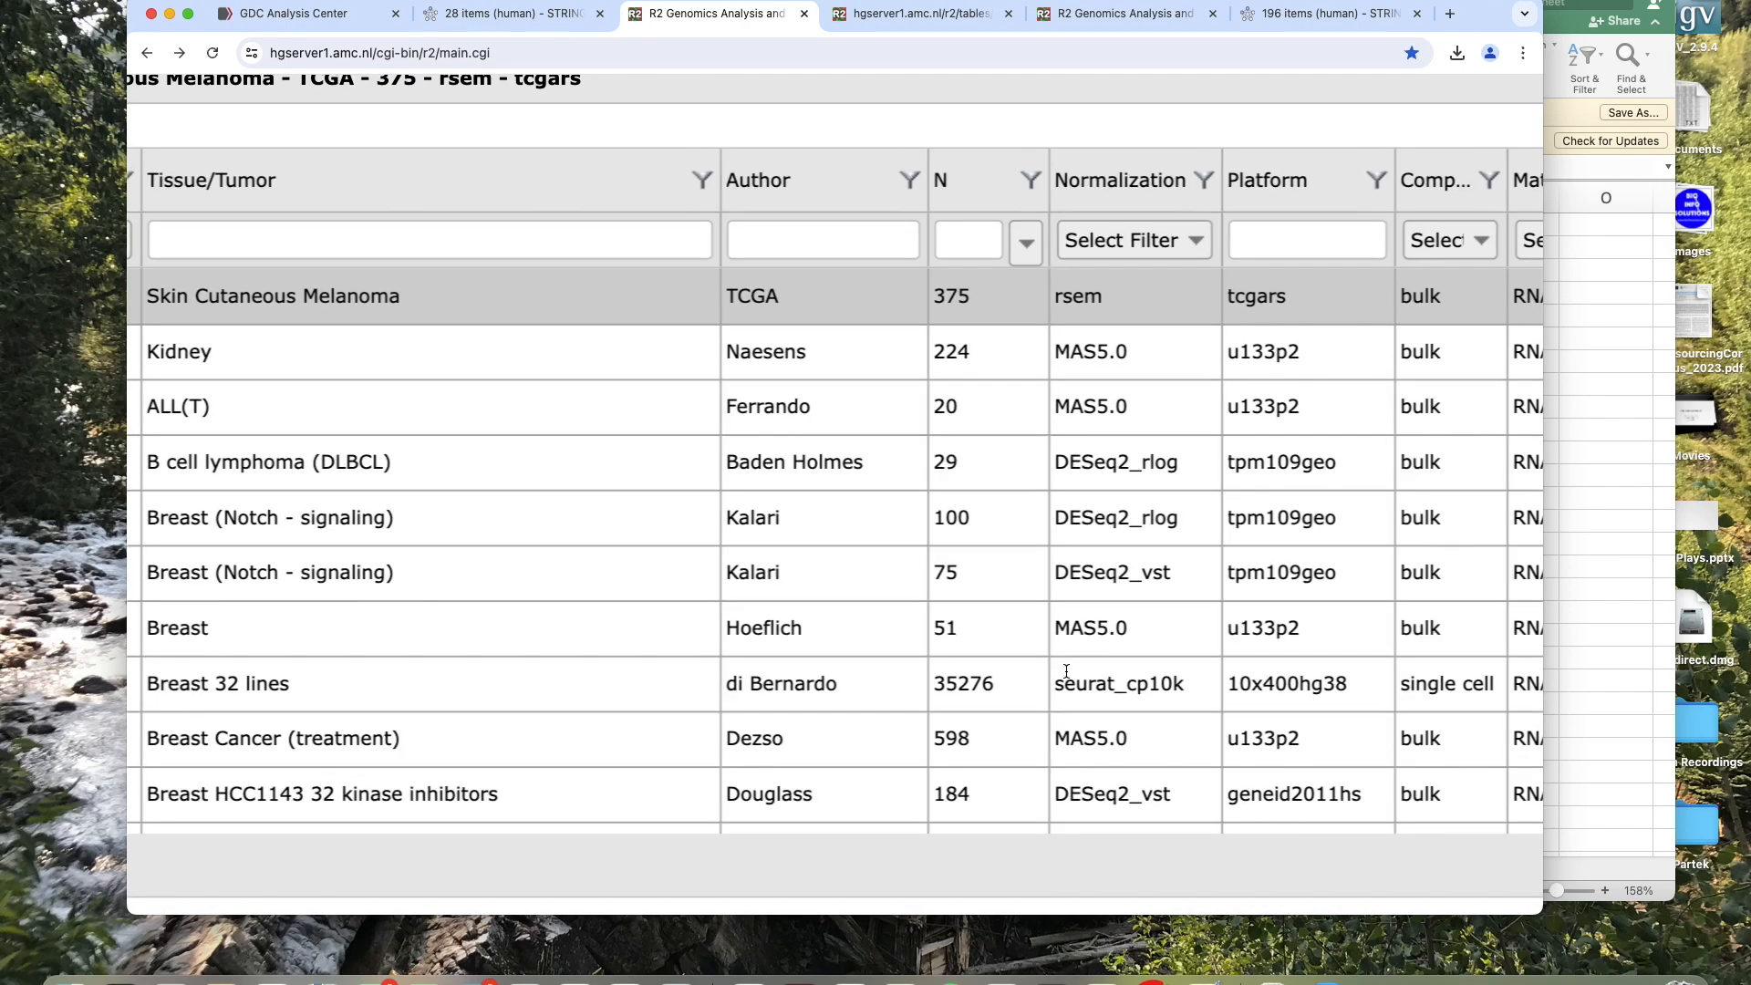
pyautogui.hscroll(-10, 1066, 671)
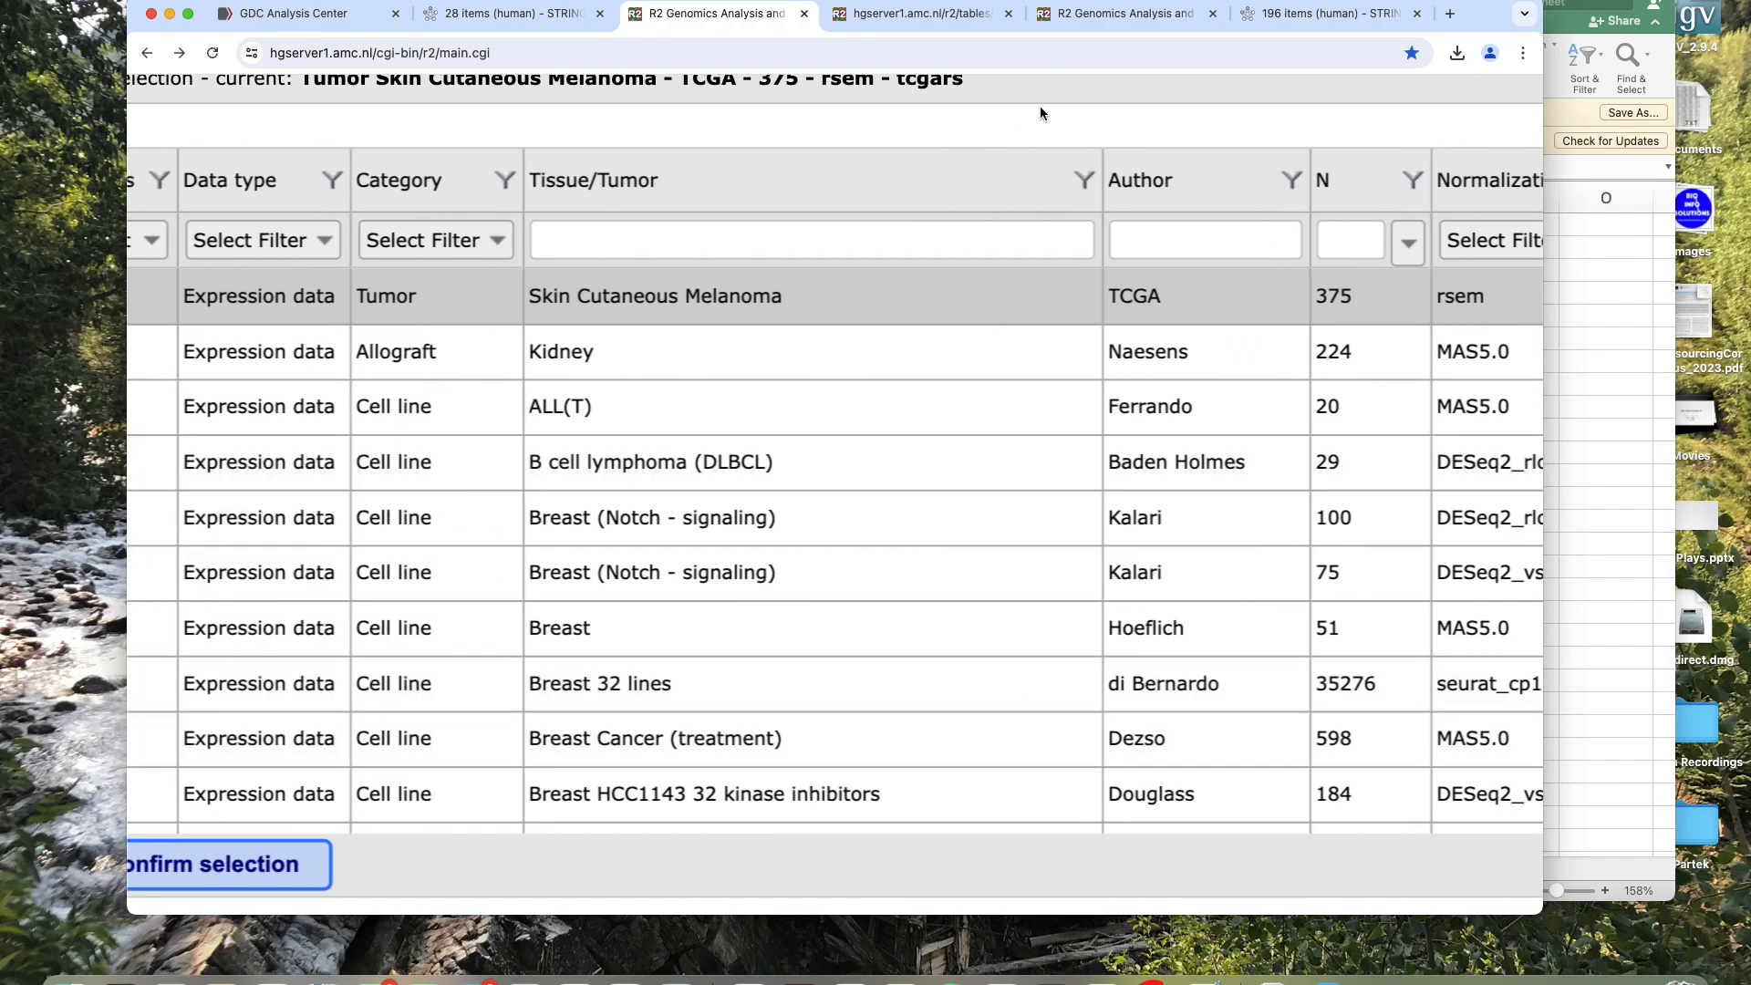
pyautogui.scroll(-5, 1040, 106)
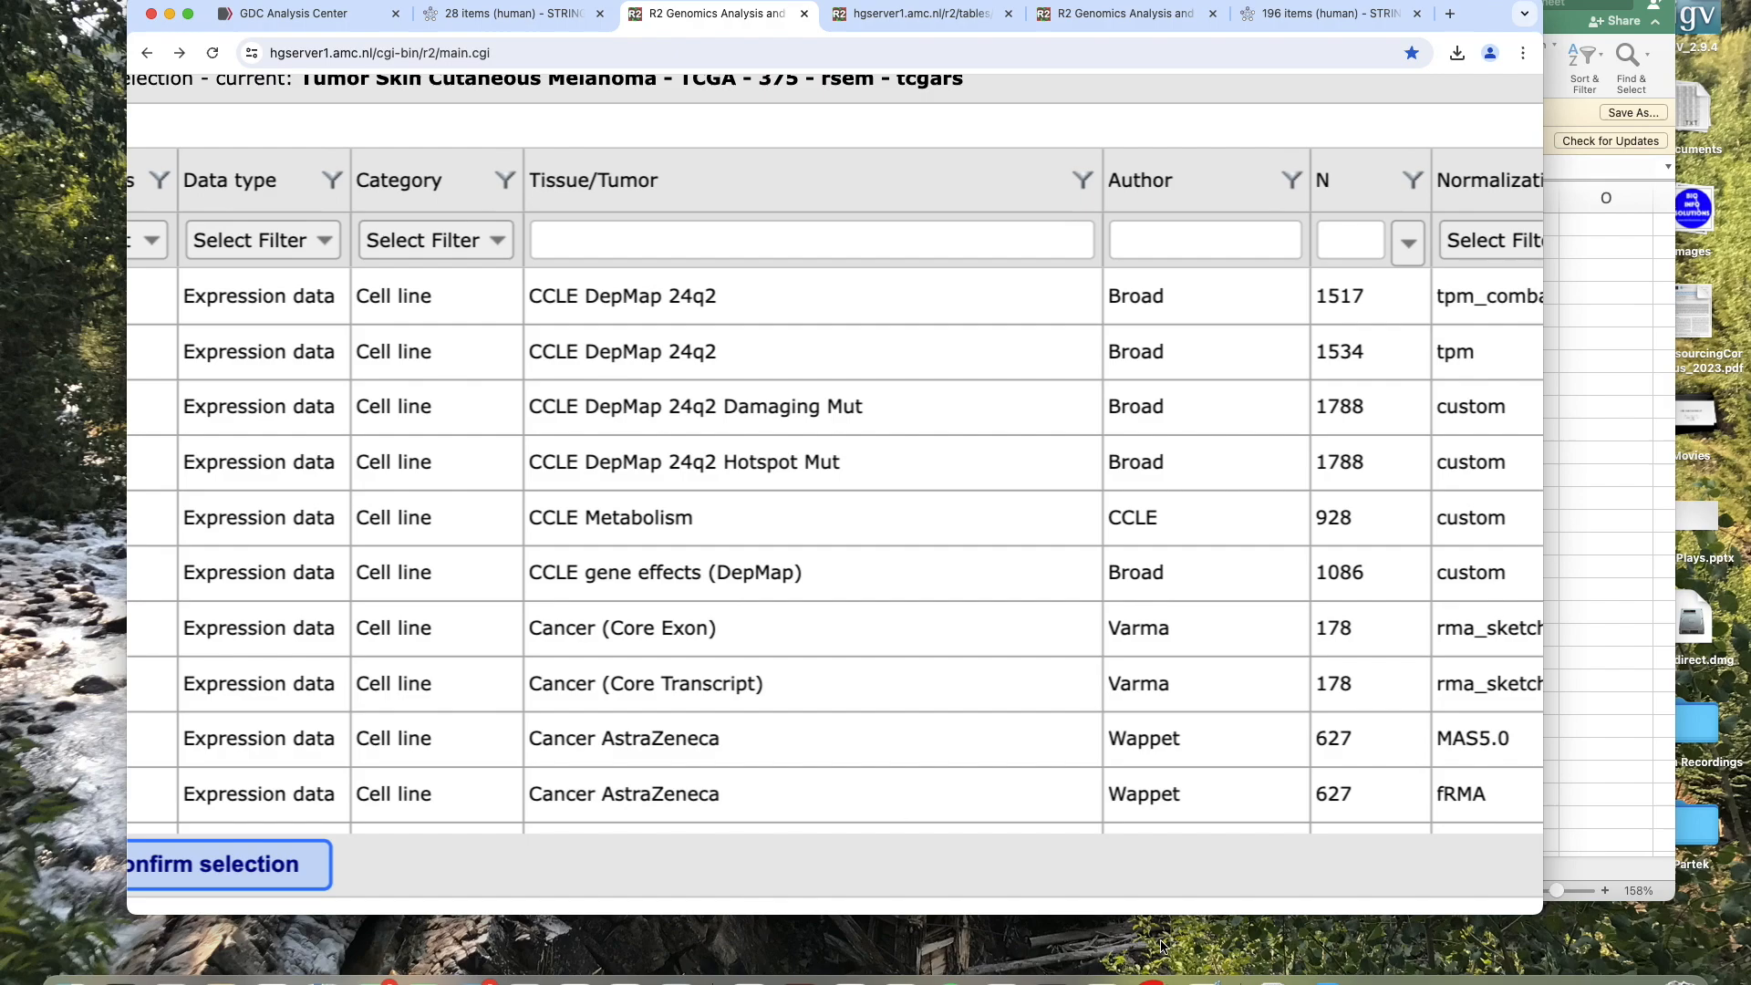
pyautogui.scroll(-5, 1141, 861)
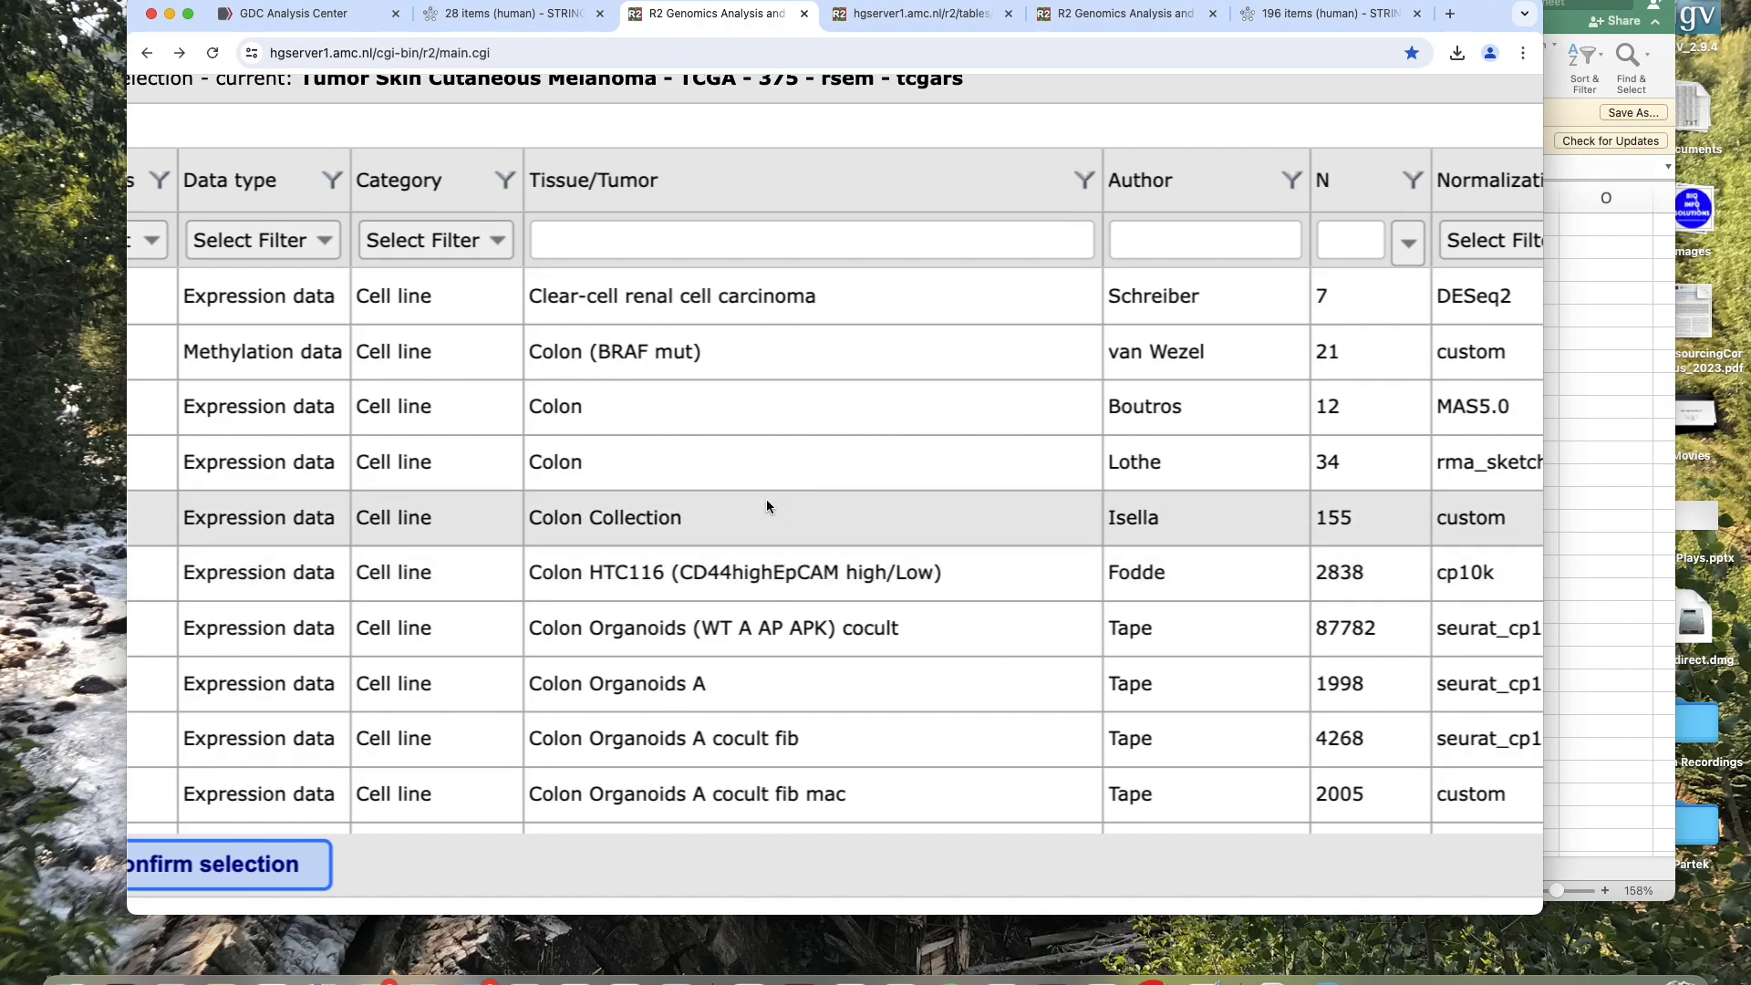
# Filter the data sets by Tissue/Tumor with the term "pancreatic".
pyautogui.click(623, 244)
pyautogui.write('pancr')
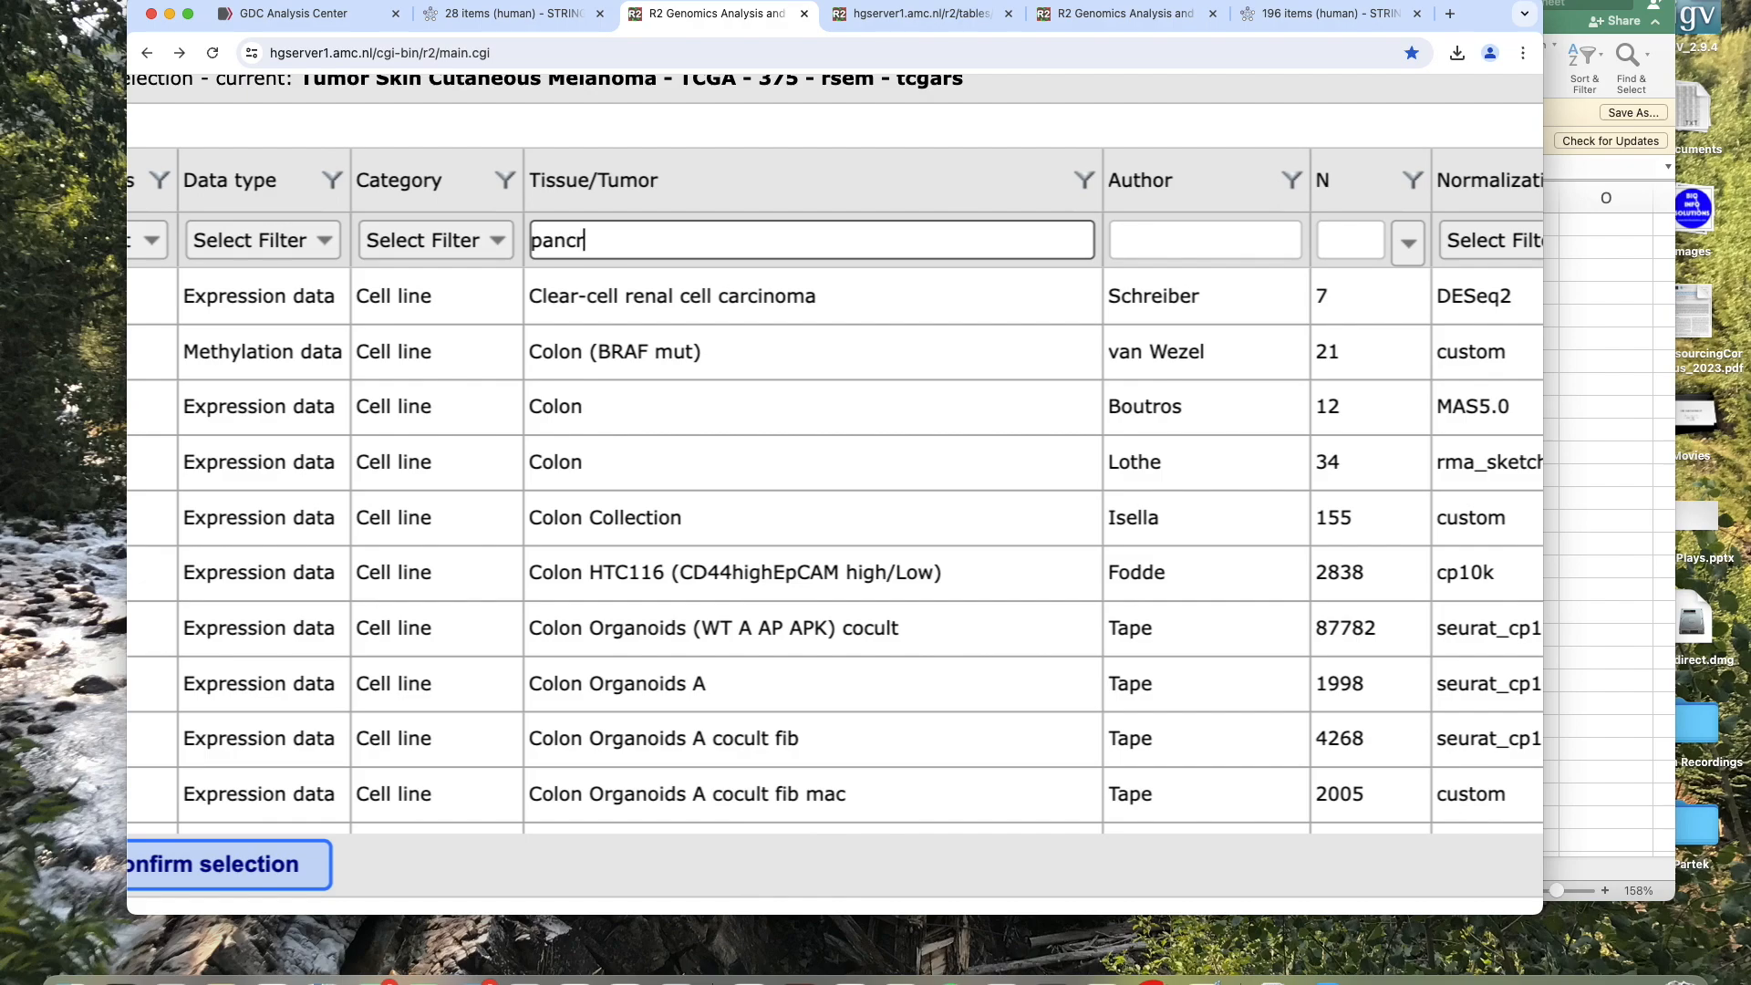
pyautogui.write('eat')
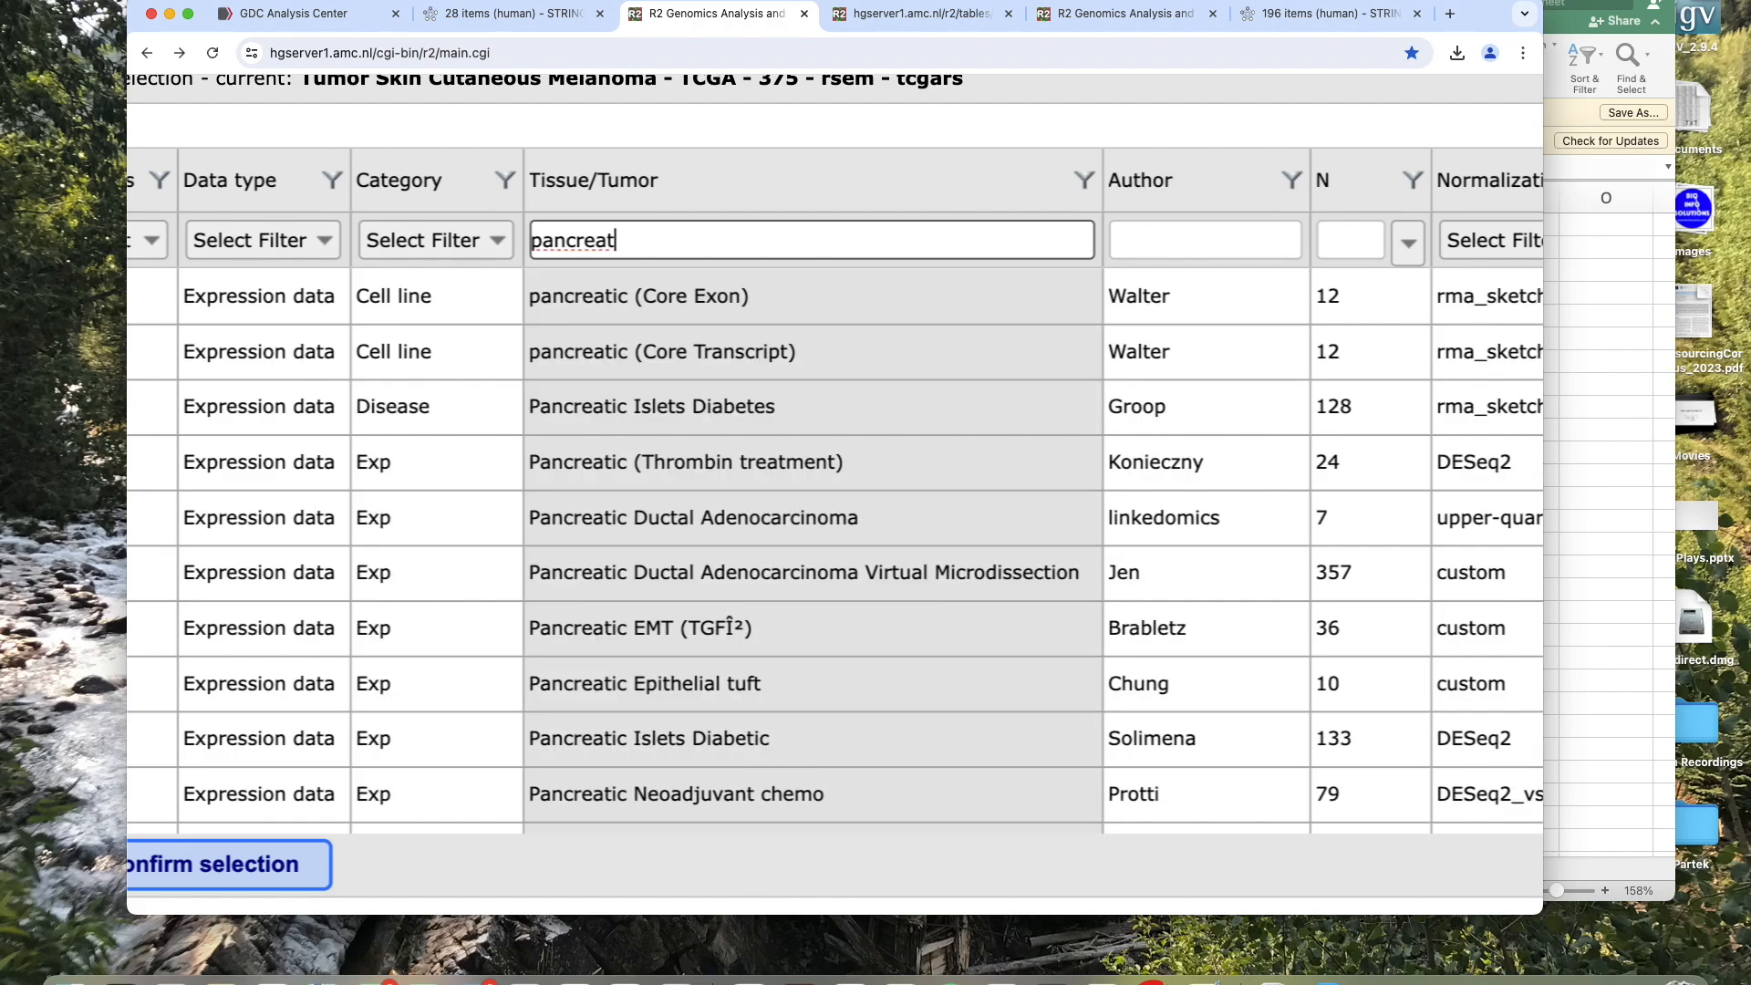
pyautogui.write('ic')
pyautogui.moveTo(1072, 118); pyautogui.dragTo(1048, 281)
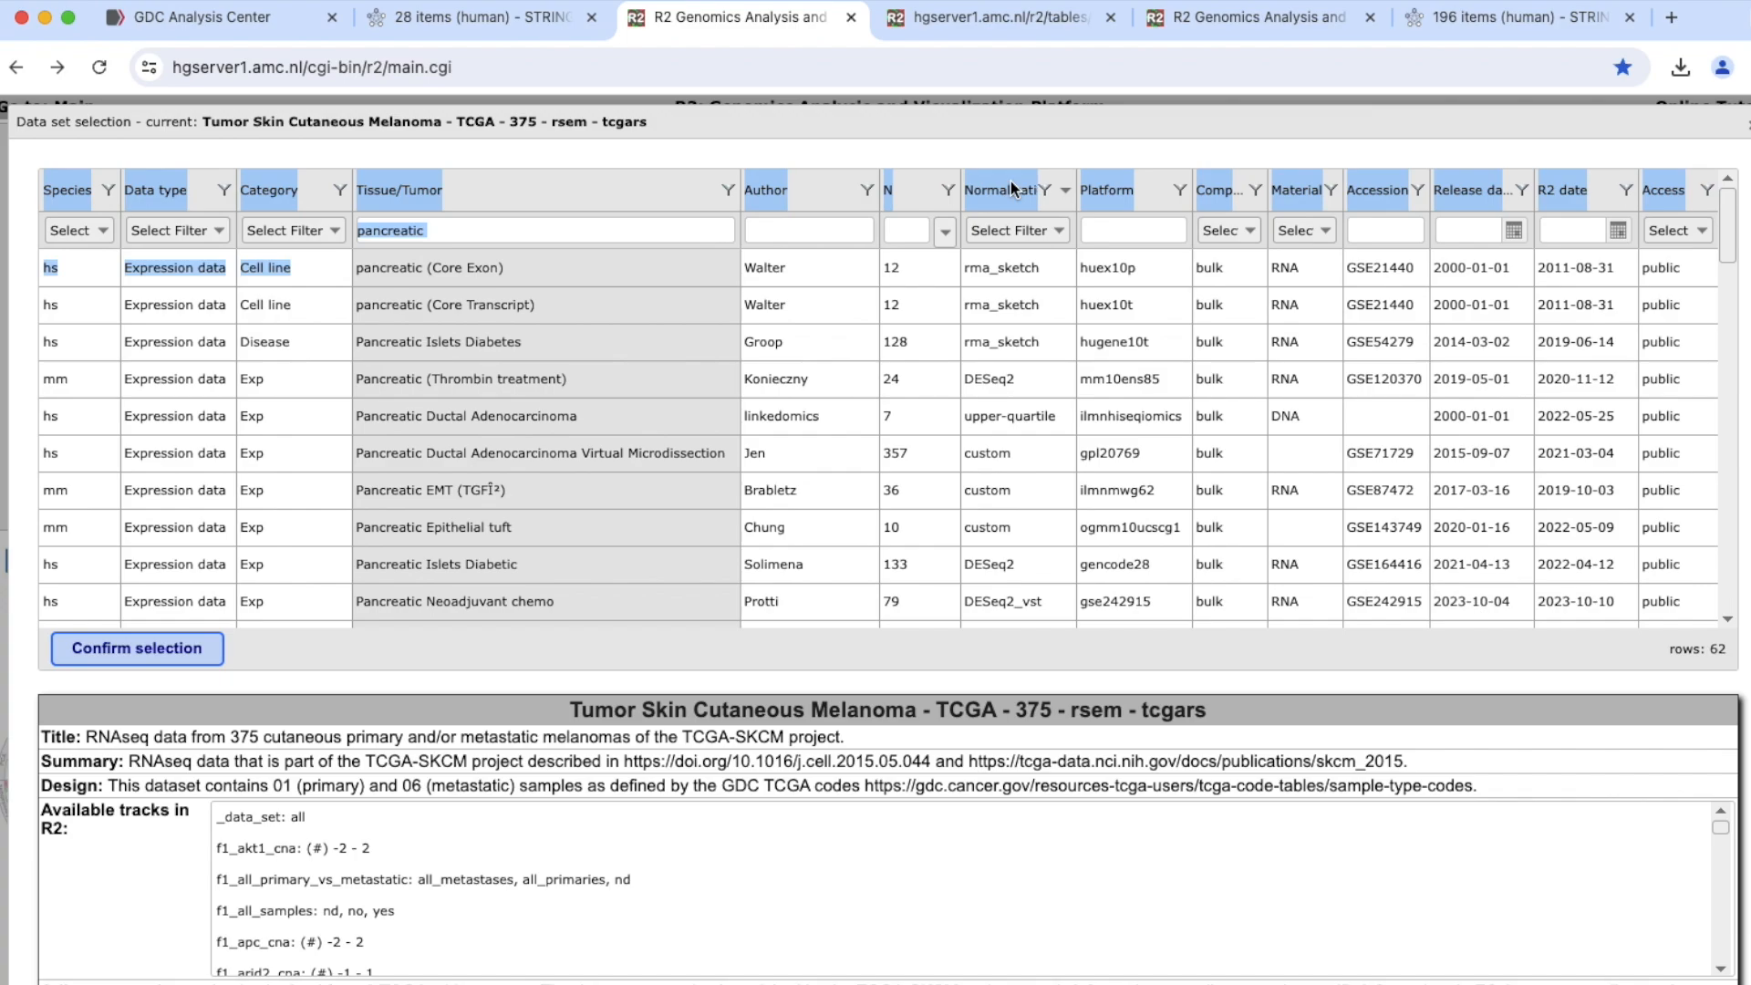
# Sort the data sets by descending N and confirm the 244-sample Pancreatic ductal adenocarcinoma (PDAC) set, rma_sketch, hugene10t.
pyautogui.click(893, 196)
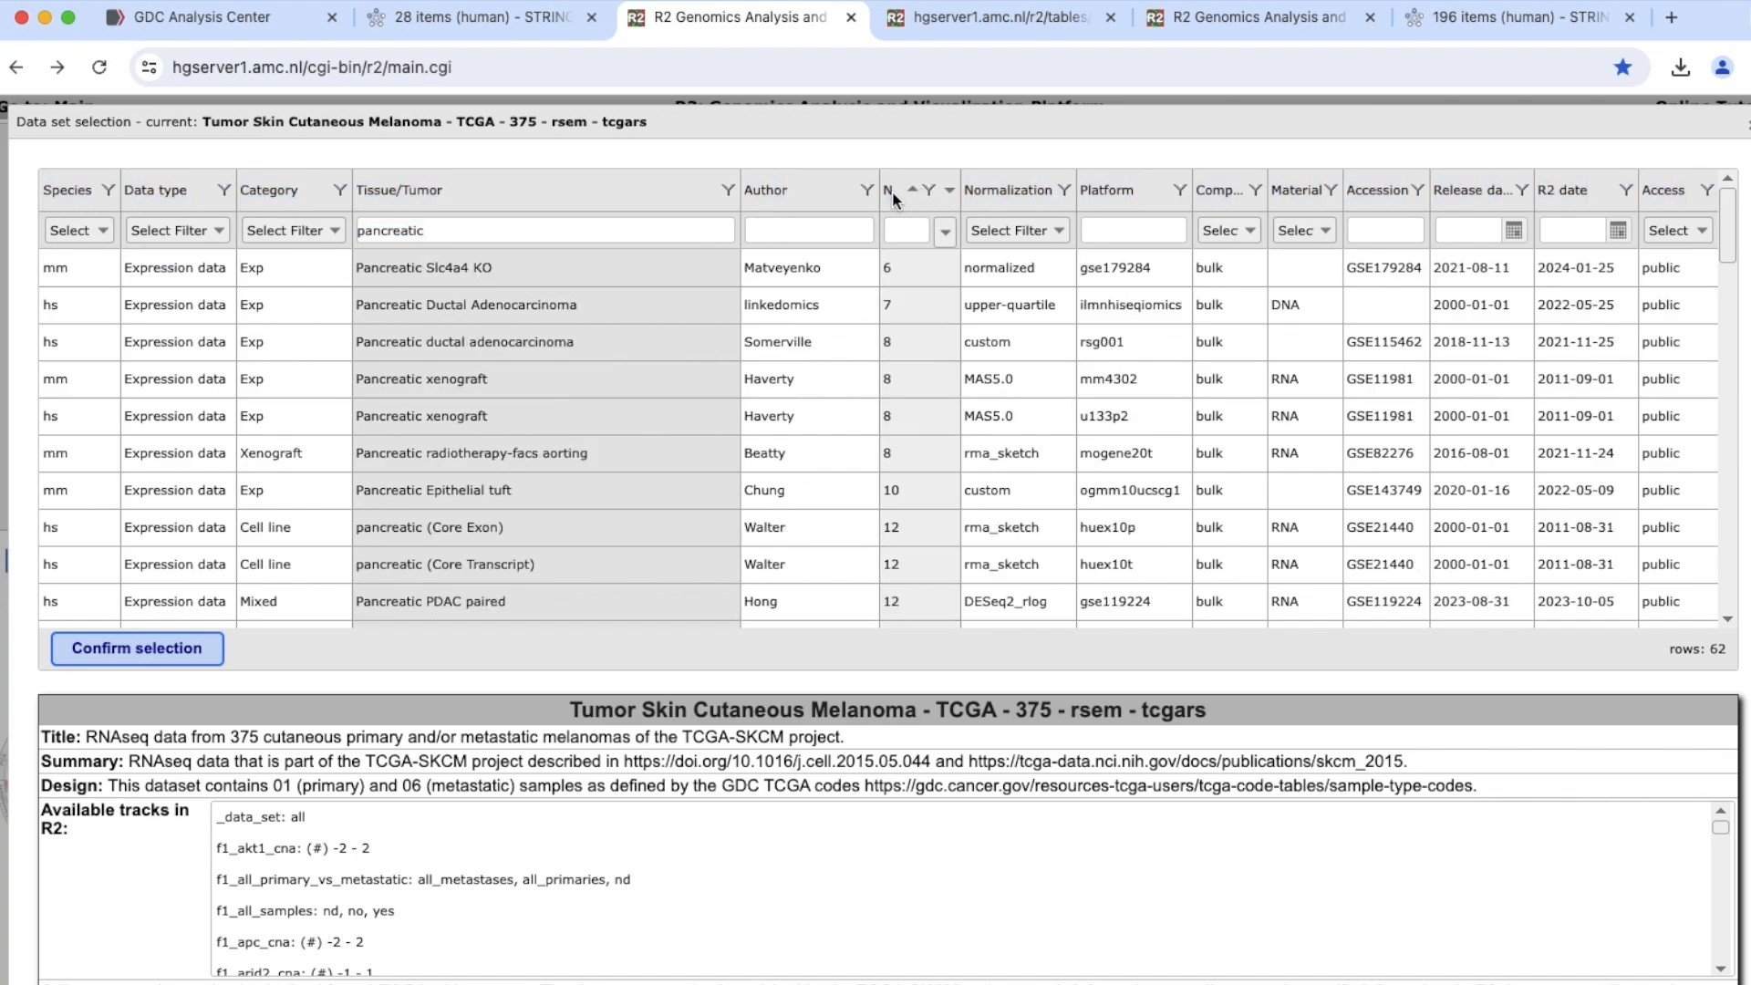
pyautogui.click(894, 196)
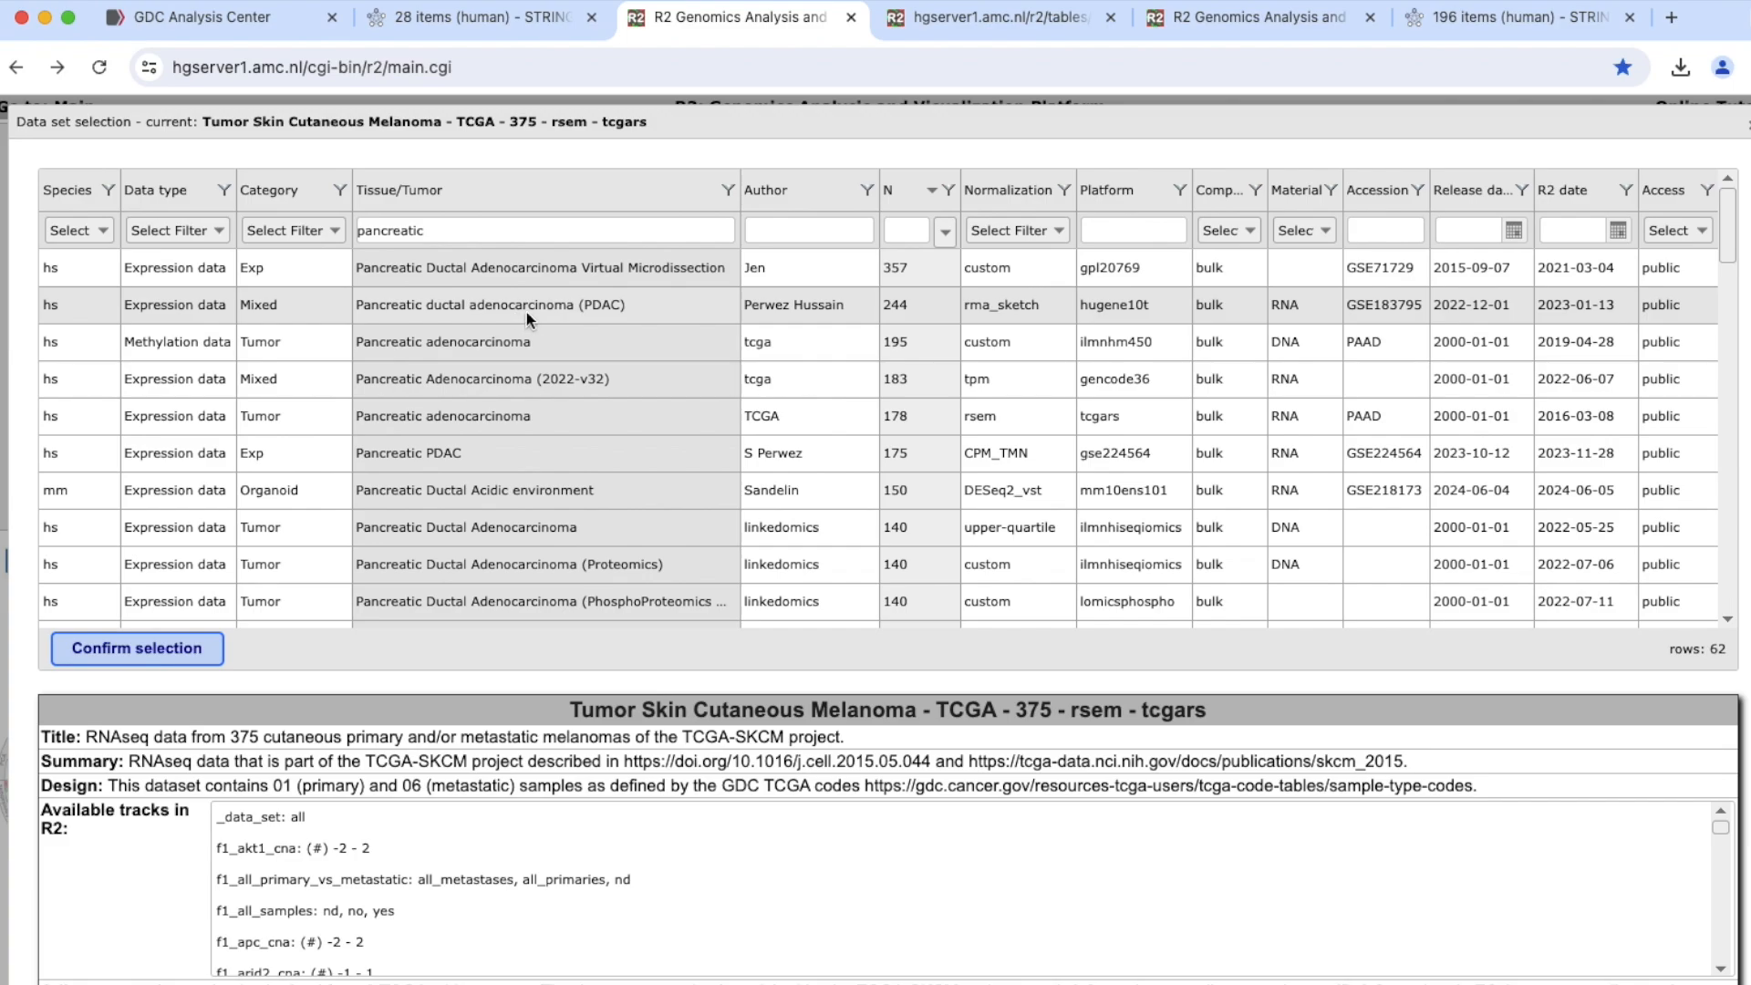
pyautogui.click(577, 308)
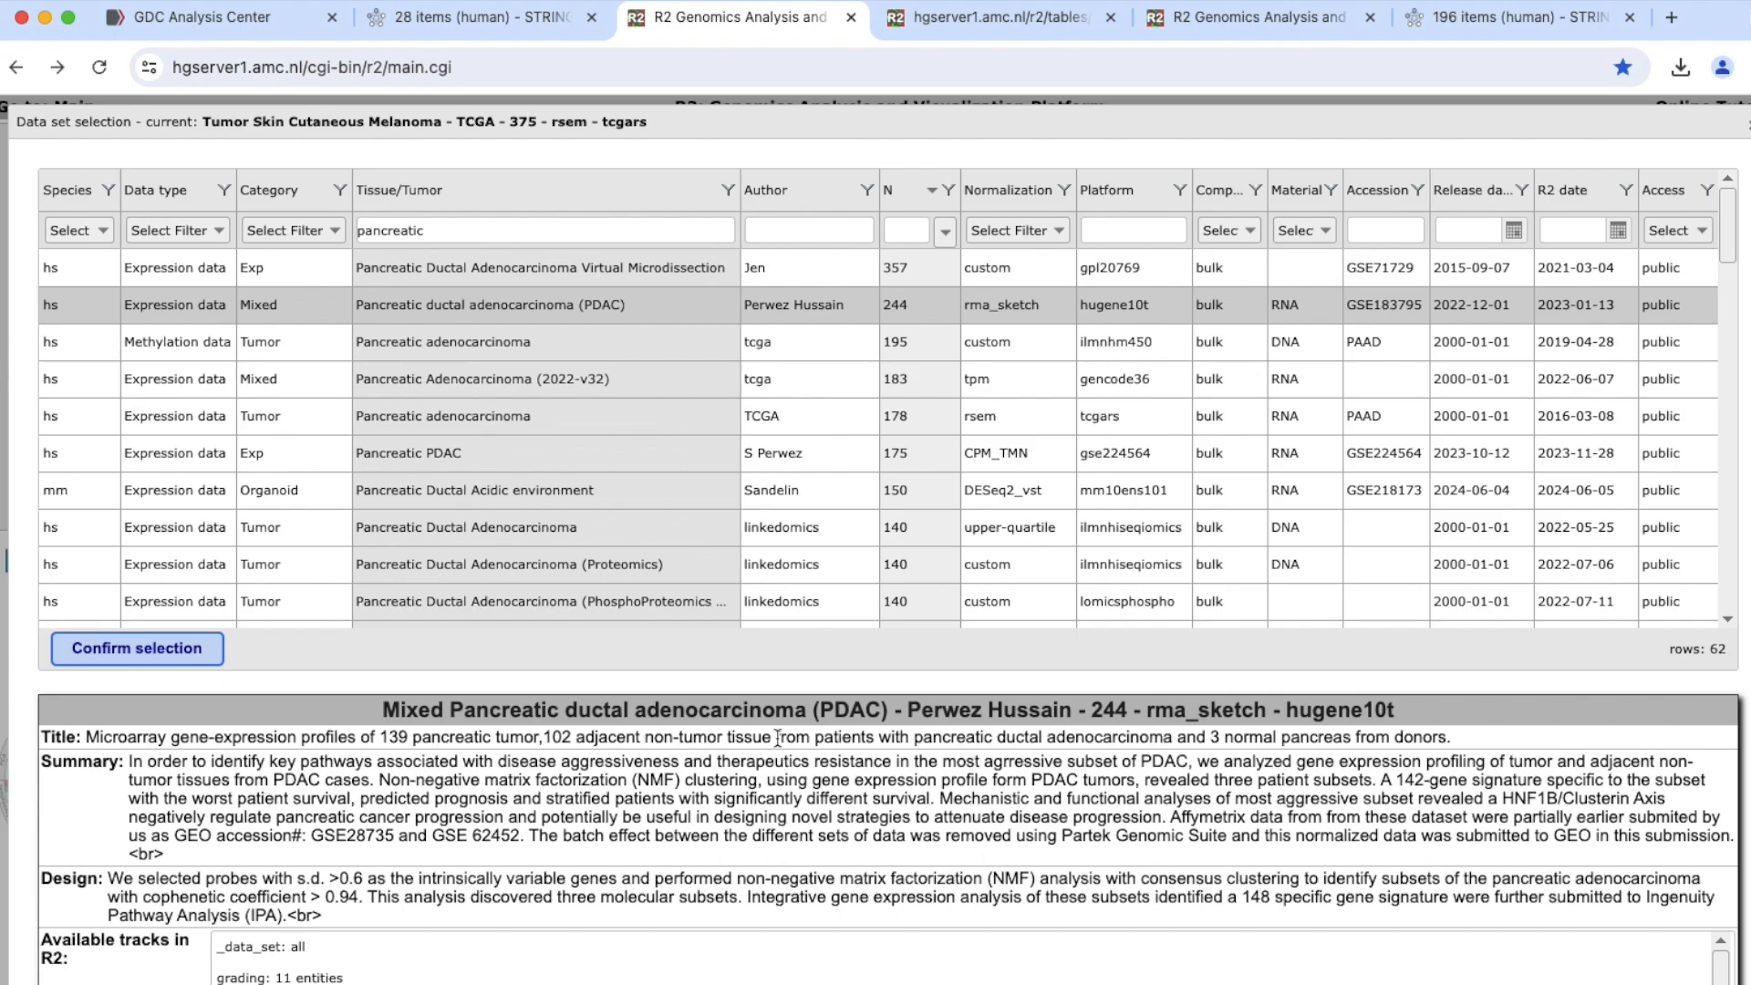
pyautogui.click(192, 646)
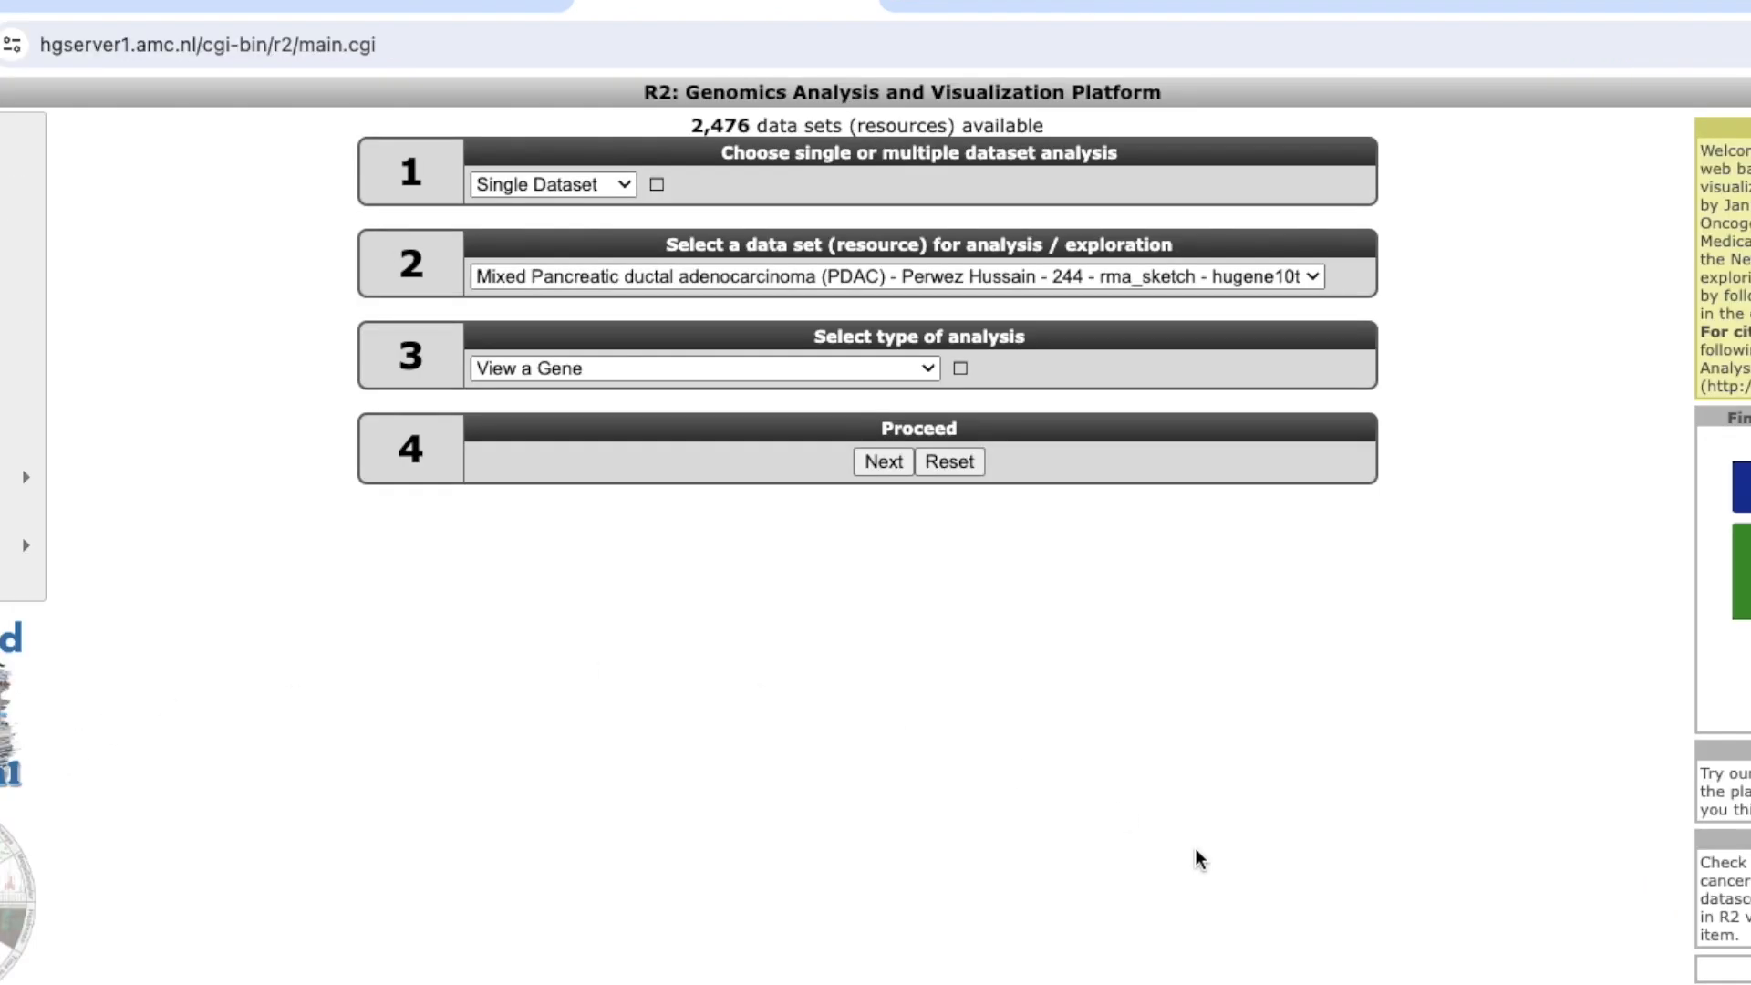
# Set the analysis type to "Find Correlated Genes with a single Gene" and proceed to its settings.
pyautogui.click(928, 370)
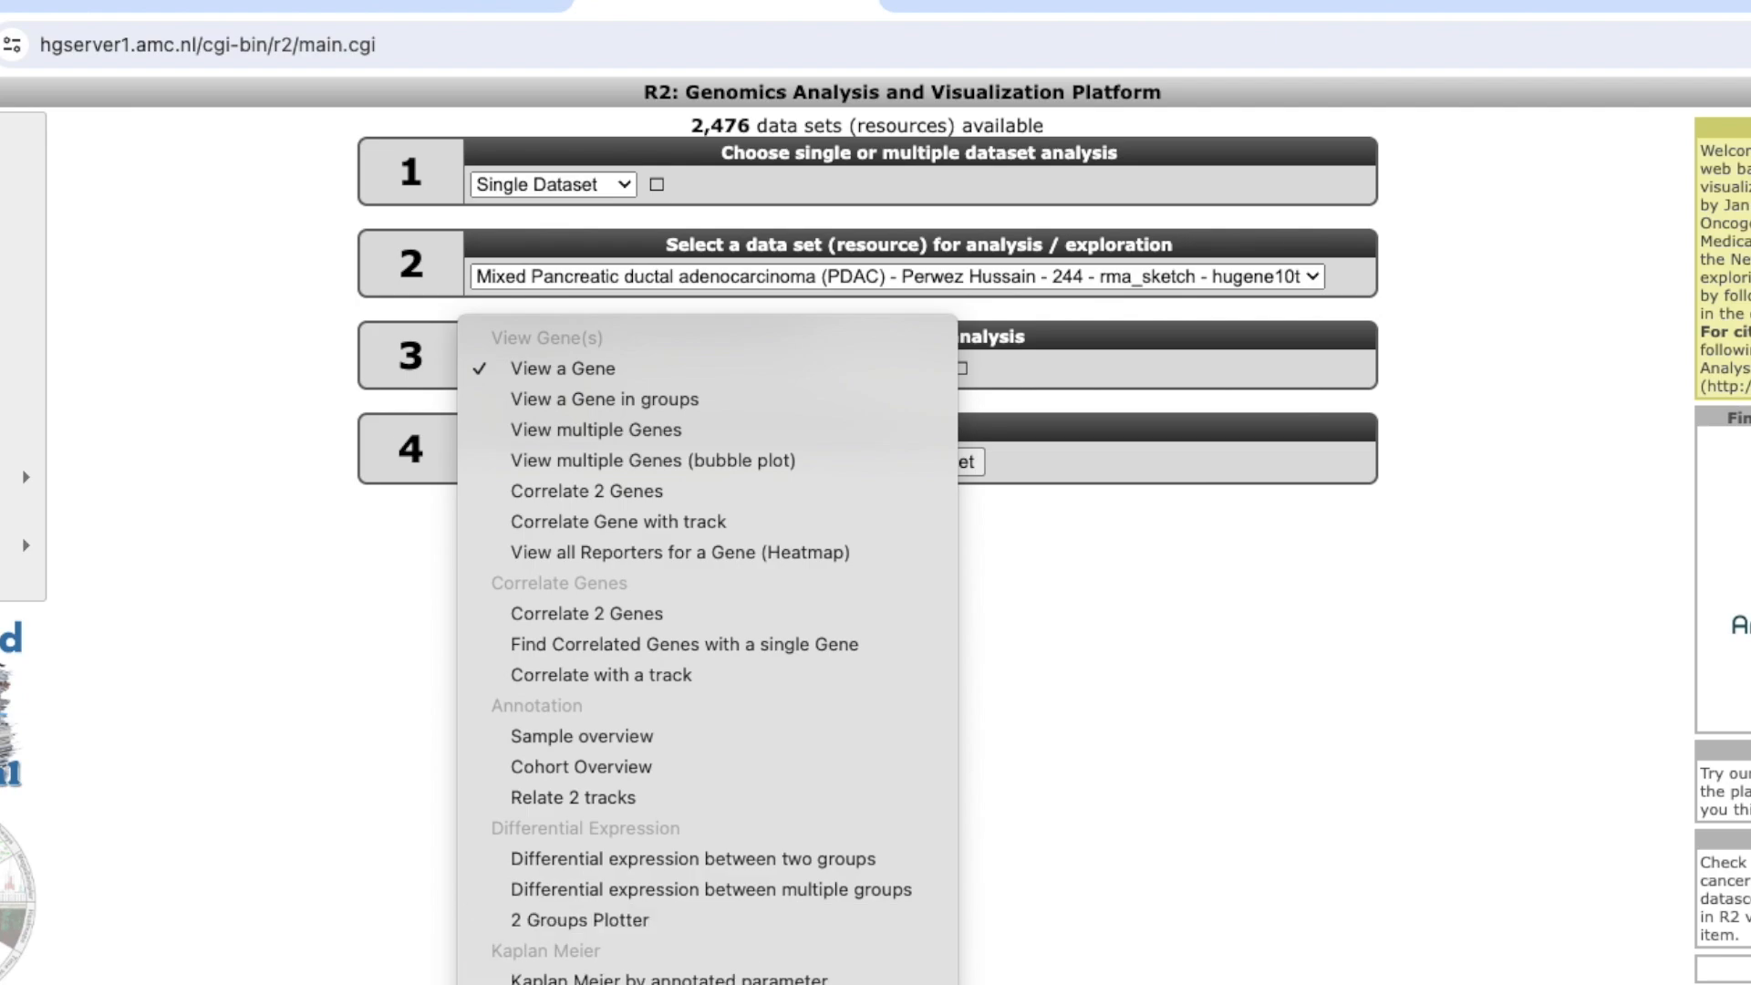
pyautogui.click(762, 643)
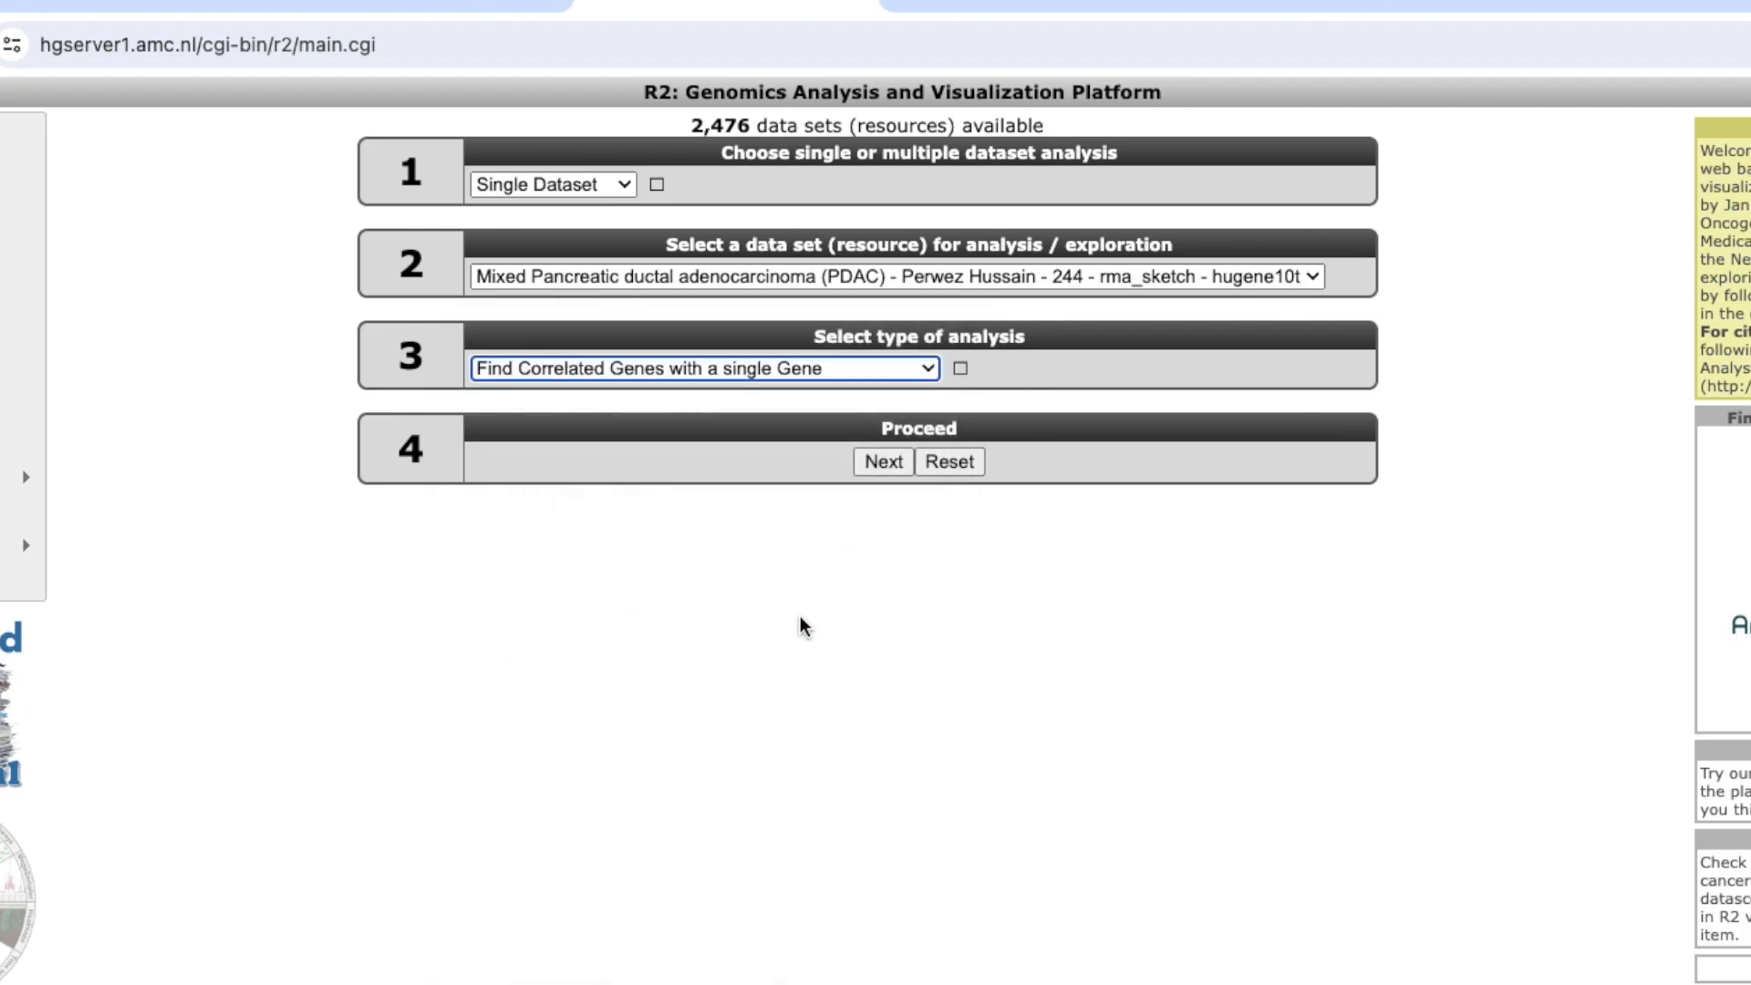
pyautogui.click(882, 461)
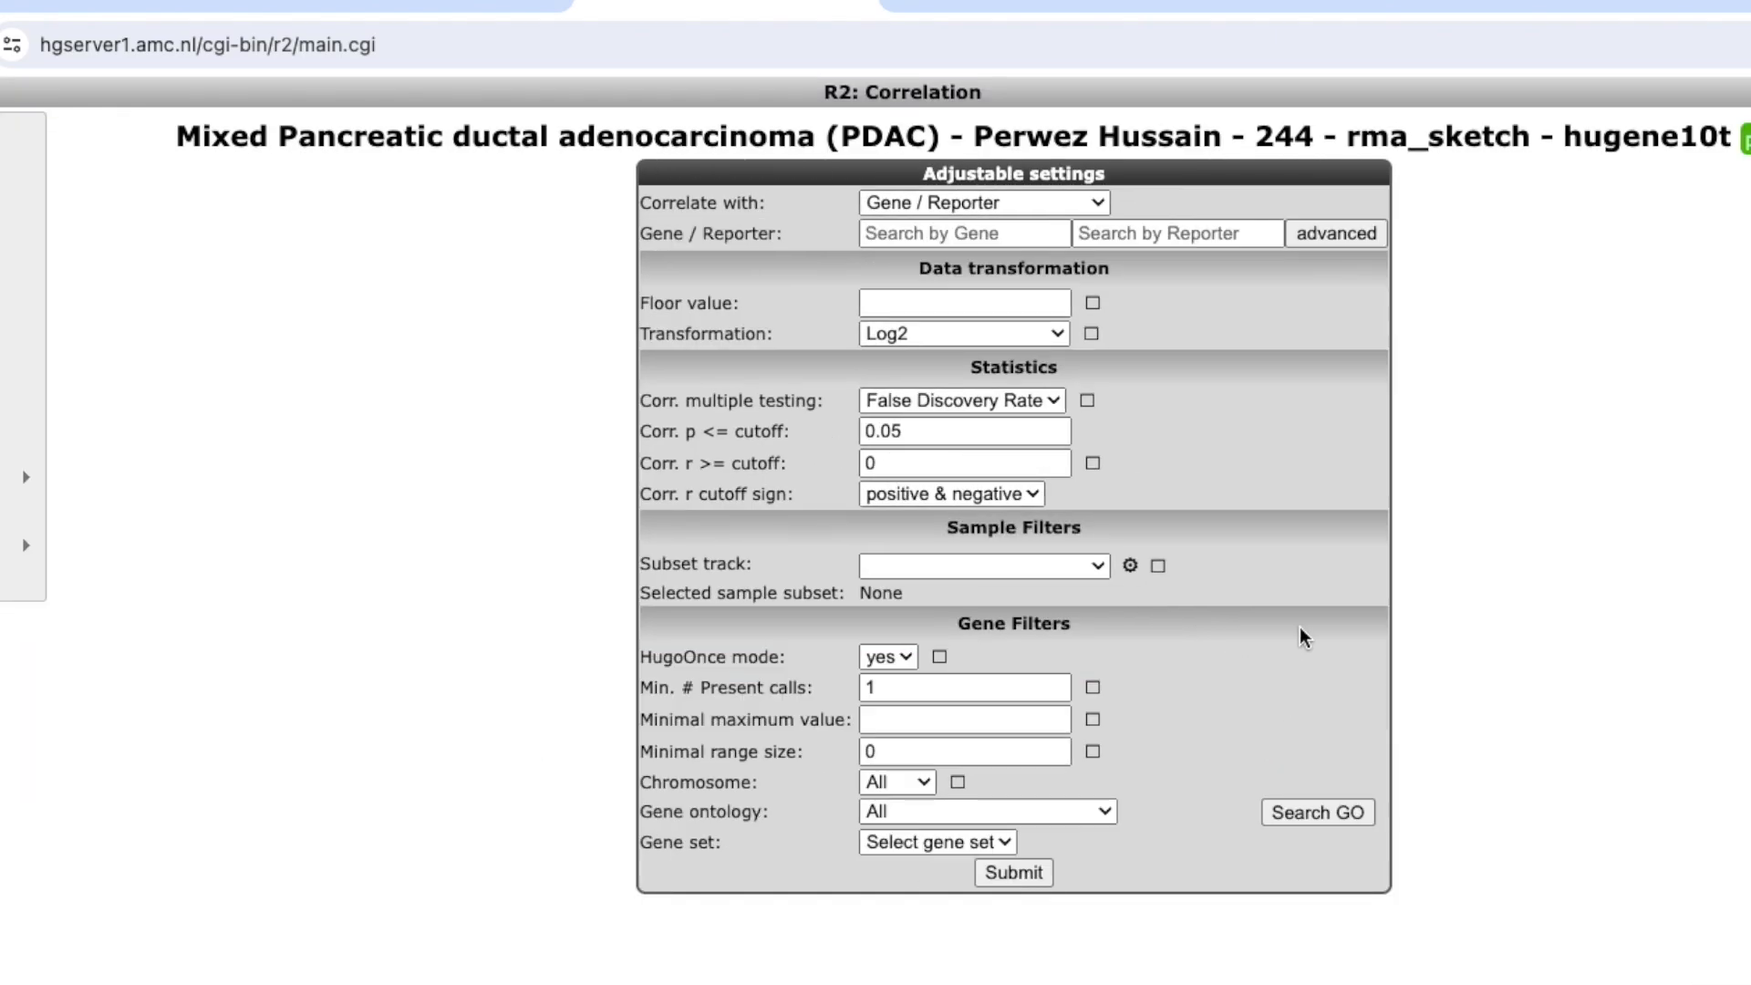
# Set the gene to correlate with to ZFP36L2, reporter 8051814.
pyautogui.scroll(5, 1628, 430)
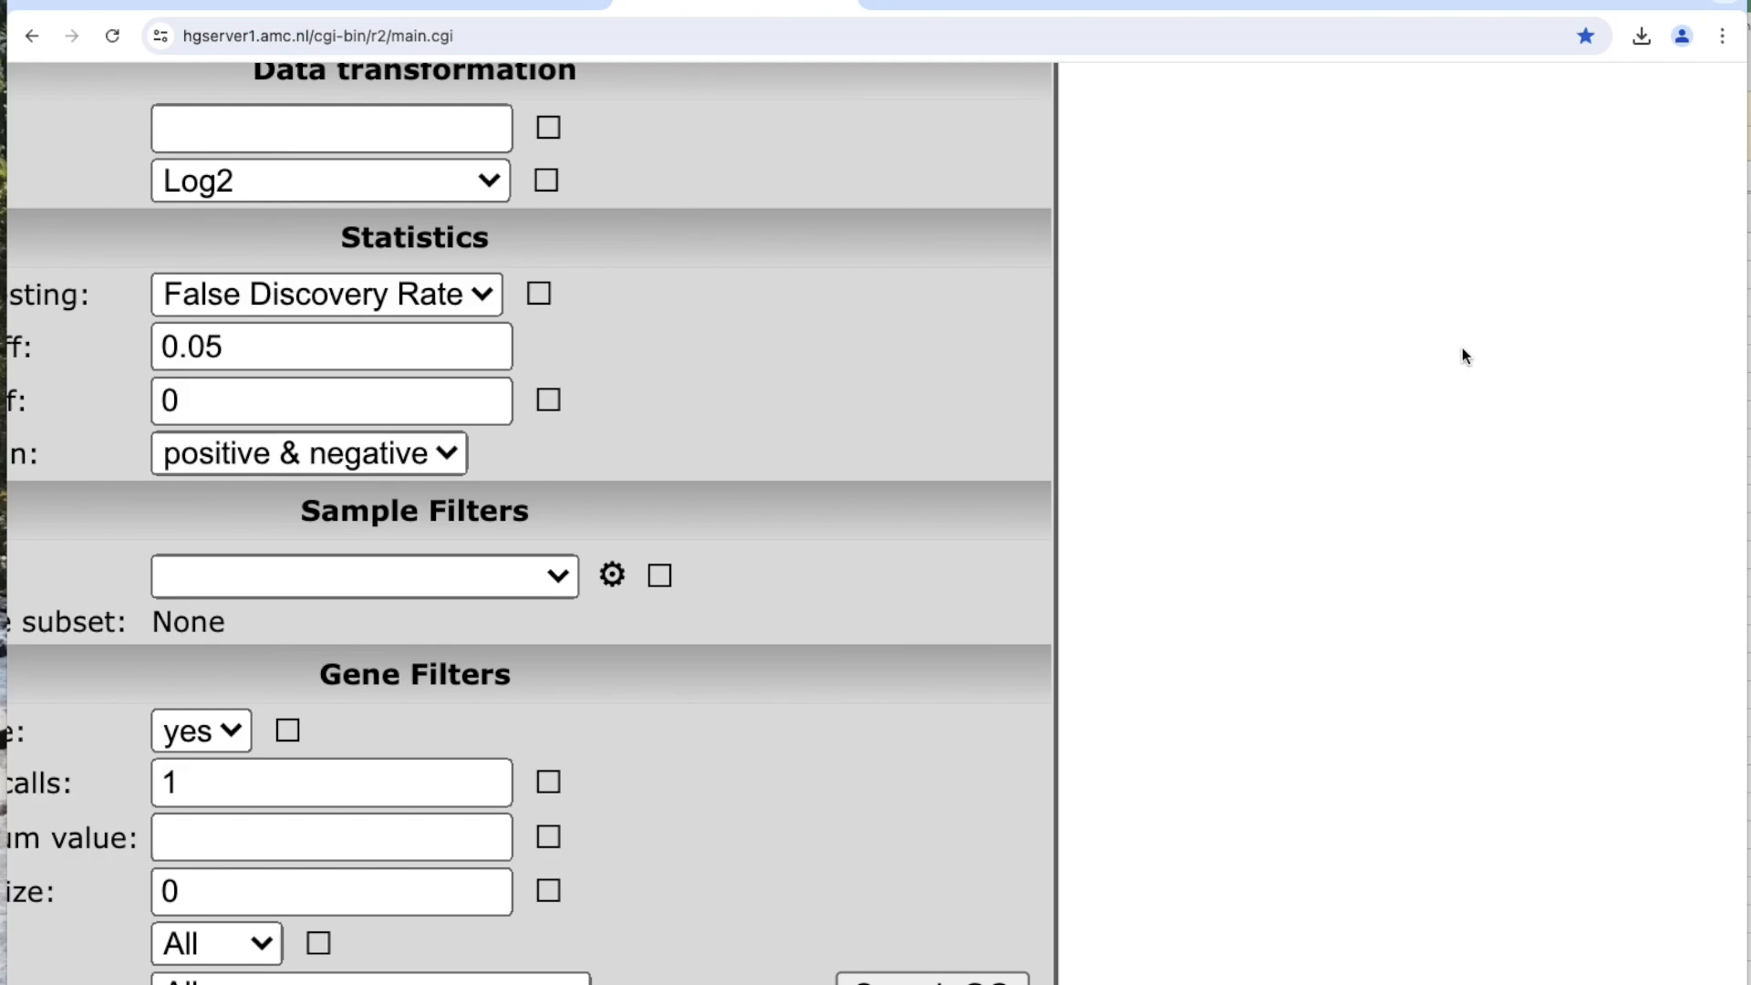
pyautogui.scroll(4, 1628, 431)
pyautogui.hscroll(-6, 1463, 351)
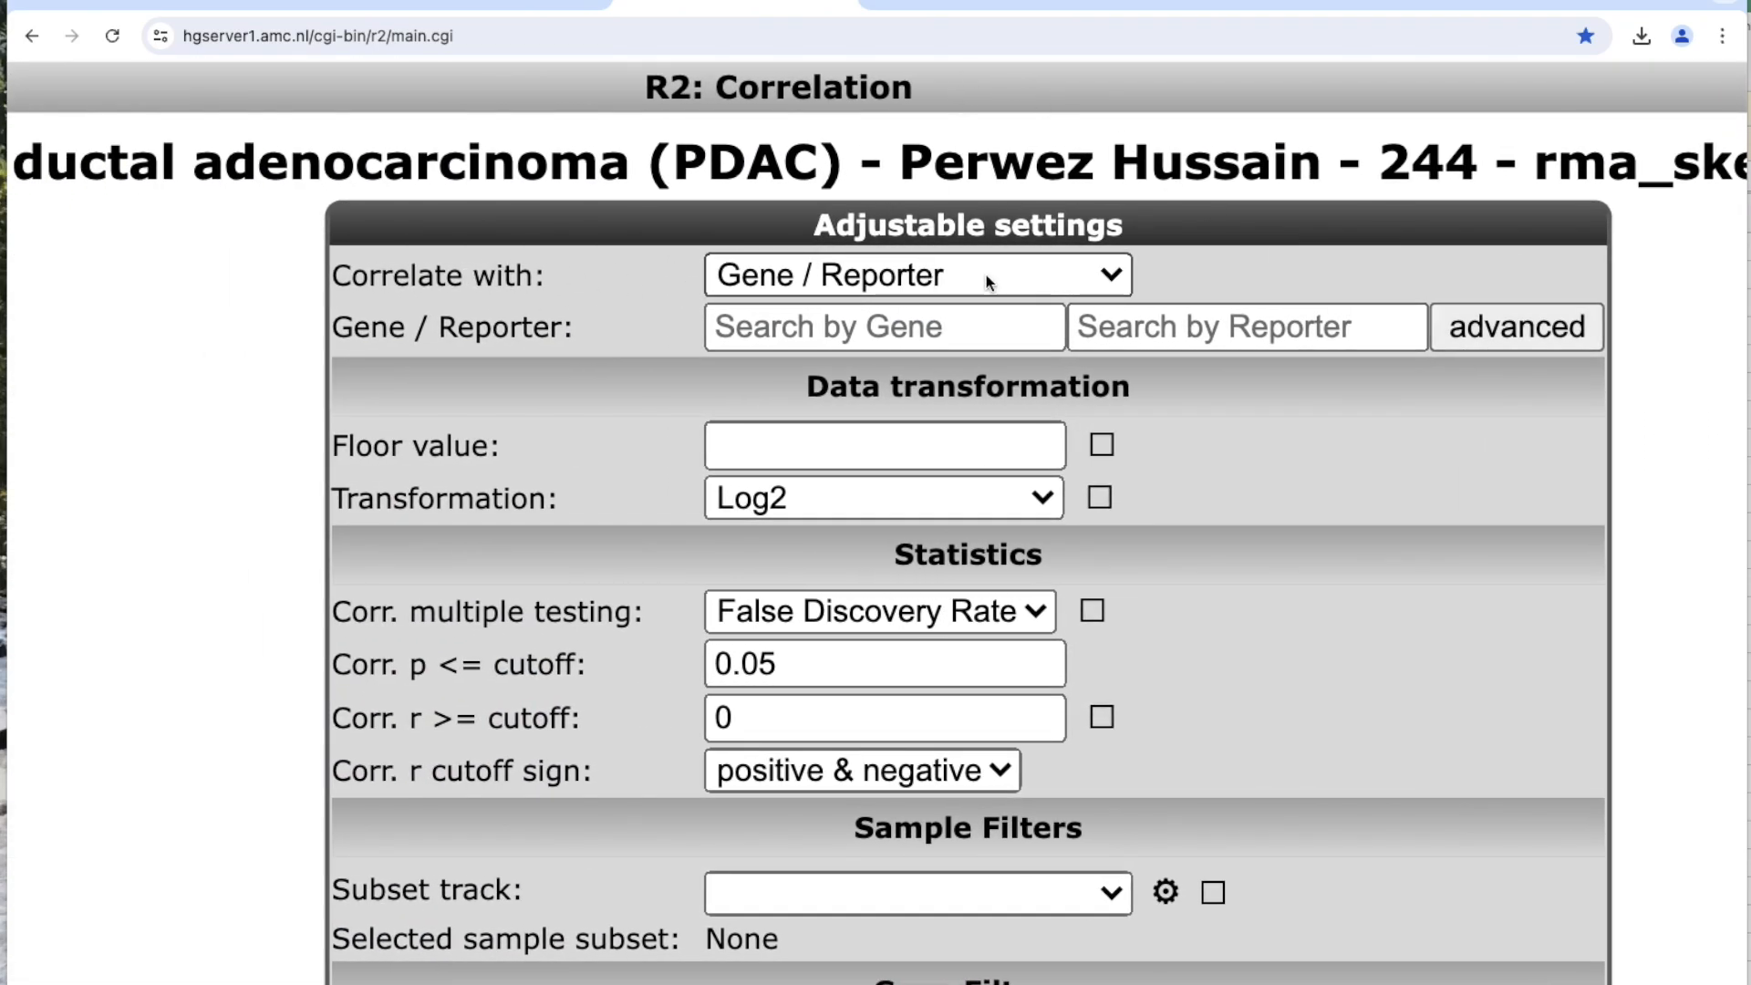
pyautogui.click(811, 330)
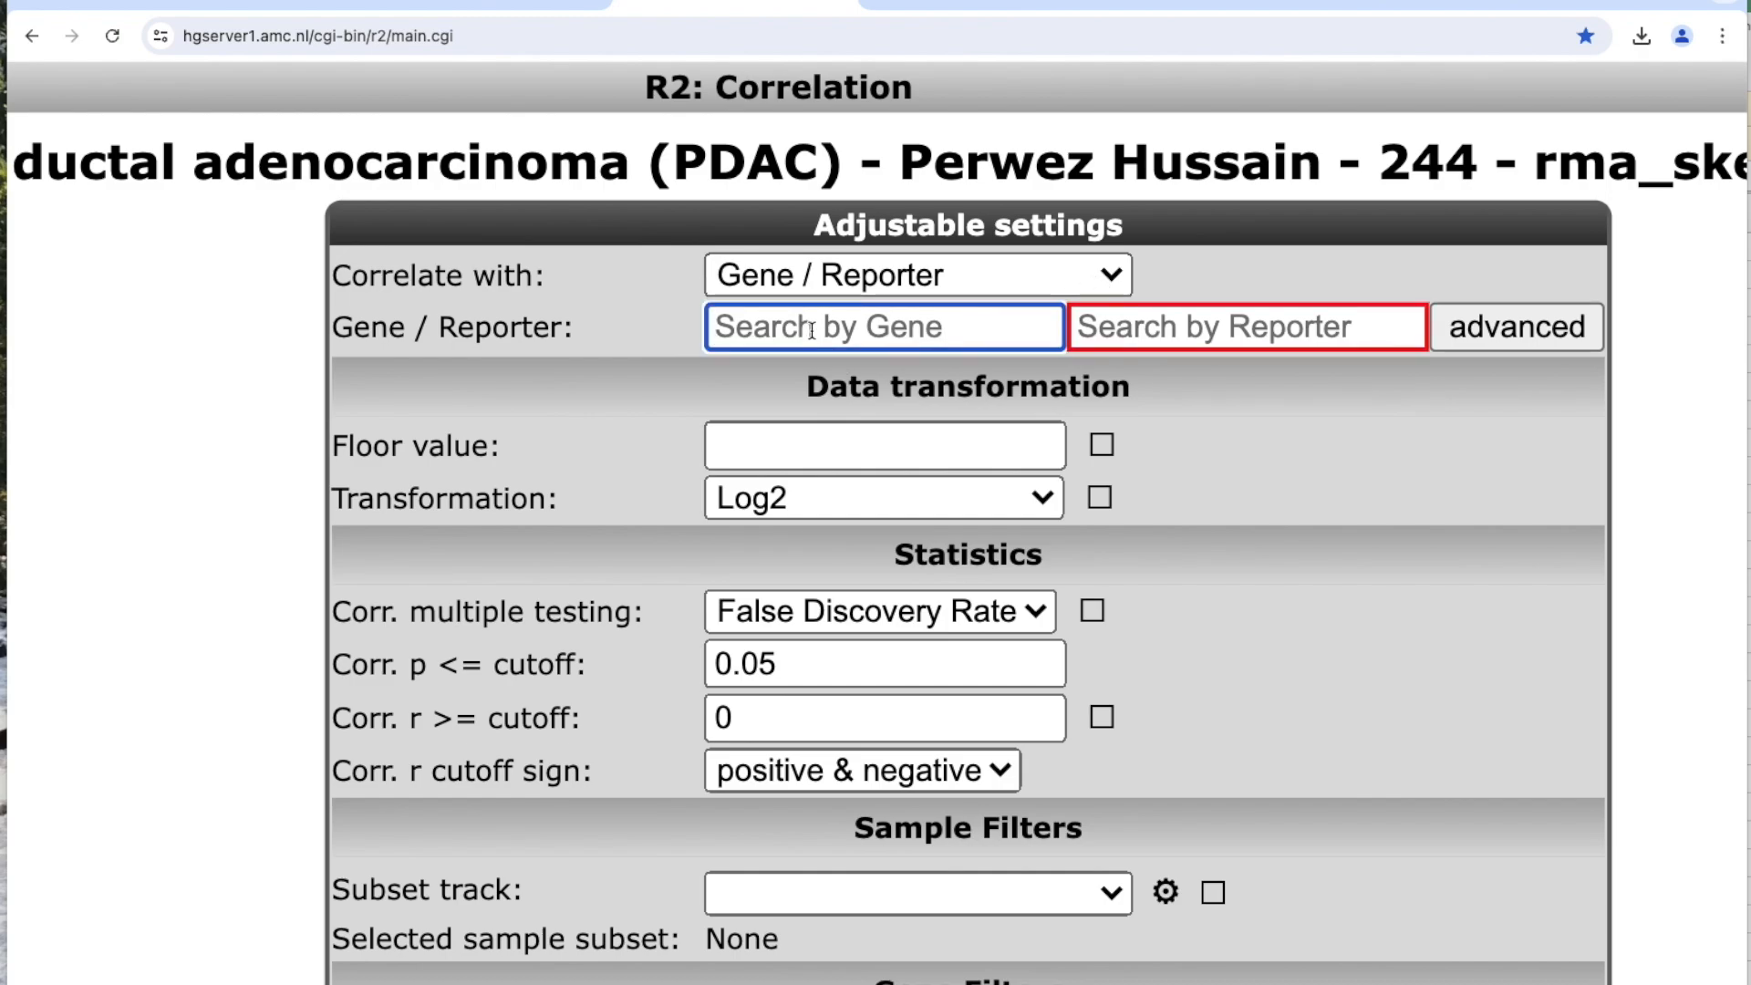
pyautogui.write('zfp')
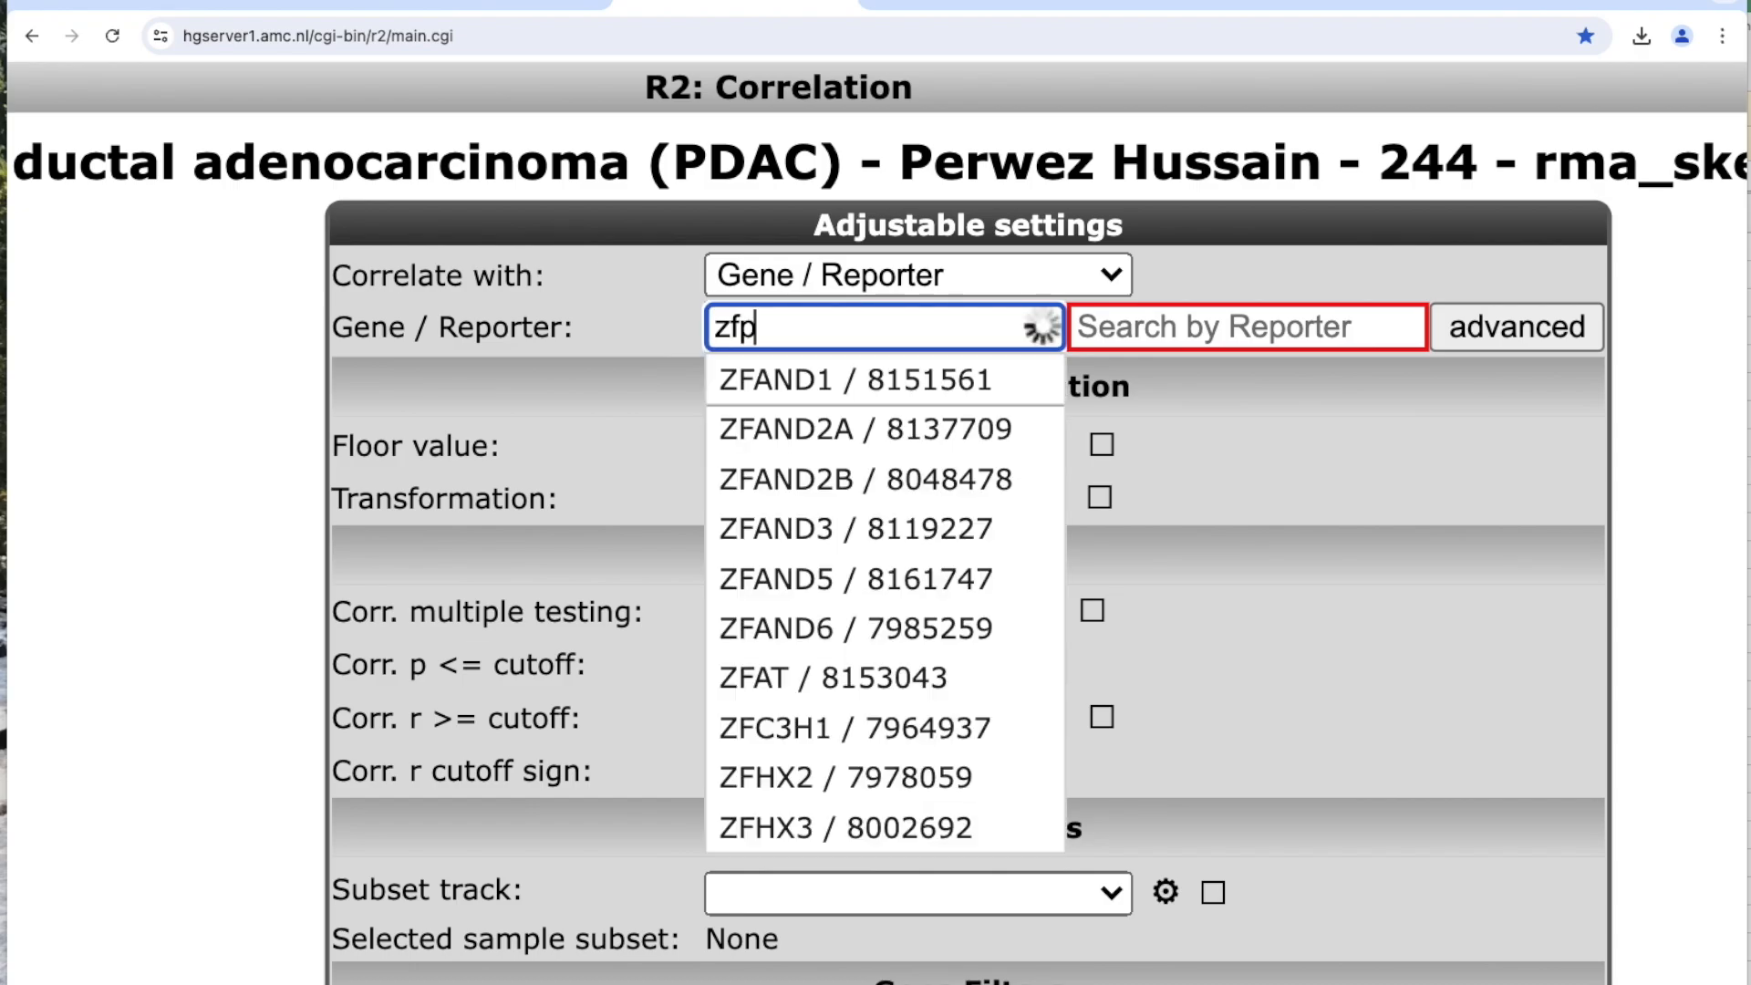
pyautogui.write('38')
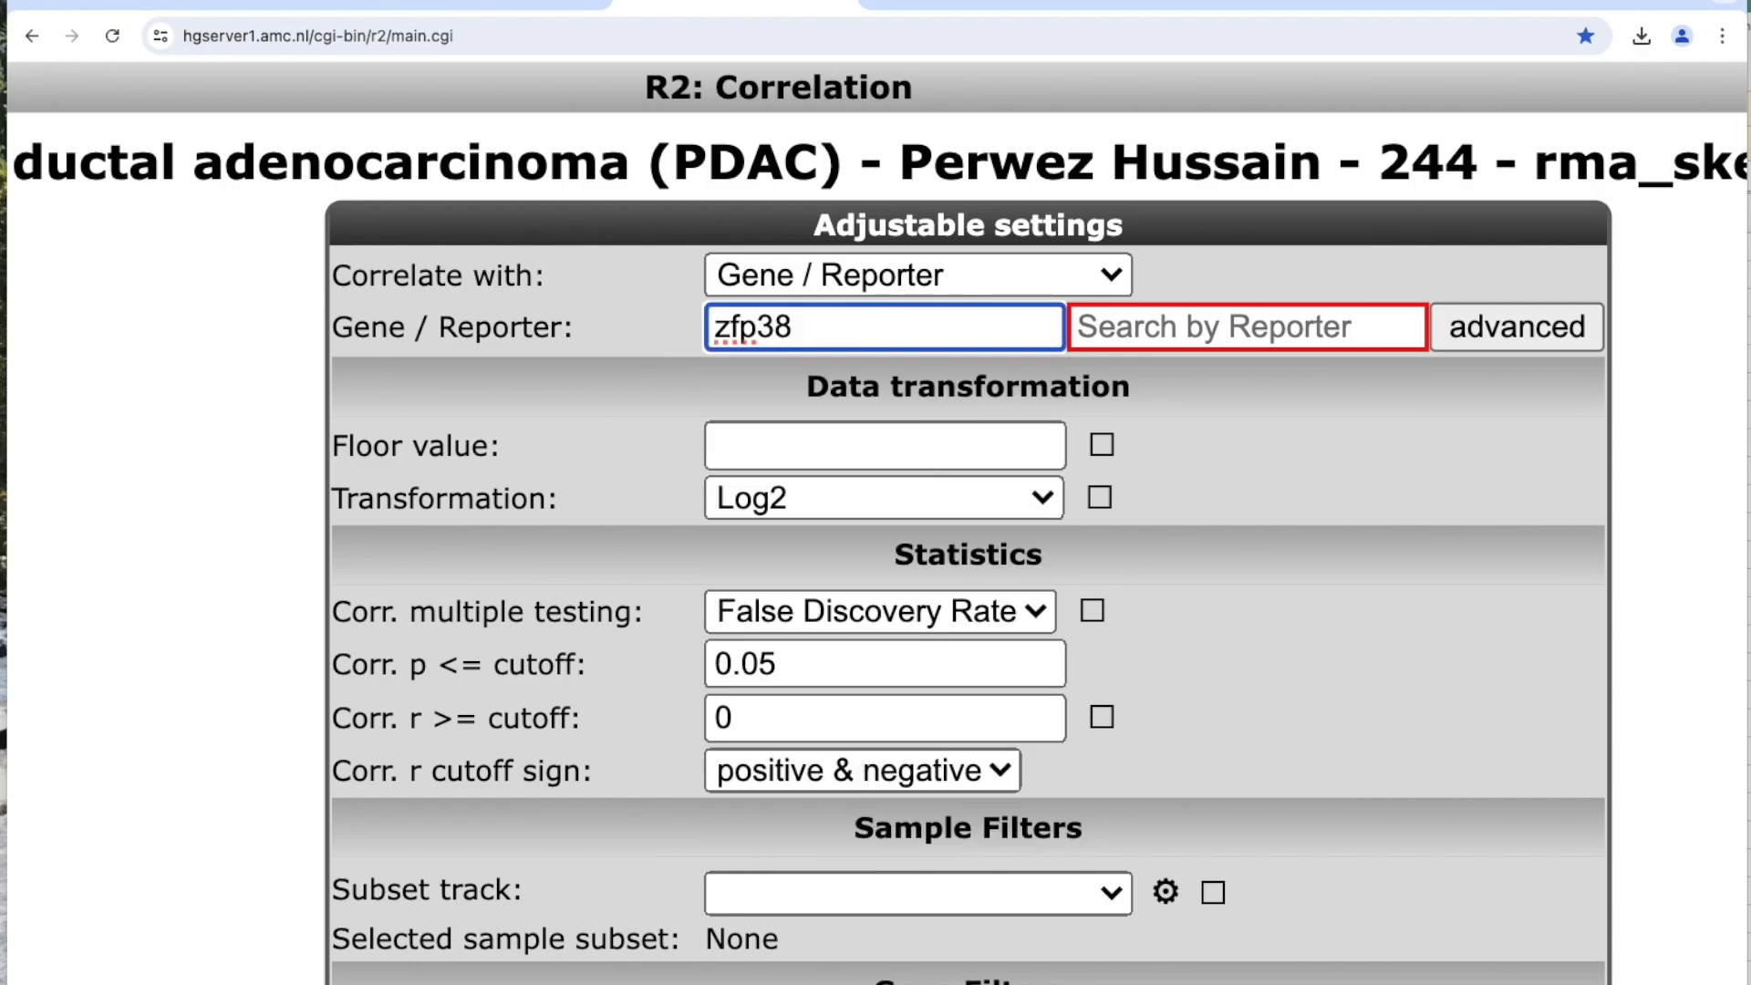
pyautogui.press('BackSpace')
pyautogui.write('6')
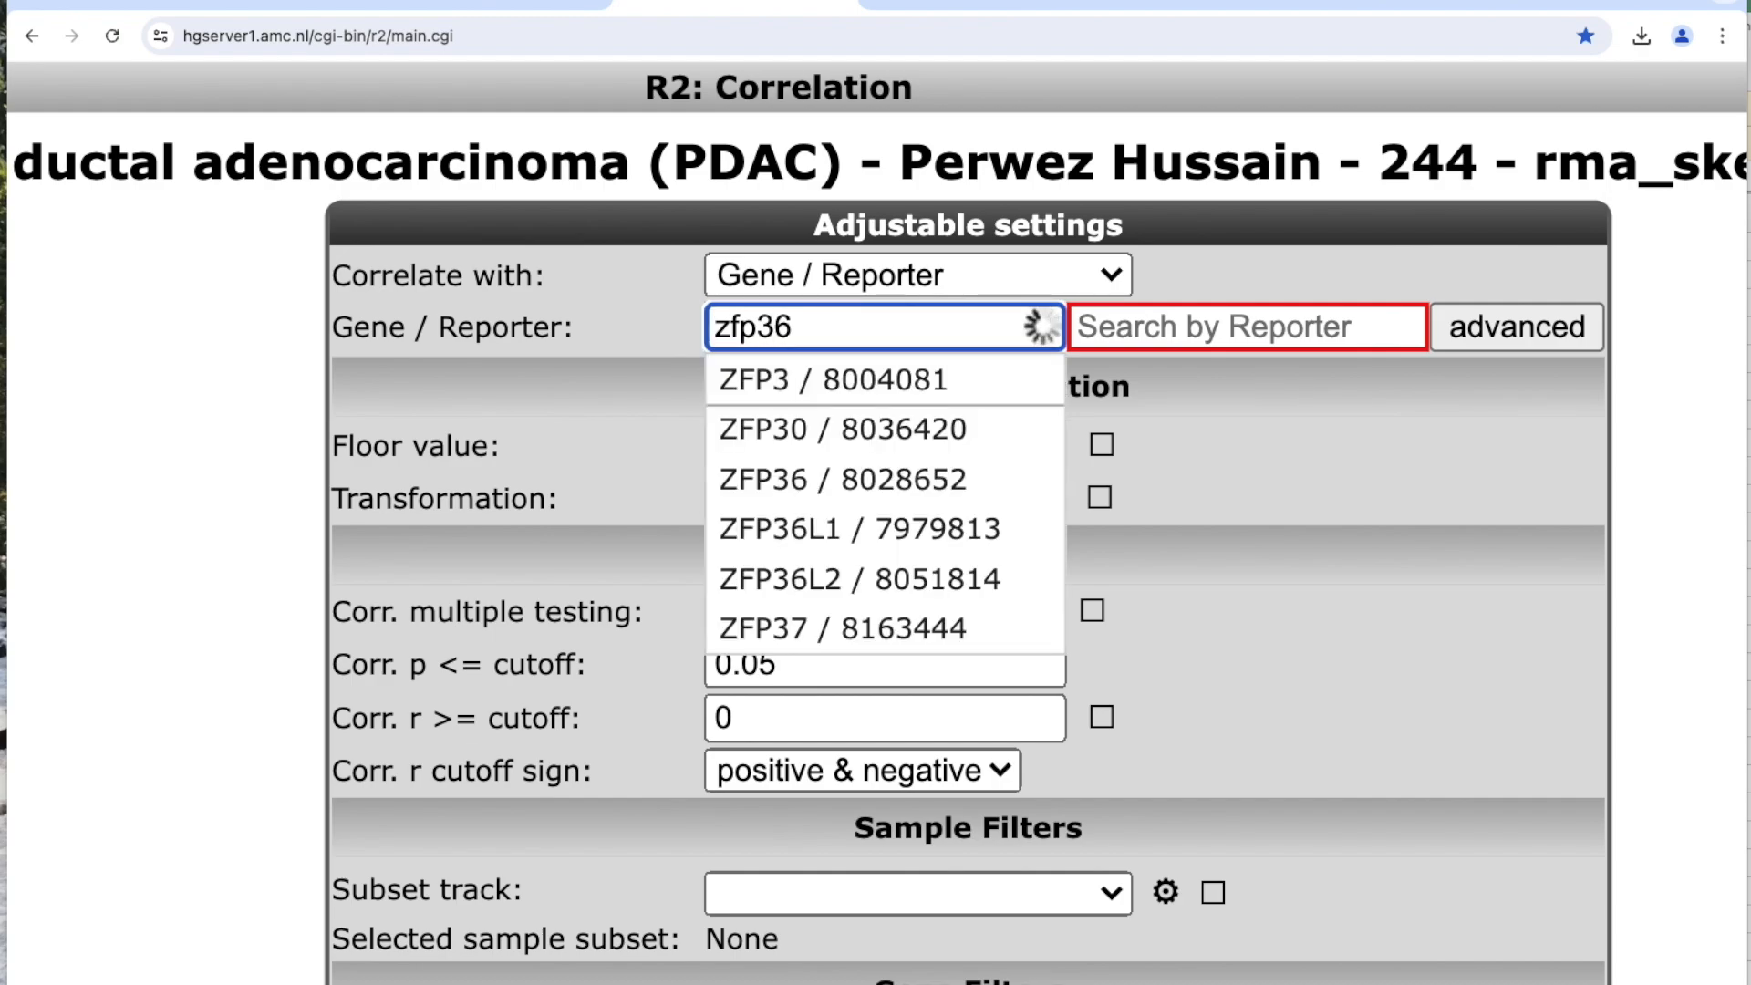
pyautogui.write('l2')
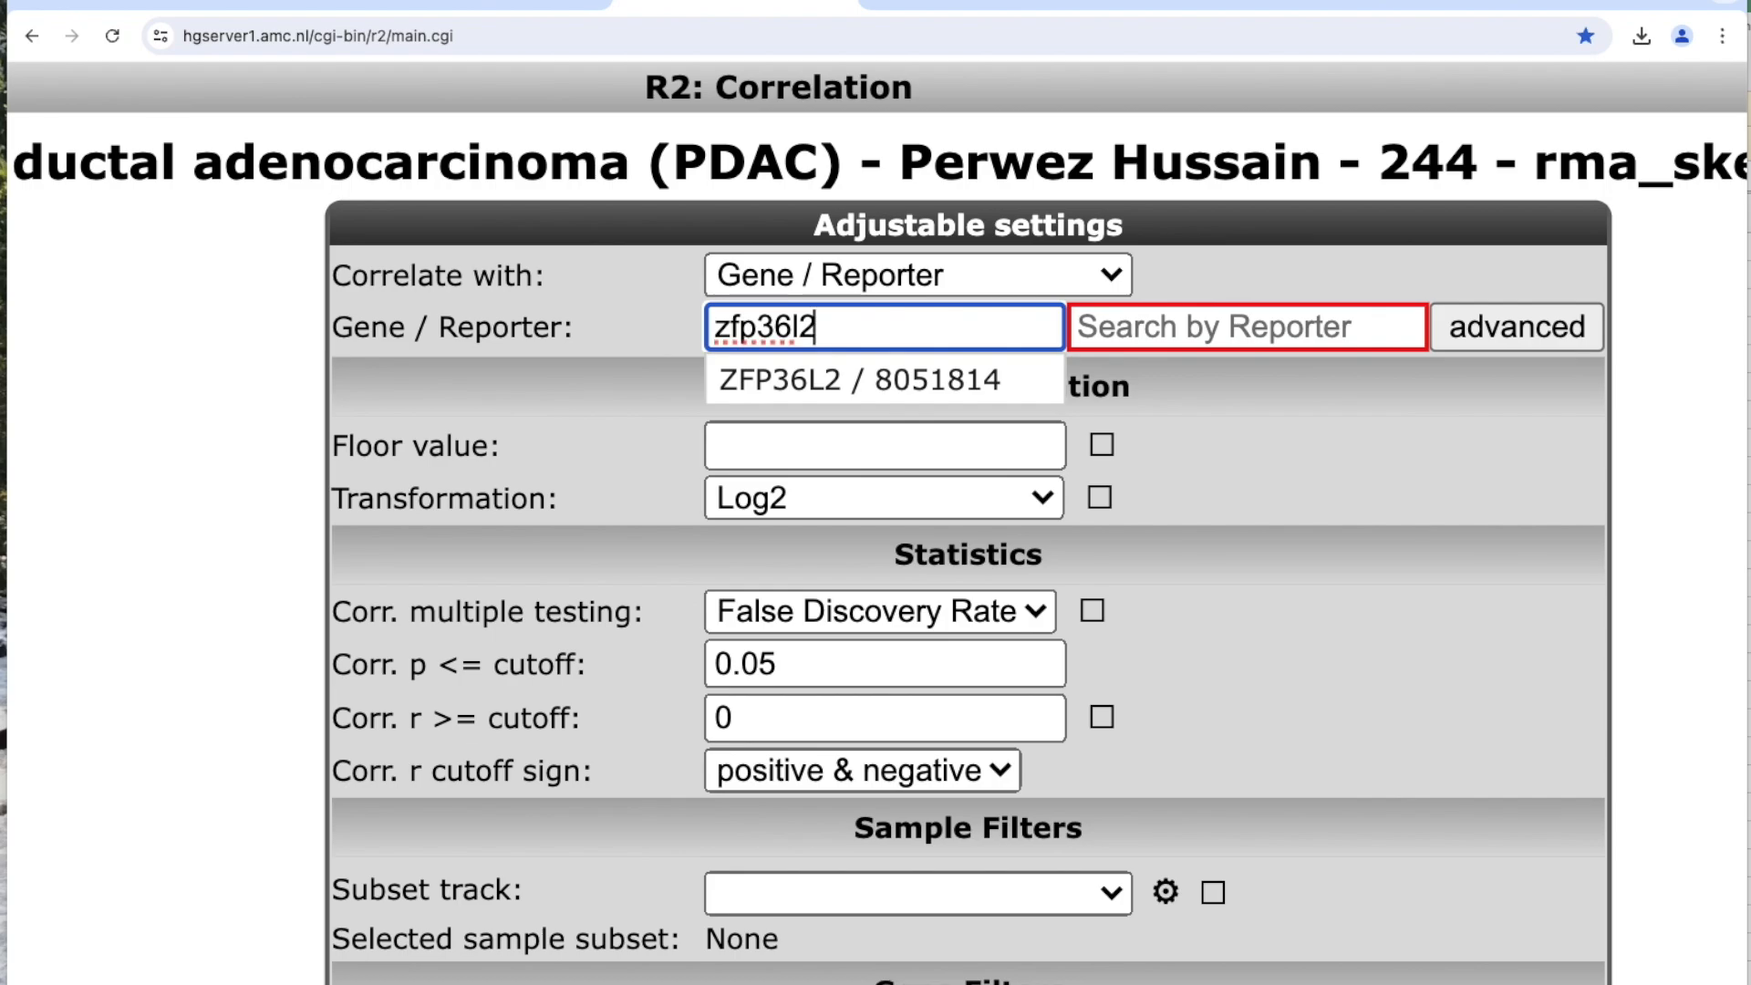
pyautogui.click(842, 383)
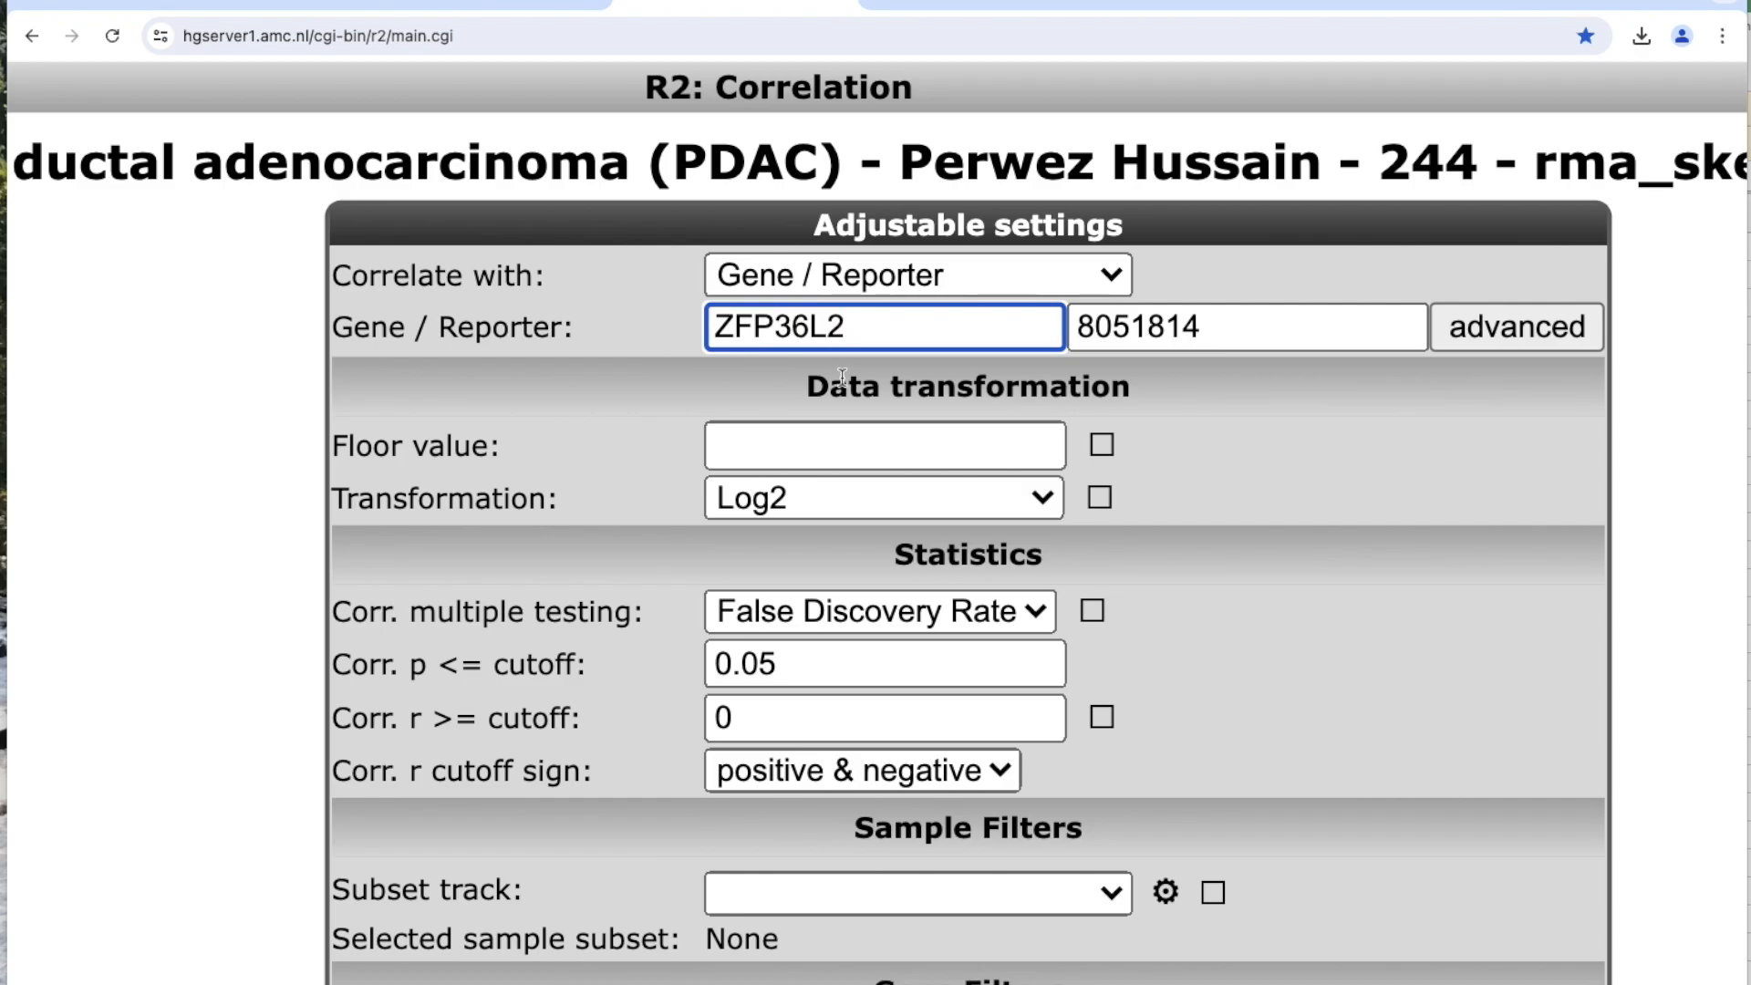
# Review the statistics, sample and gene filter settings and submit the correlation analysis with the default options.
pyautogui.scroll(-2, 1249, 646)
pyautogui.scroll(-2, 1248, 645)
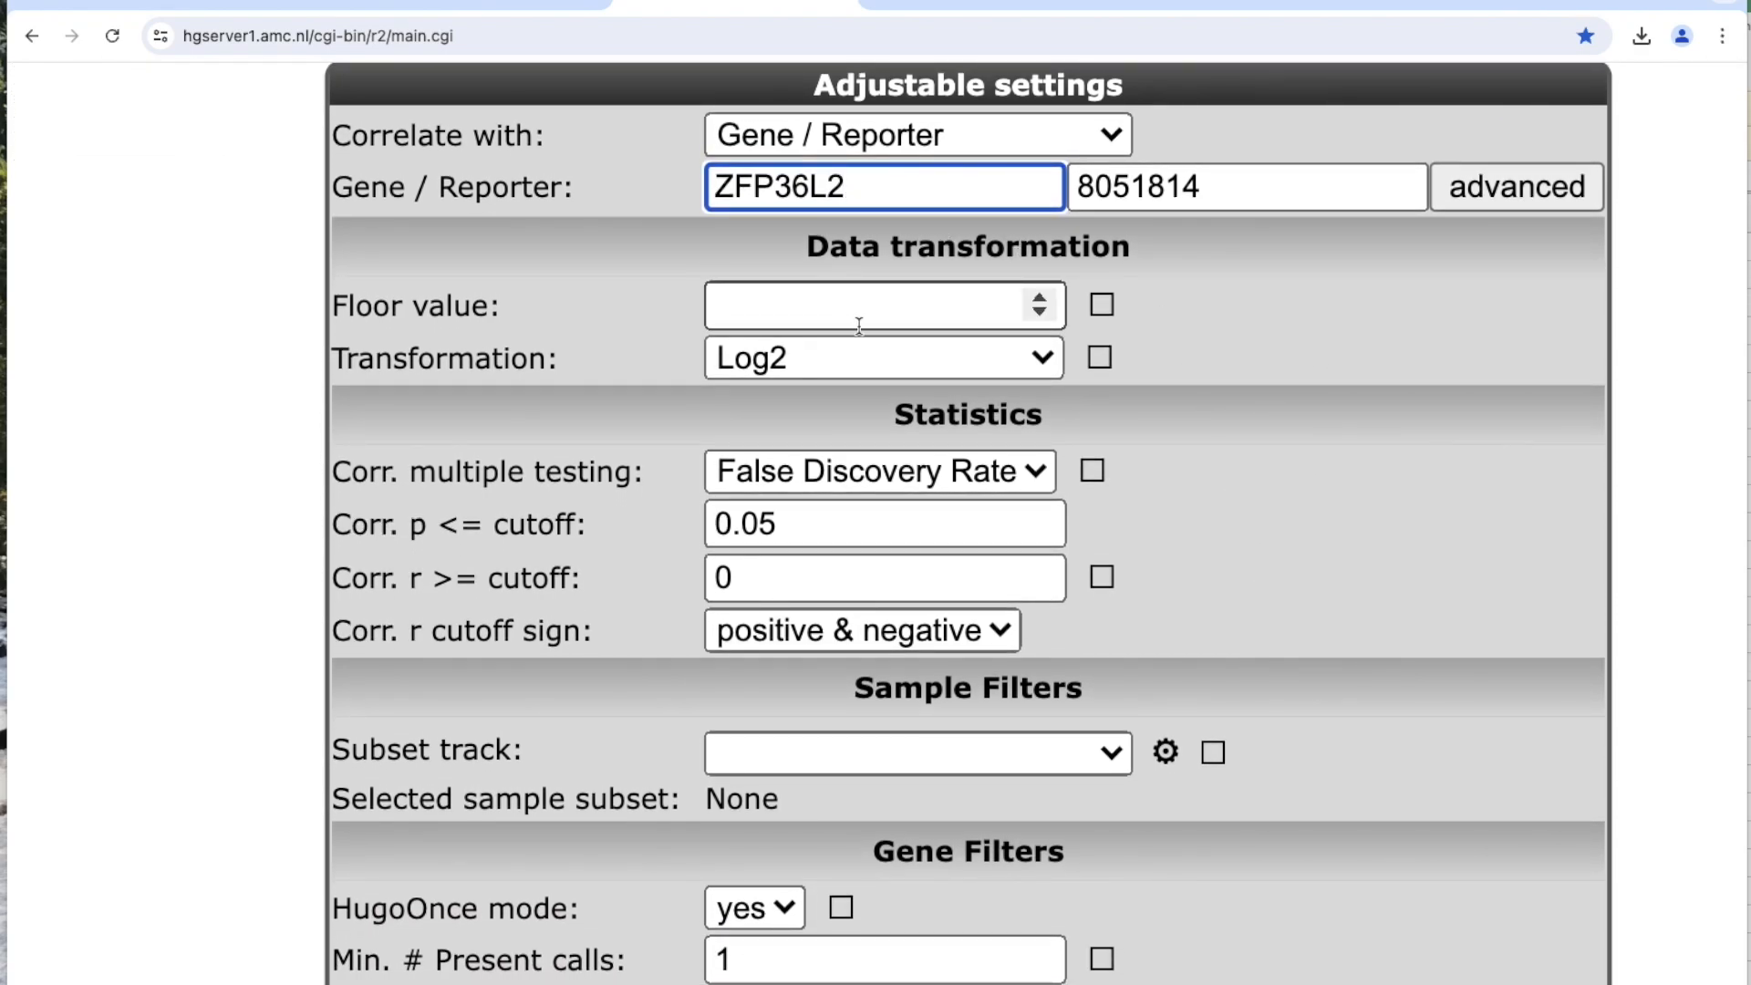
pyautogui.scroll(-3, 1040, 492)
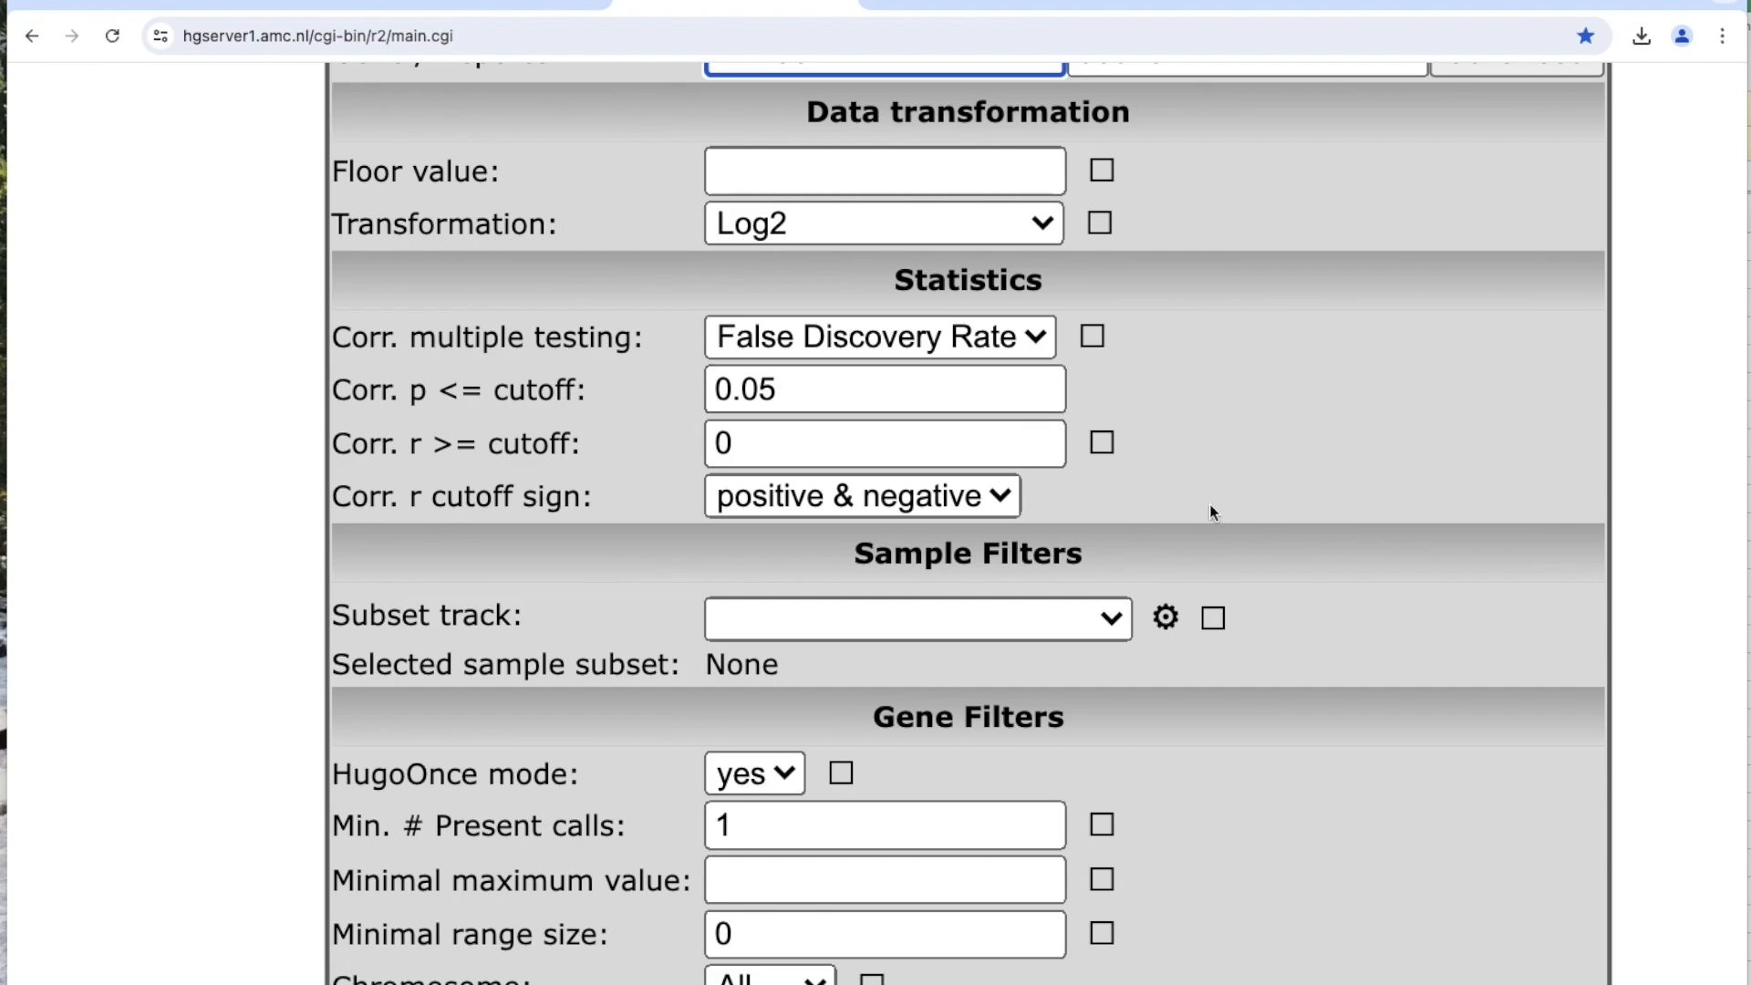
pyautogui.scroll(-3, 1257, 483)
pyautogui.scroll(-5, 1256, 482)
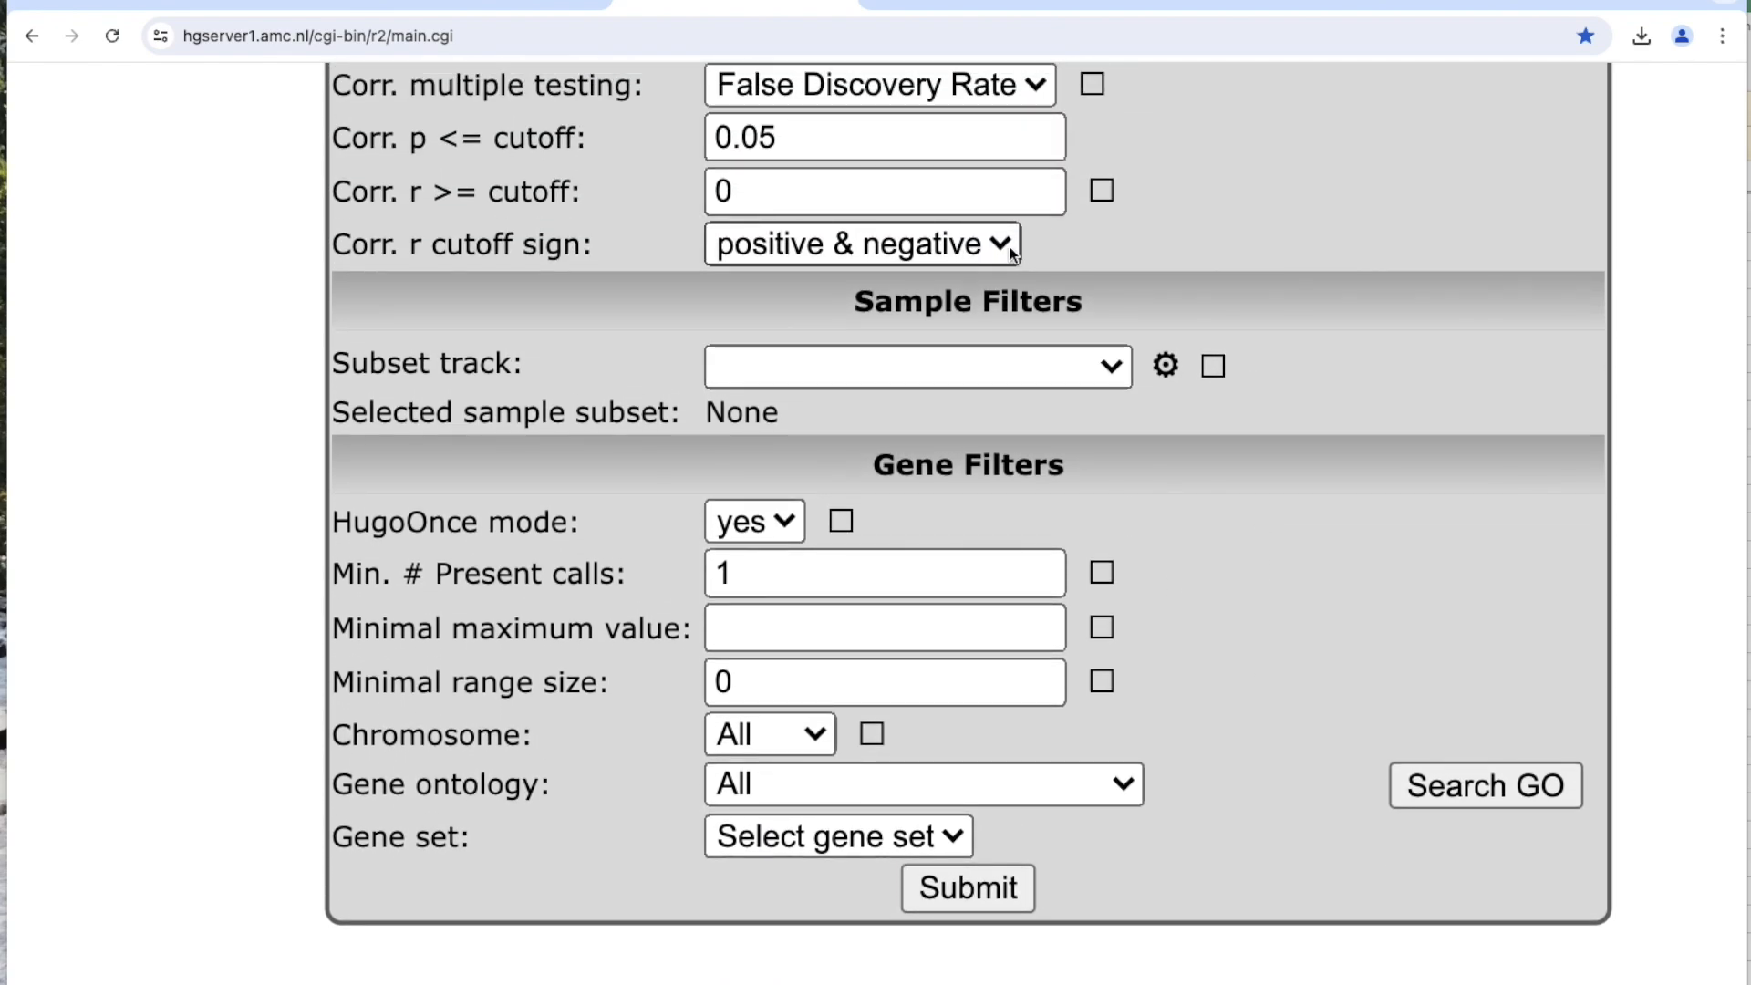
pyautogui.scroll(-2, 1331, 588)
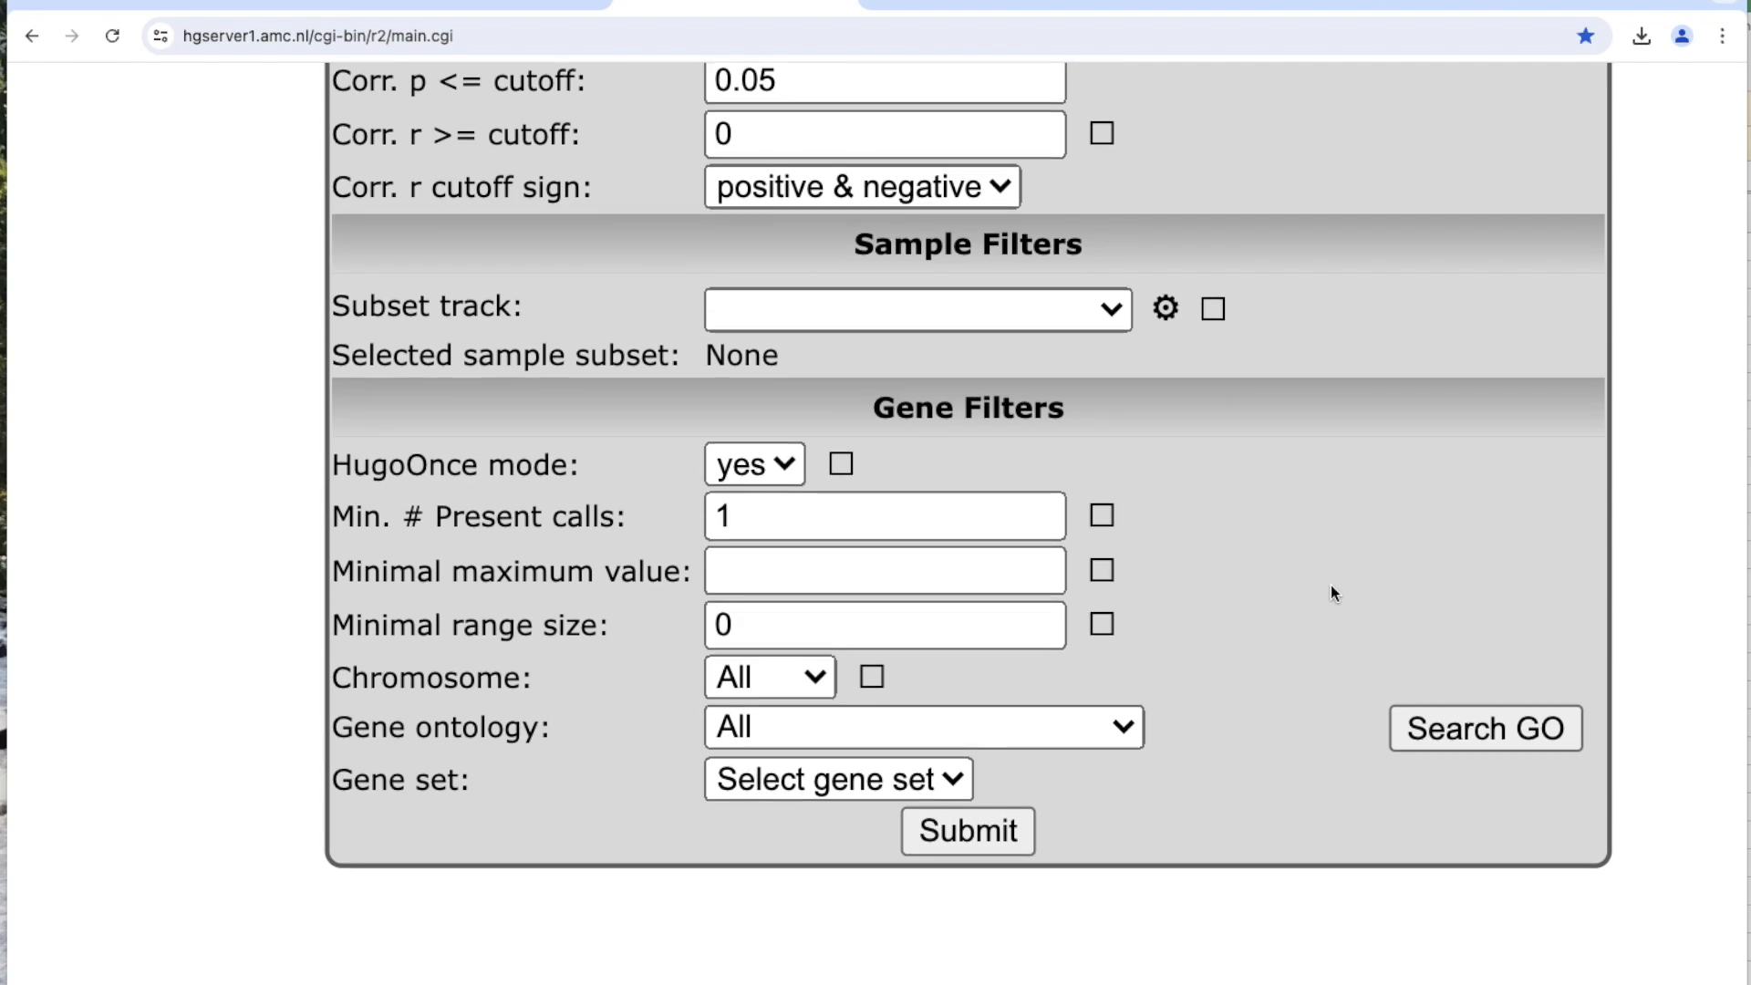
pyautogui.click(1000, 807)
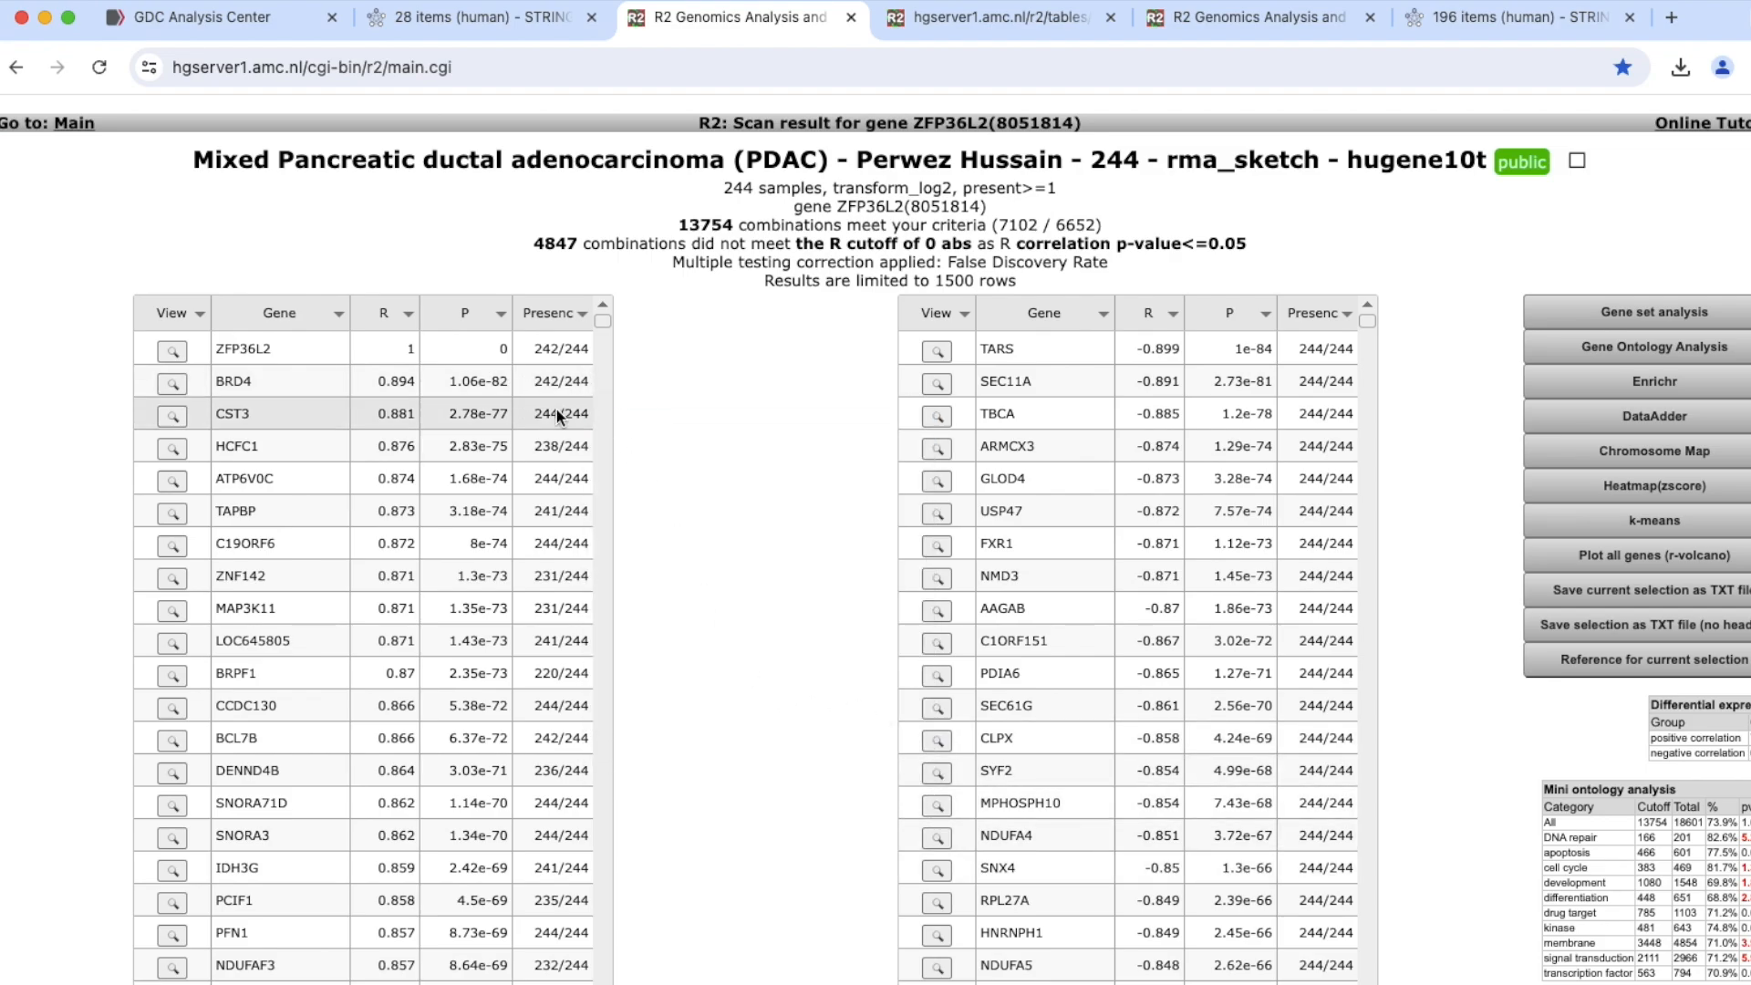
# Look through the positively correlated genes and generate a TXT file of the correlation results without a header.
pyautogui.scroll(-2, 693, 544)
pyautogui.scroll(1, 692, 544)
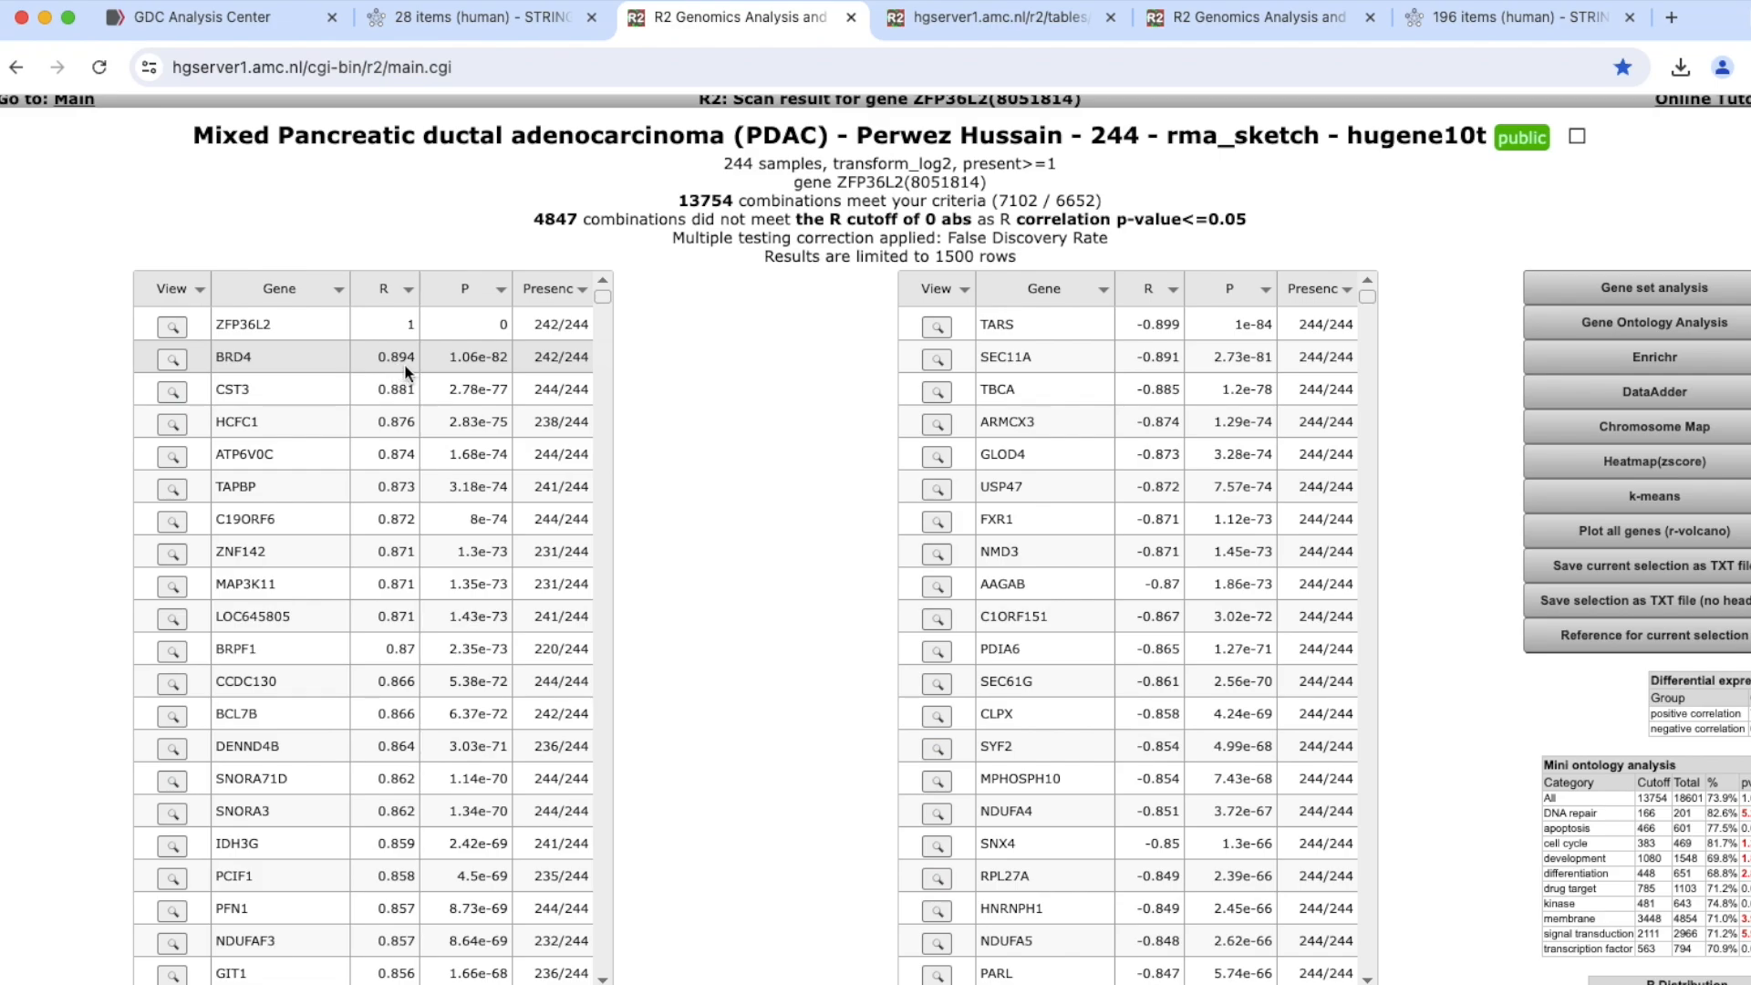
pyautogui.scroll(-8, 425, 682)
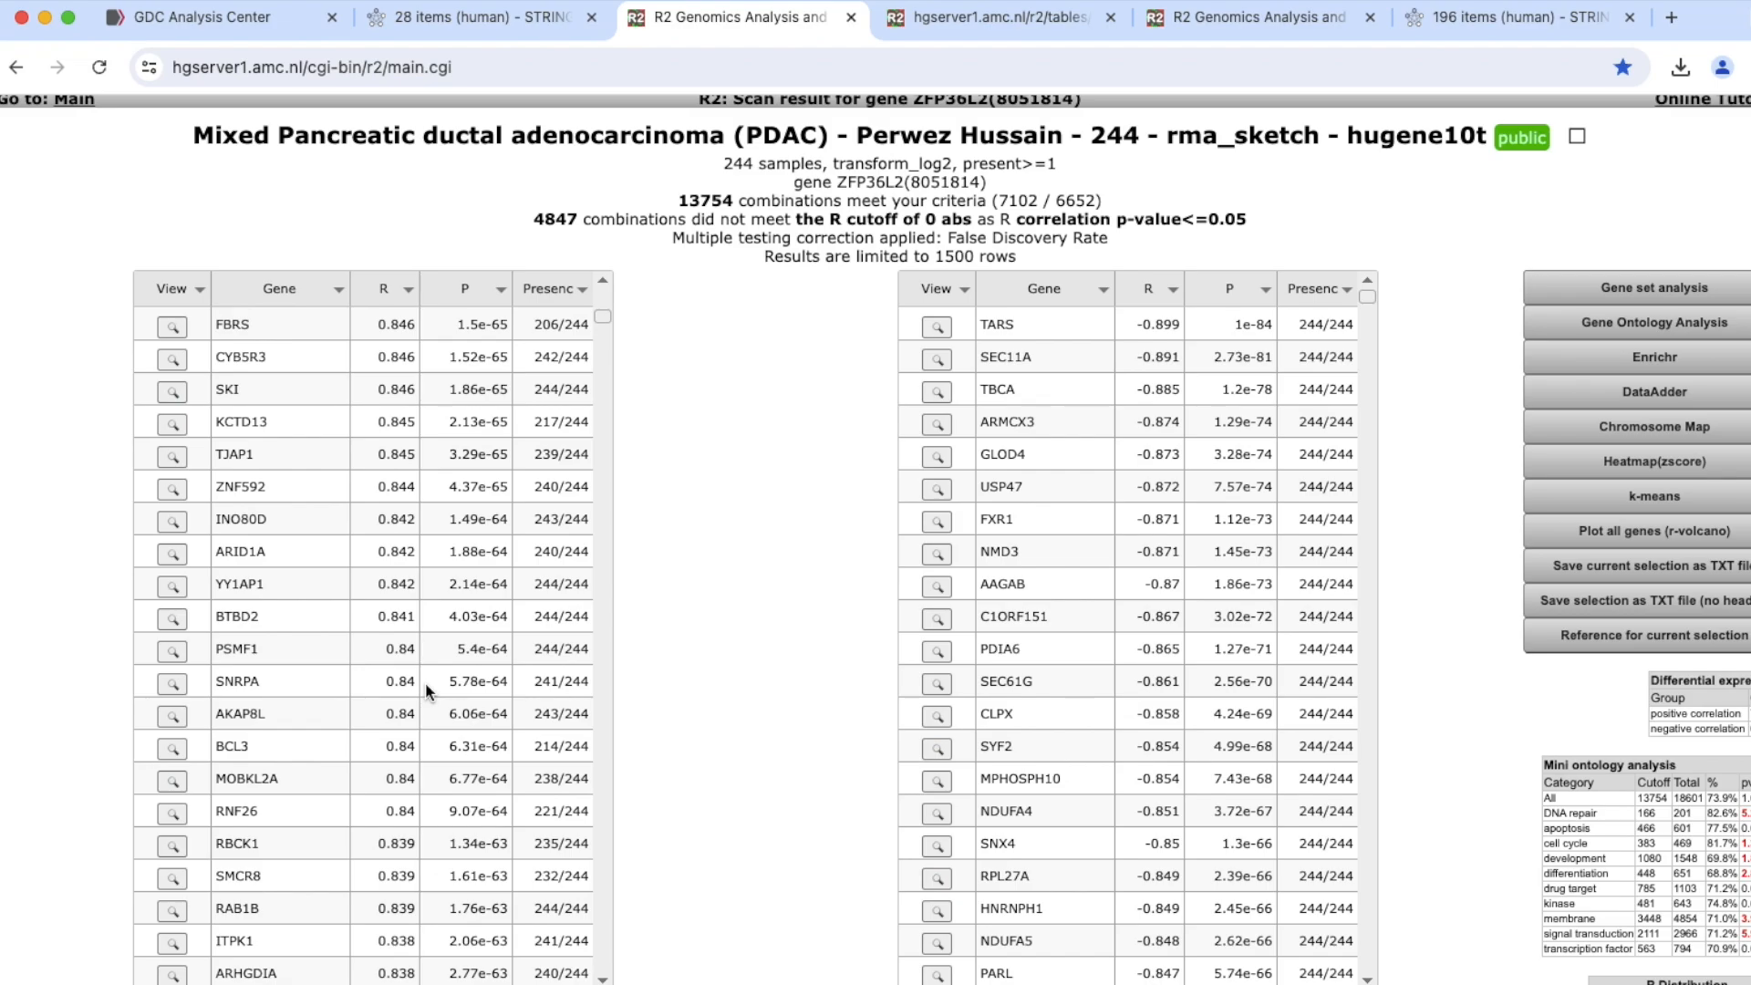
pyautogui.scroll(10, 425, 682)
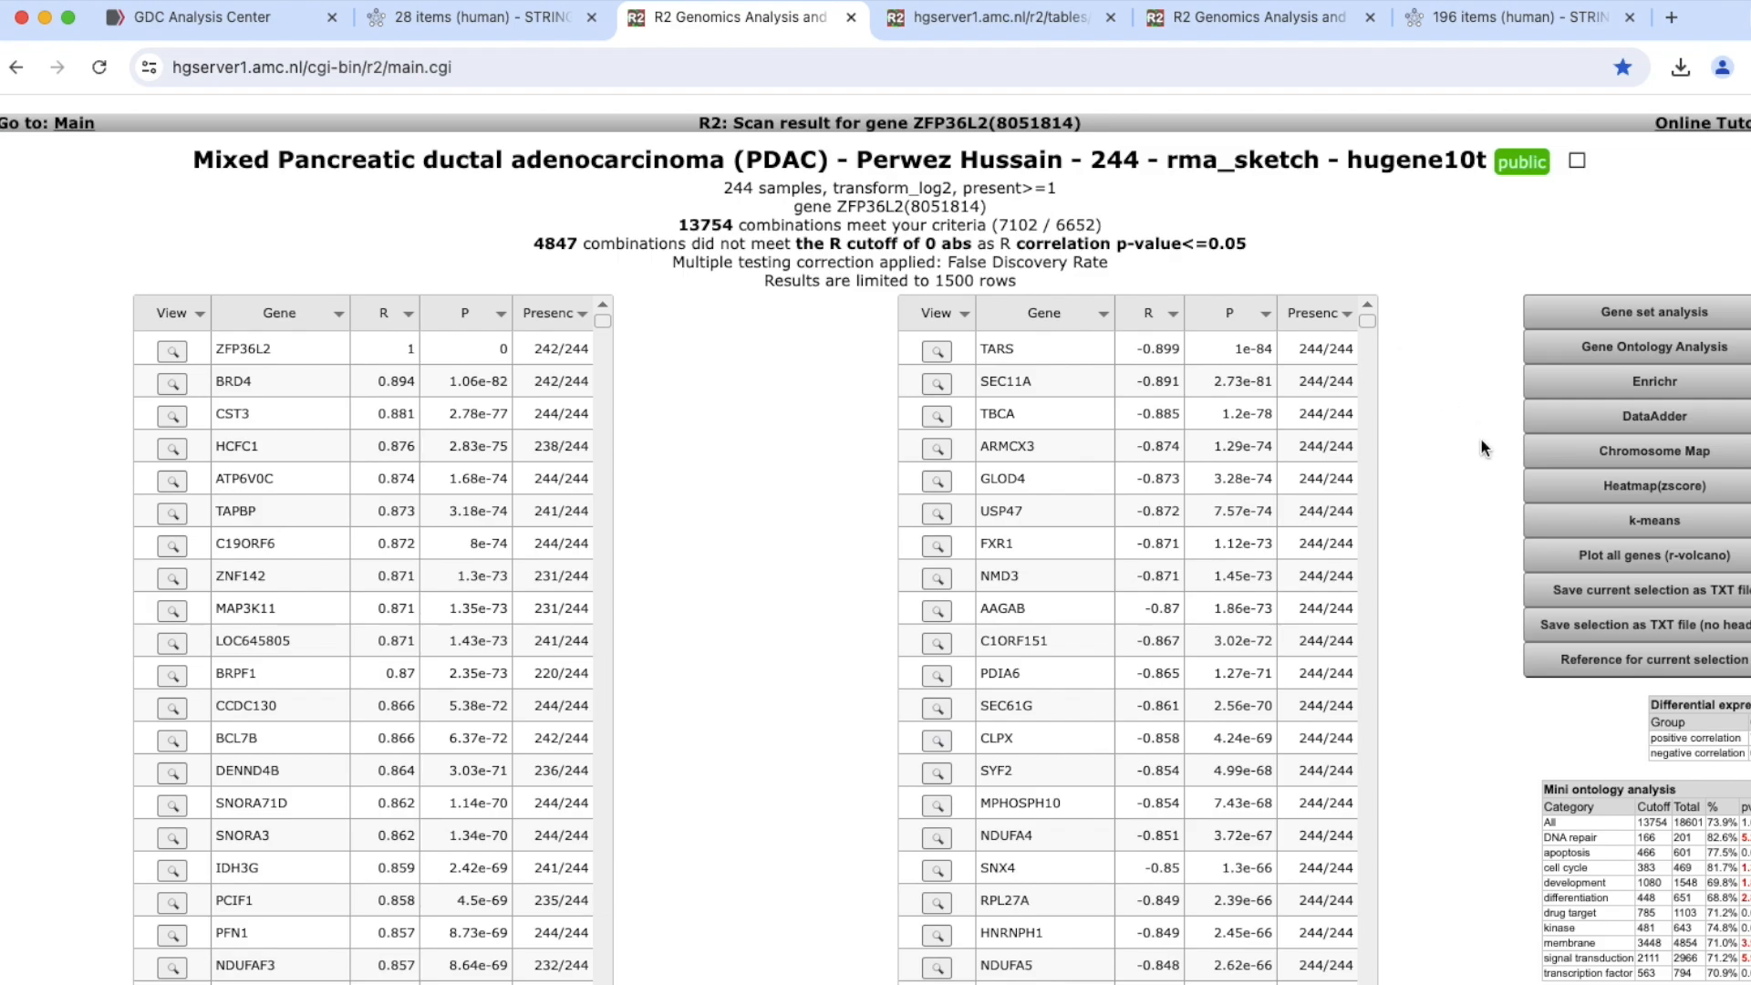
pyautogui.scroll(2, 1480, 436)
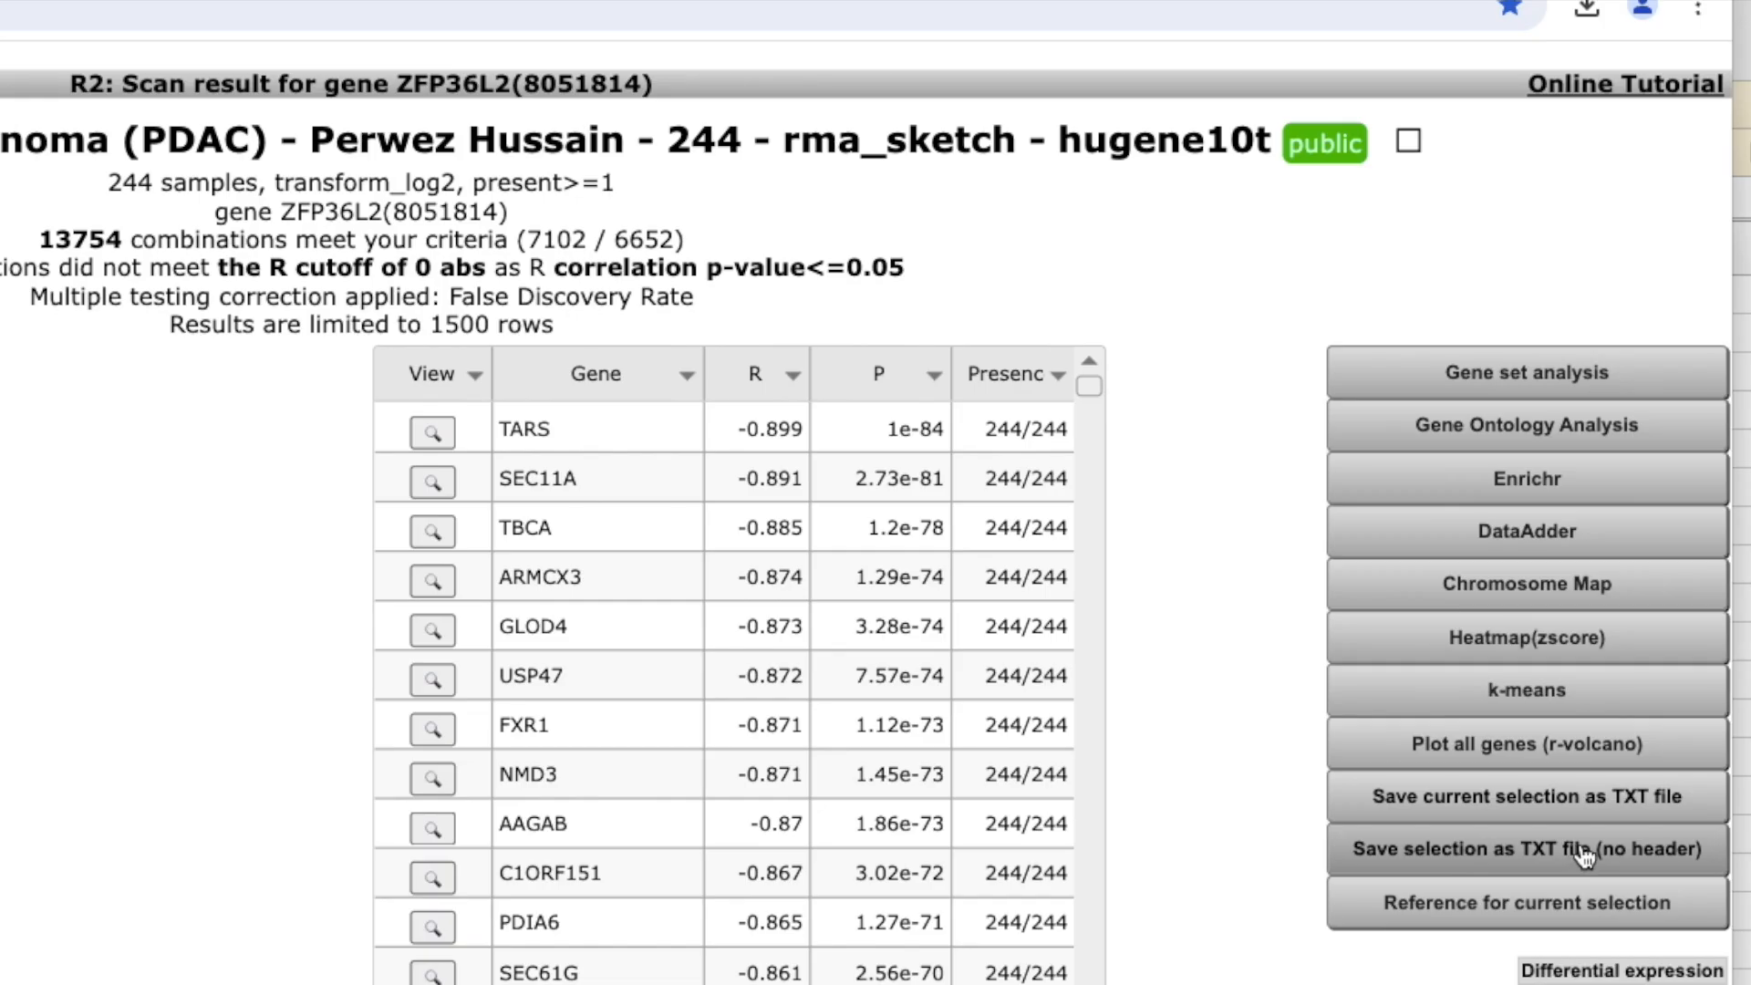
pyautogui.click(1584, 855)
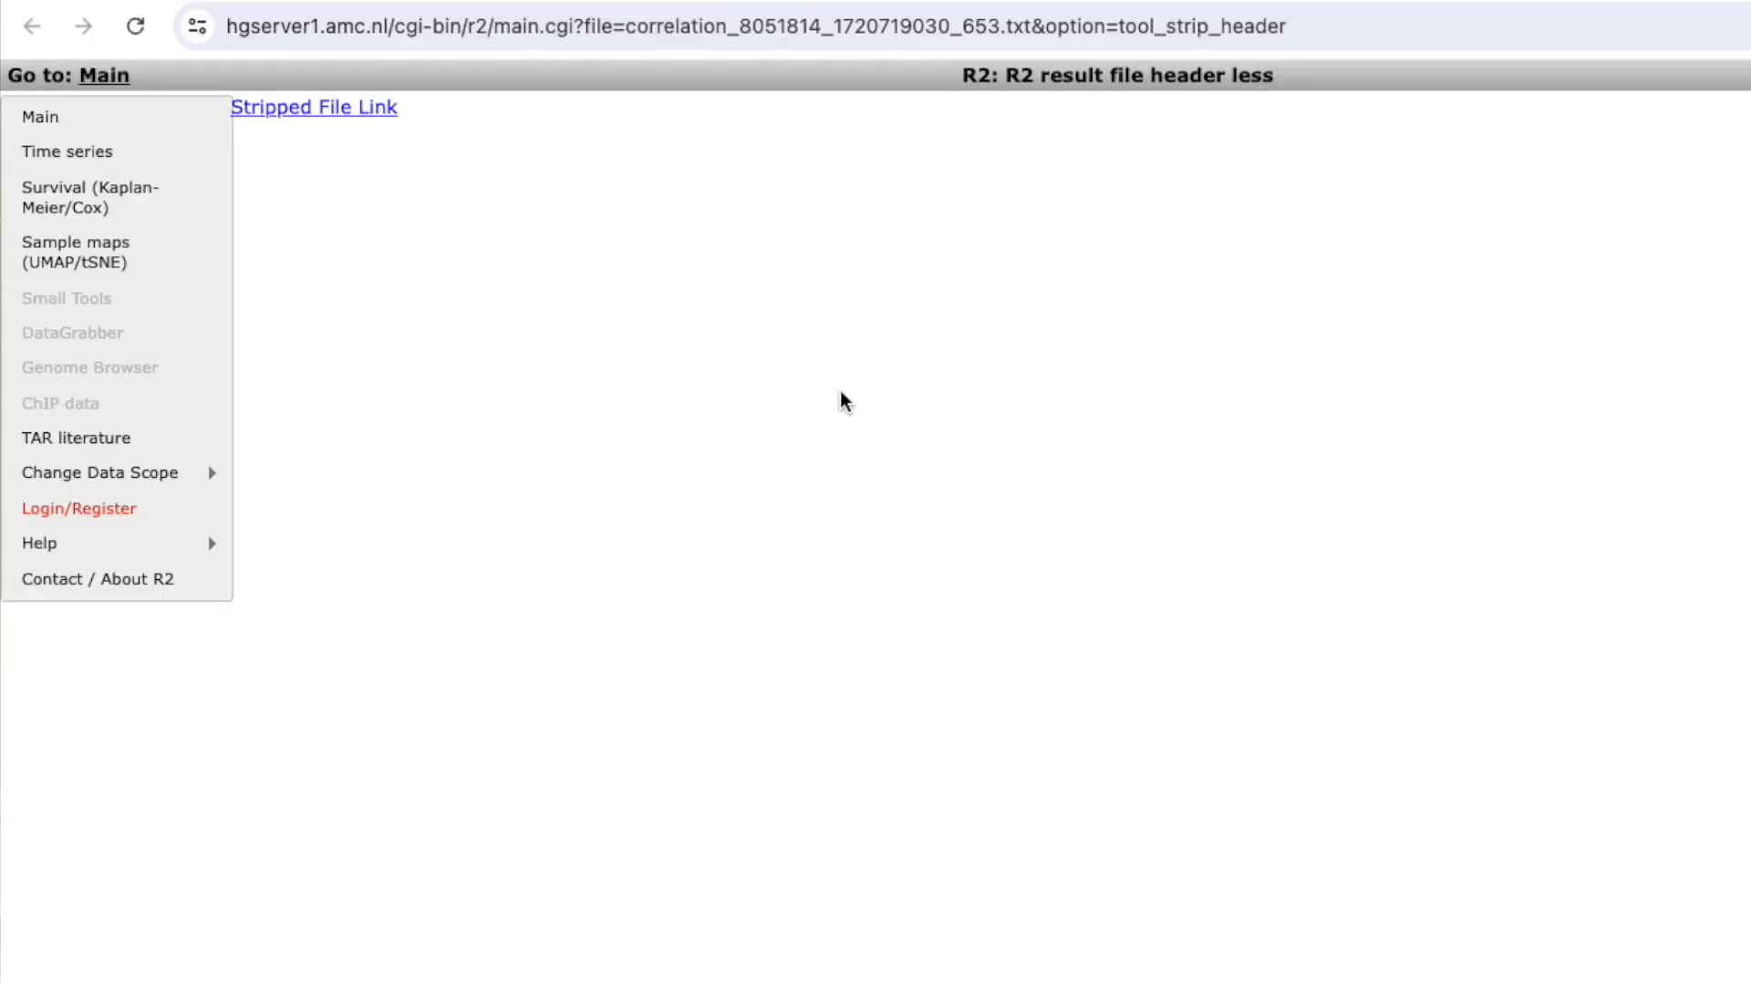
# Open the stripped correlation file, save it to the Desktop as zfp36l2_Correlation, and close the text editor's copy.
pyautogui.click(370, 108)
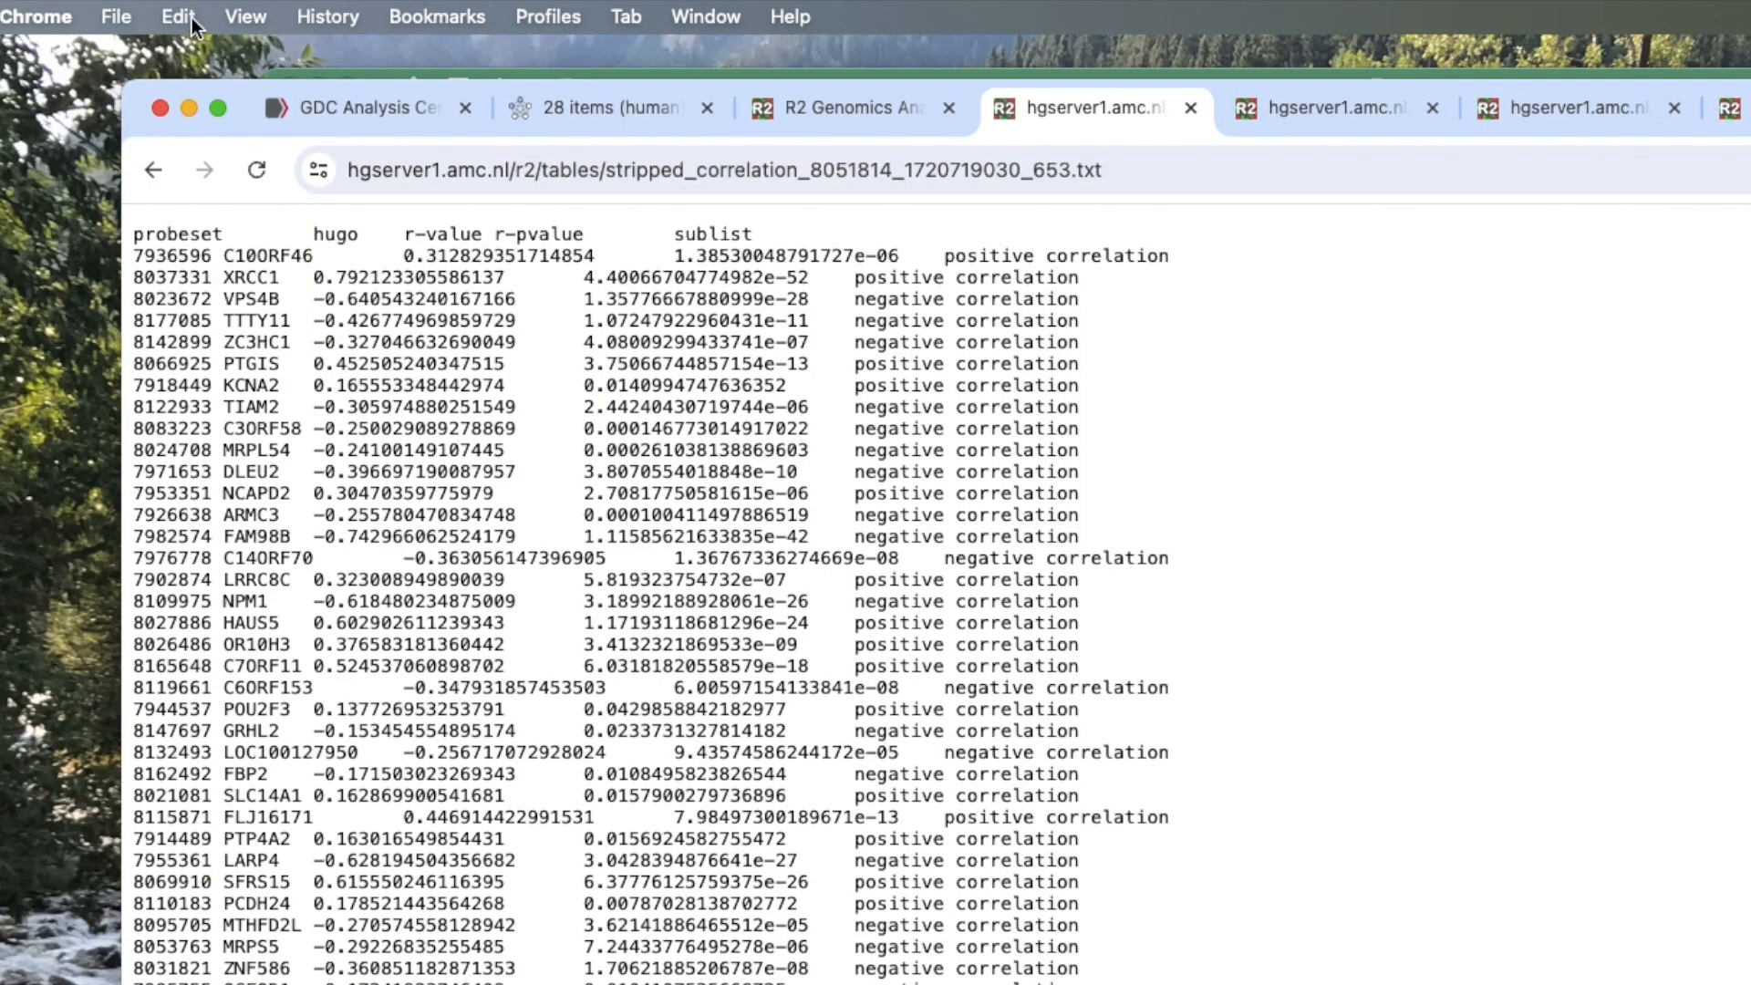
pyautogui.click(130, 23)
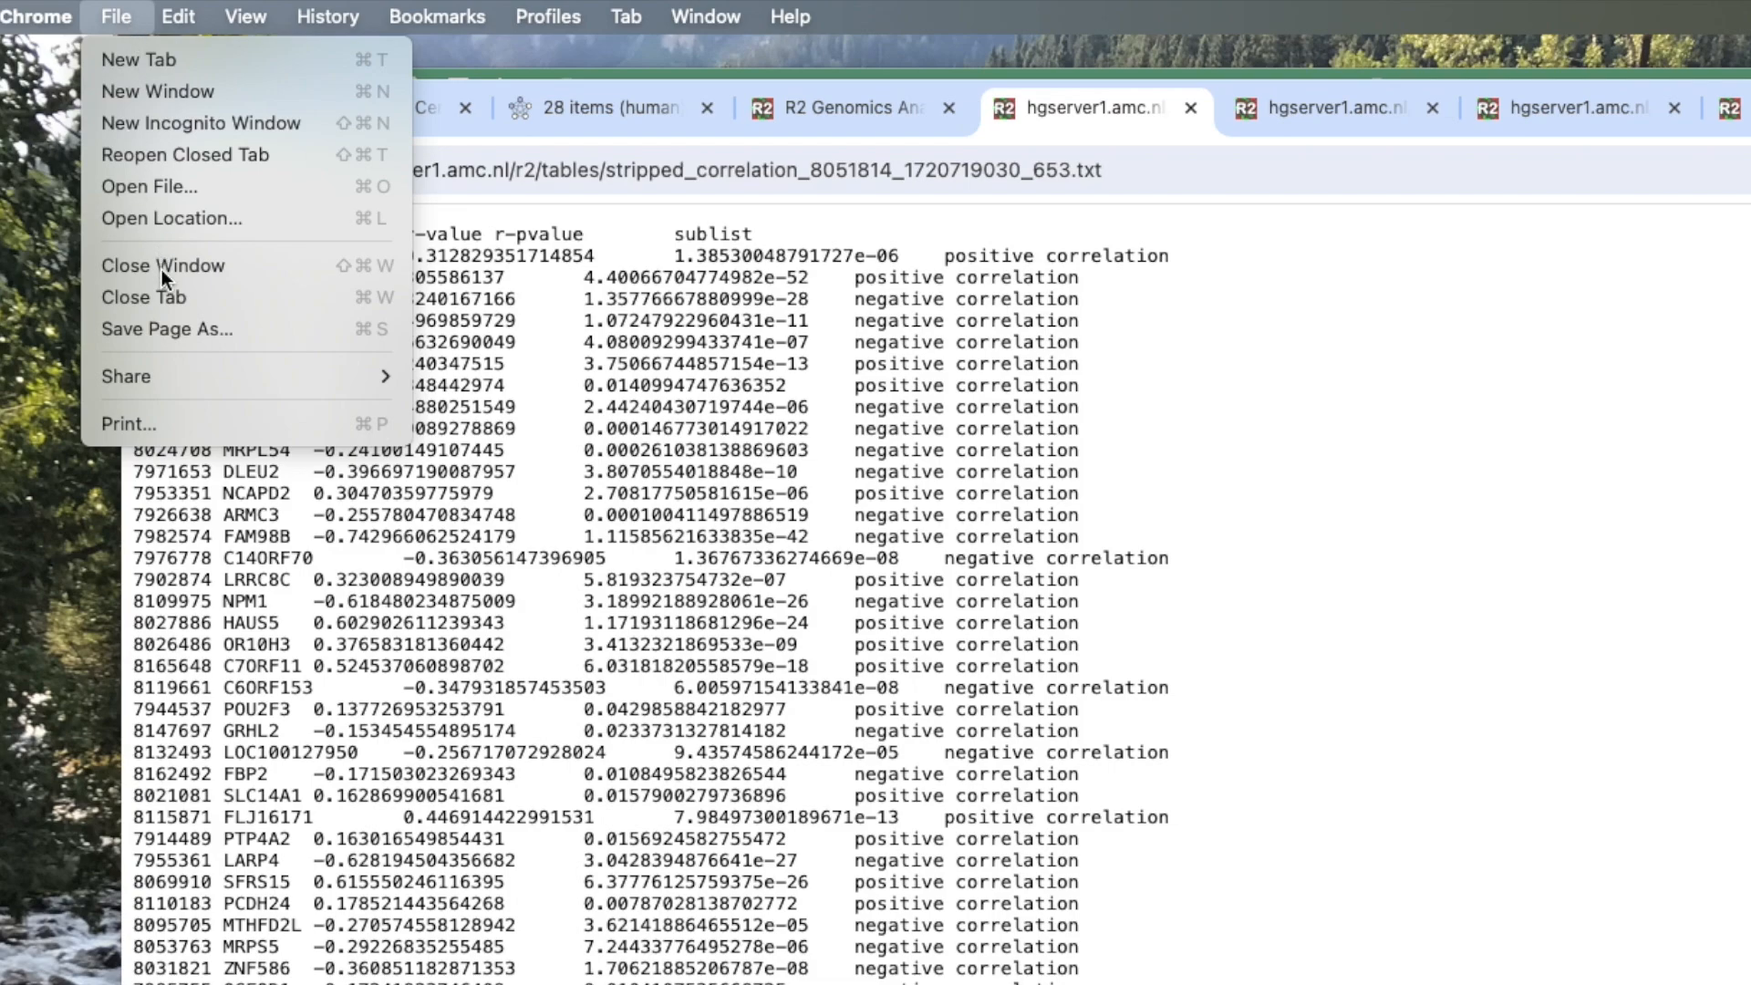
pyautogui.click(177, 330)
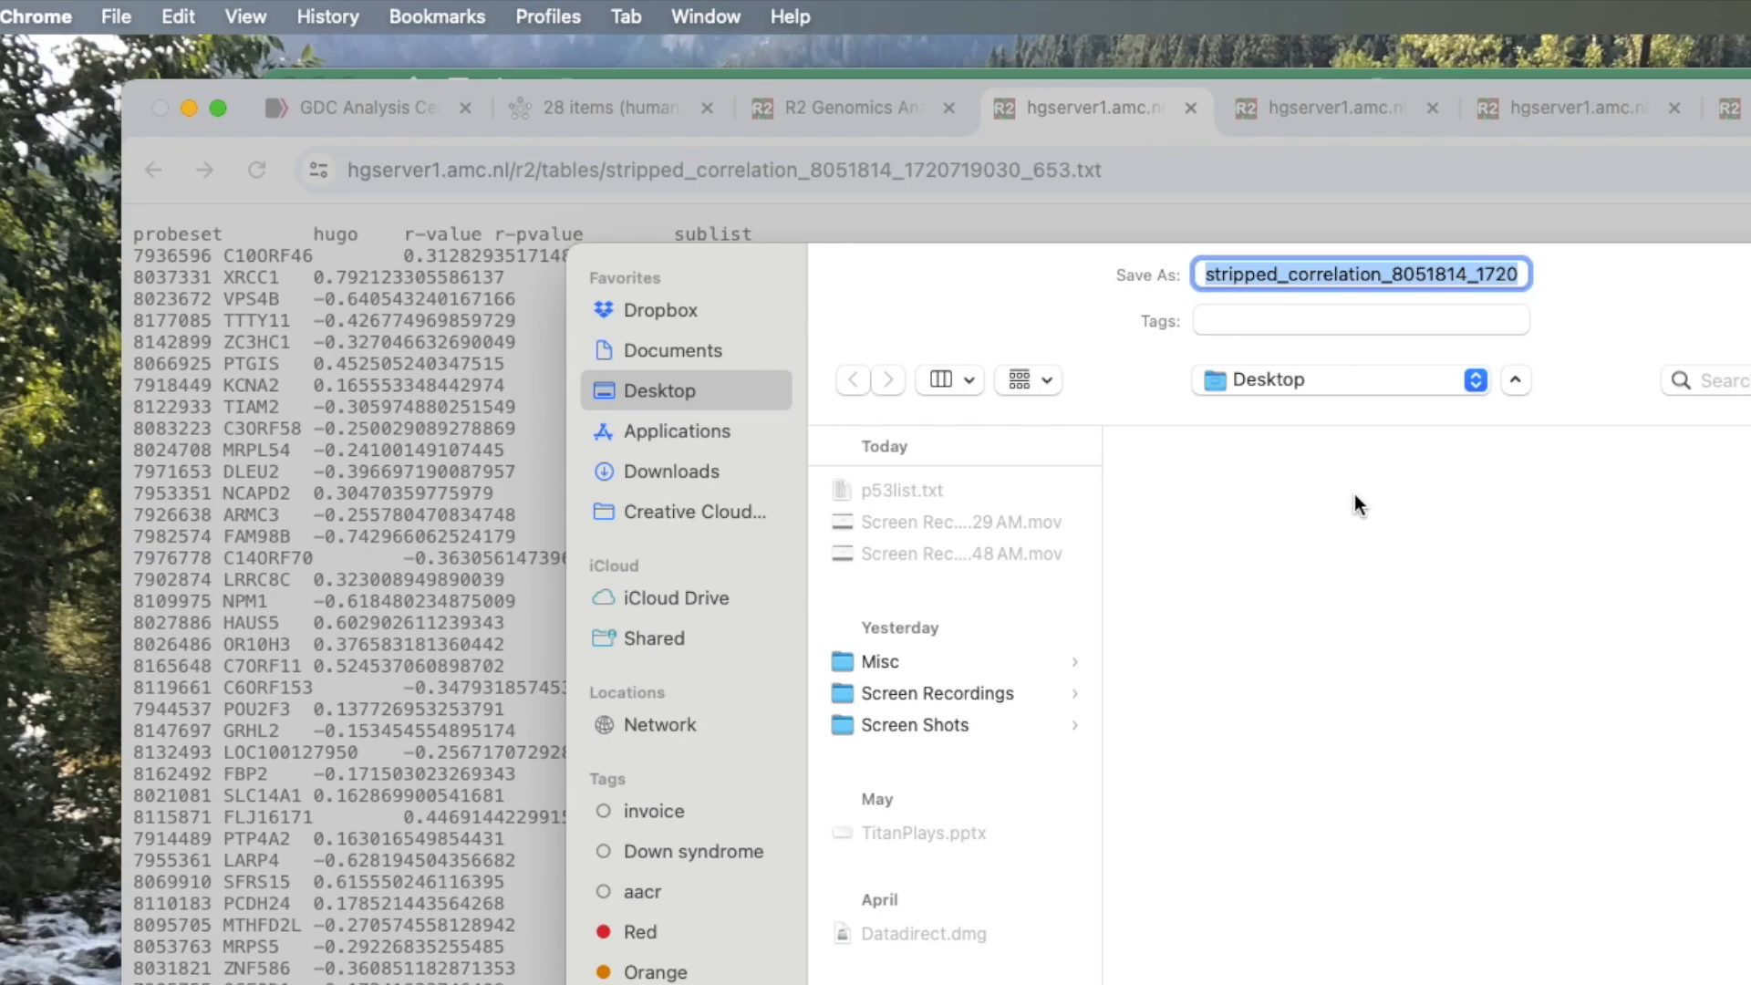
pyautogui.write('zfp')
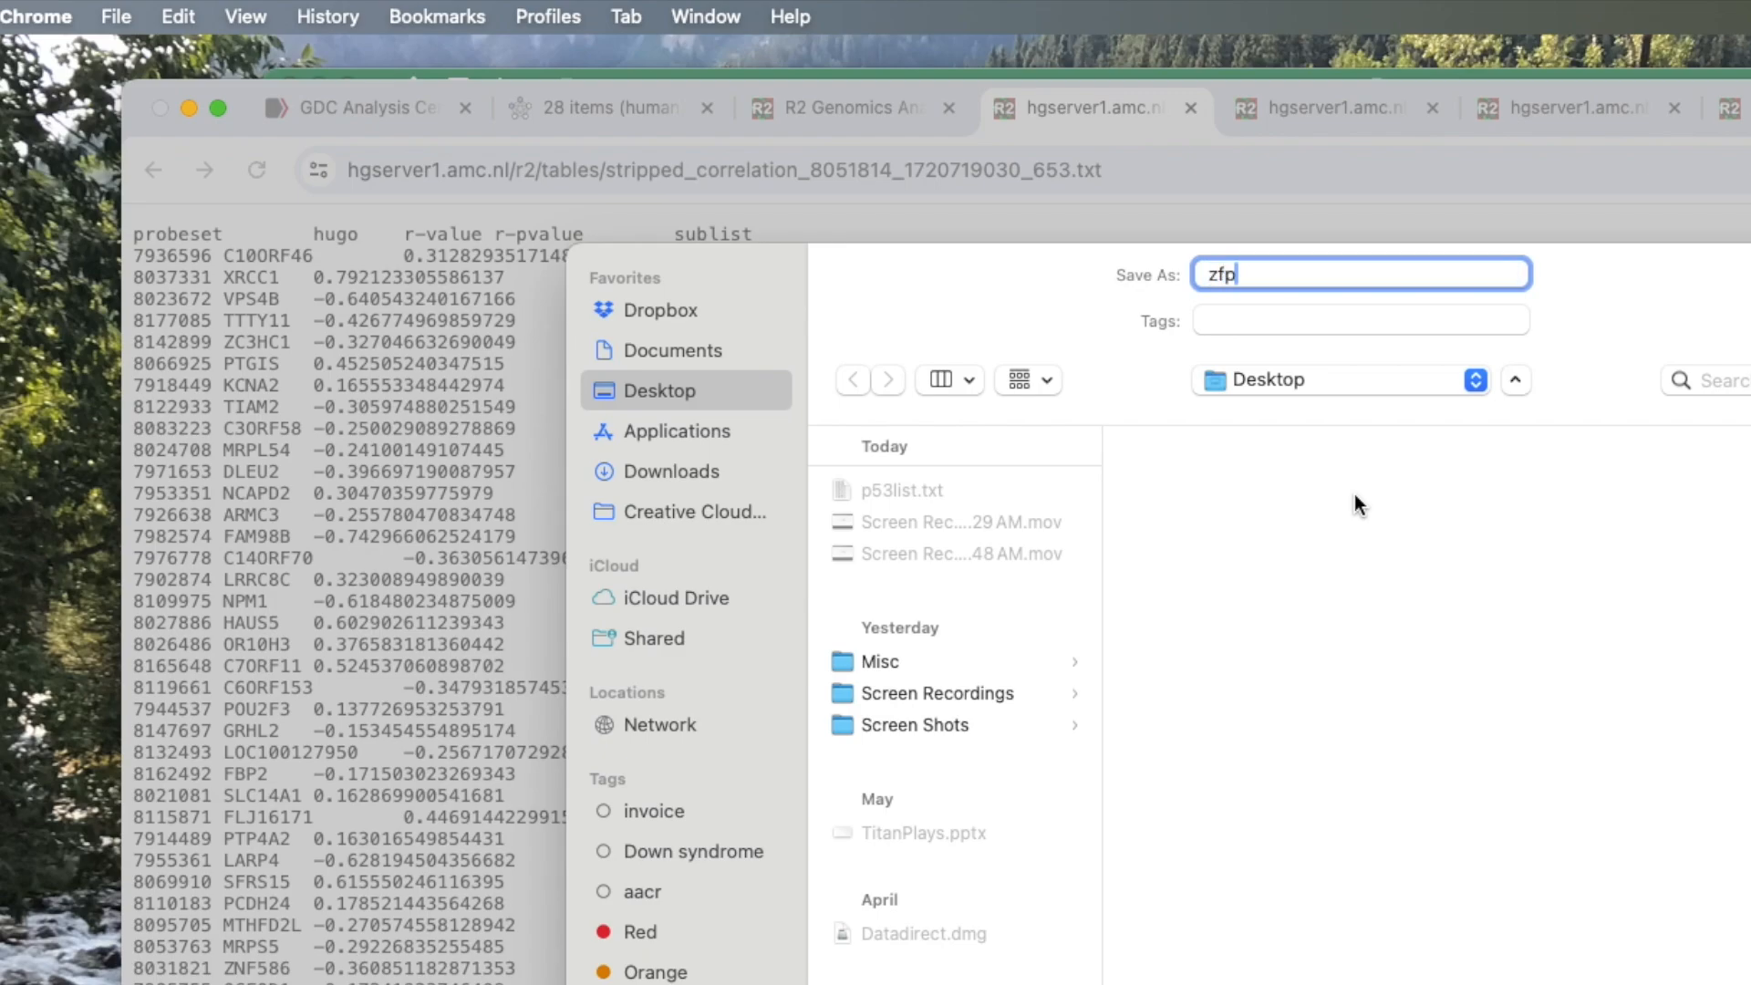
pyautogui.write('36l2_Correlation')
pyautogui.press('Return')
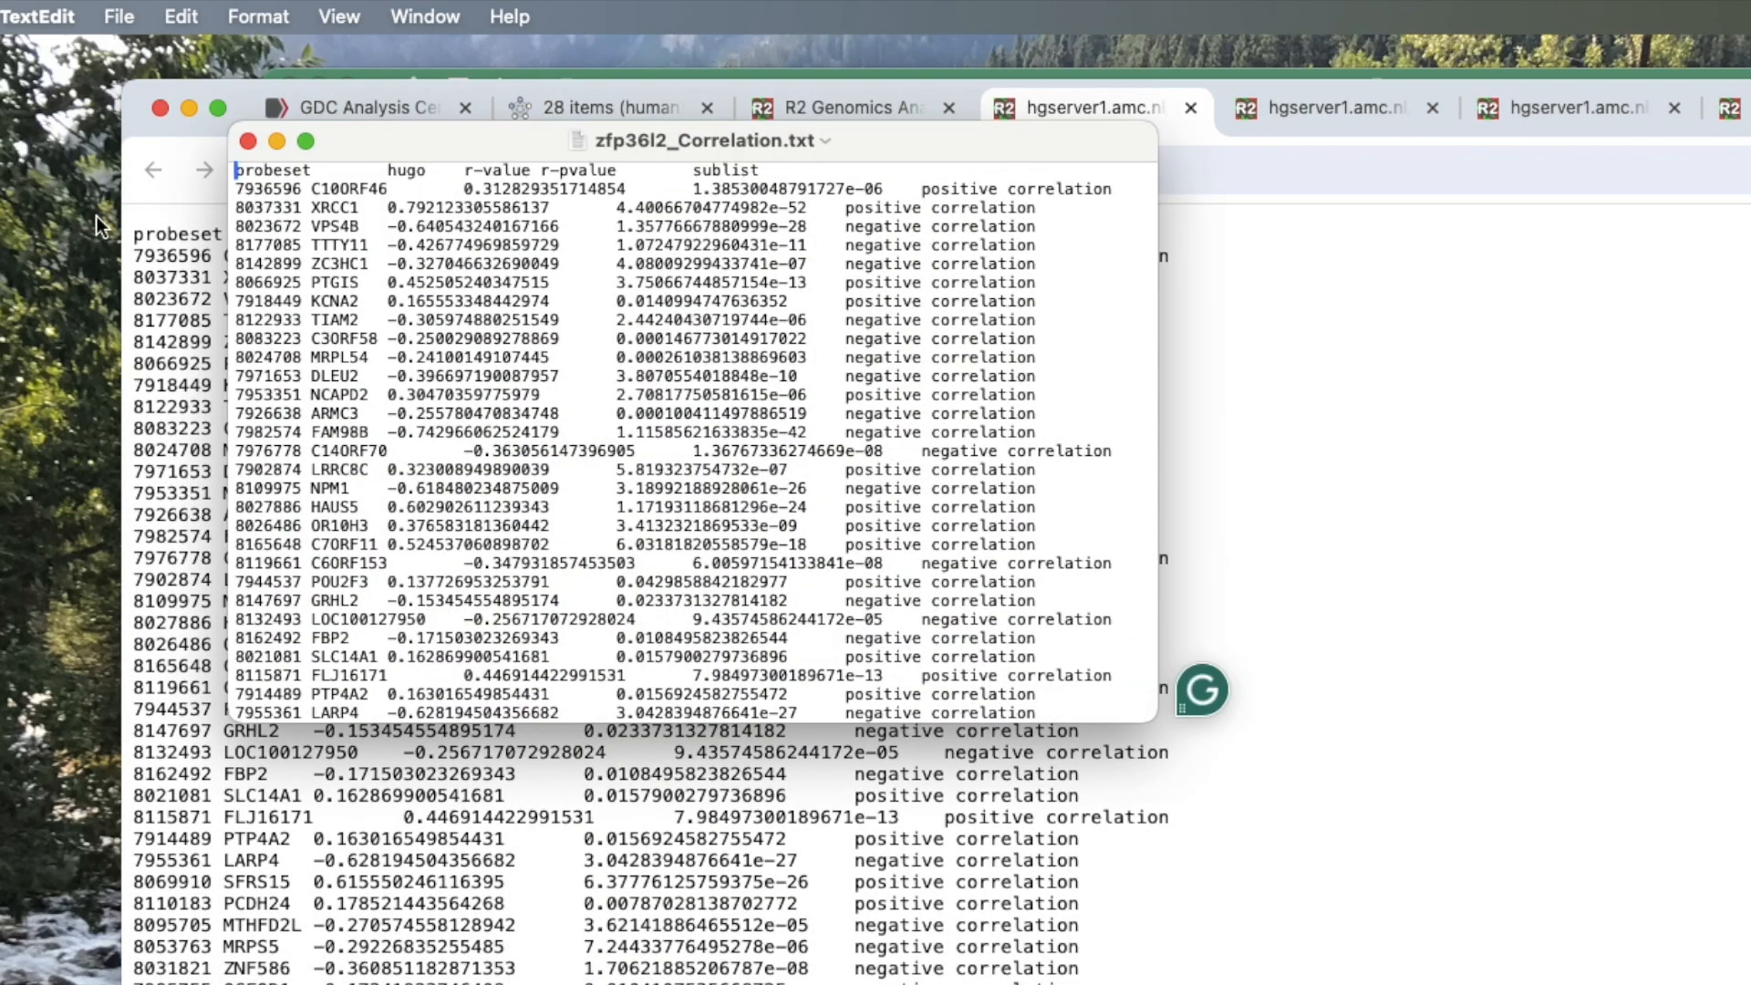
pyautogui.click(247, 141)
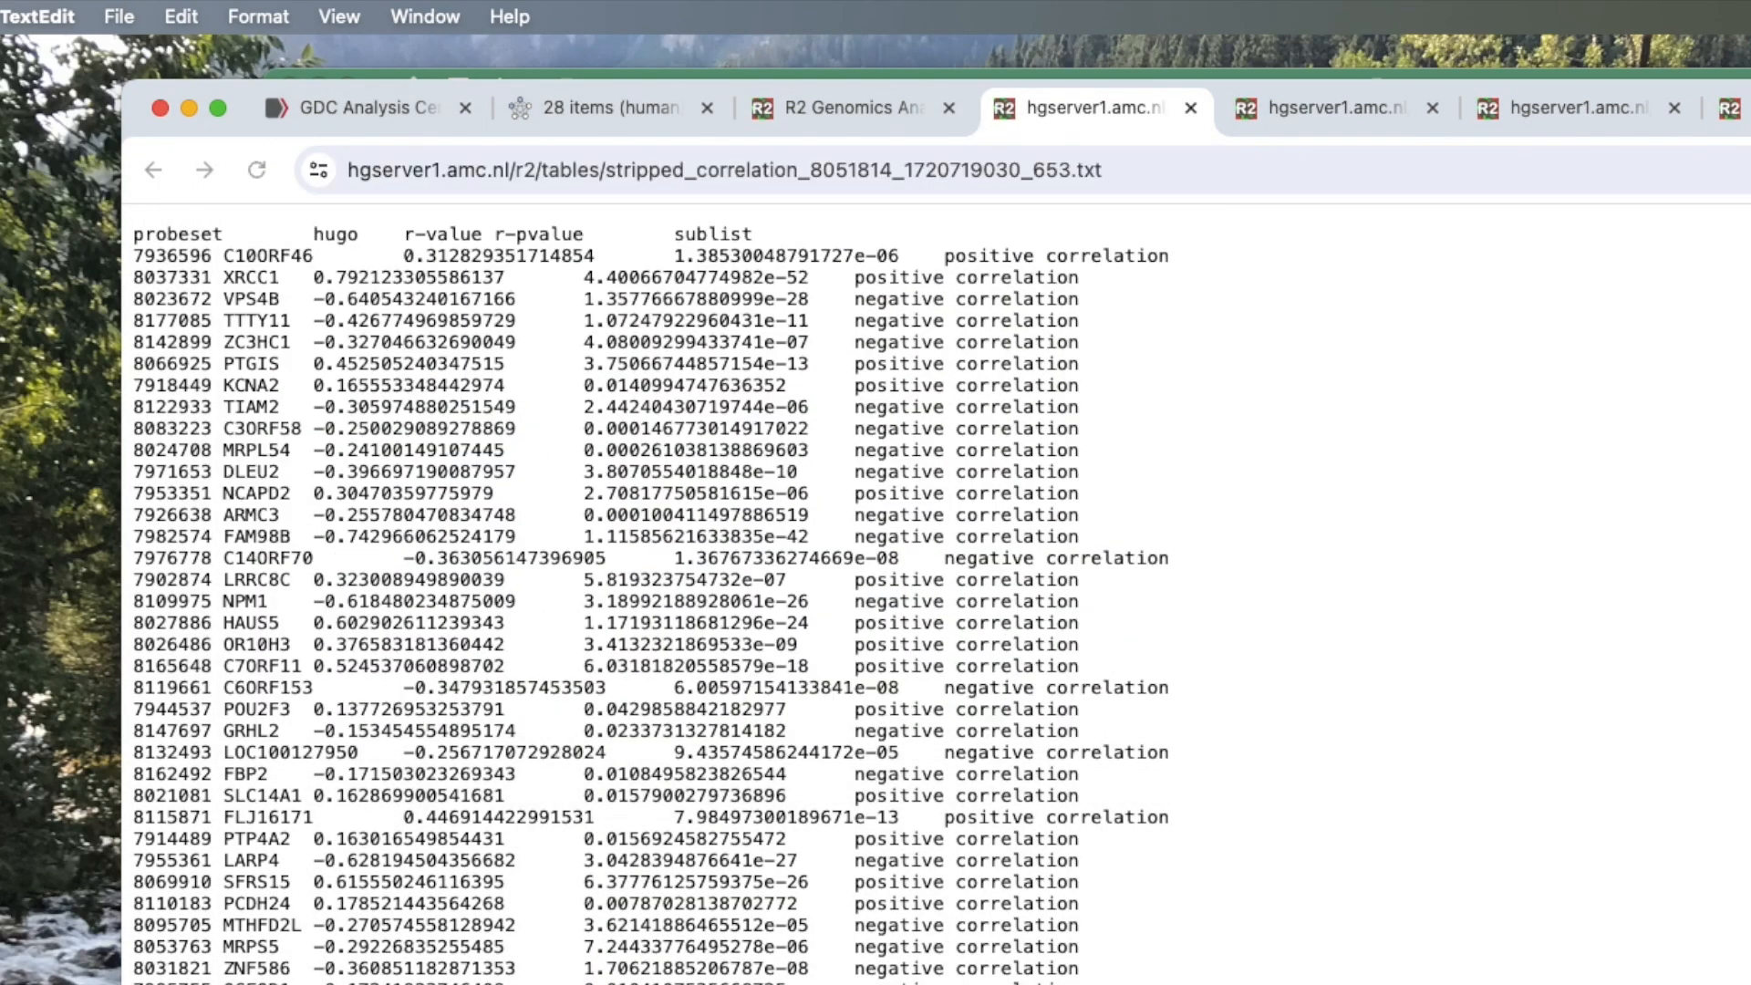
# Open zfp36l2_Correlation.txt from the Desktop folder in Microsoft Excel.
pyautogui.click(811, 982)
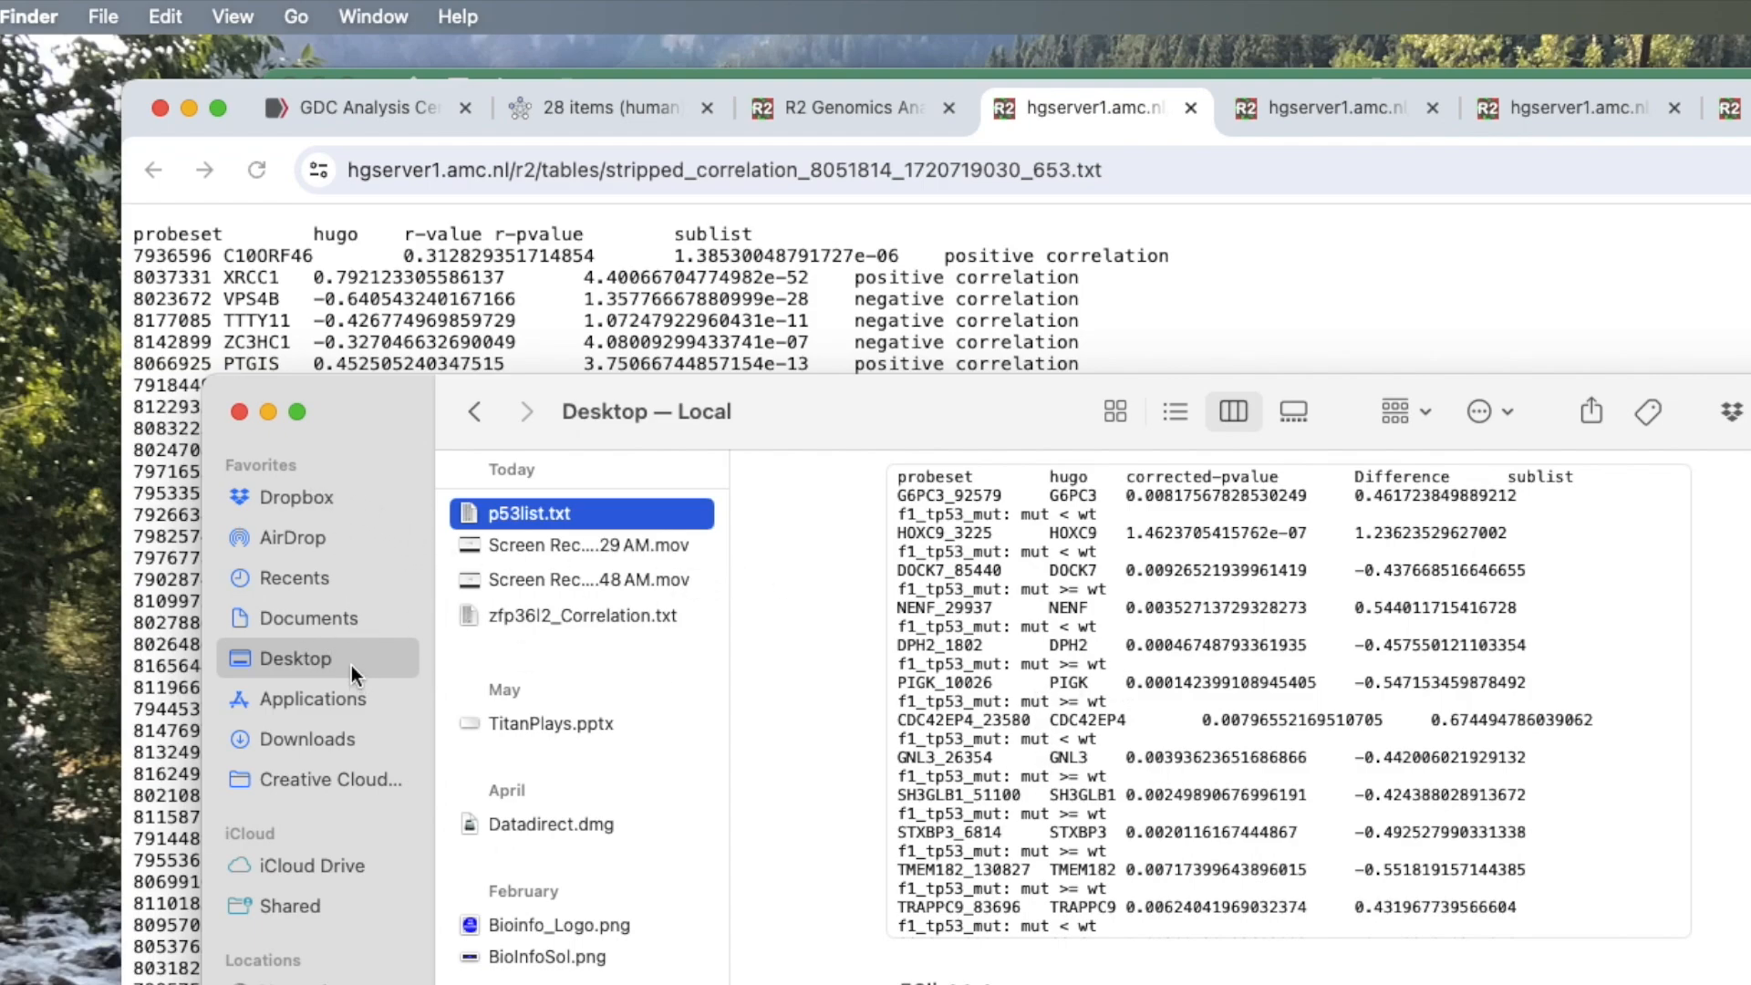
pyautogui.click(654, 614)
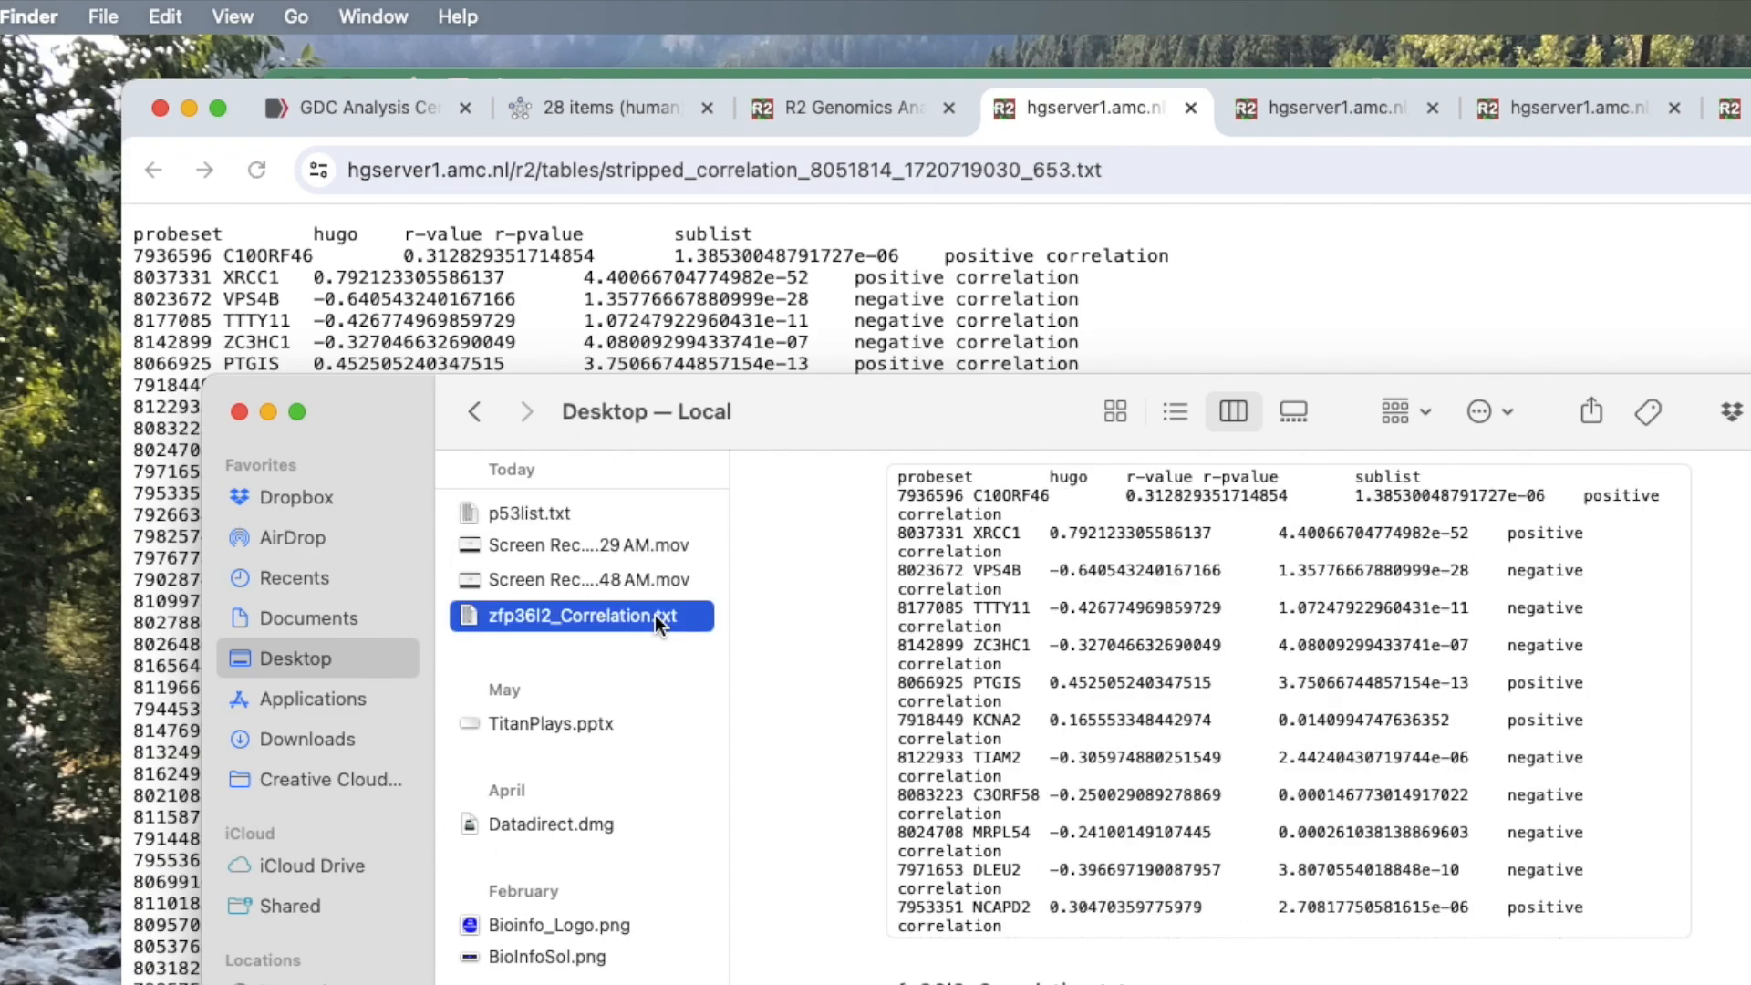
pyautogui.rightClick(655, 614)
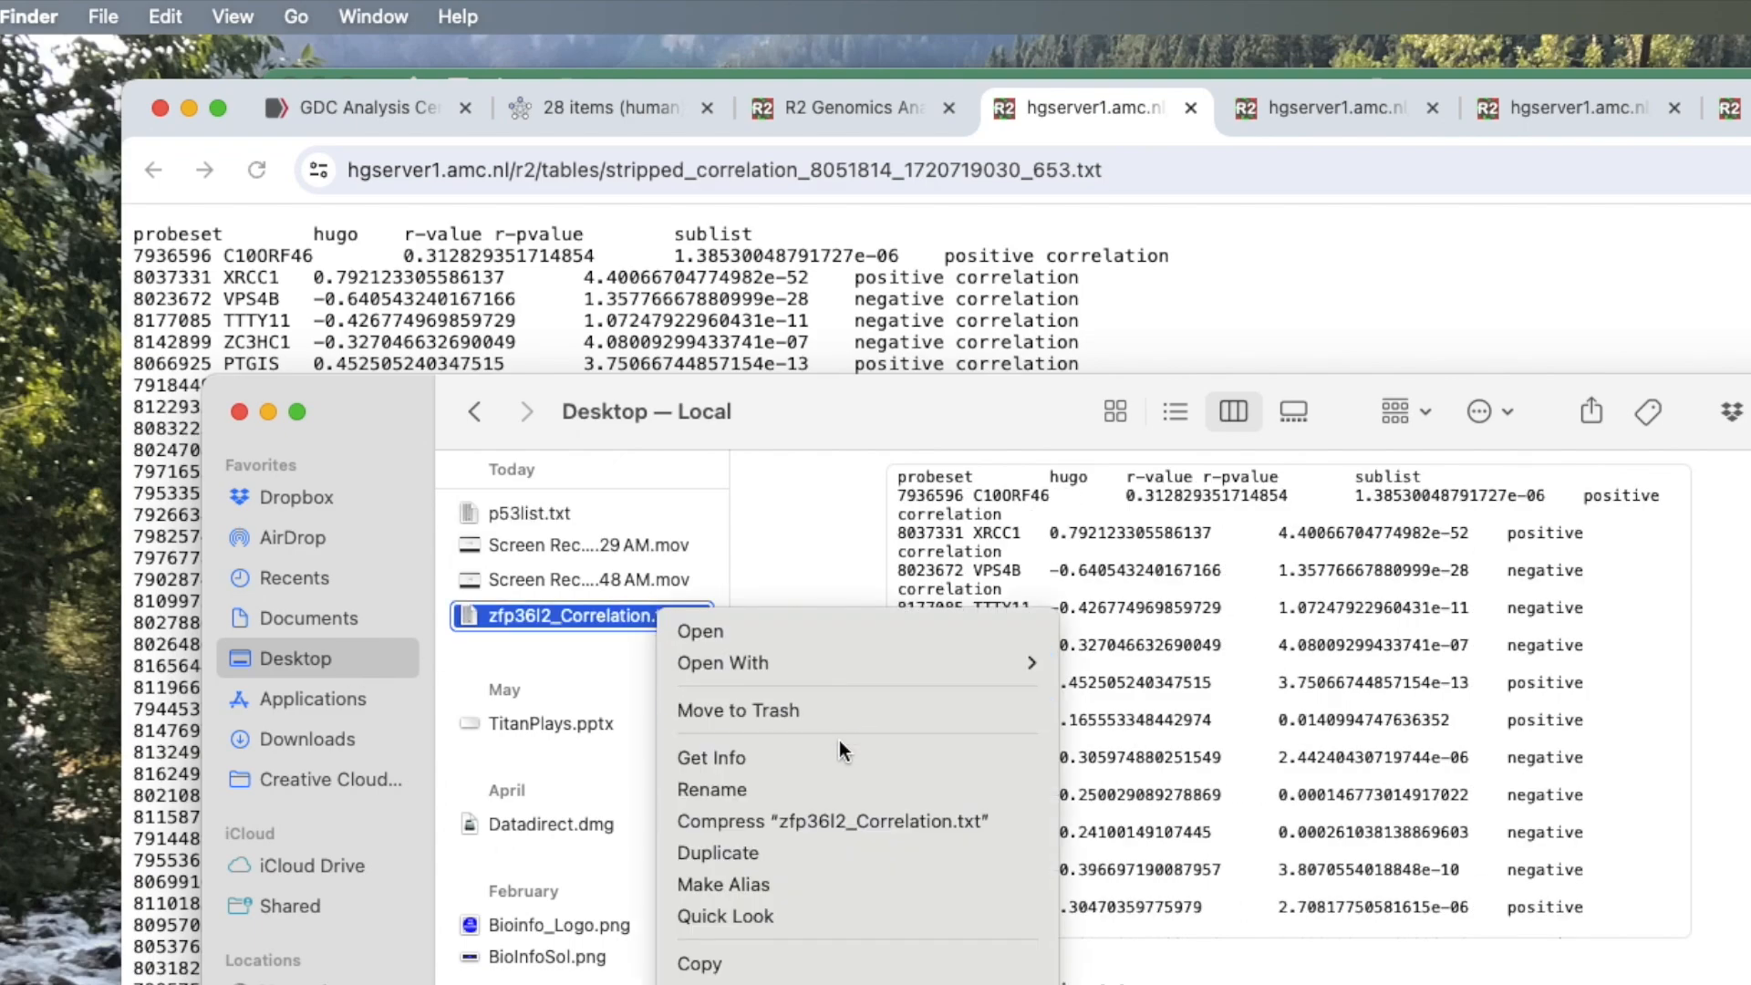
pyautogui.moveTo(865, 660)
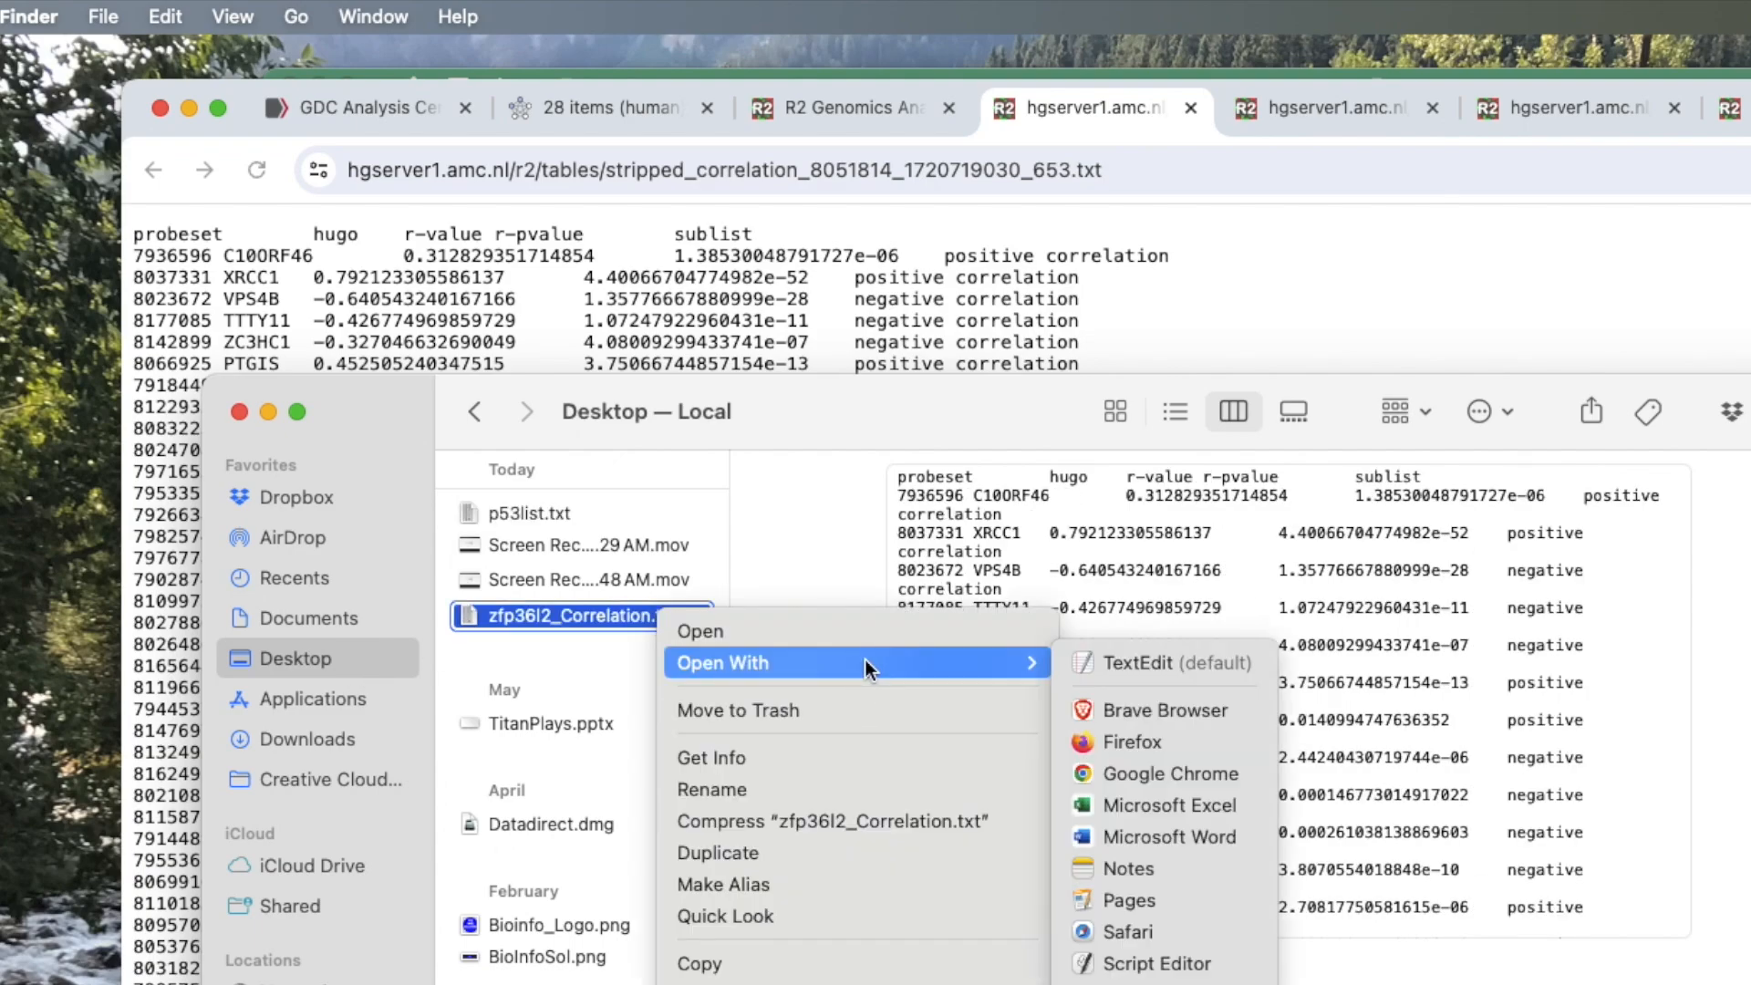
pyautogui.click(1218, 812)
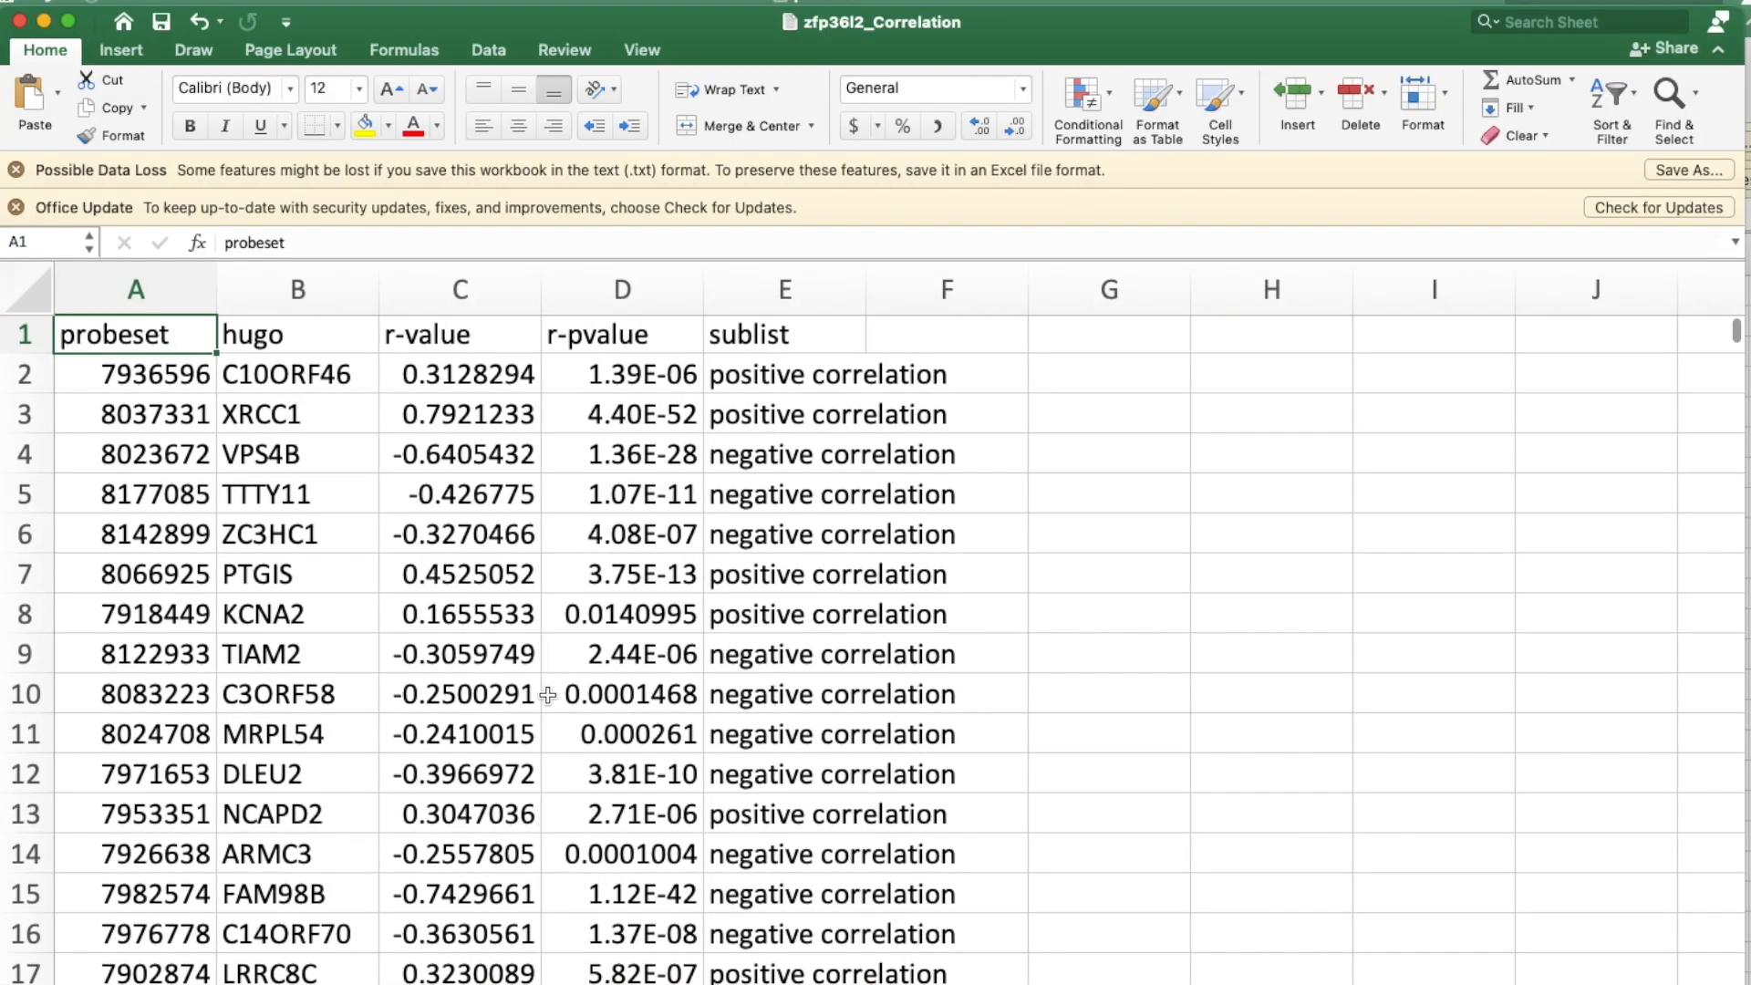
# Sort the correlation table by r-value from largest to smallest.
pyautogui.click(467, 374)
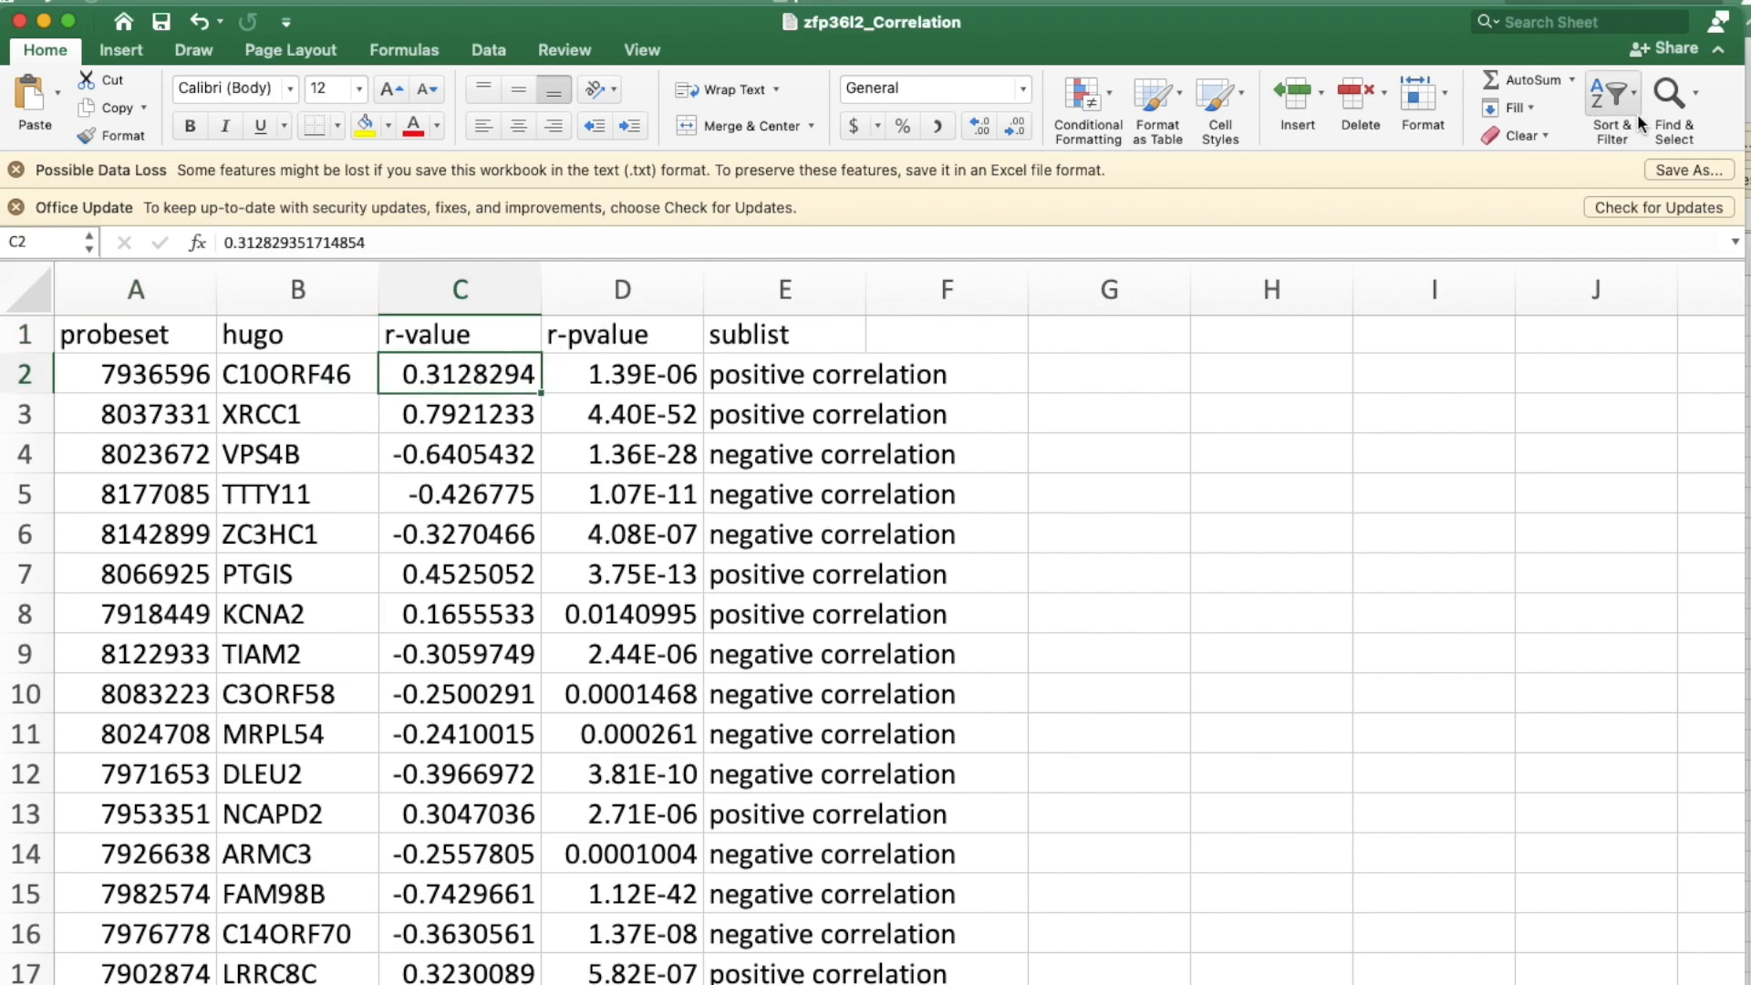
pyautogui.rightClick(485, 380)
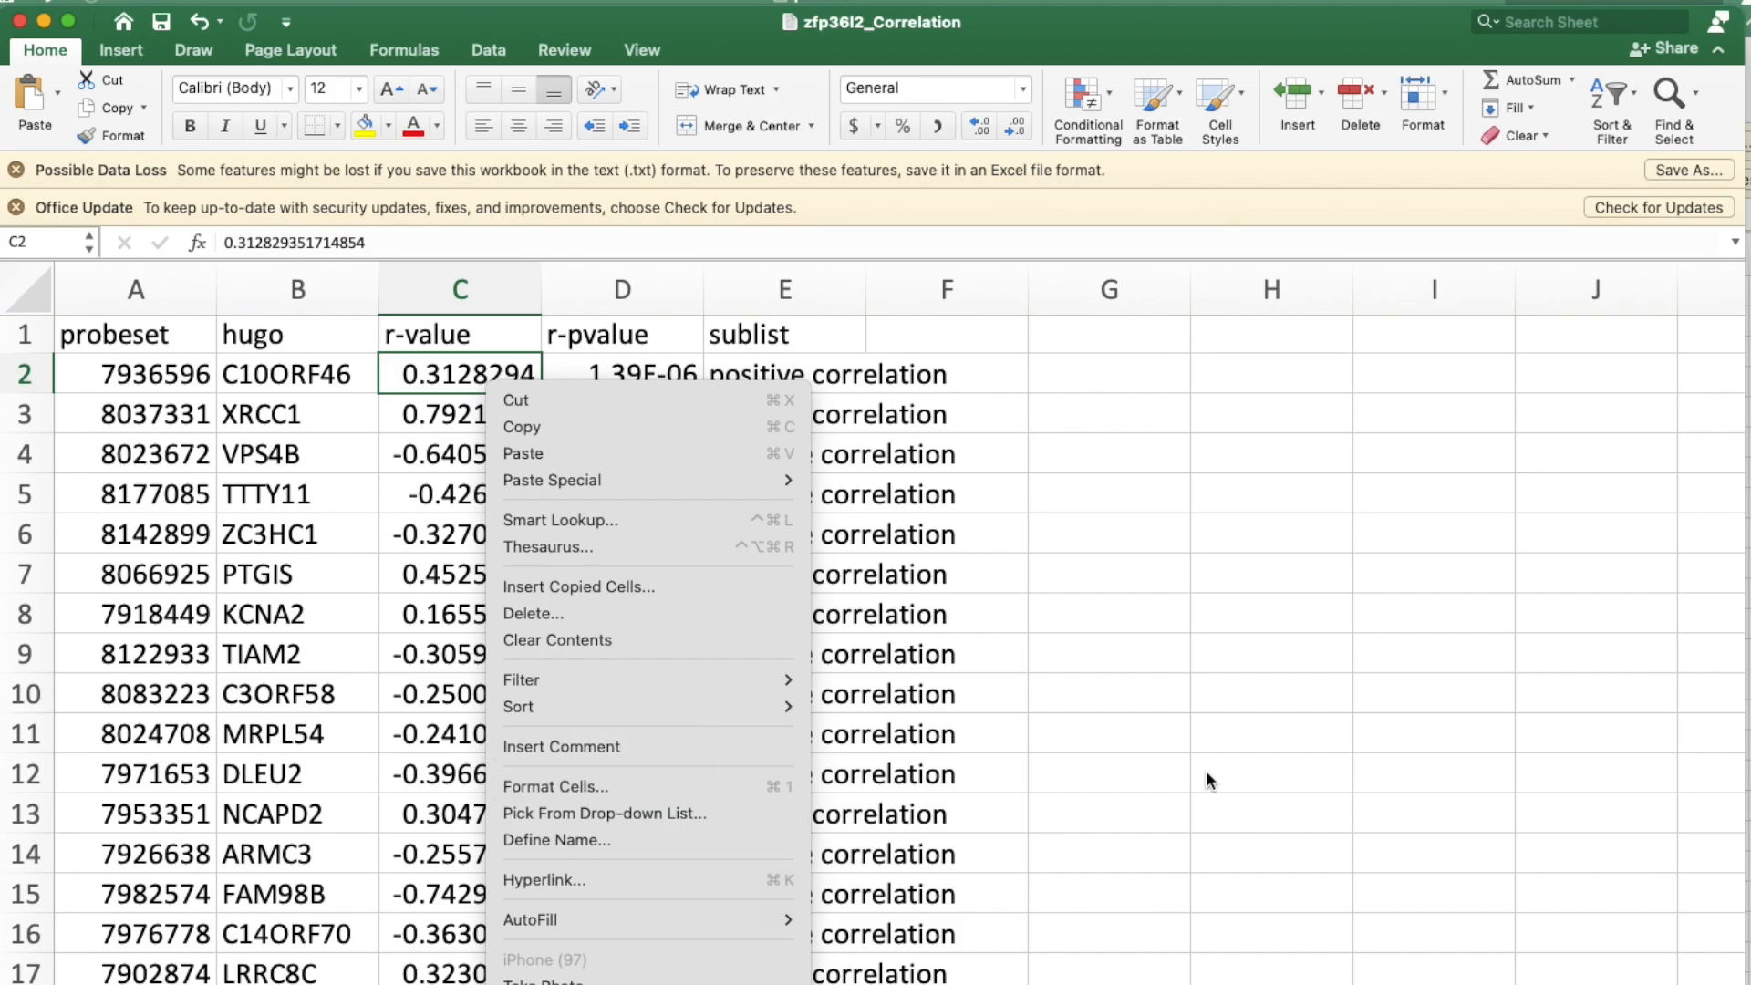
pyautogui.moveTo(703, 714)
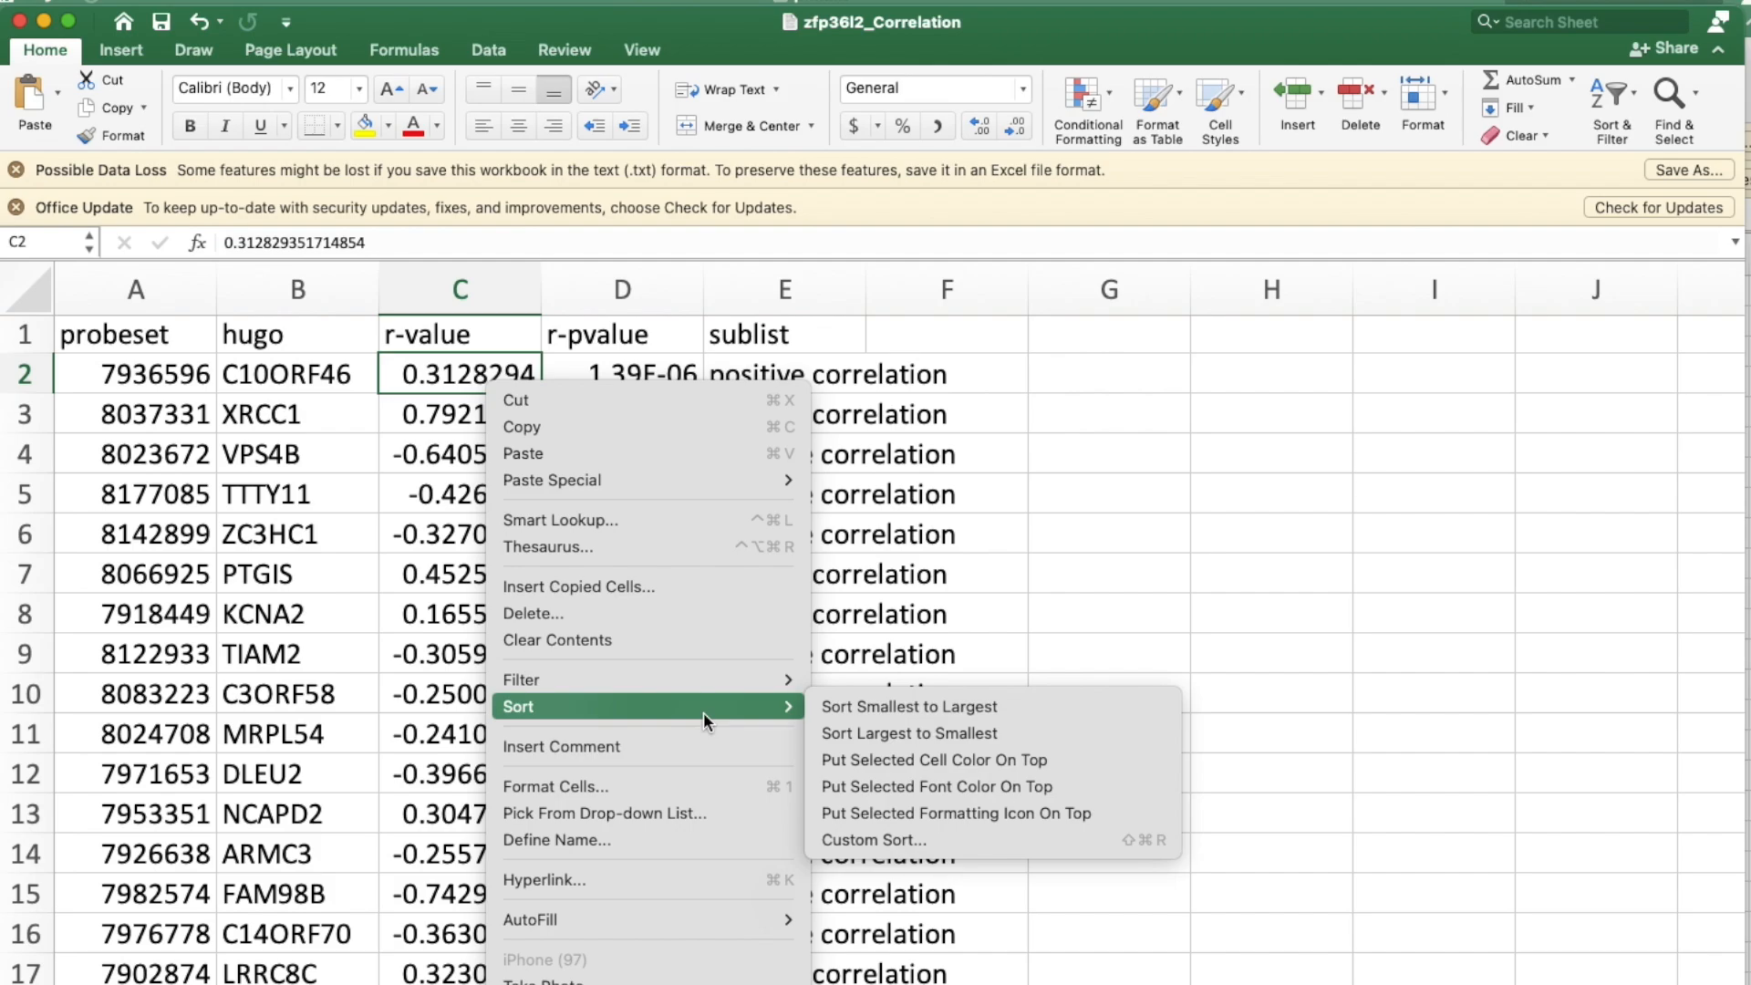
pyautogui.click(930, 734)
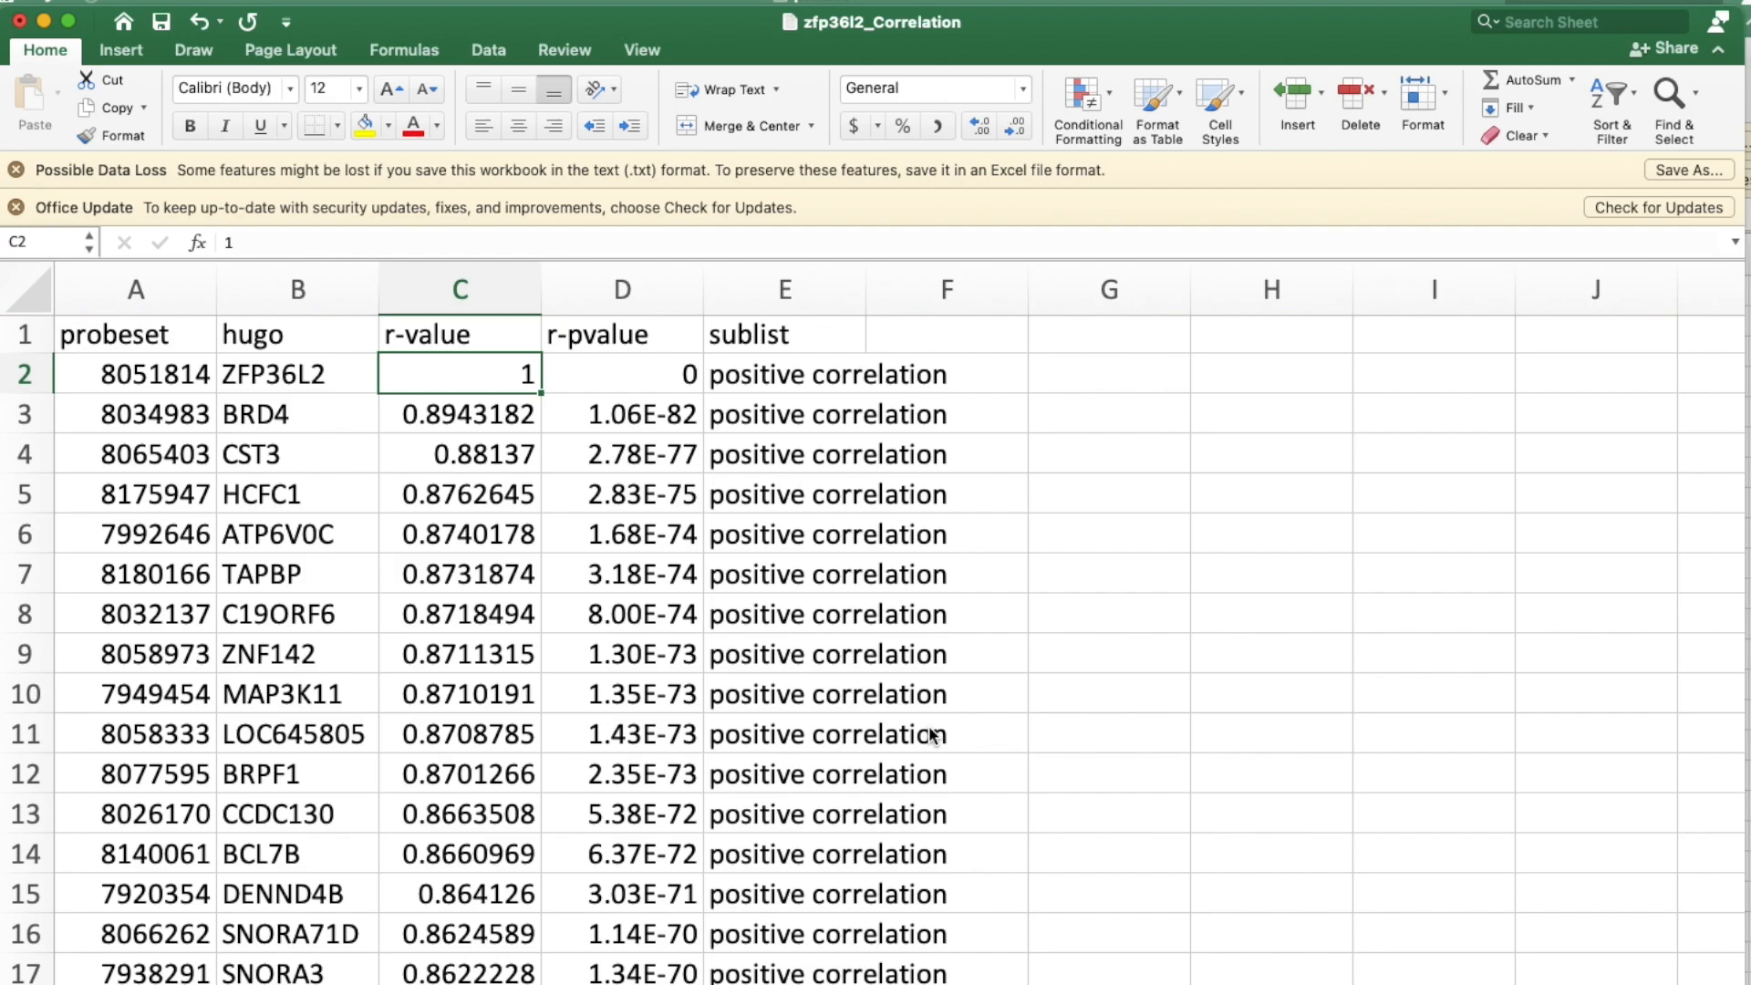
pyautogui.scroll(1, 861, 782)
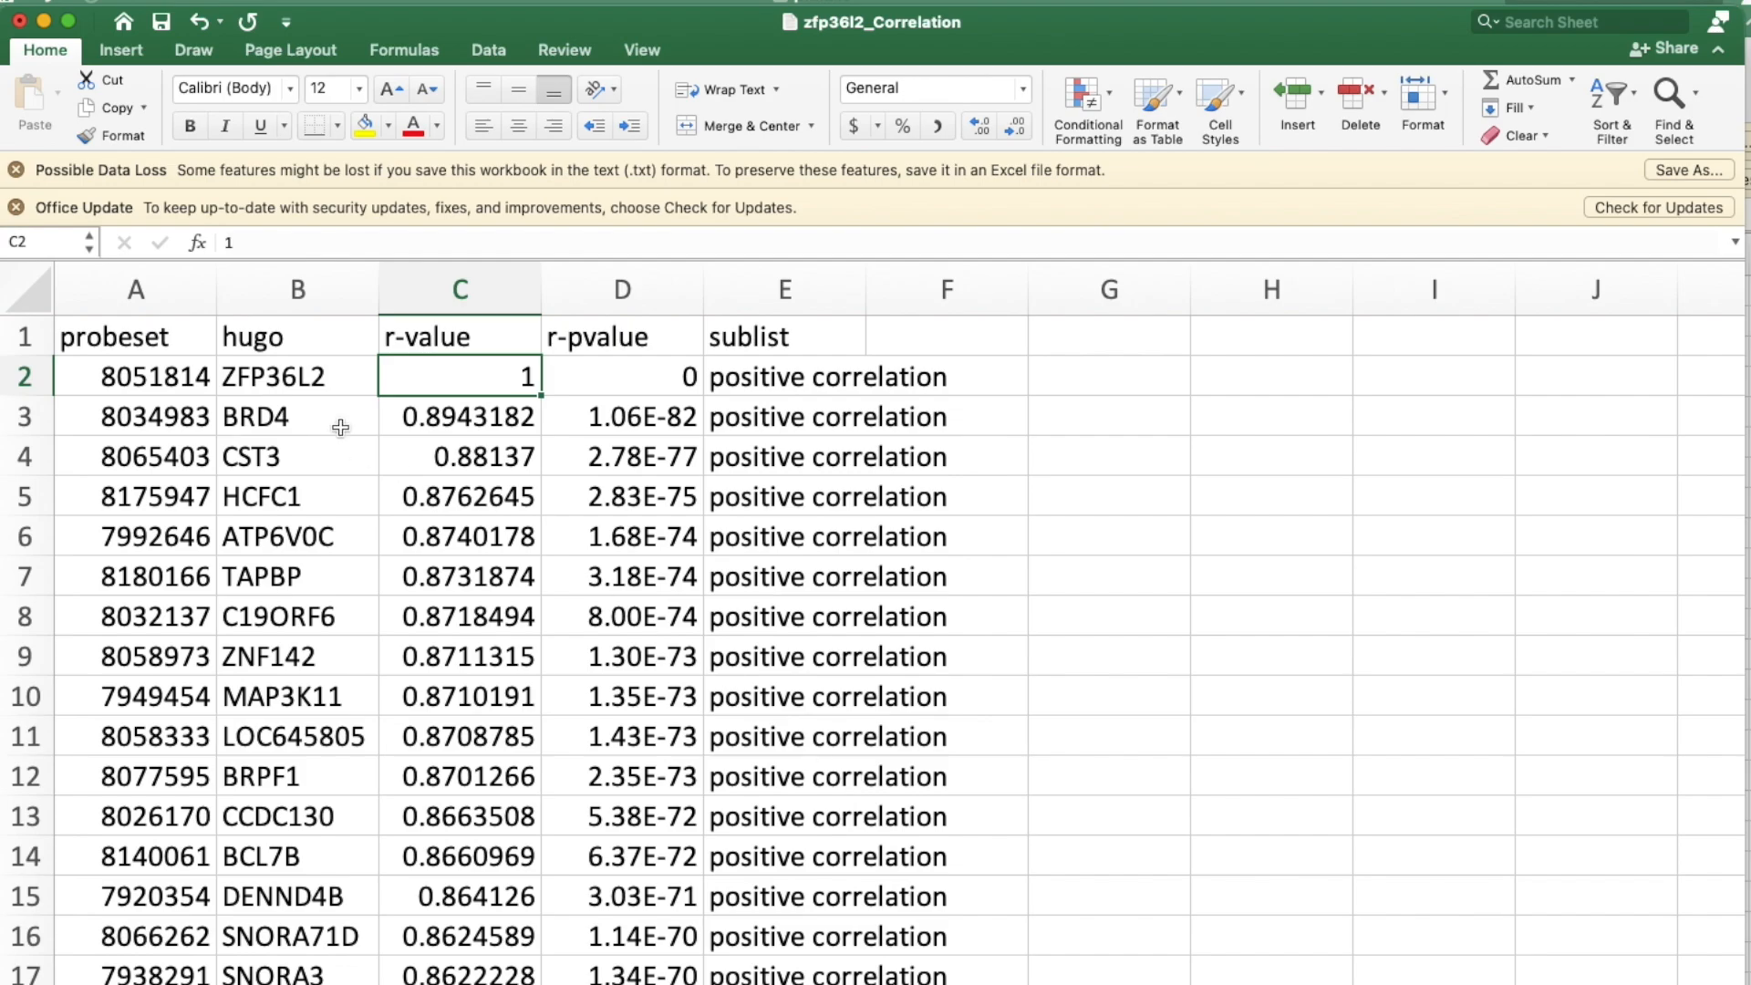
# Copy the hugo gene symbols in cells B2 through B201, from ZFP36L2 to TMBIM6.
pyautogui.click(294, 383)
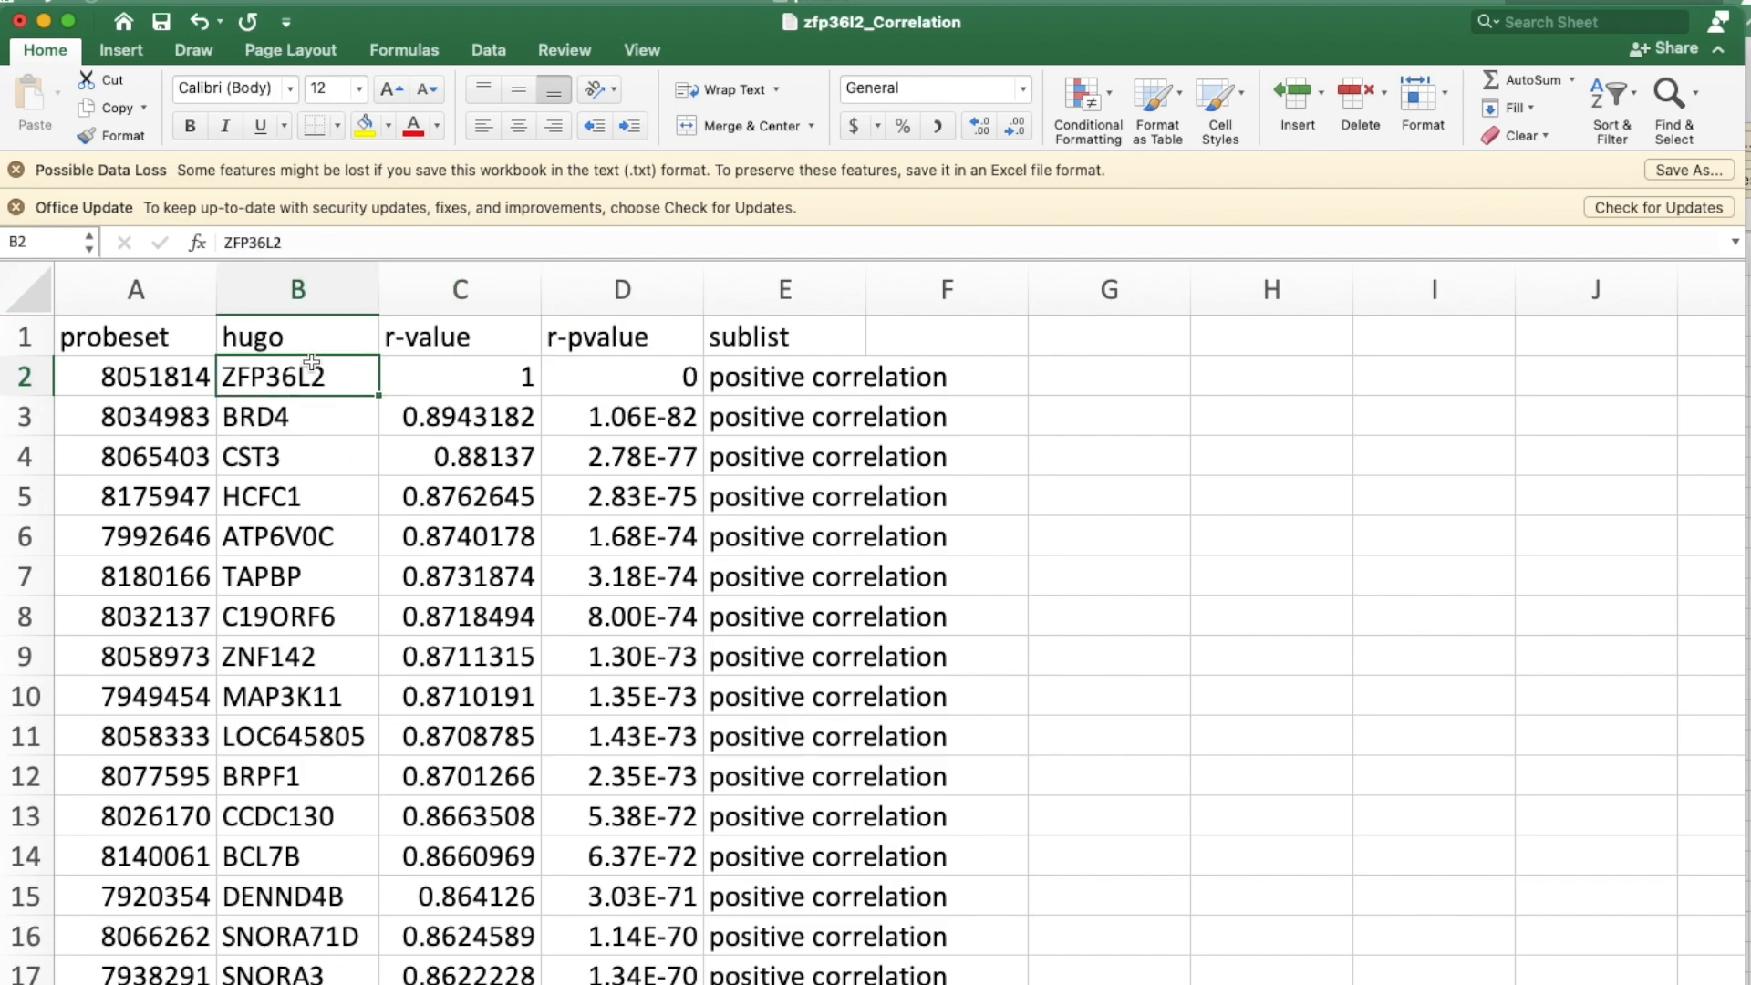
pyautogui.scroll(-5, 486, 827)
pyautogui.scroll(-15, 486, 827)
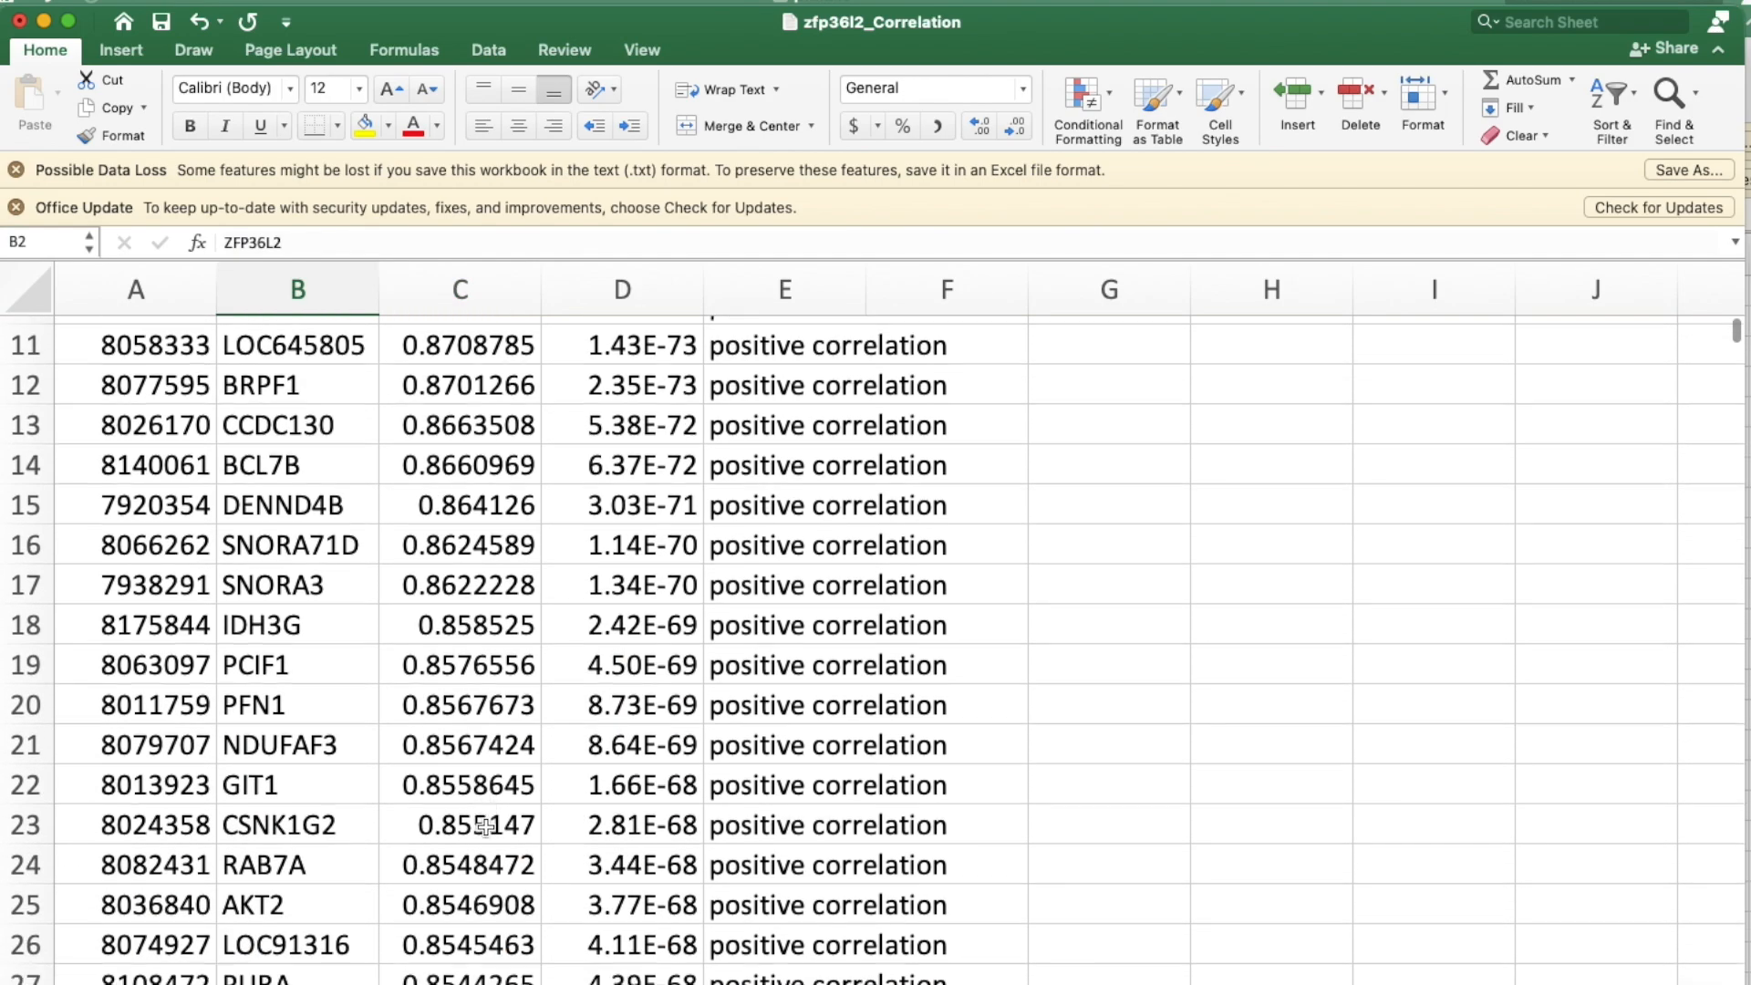
pyautogui.scroll(-15, 486, 827)
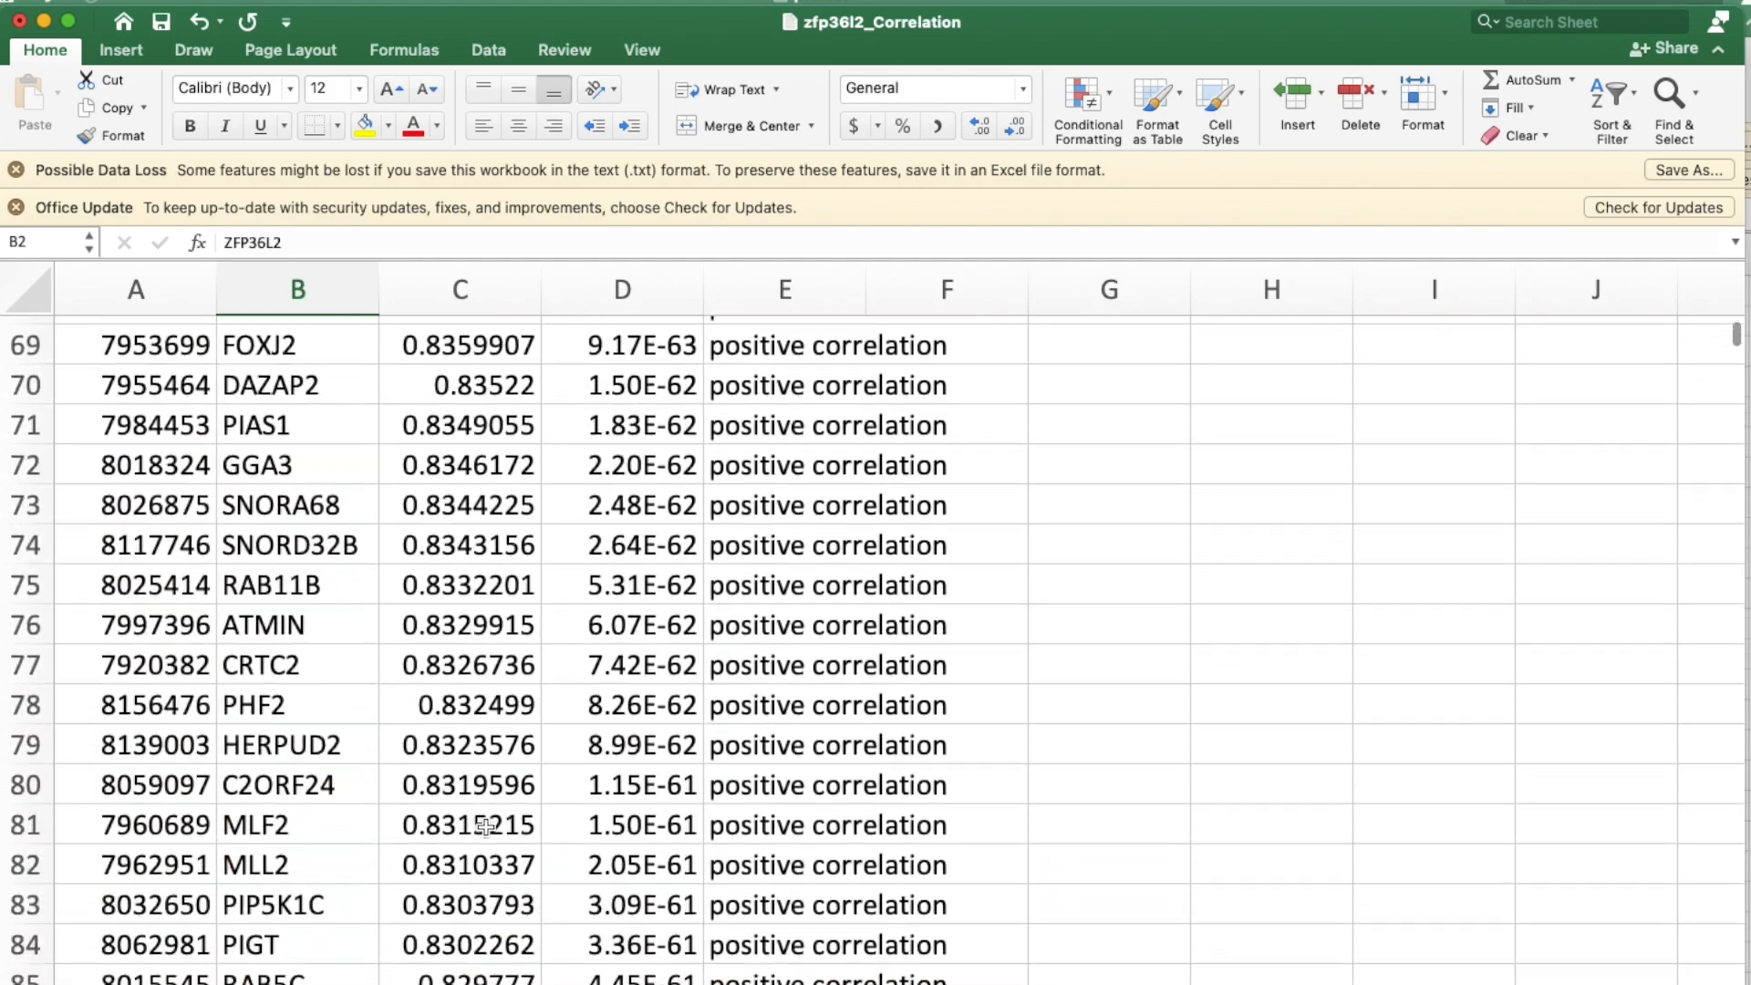
pyautogui.scroll(-15, 486, 827)
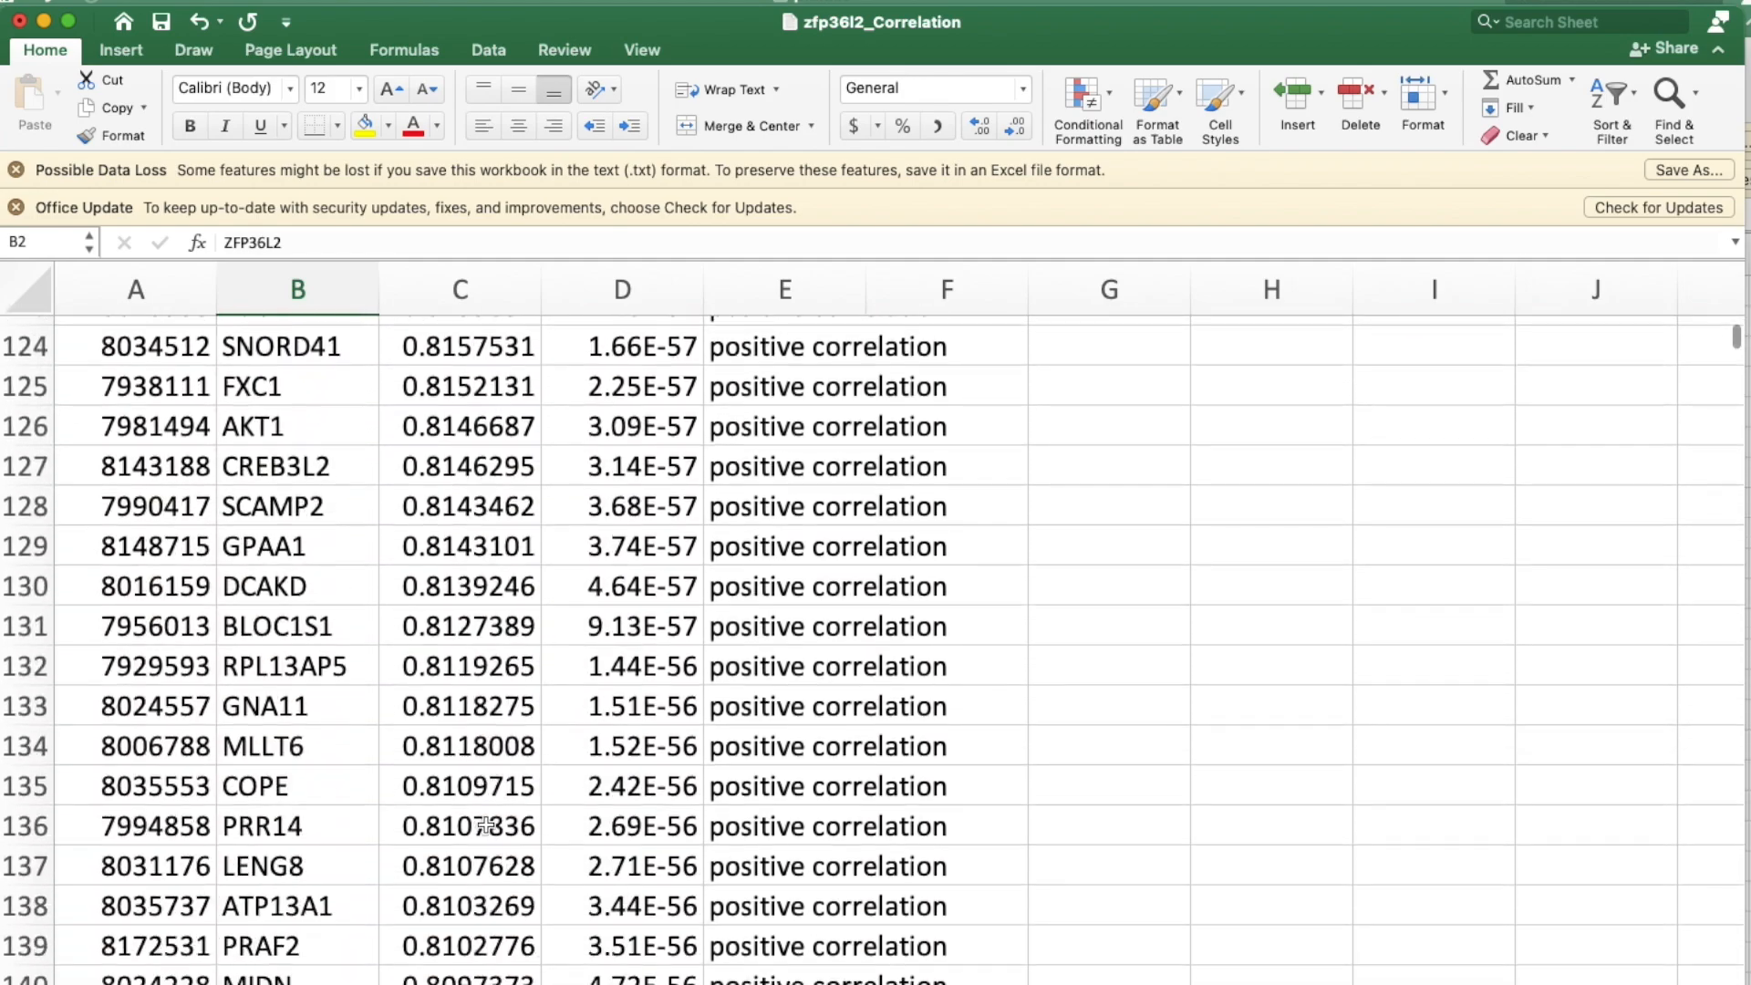
pyautogui.scroll(-10, 486, 827)
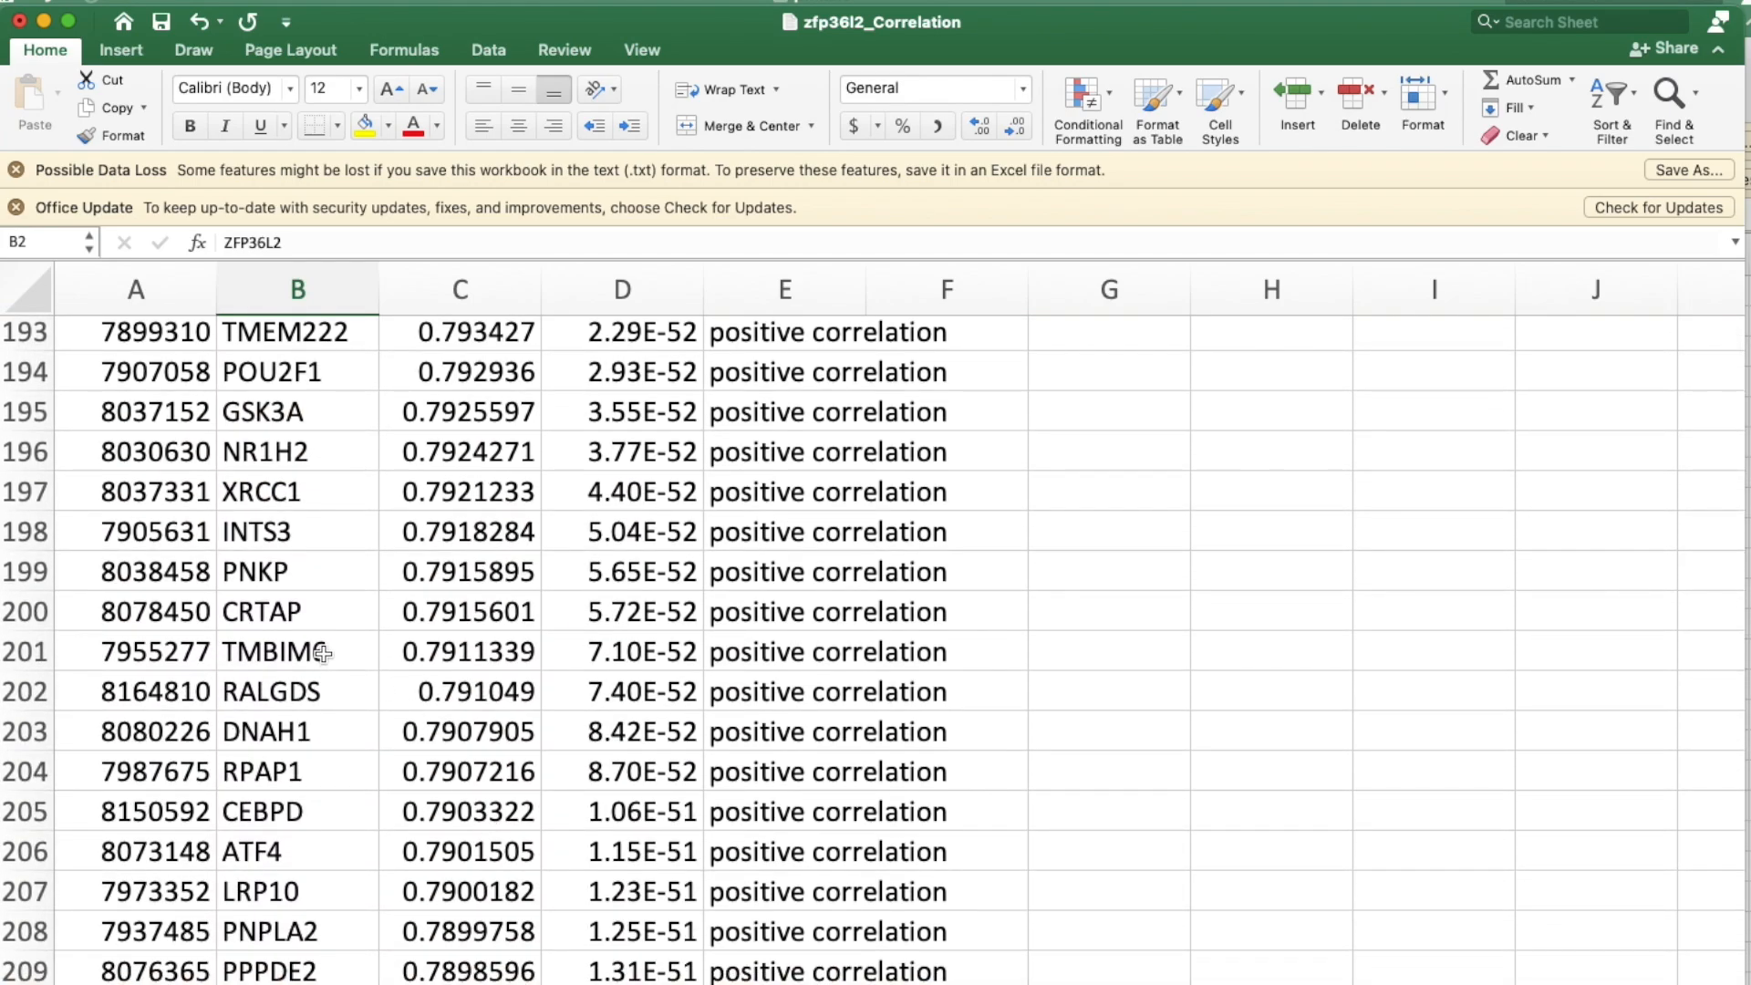
pyautogui.keyDown('shift'); pyautogui.click(323, 650); pyautogui.keyUp('shift')
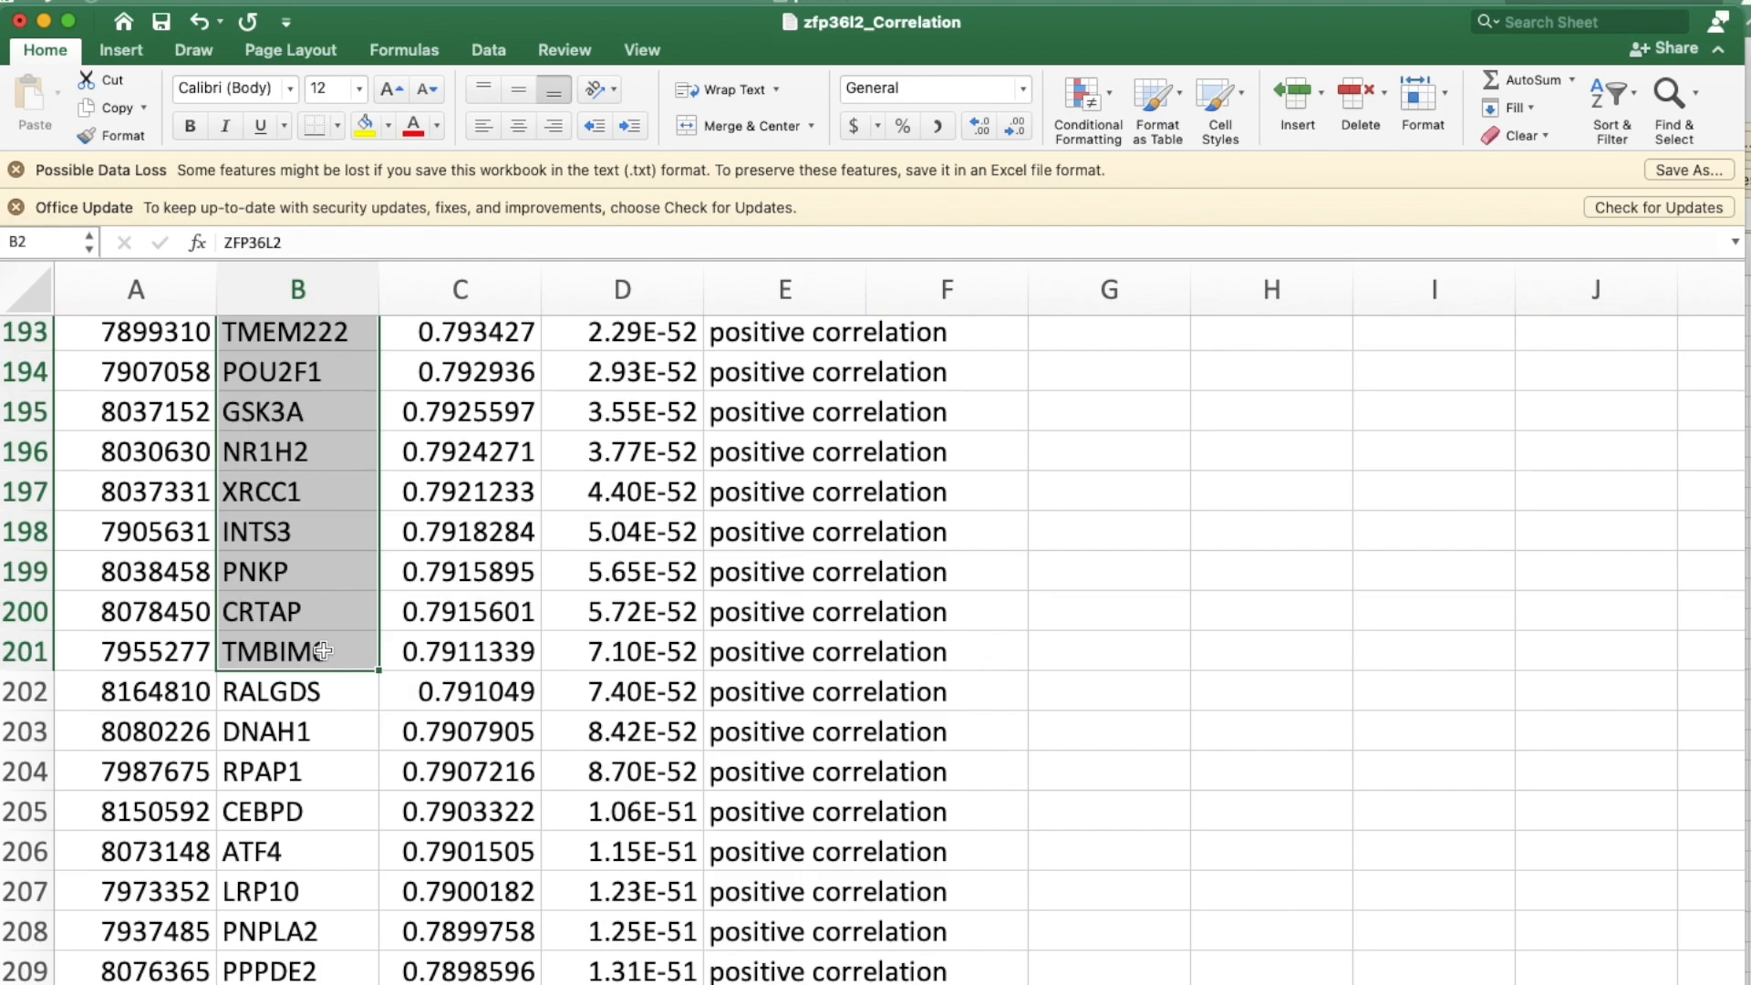
pyautogui.press('super+c')
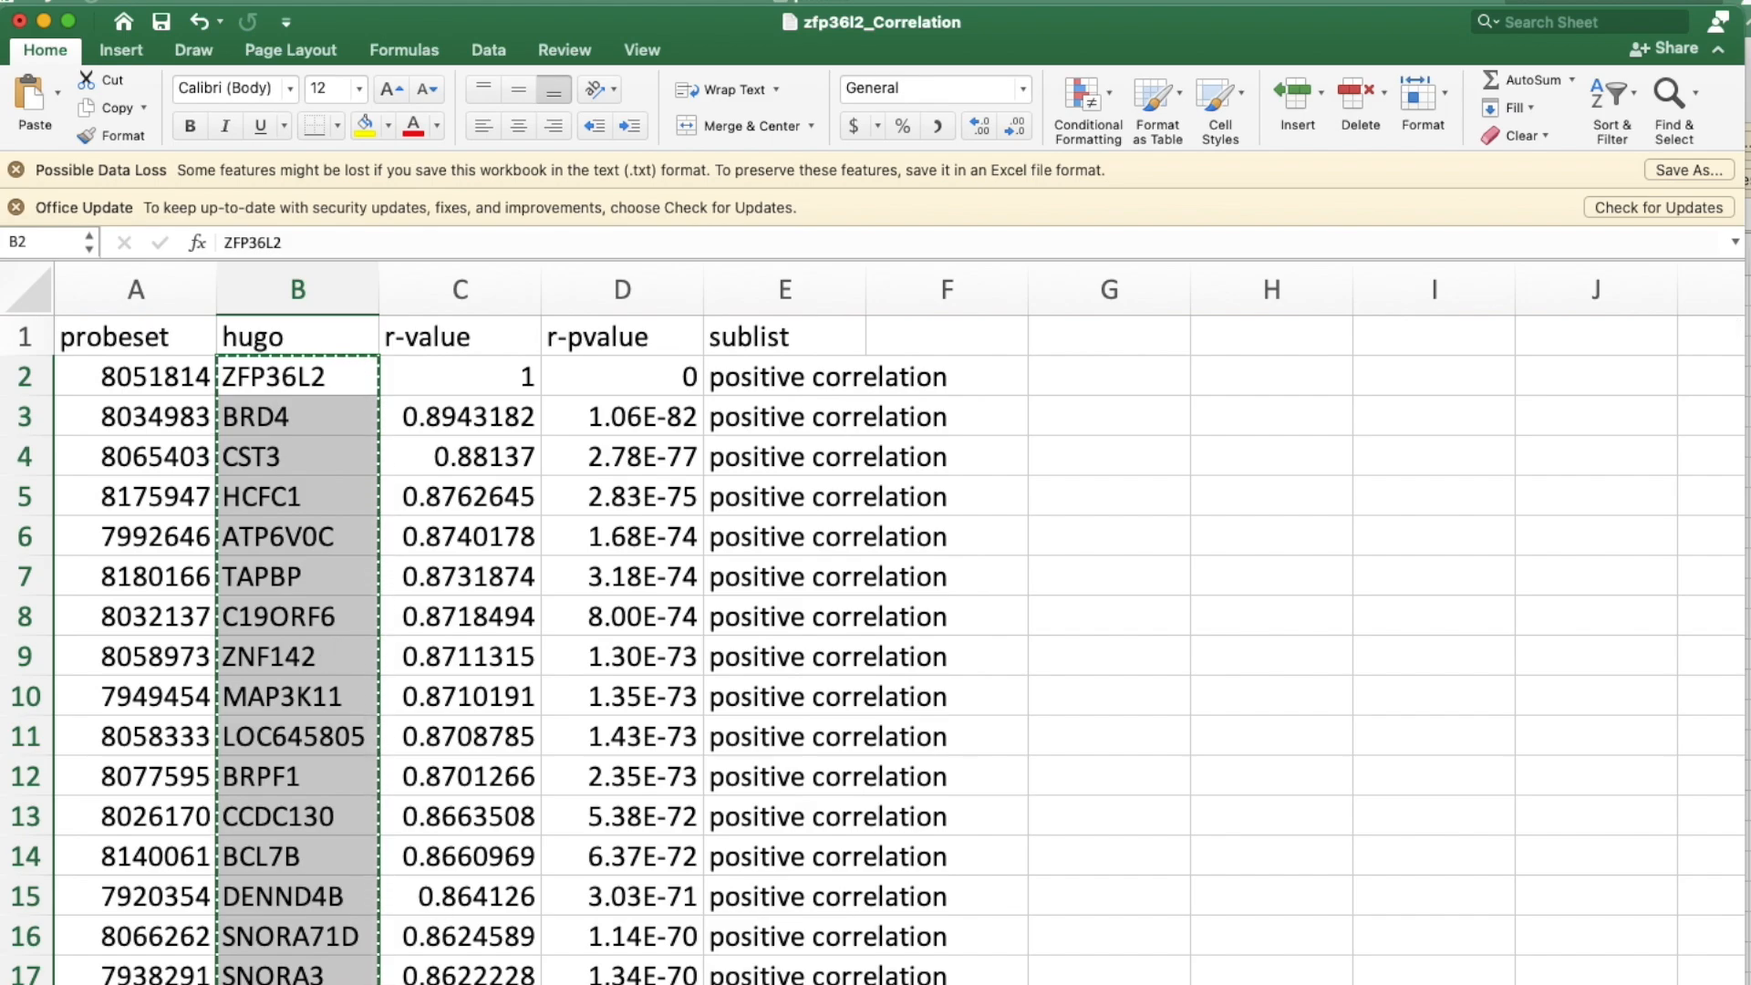
# Switch to STRING, run a multiple-protein search for Homo sapiens with the copied gene list, and continue to the network with the matched proteins.
pyautogui.press('super+Tab')
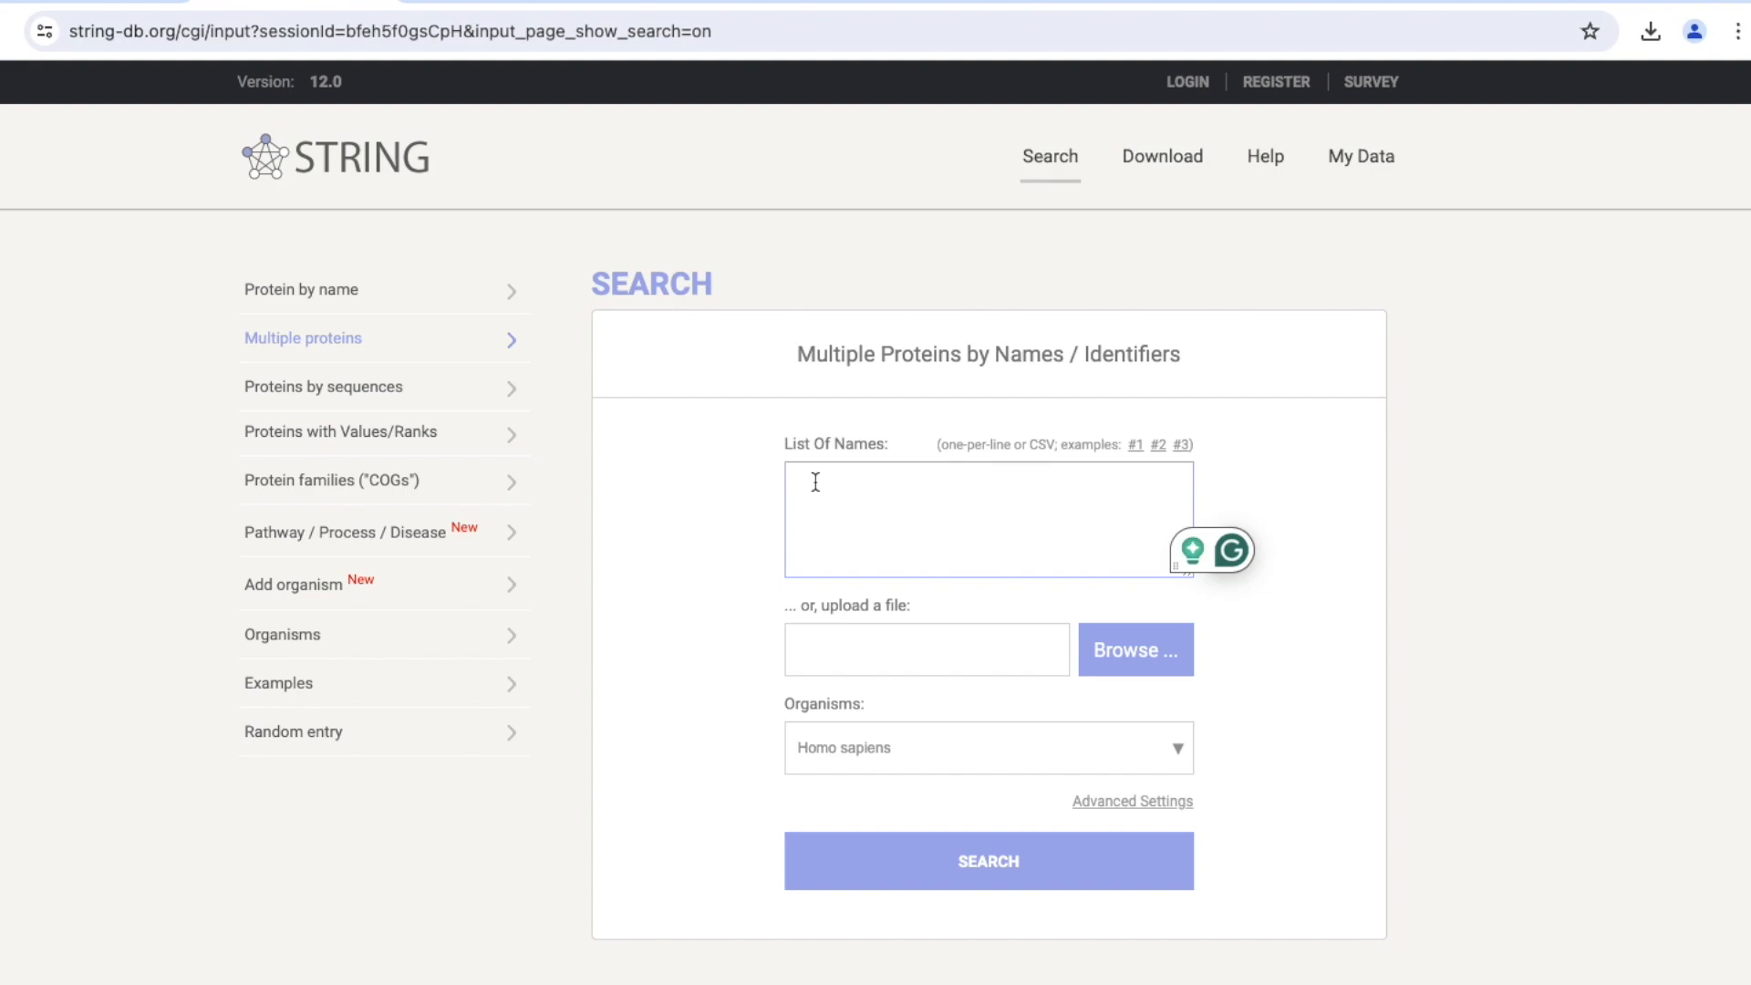
pyautogui.press('super+v')
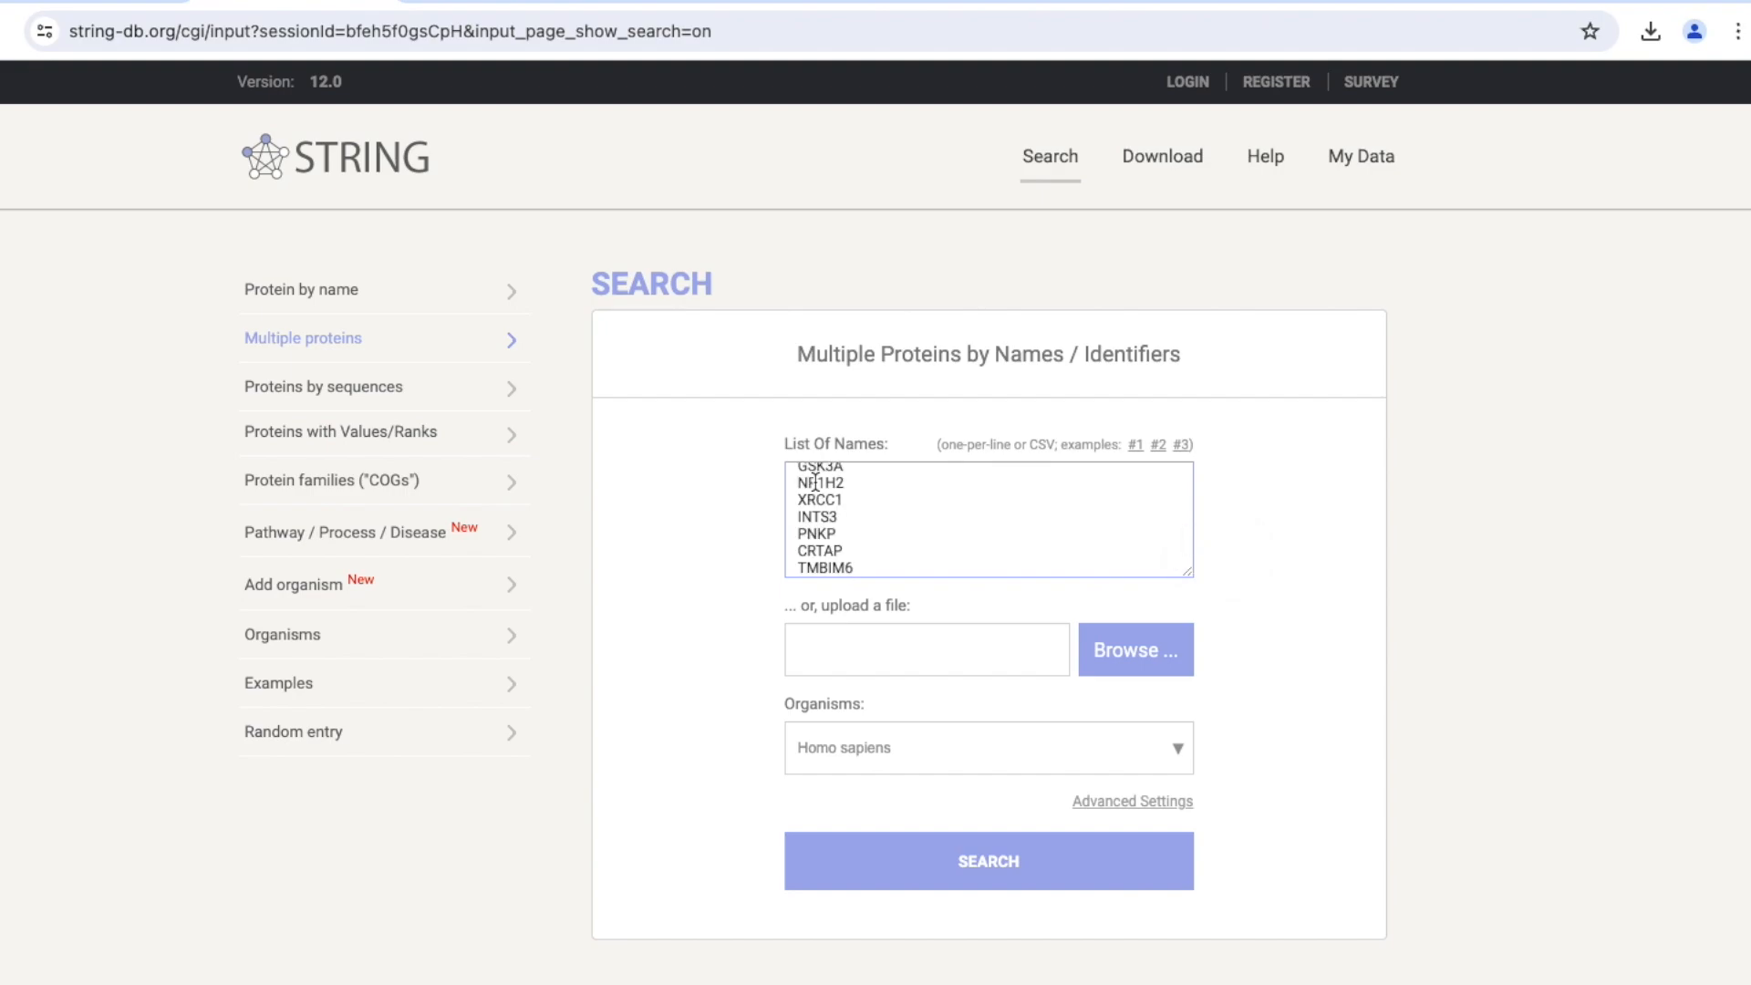
pyautogui.scroll(-1, 815, 481)
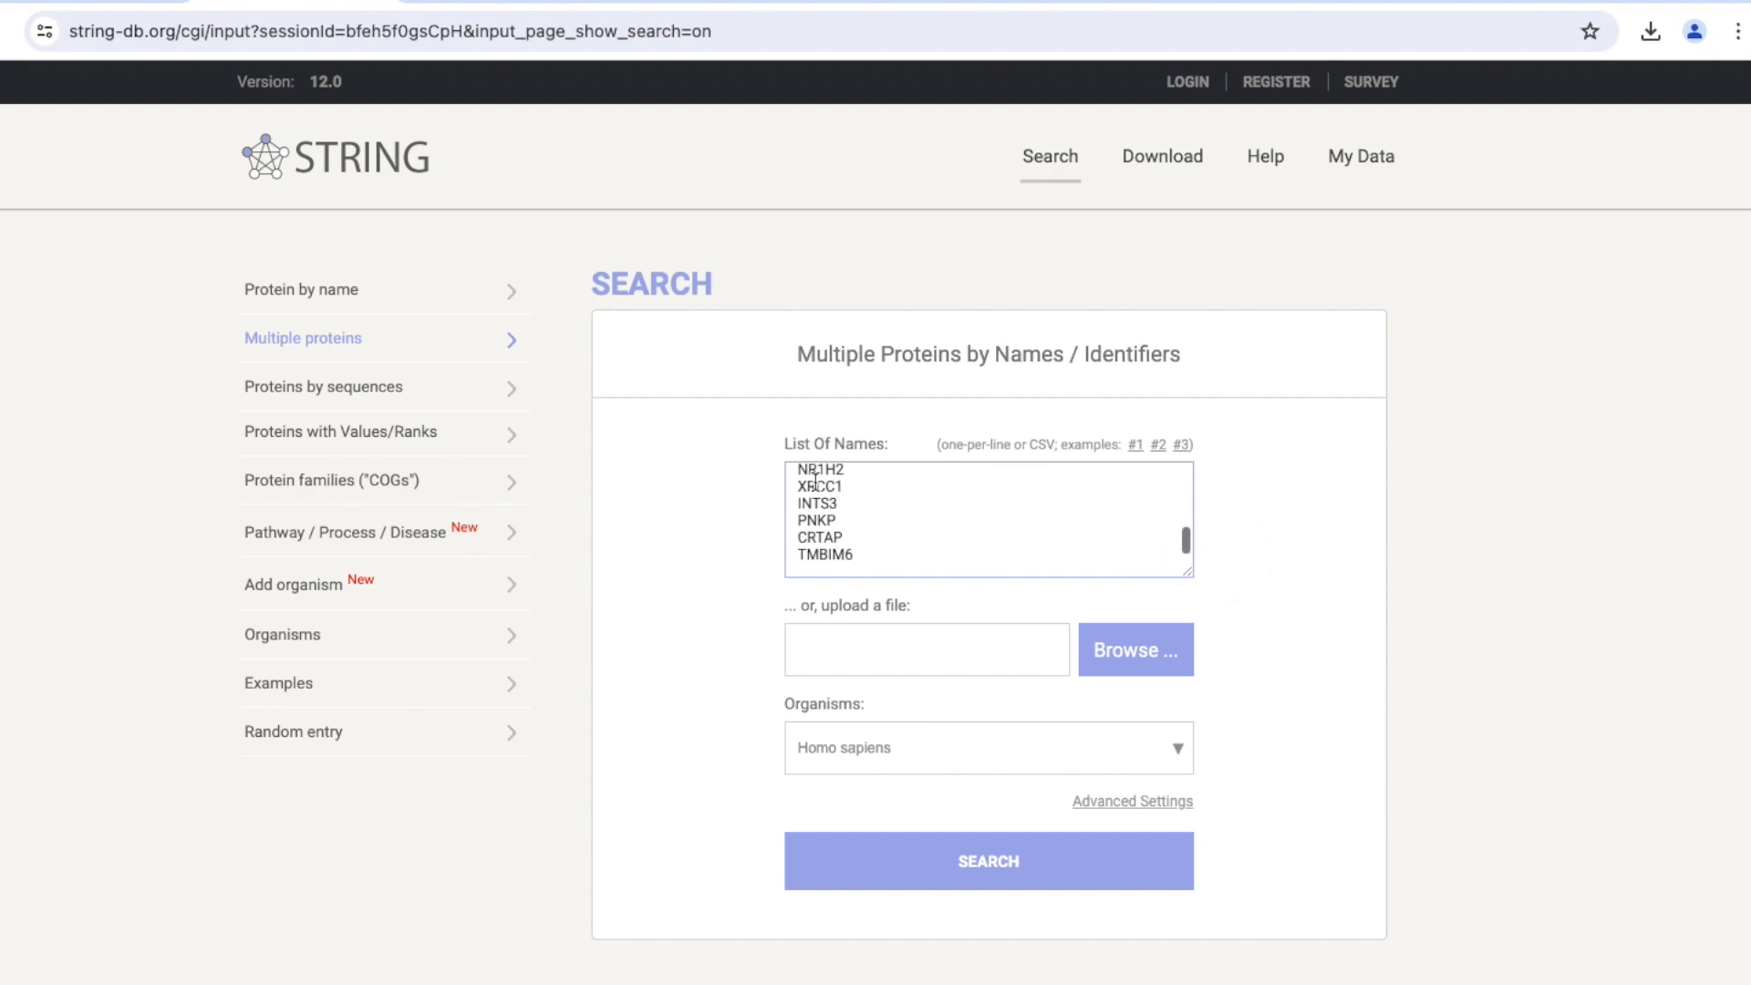
pyautogui.click(970, 855)
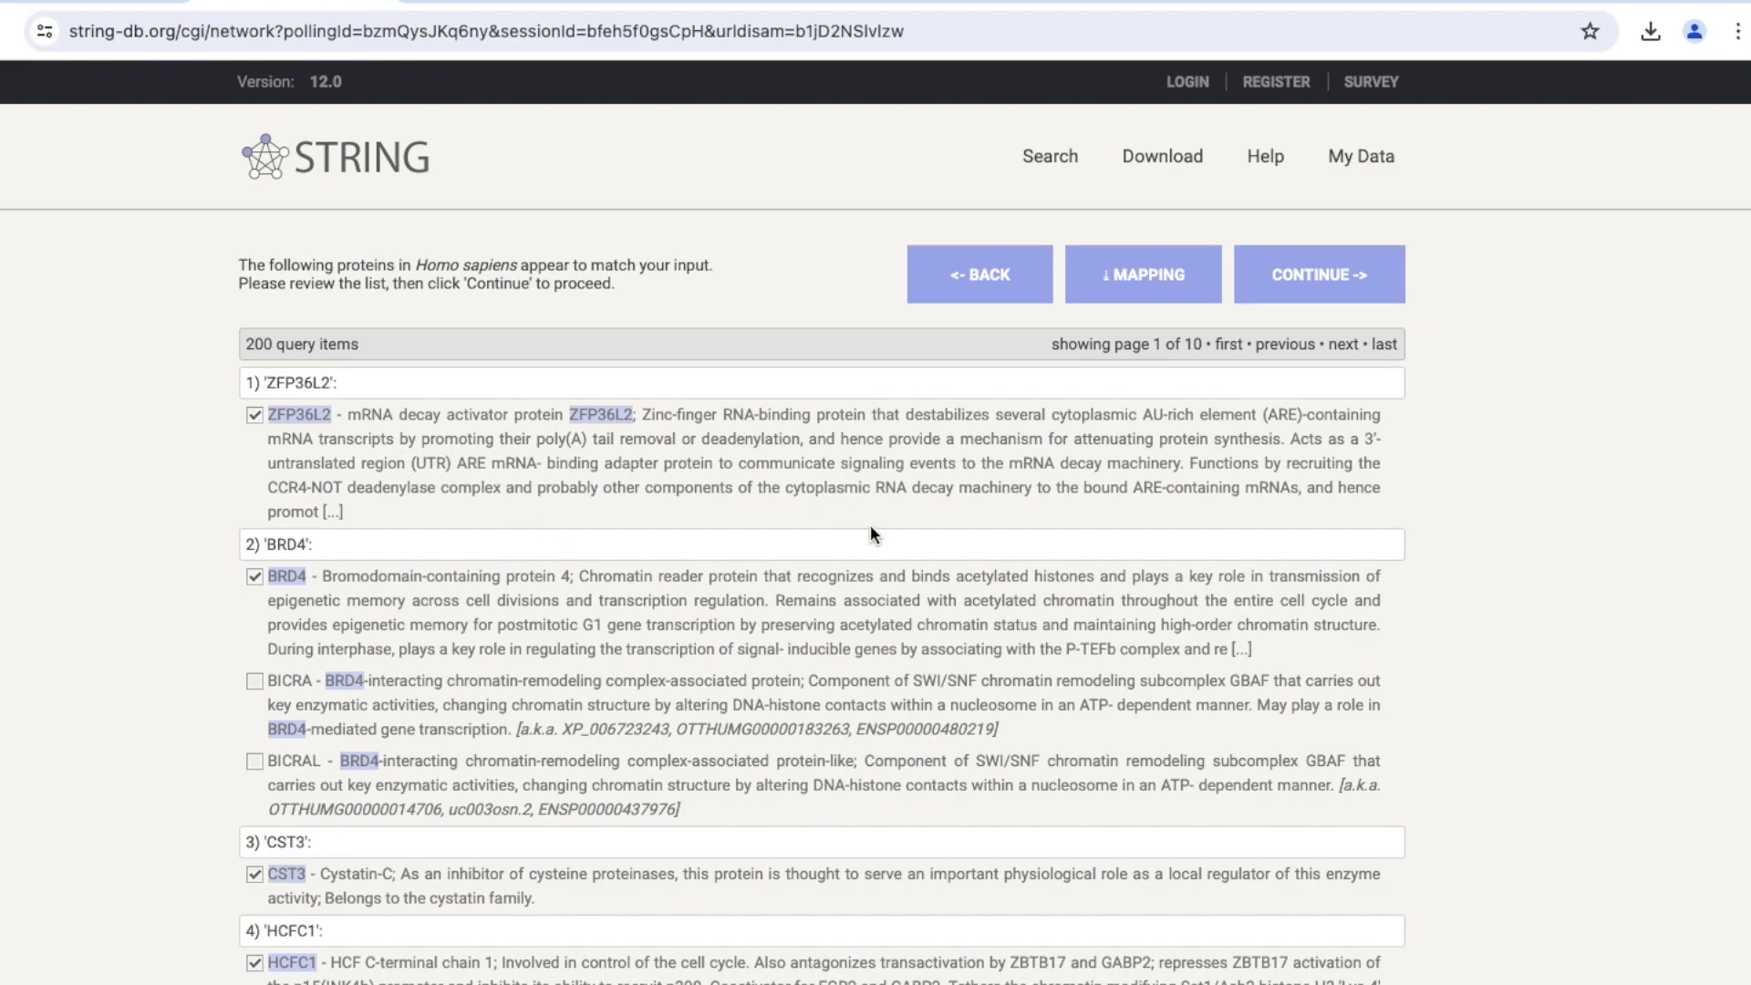
pyautogui.click(1327, 273)
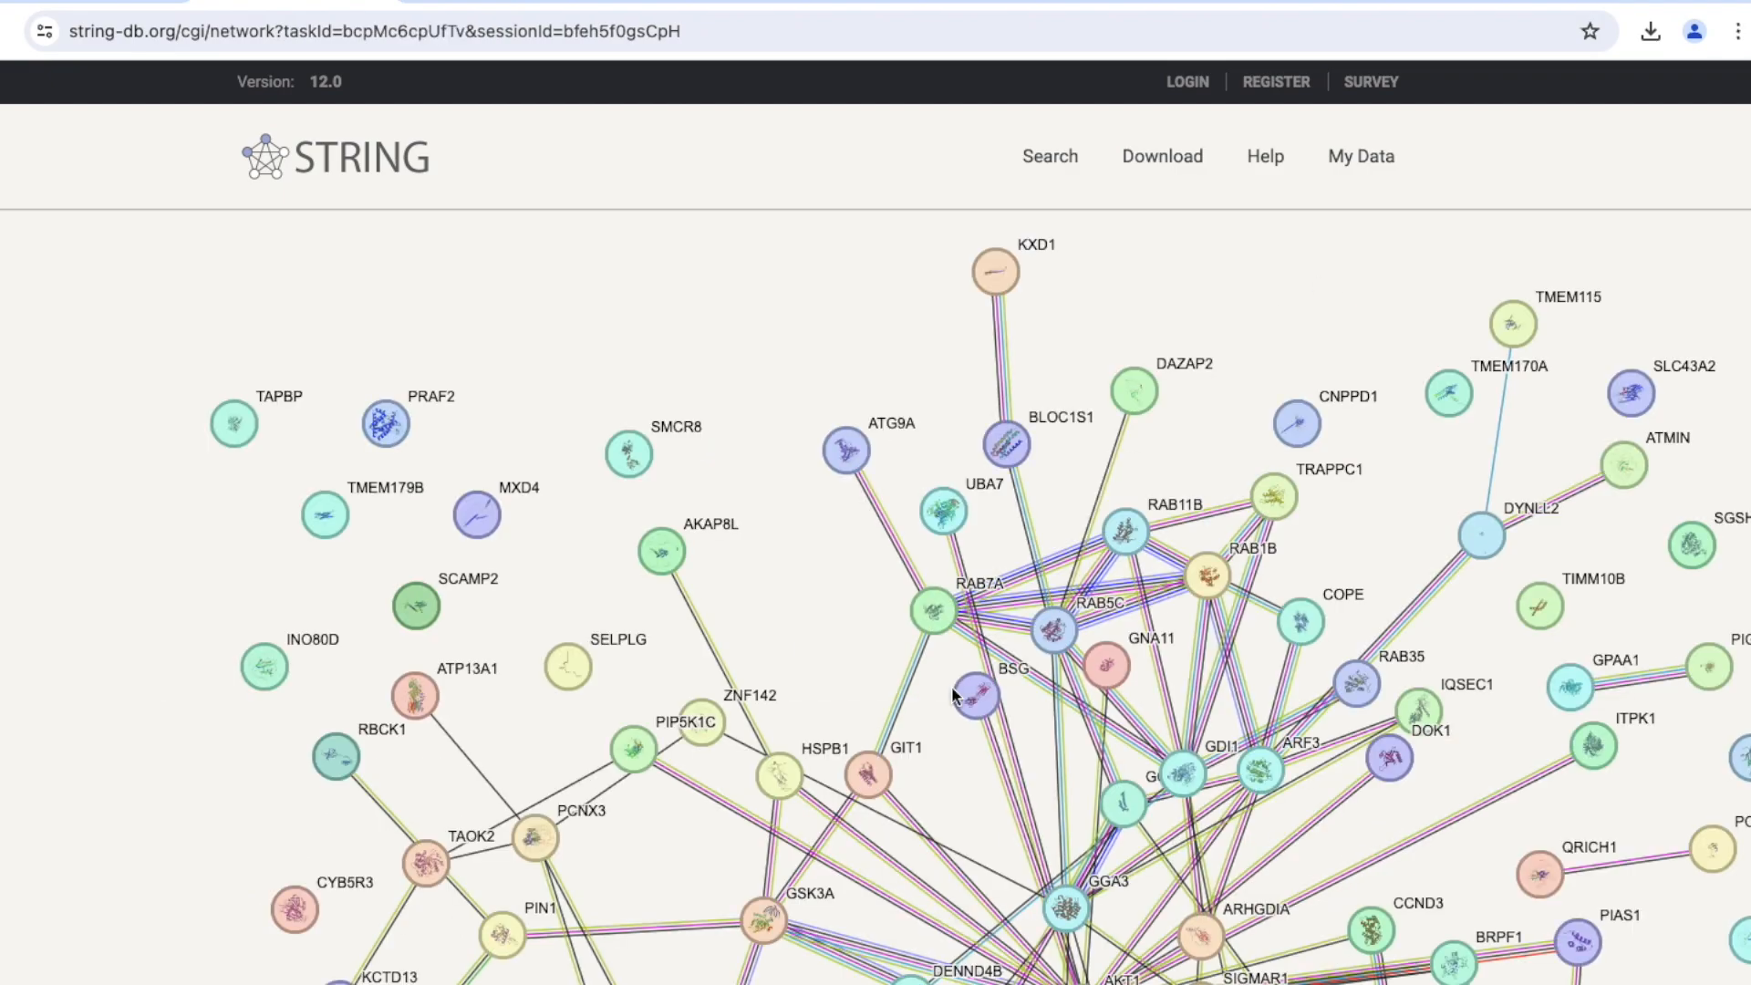
# Look over the protein network and reposition the RAB11B and RAB5C nodes slightly up and to the right.
pyautogui.scroll(-5, 953, 695)
pyautogui.hscroll(3, 953, 695)
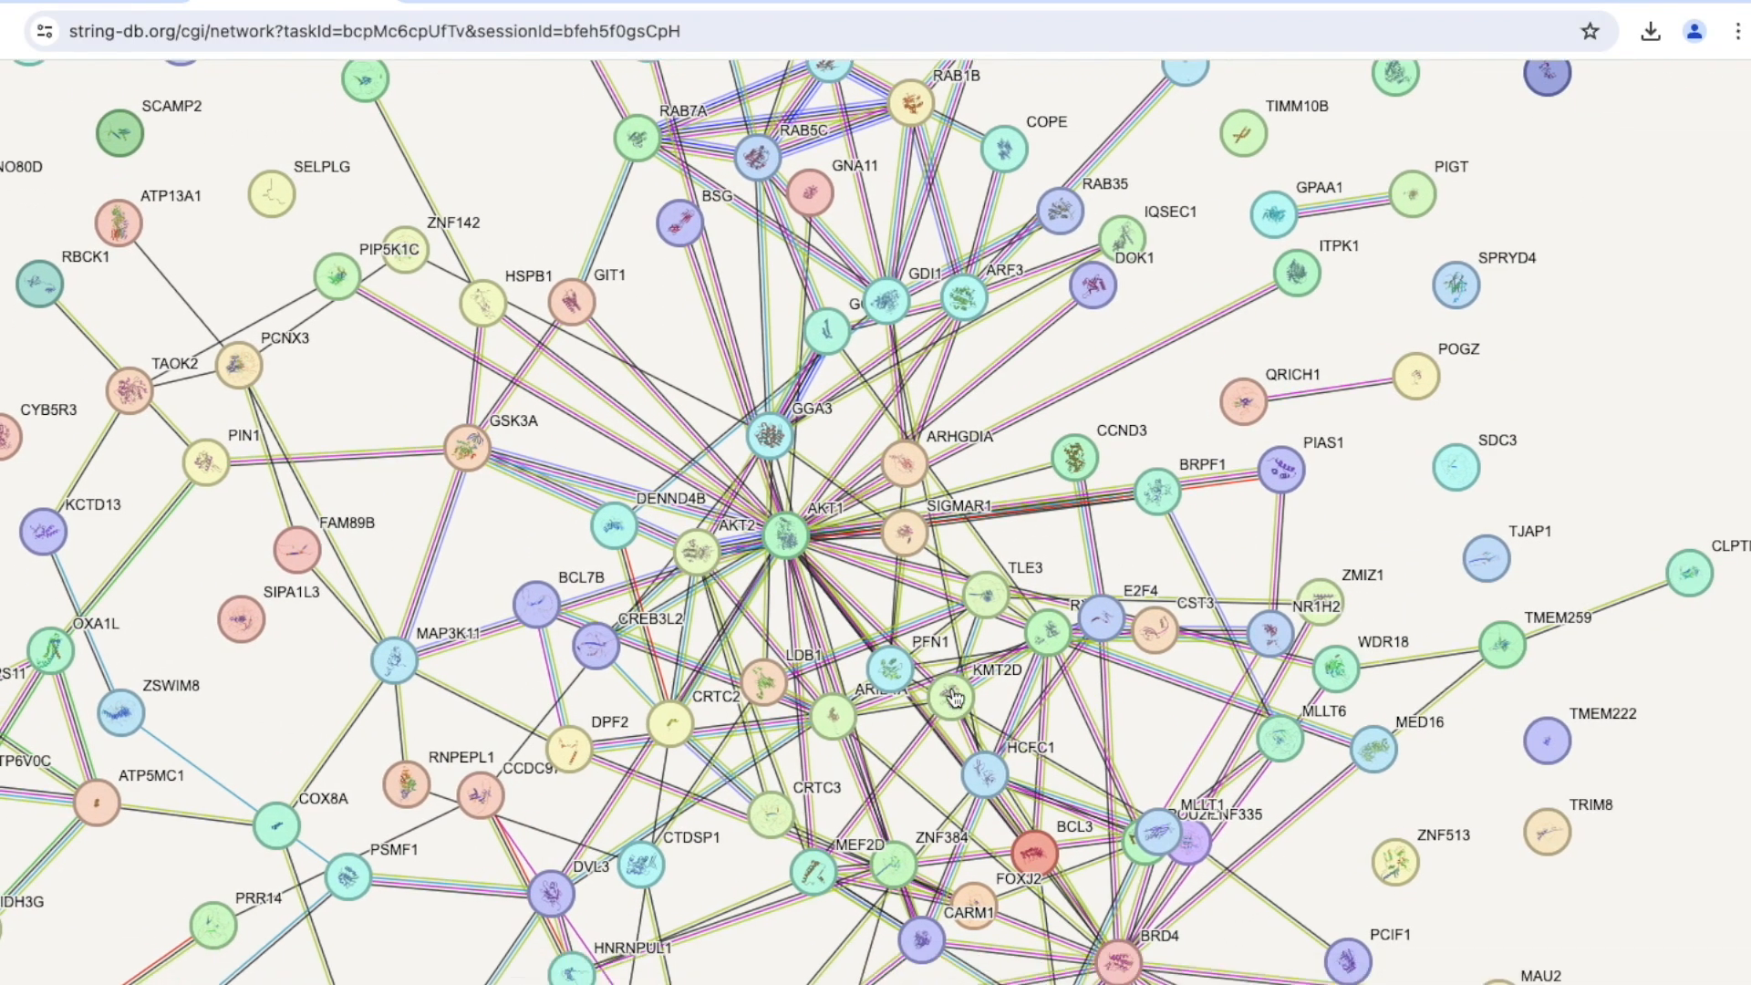
pyautogui.scroll(-3, 953, 694)
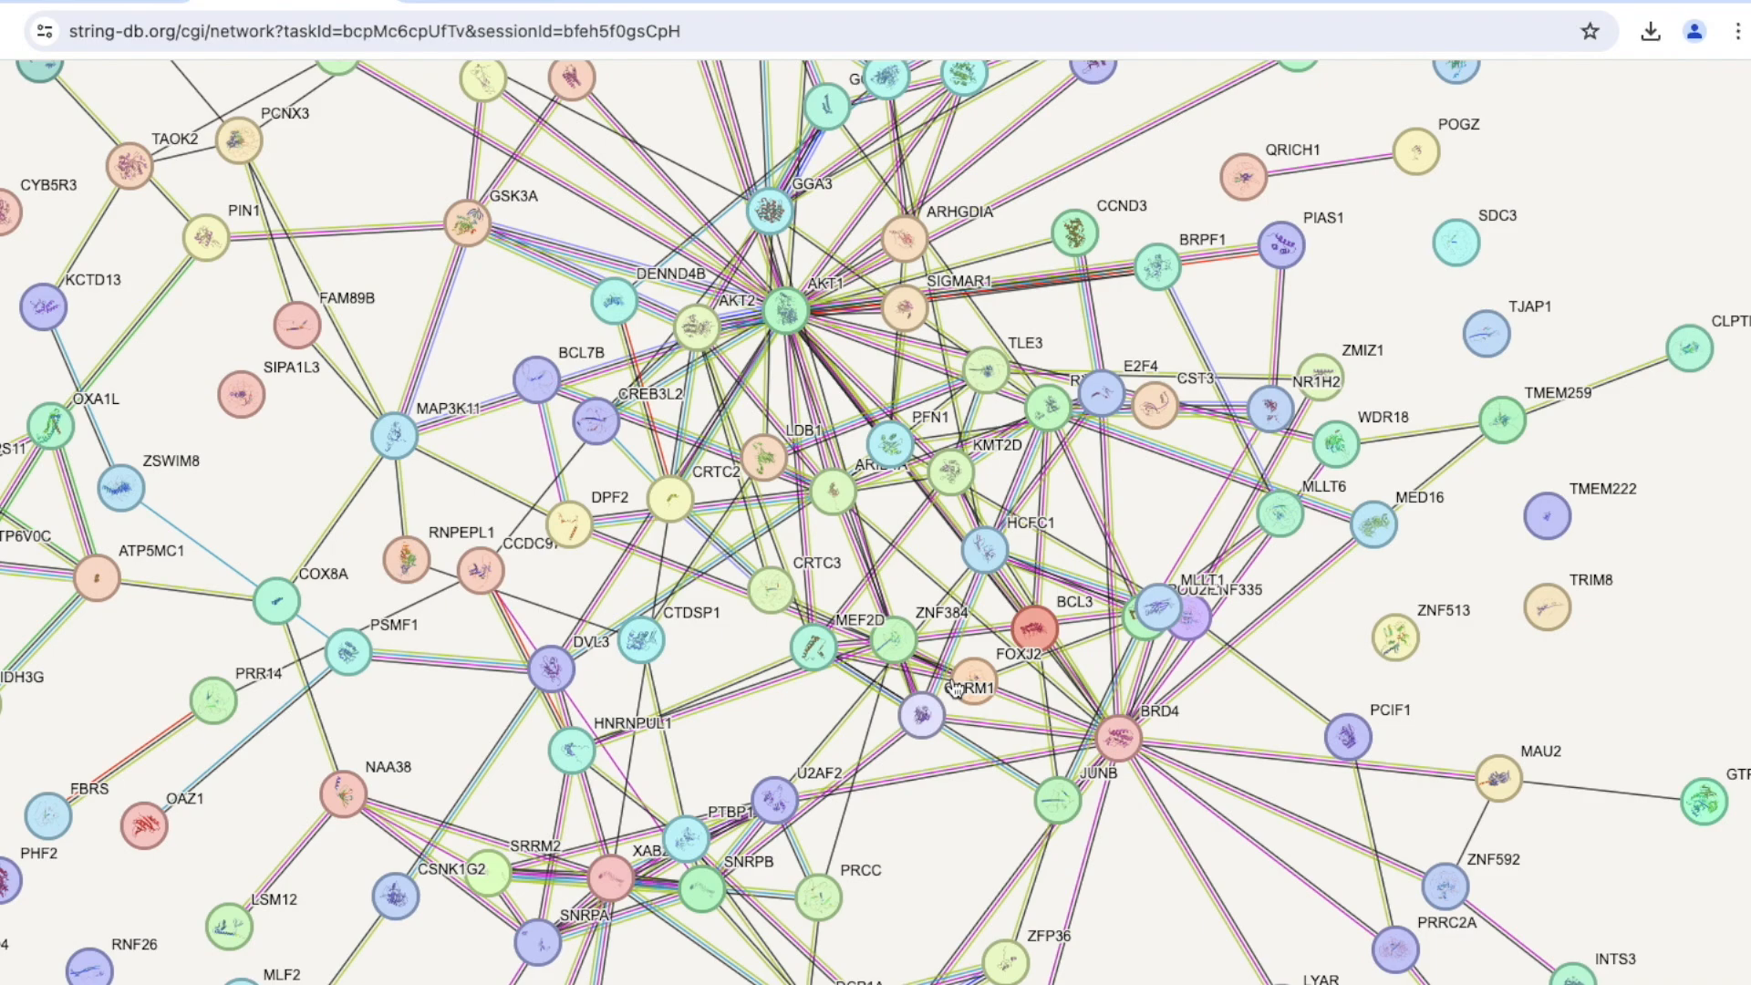
pyautogui.scroll(3, 953, 689)
pyautogui.scroll(2, 953, 684)
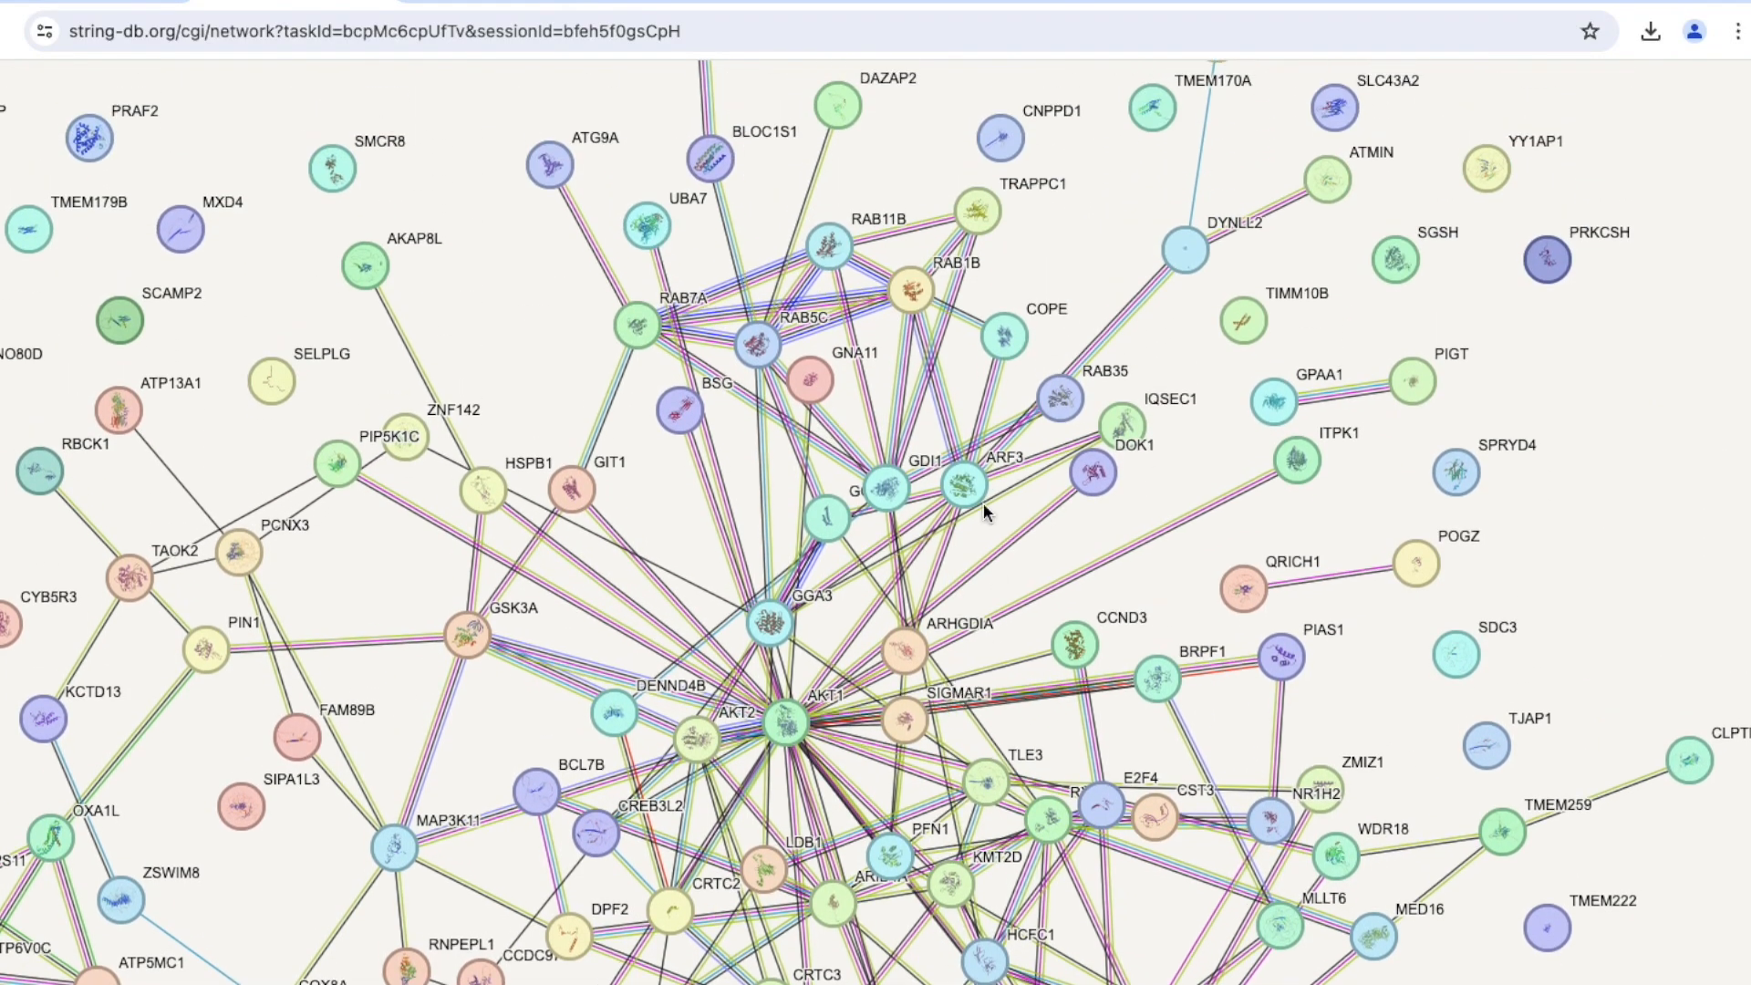
pyautogui.moveTo(828, 244); pyautogui.dragTo(883, 135)
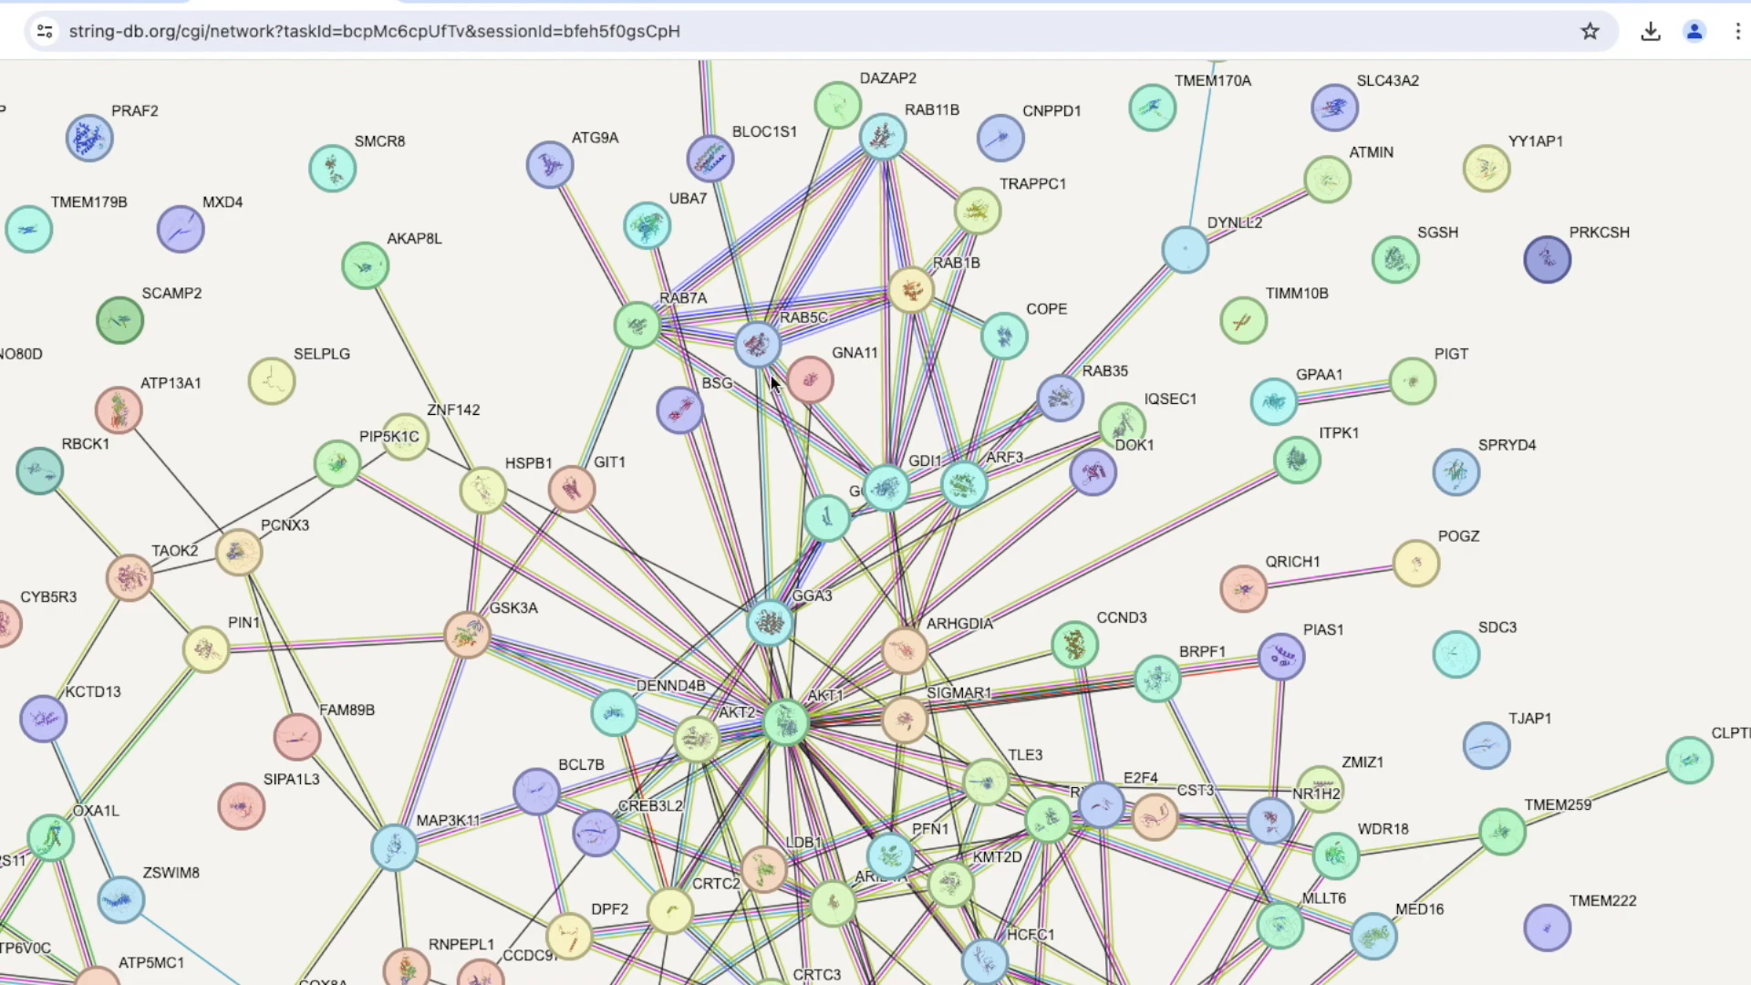
pyautogui.moveTo(757, 352); pyautogui.dragTo(820, 253)
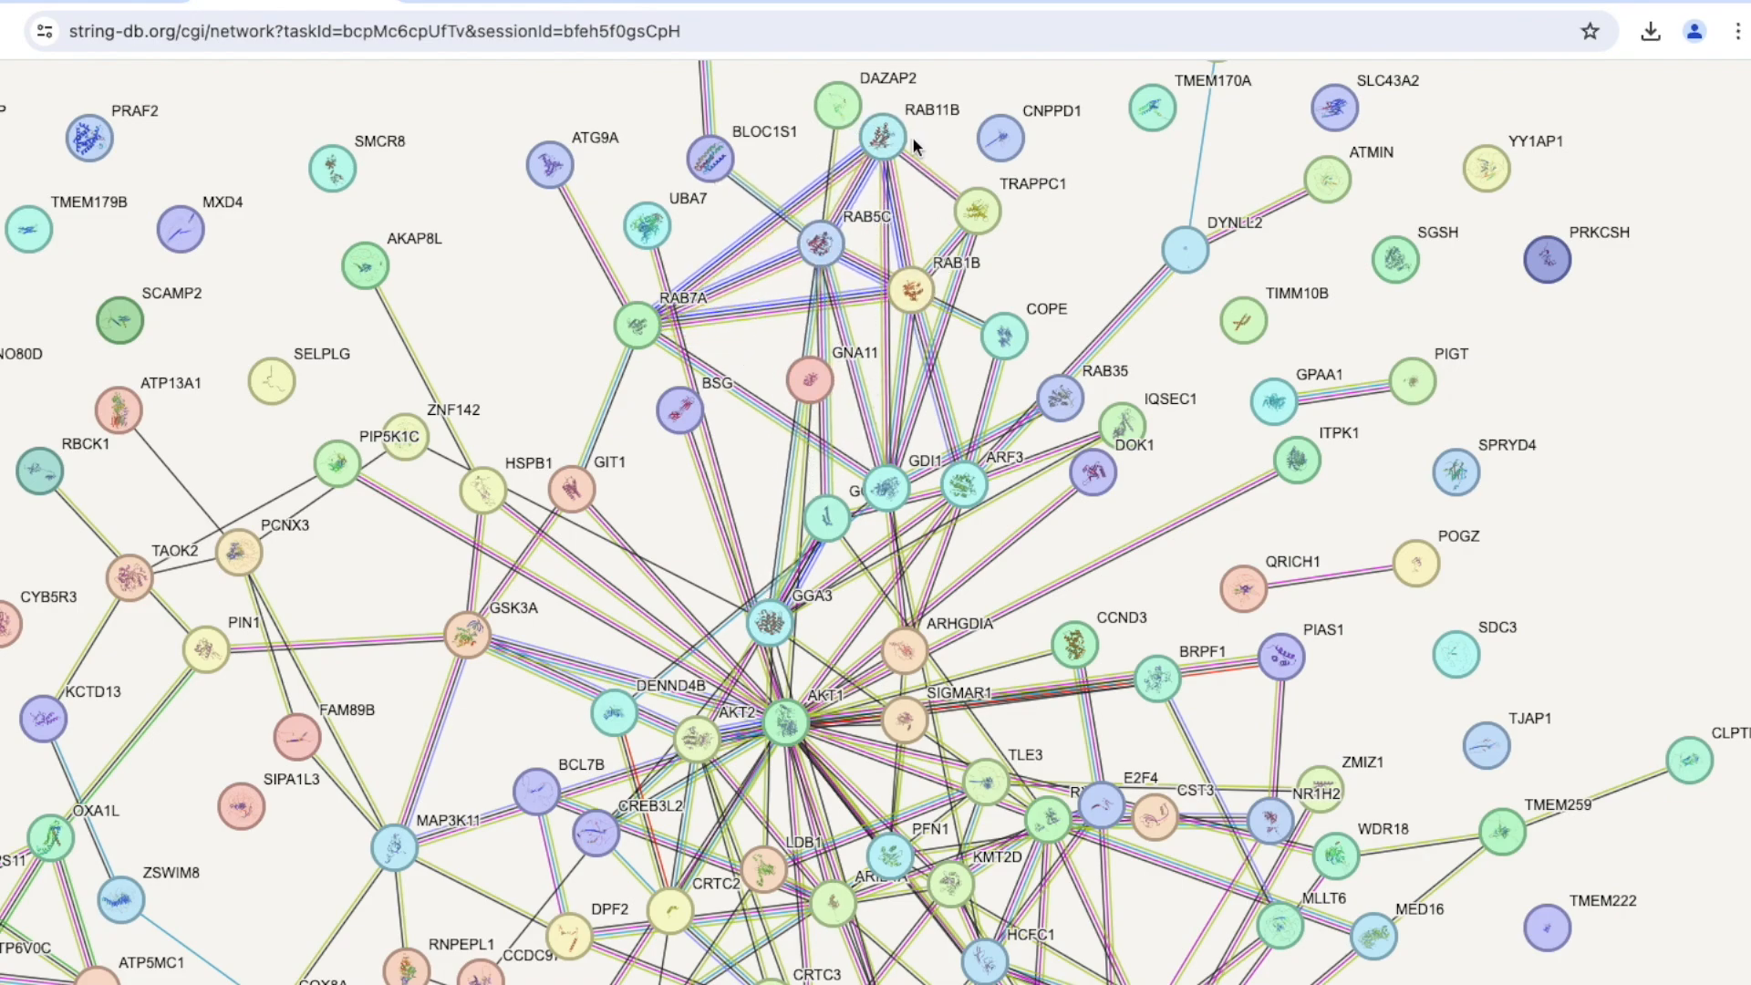
# Open the protein information for the AKT1 node at the centre of the network.
pyautogui.scroll(-2, 889, 479)
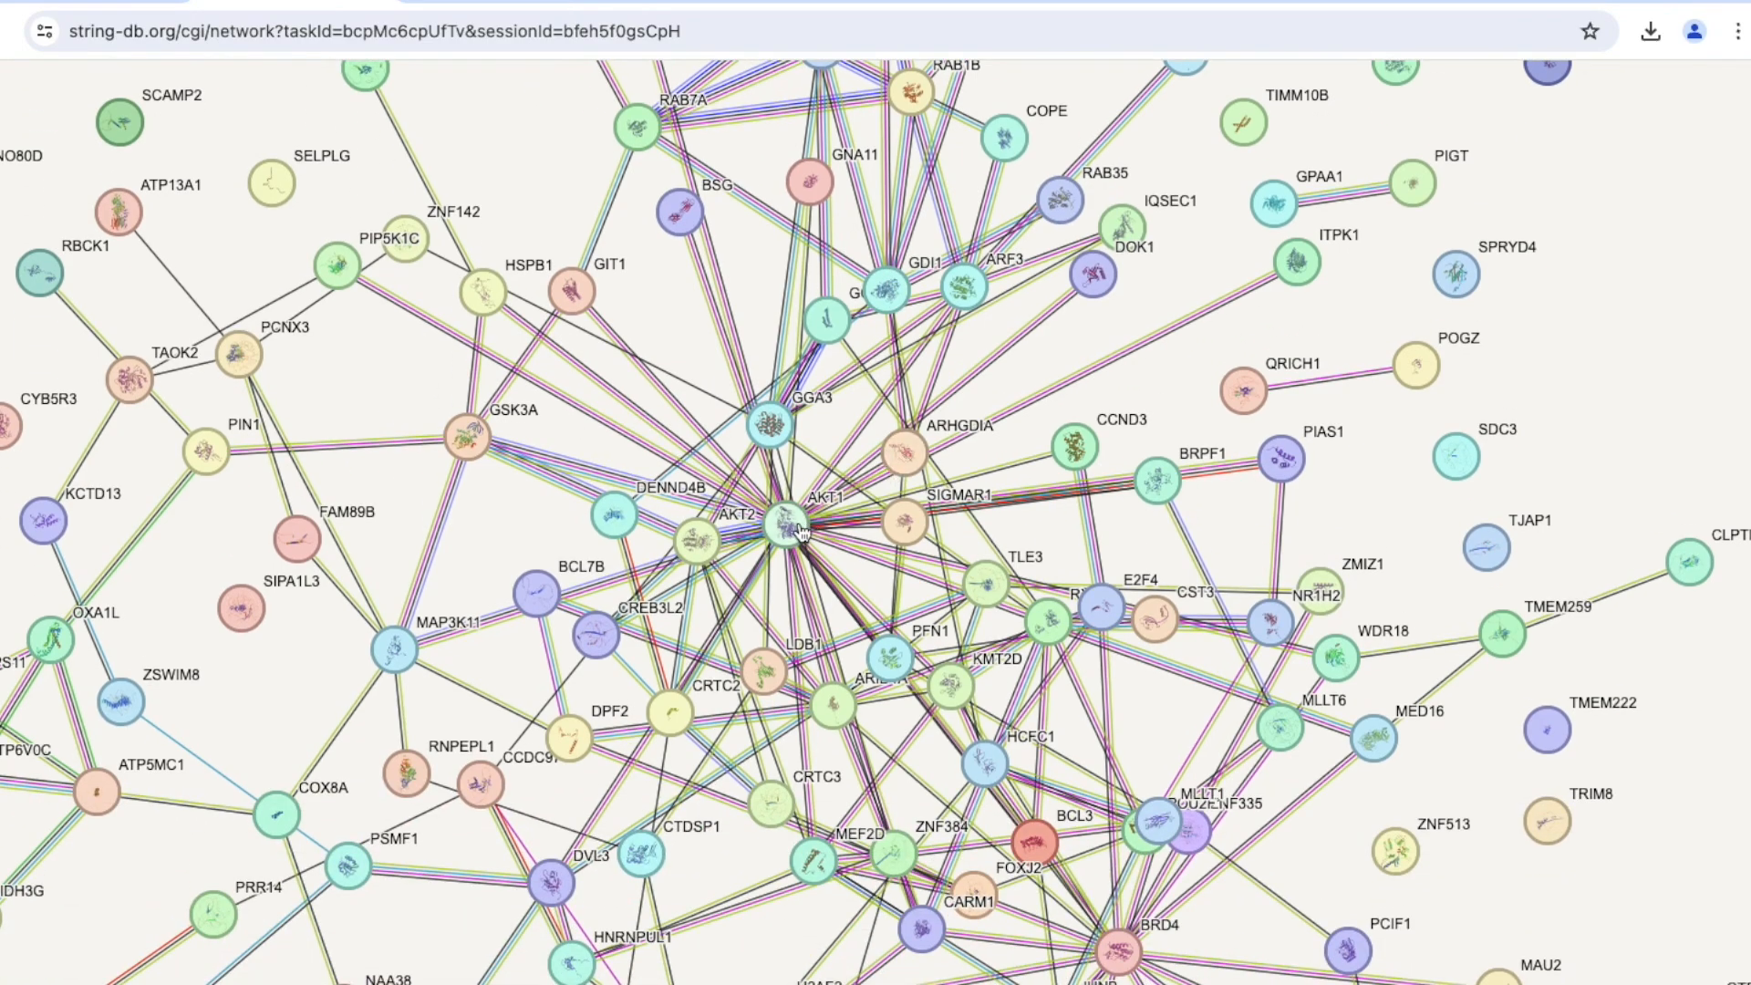
pyautogui.click(831, 497)
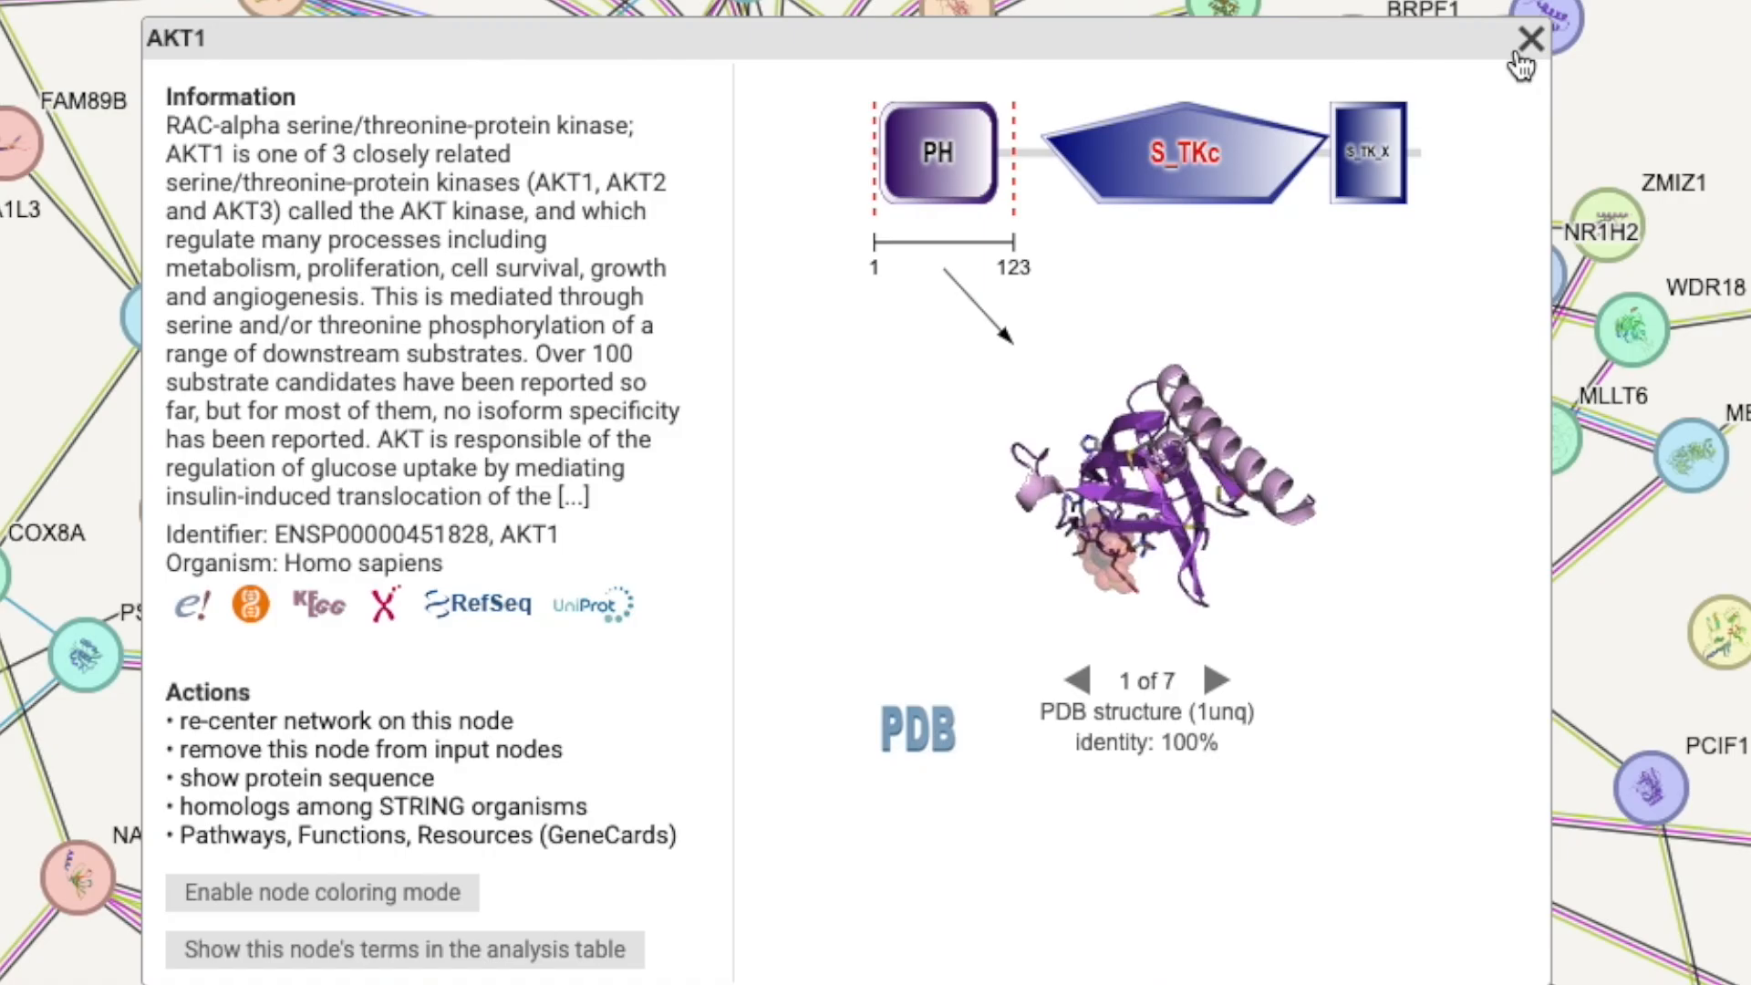
# Close the AKT1 protein information and move the PIP5K1C and ZNF142 nodes slightly left, away from each other's labels.
pyautogui.click(1529, 42)
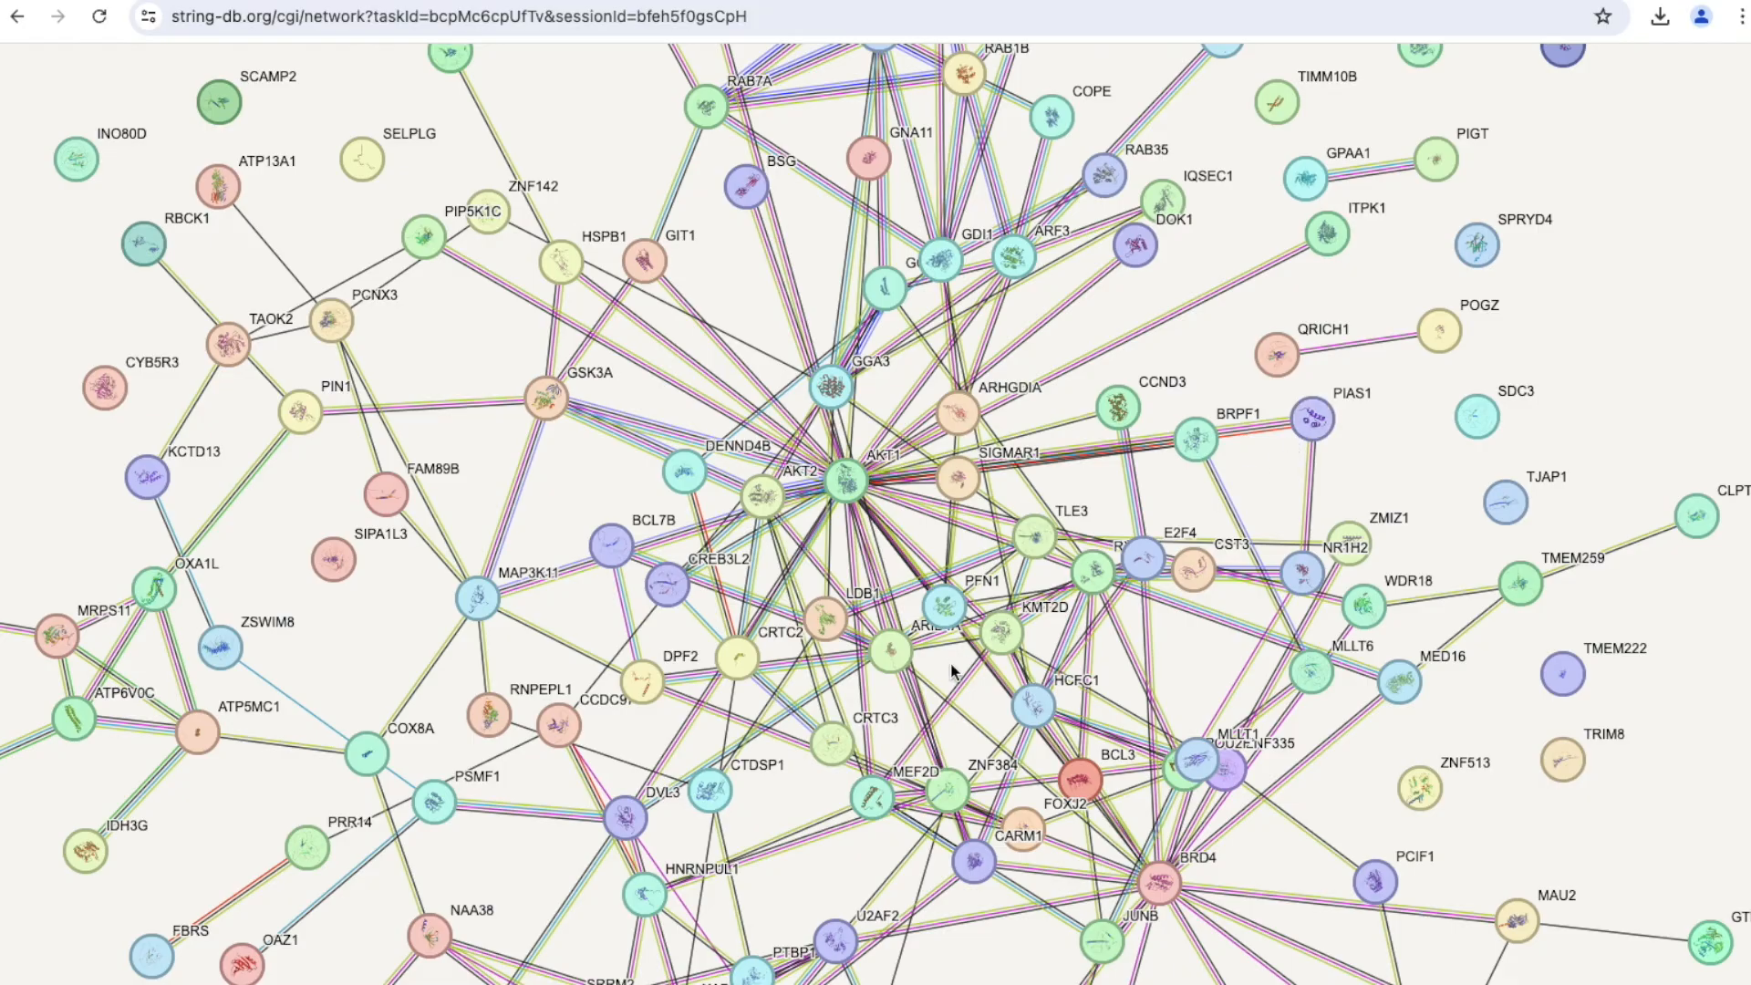
pyautogui.scroll(2, 966, 546)
pyautogui.scroll(3, 968, 545)
pyautogui.scroll(-4, 968, 546)
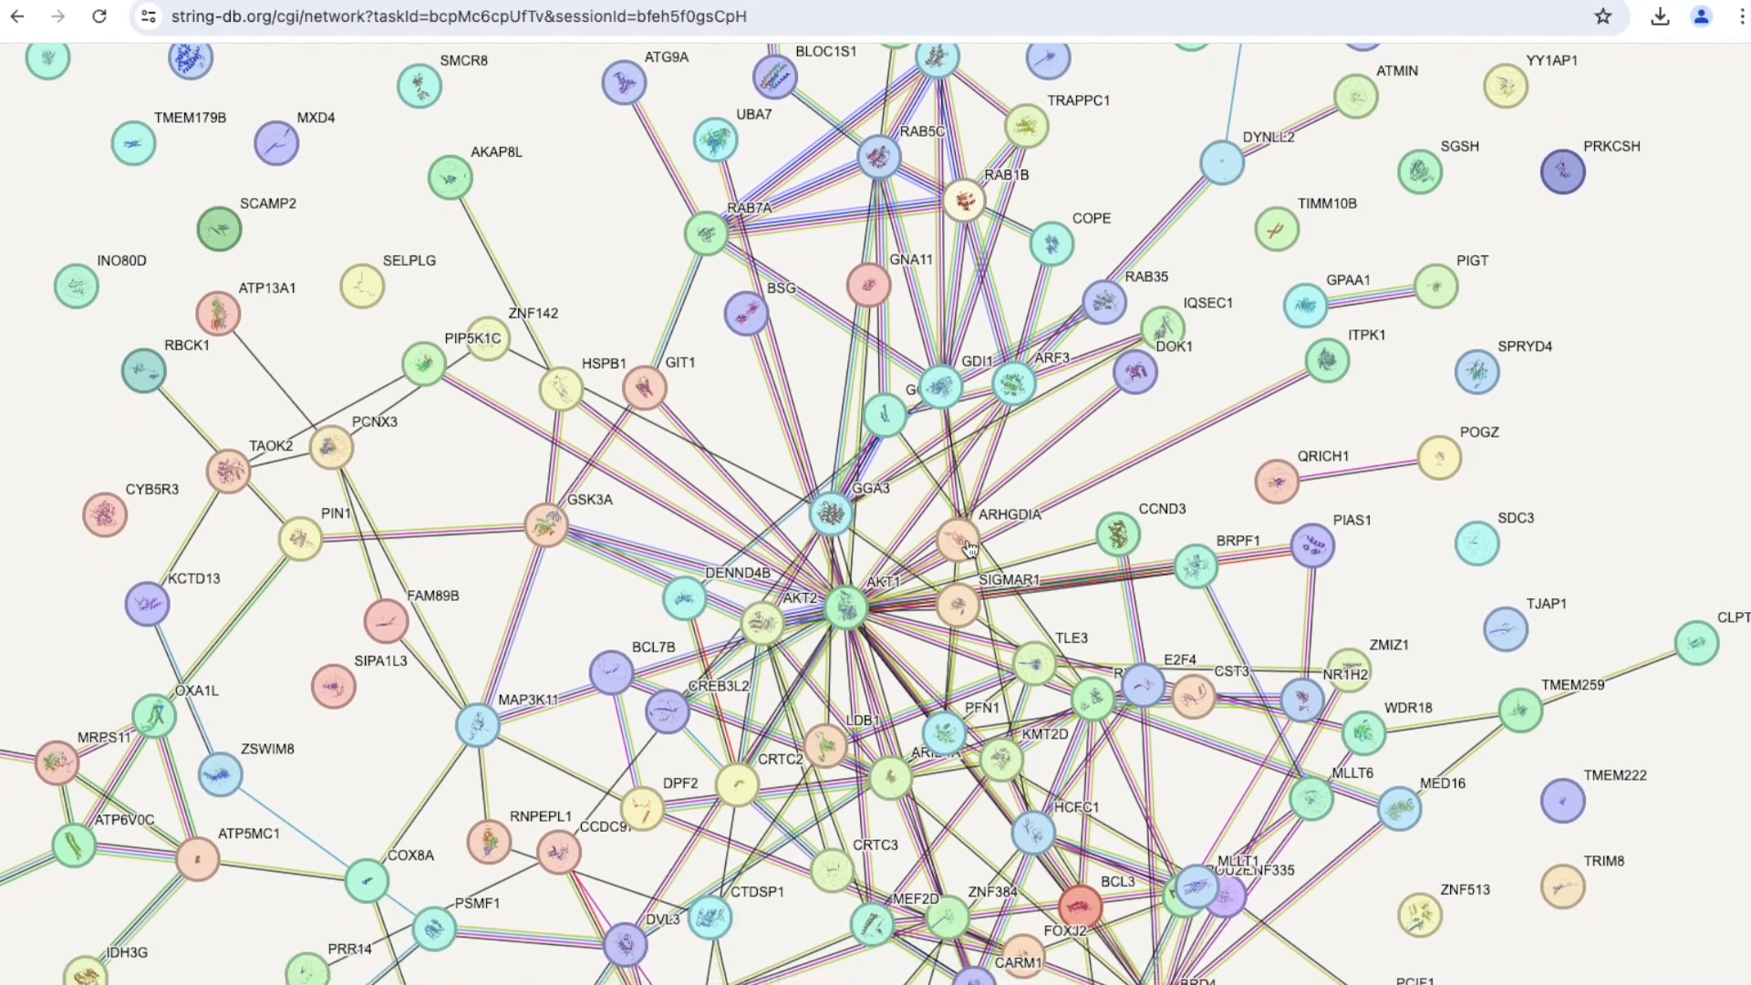
pyautogui.scroll(-1, 968, 545)
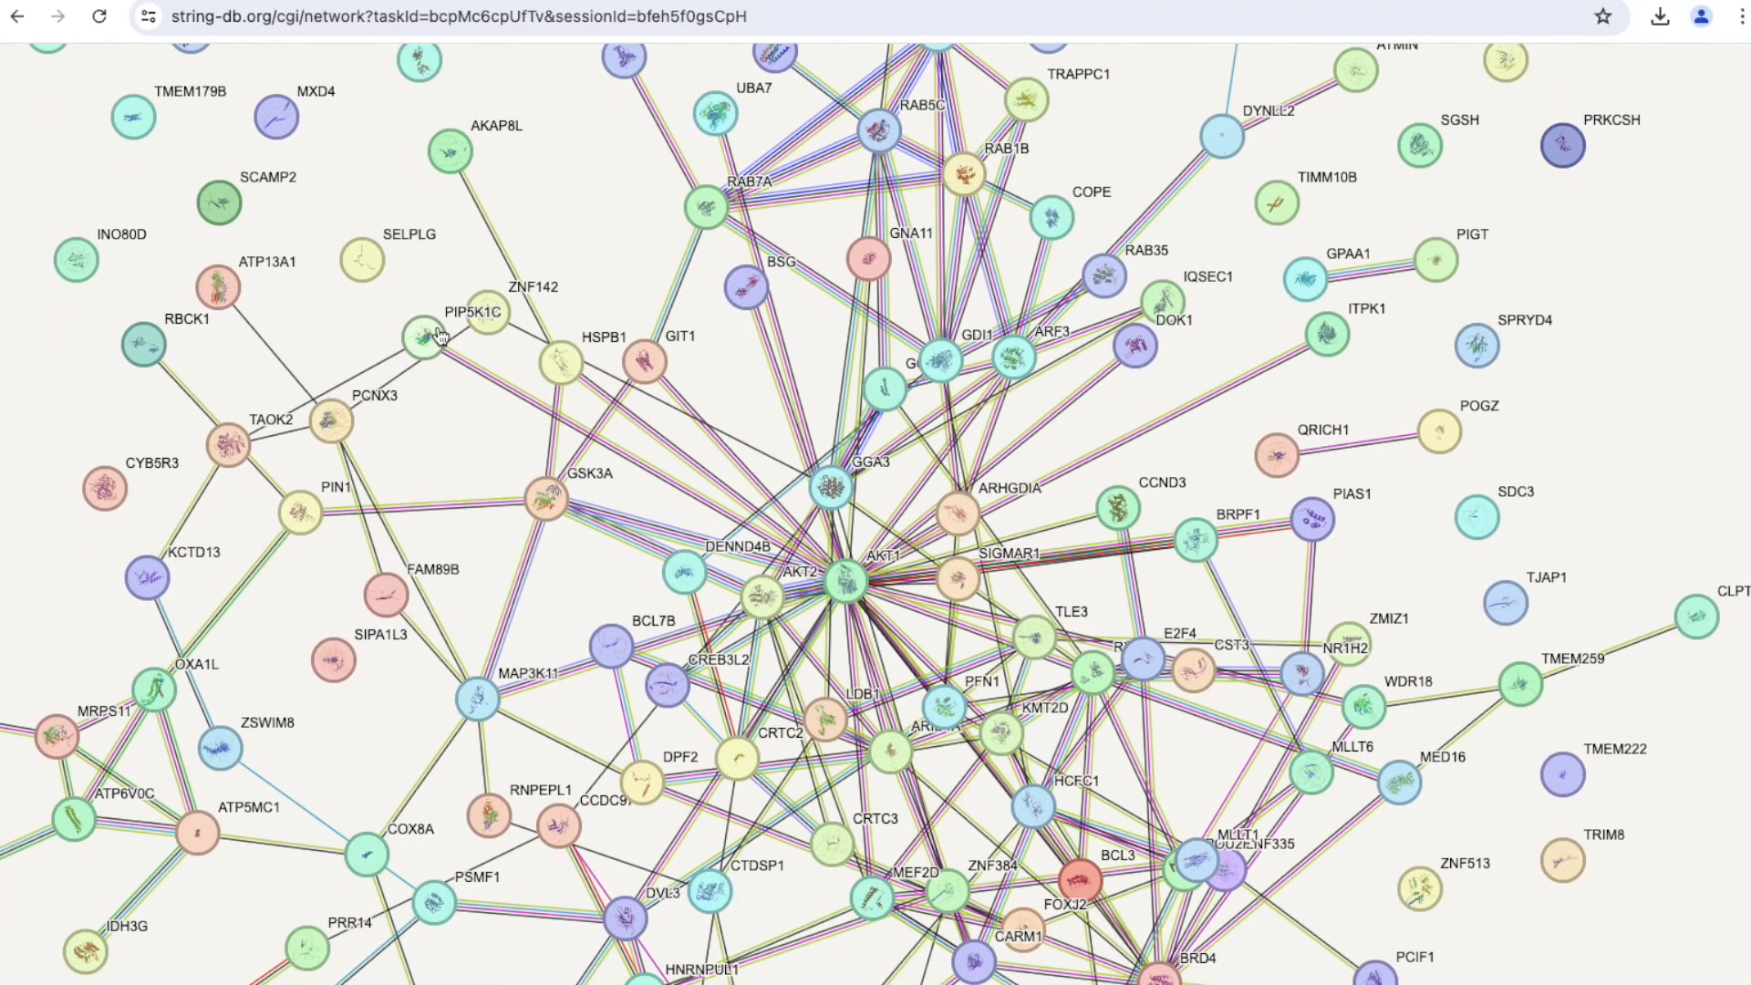
pyautogui.moveTo(429, 338); pyautogui.dragTo(342, 326)
pyautogui.moveTo(493, 327); pyautogui.dragTo(461, 321)
# Examine the whole protein network from the outer nodes to the hubs around AKT1 and BRD4.
pyautogui.scroll(-1, 457, 317)
pyautogui.scroll(-4, 457, 316)
pyautogui.hscroll(-5, 456, 317)
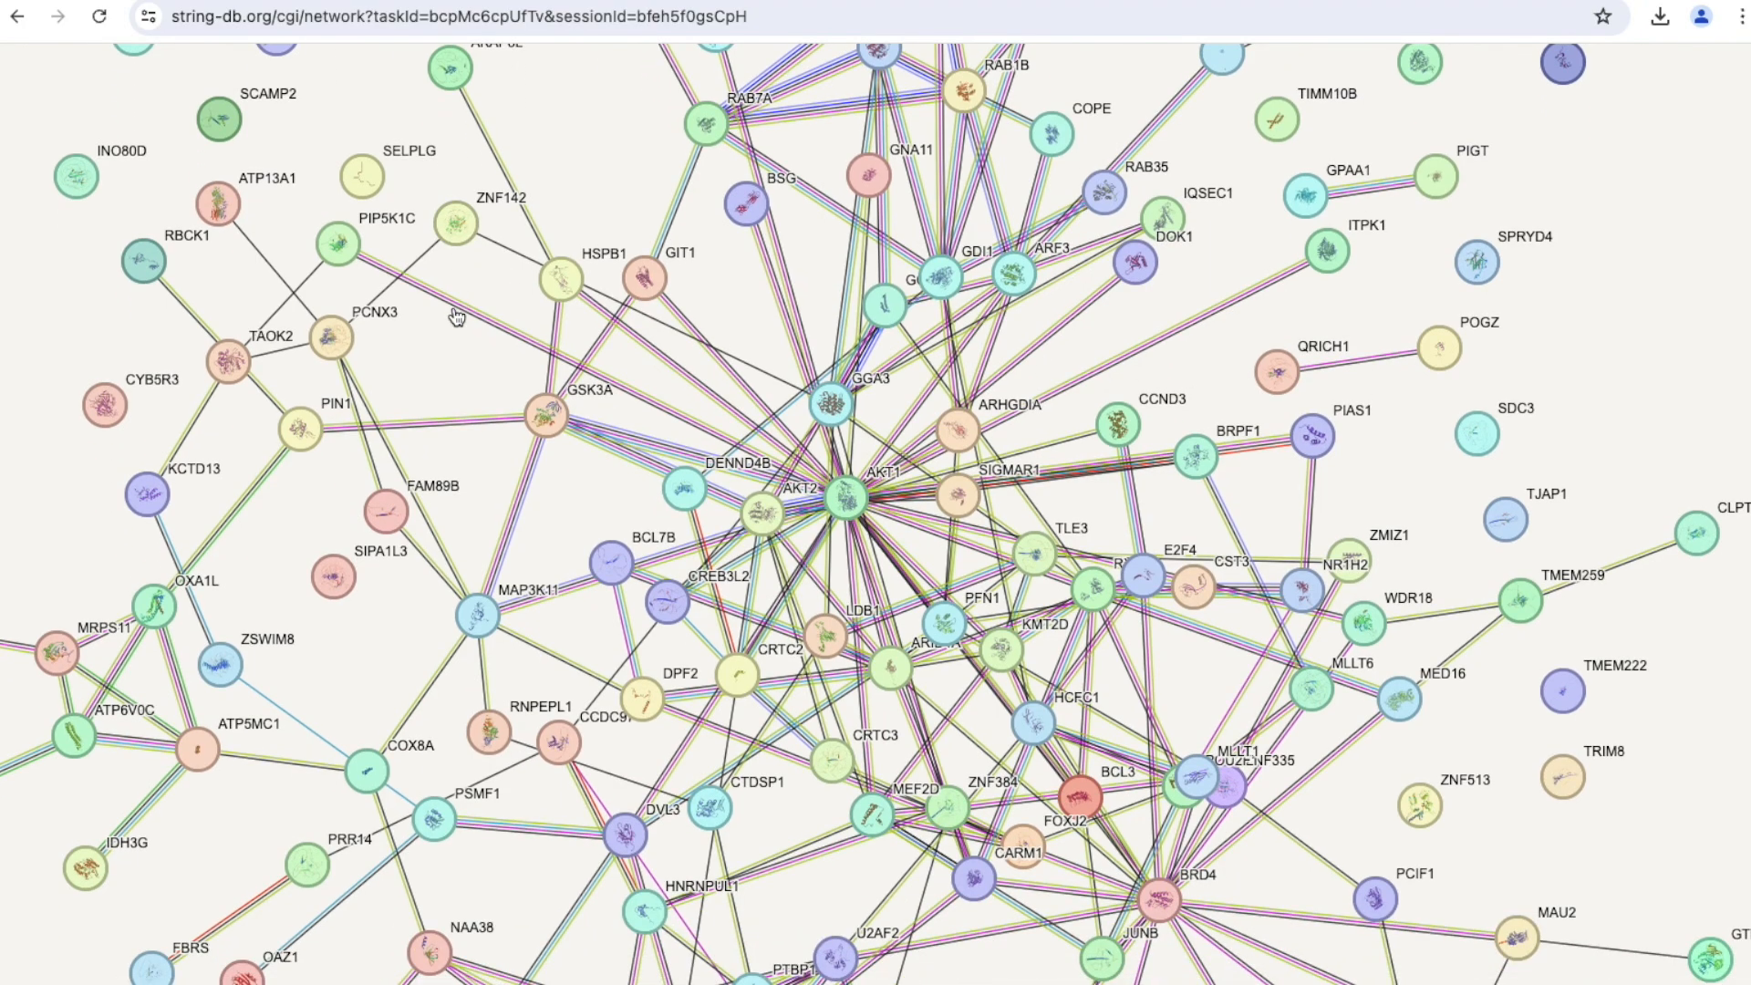
pyautogui.scroll(-4, 452, 306)
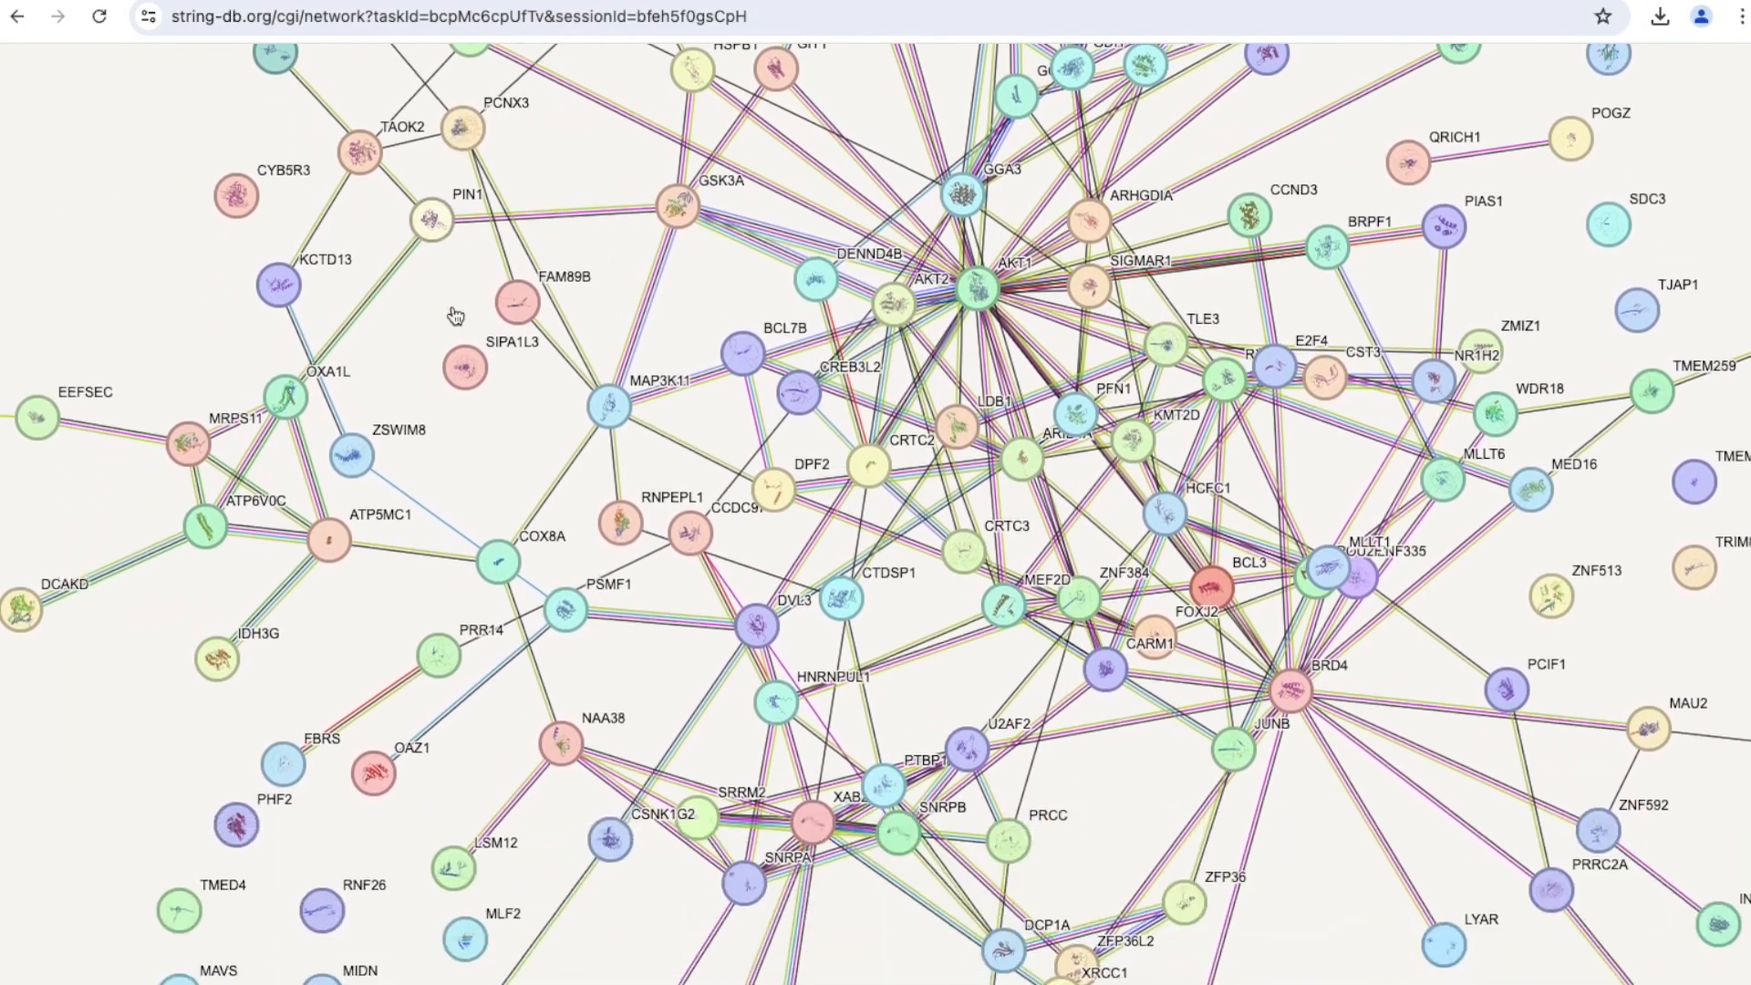
pyautogui.hscroll(5, 452, 313)
pyautogui.scroll(-4, 452, 313)
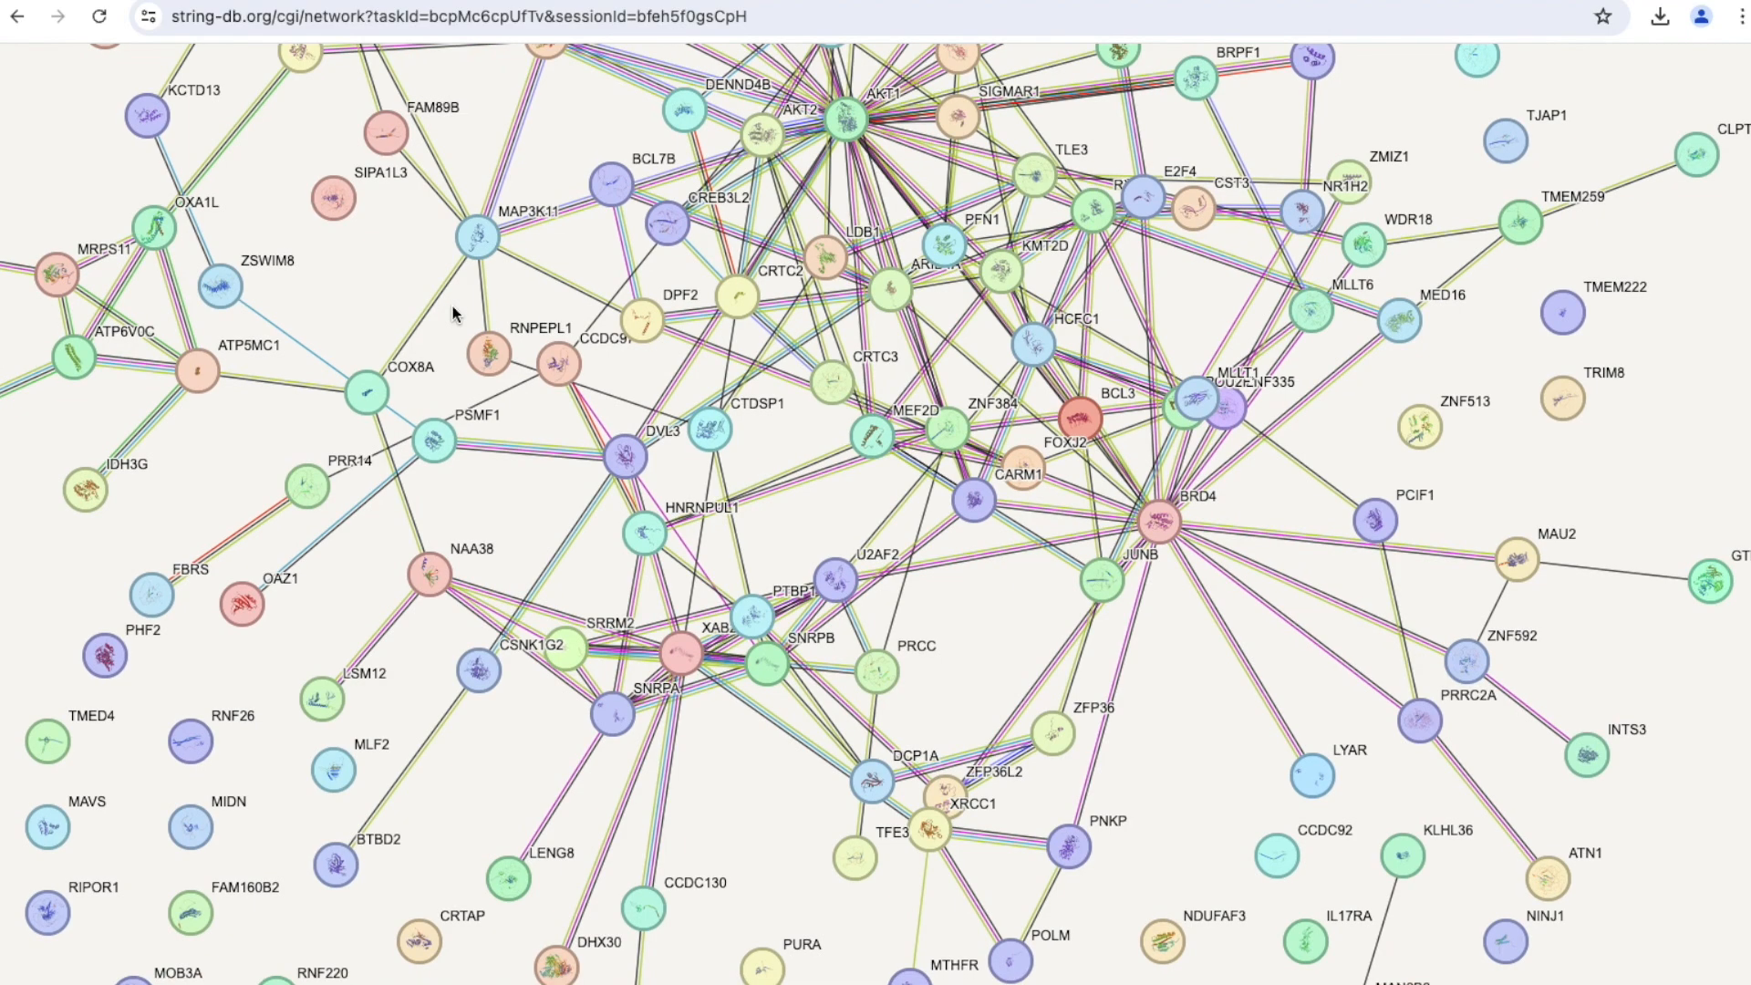
pyautogui.scroll(-5, 453, 313)
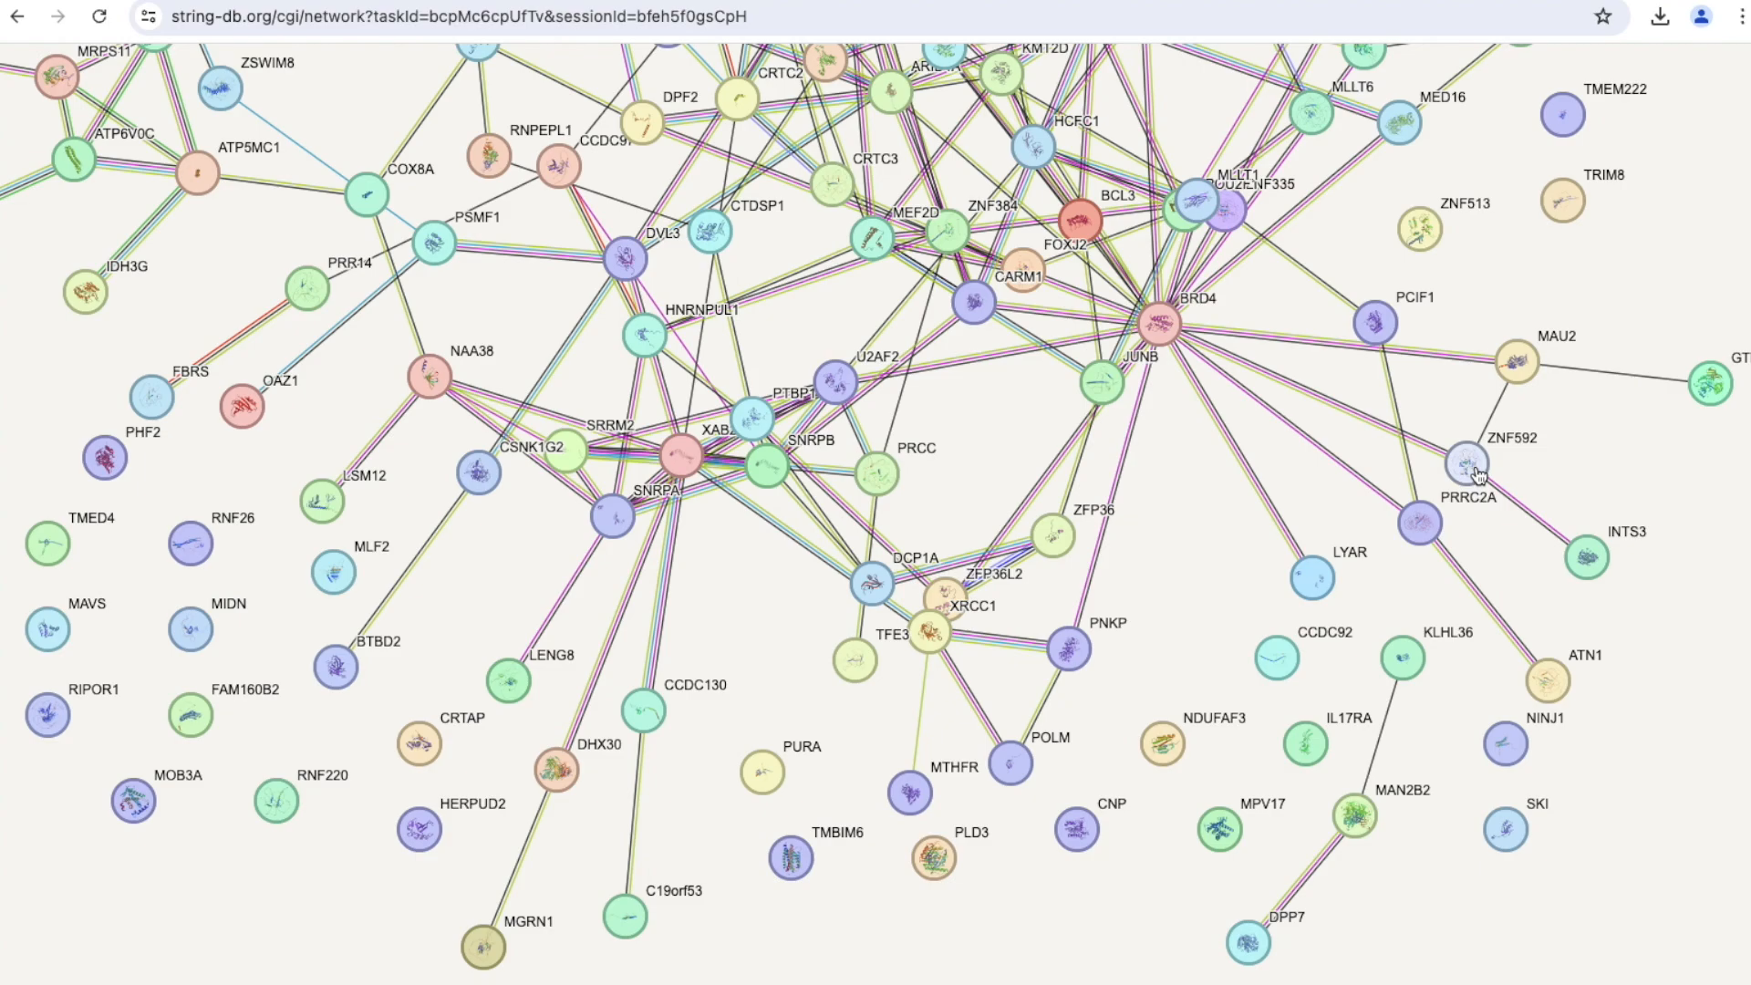
pyautogui.scroll(8, 1477, 470)
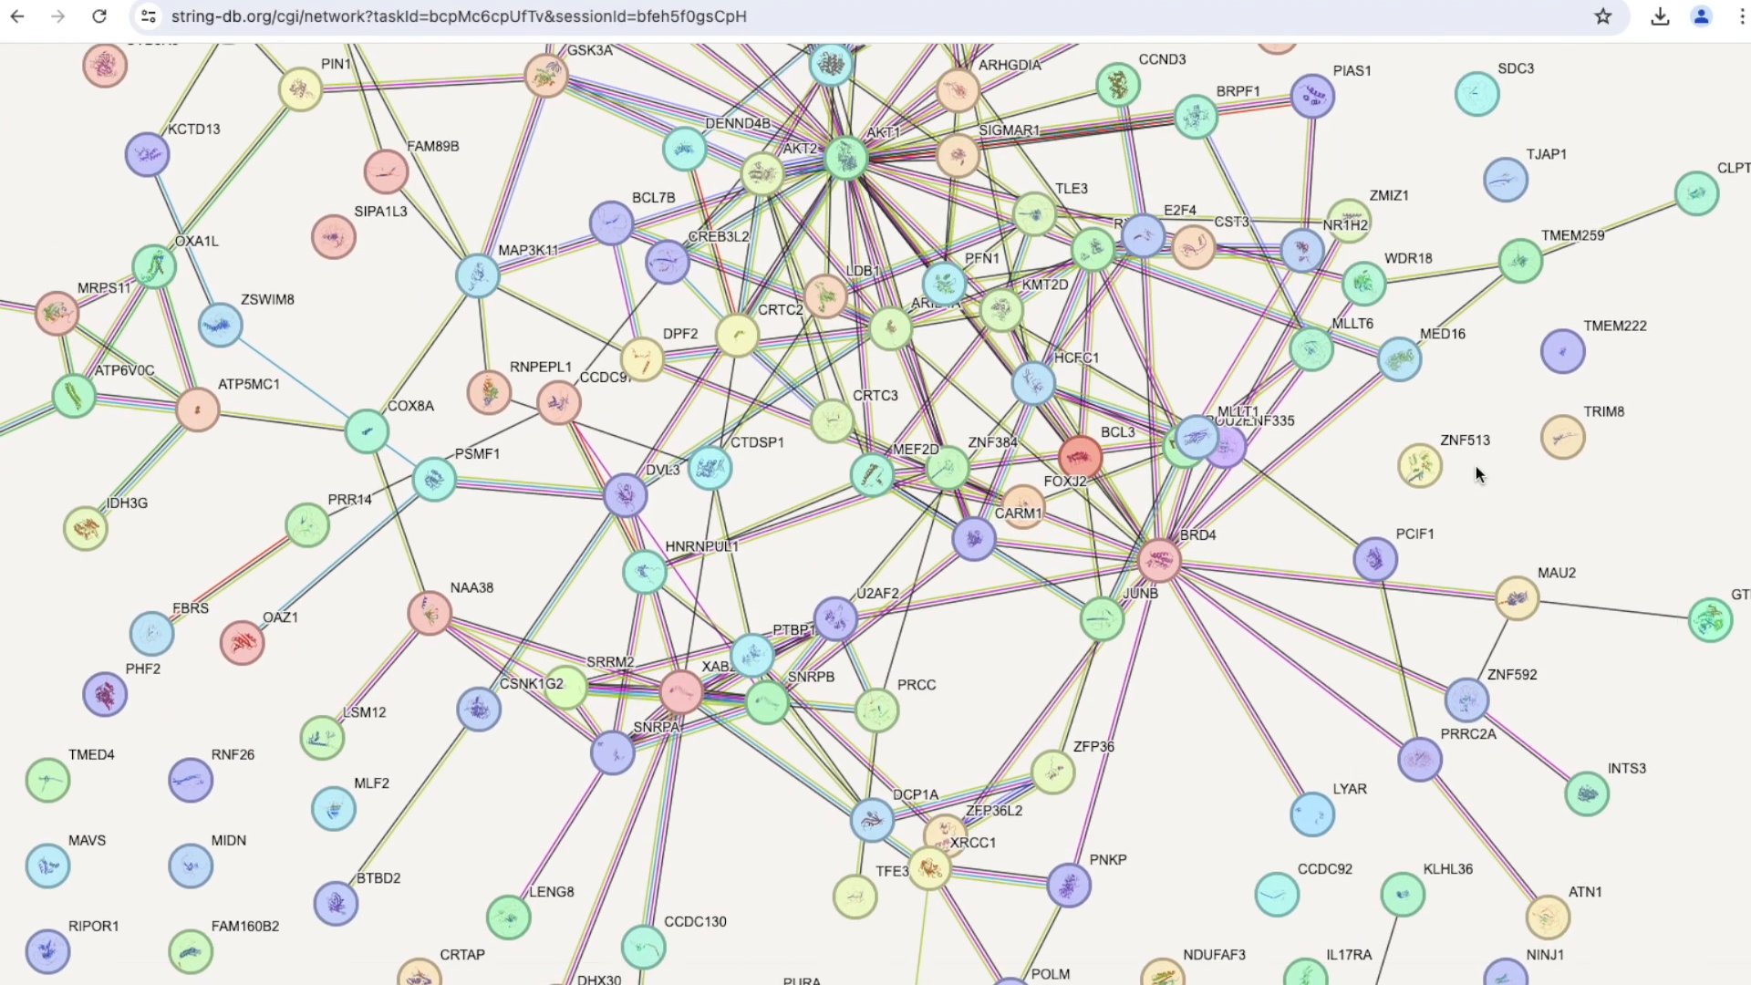
pyautogui.scroll(6, 1478, 473)
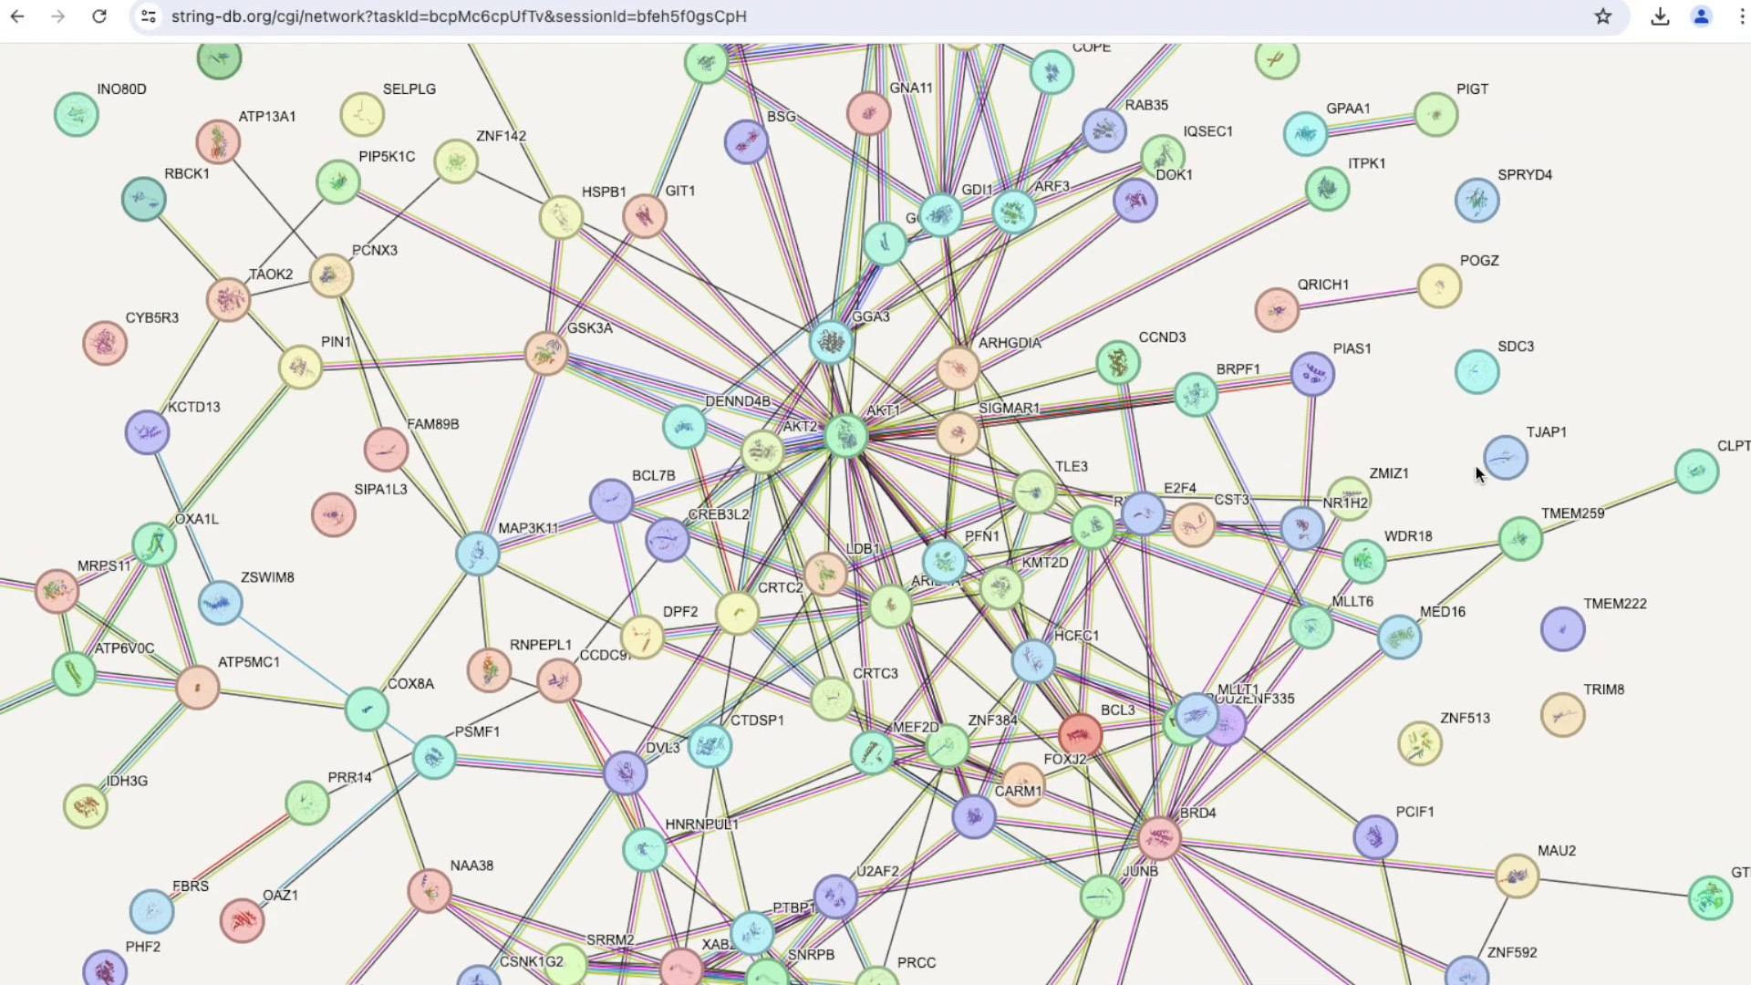
pyautogui.scroll(3, 1478, 474)
pyautogui.scroll(4, 1477, 470)
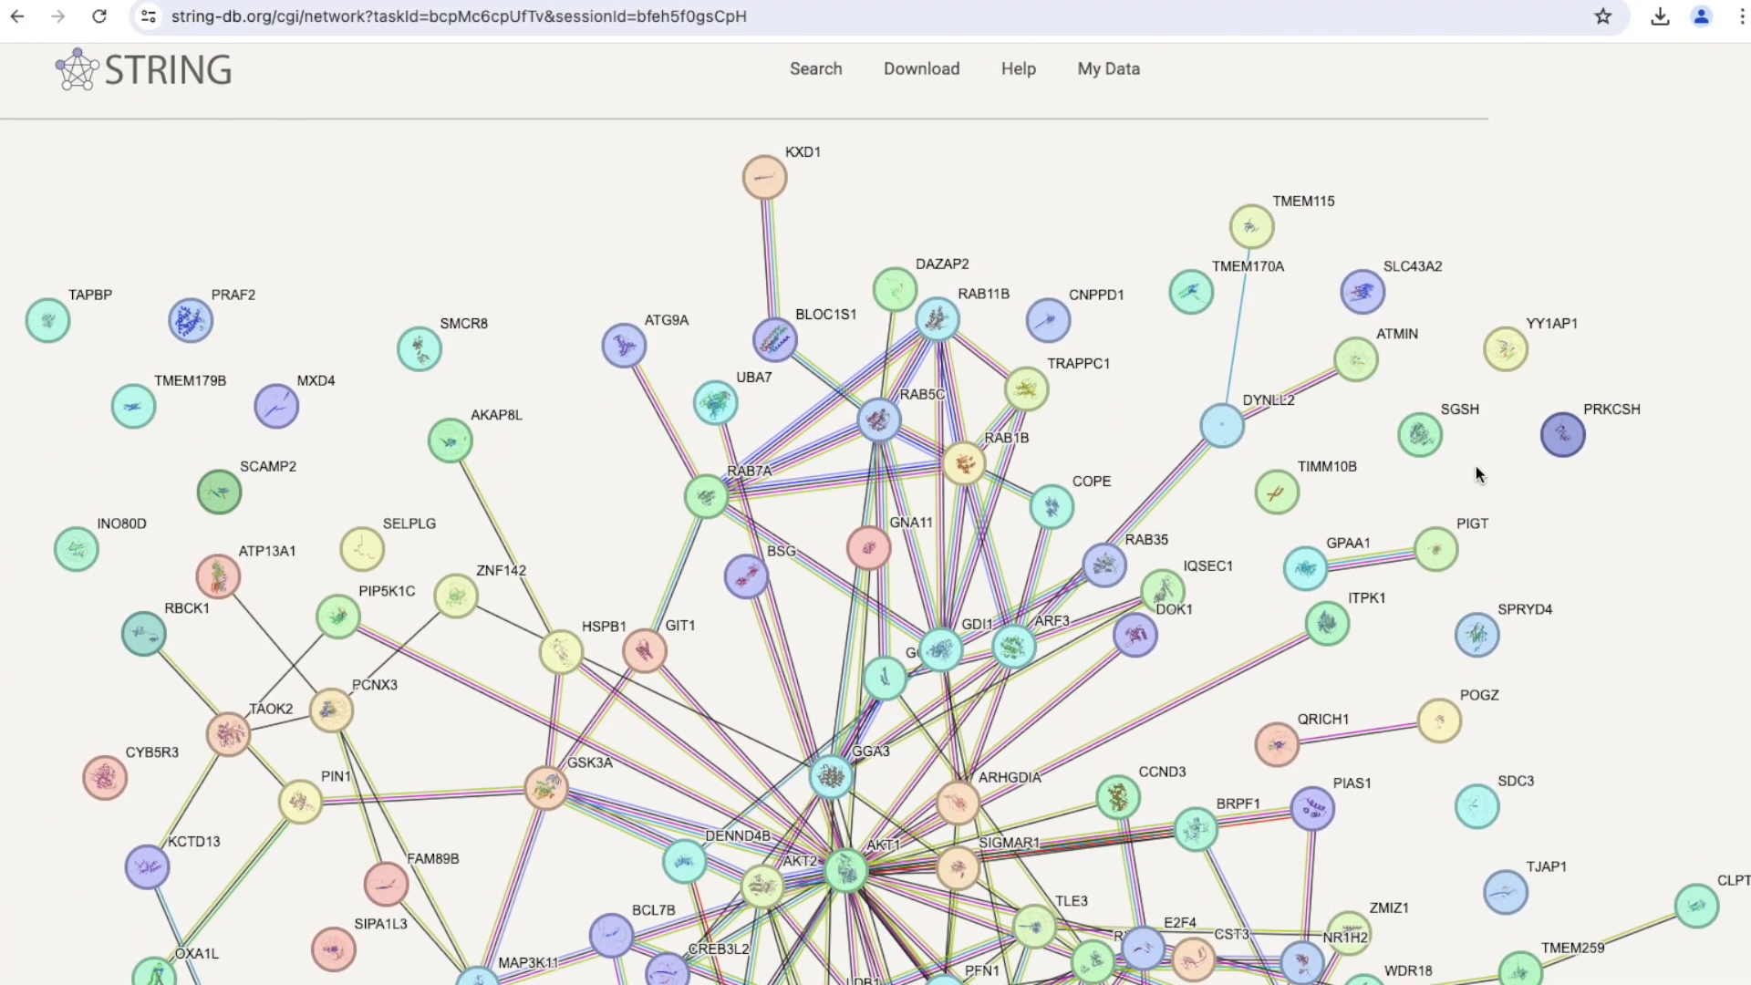
pyautogui.scroll(-5, 1478, 473)
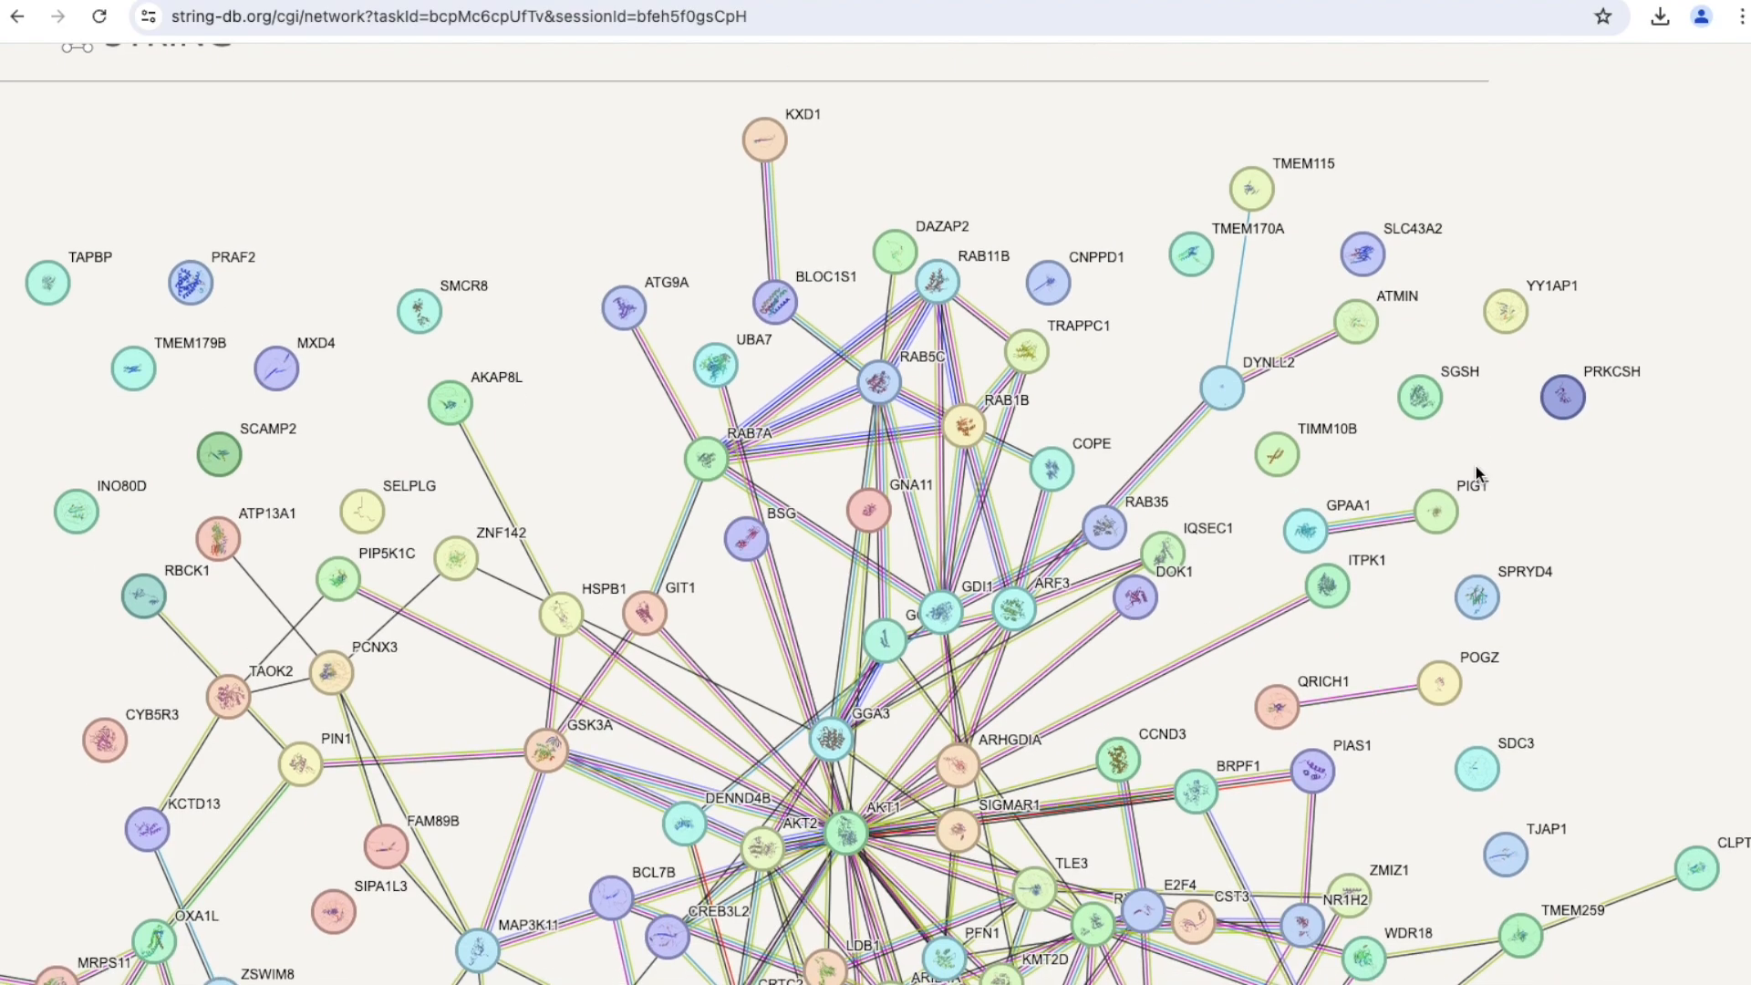
pyautogui.scroll(-4, 946, 560)
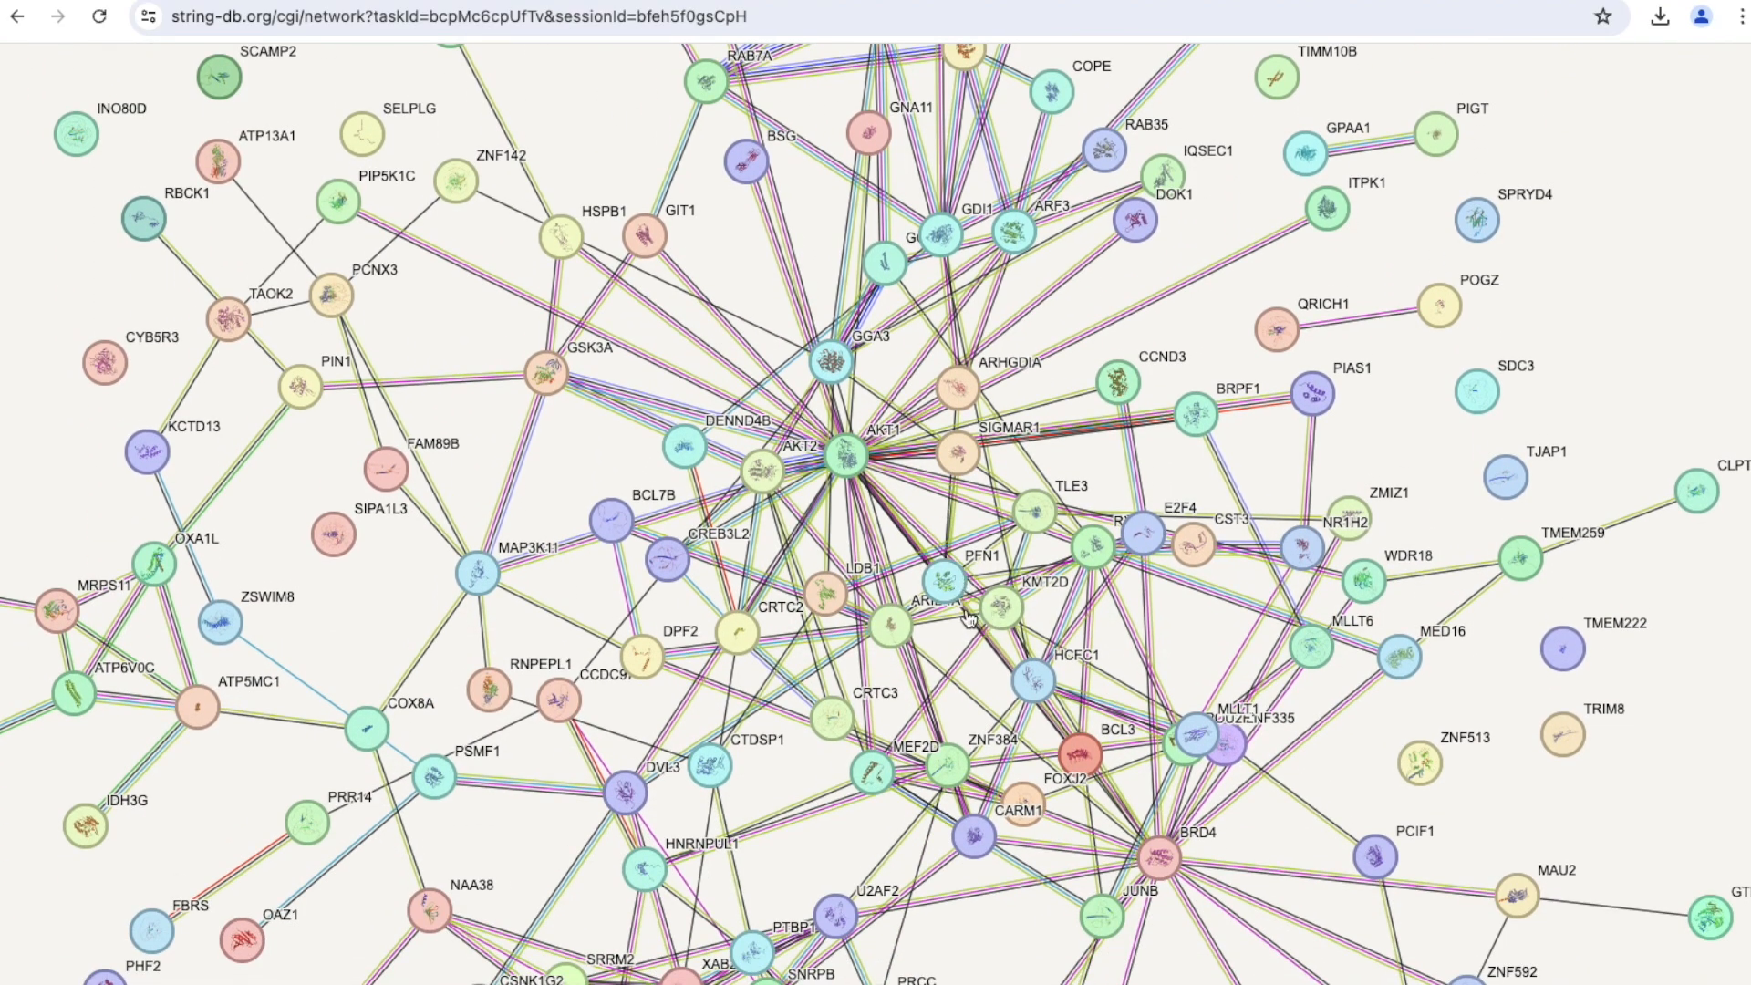
# Move the ZNF384 node slightly up and to the right, toward BCL3.
pyautogui.scroll(-1, 999, 673)
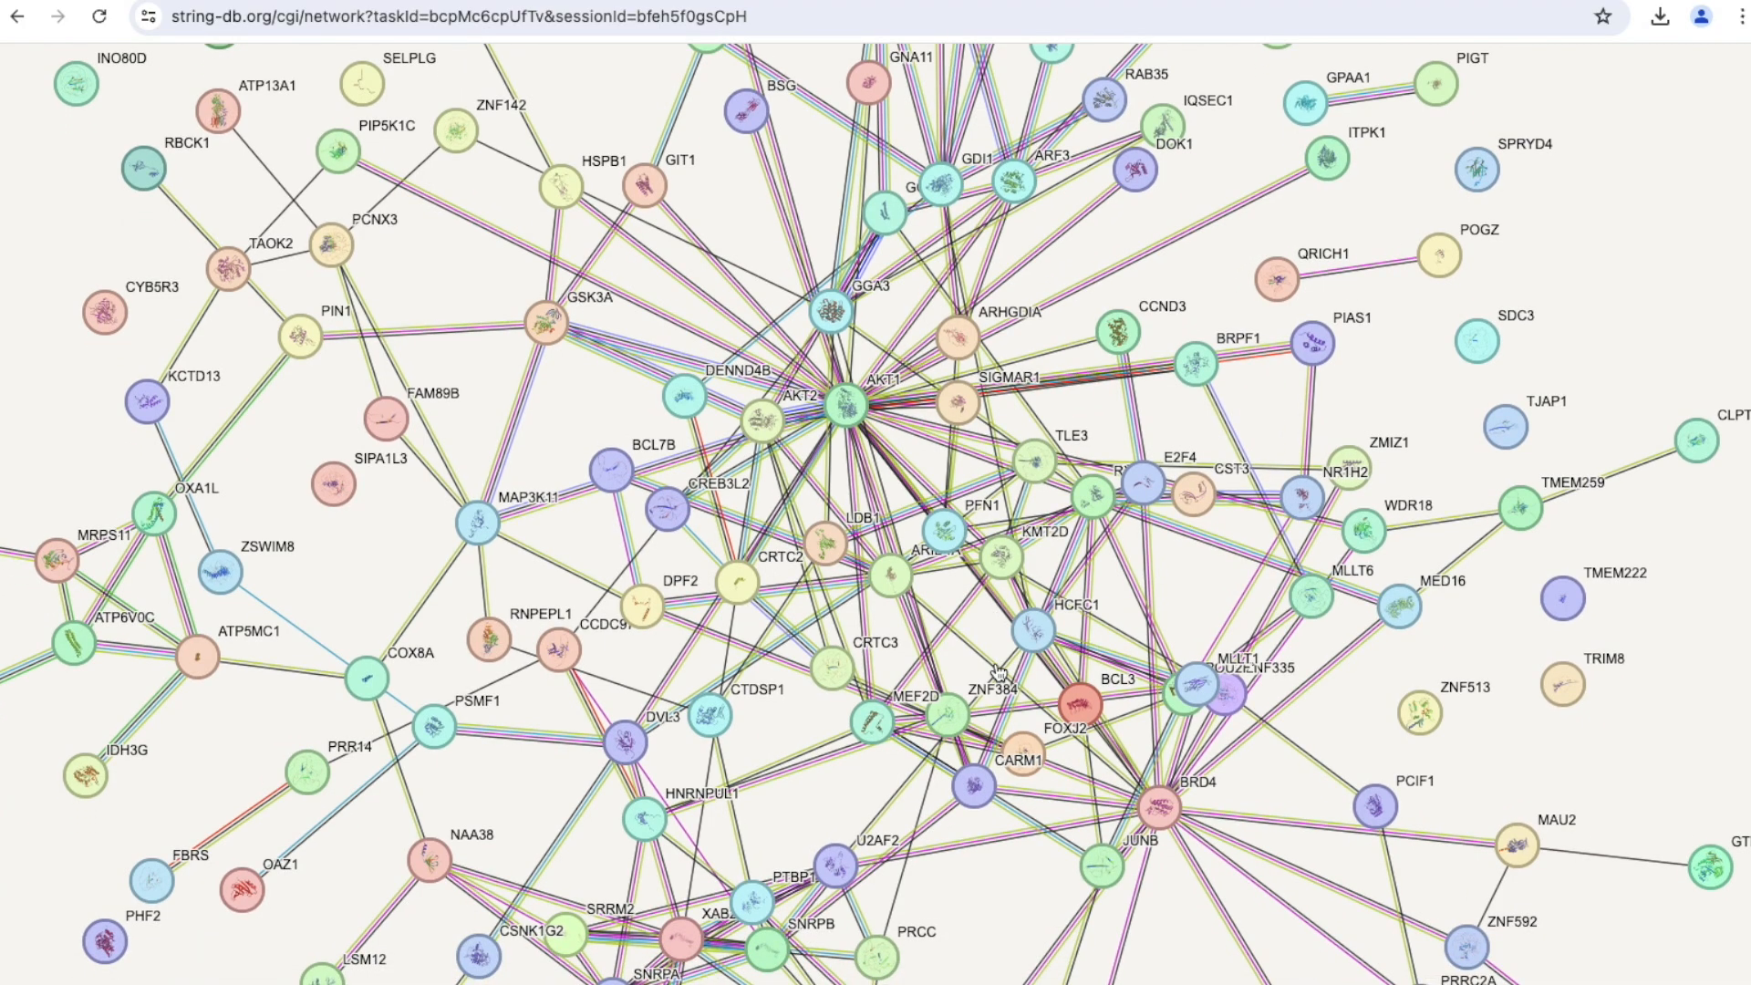
pyautogui.scroll(-2, 998, 673)
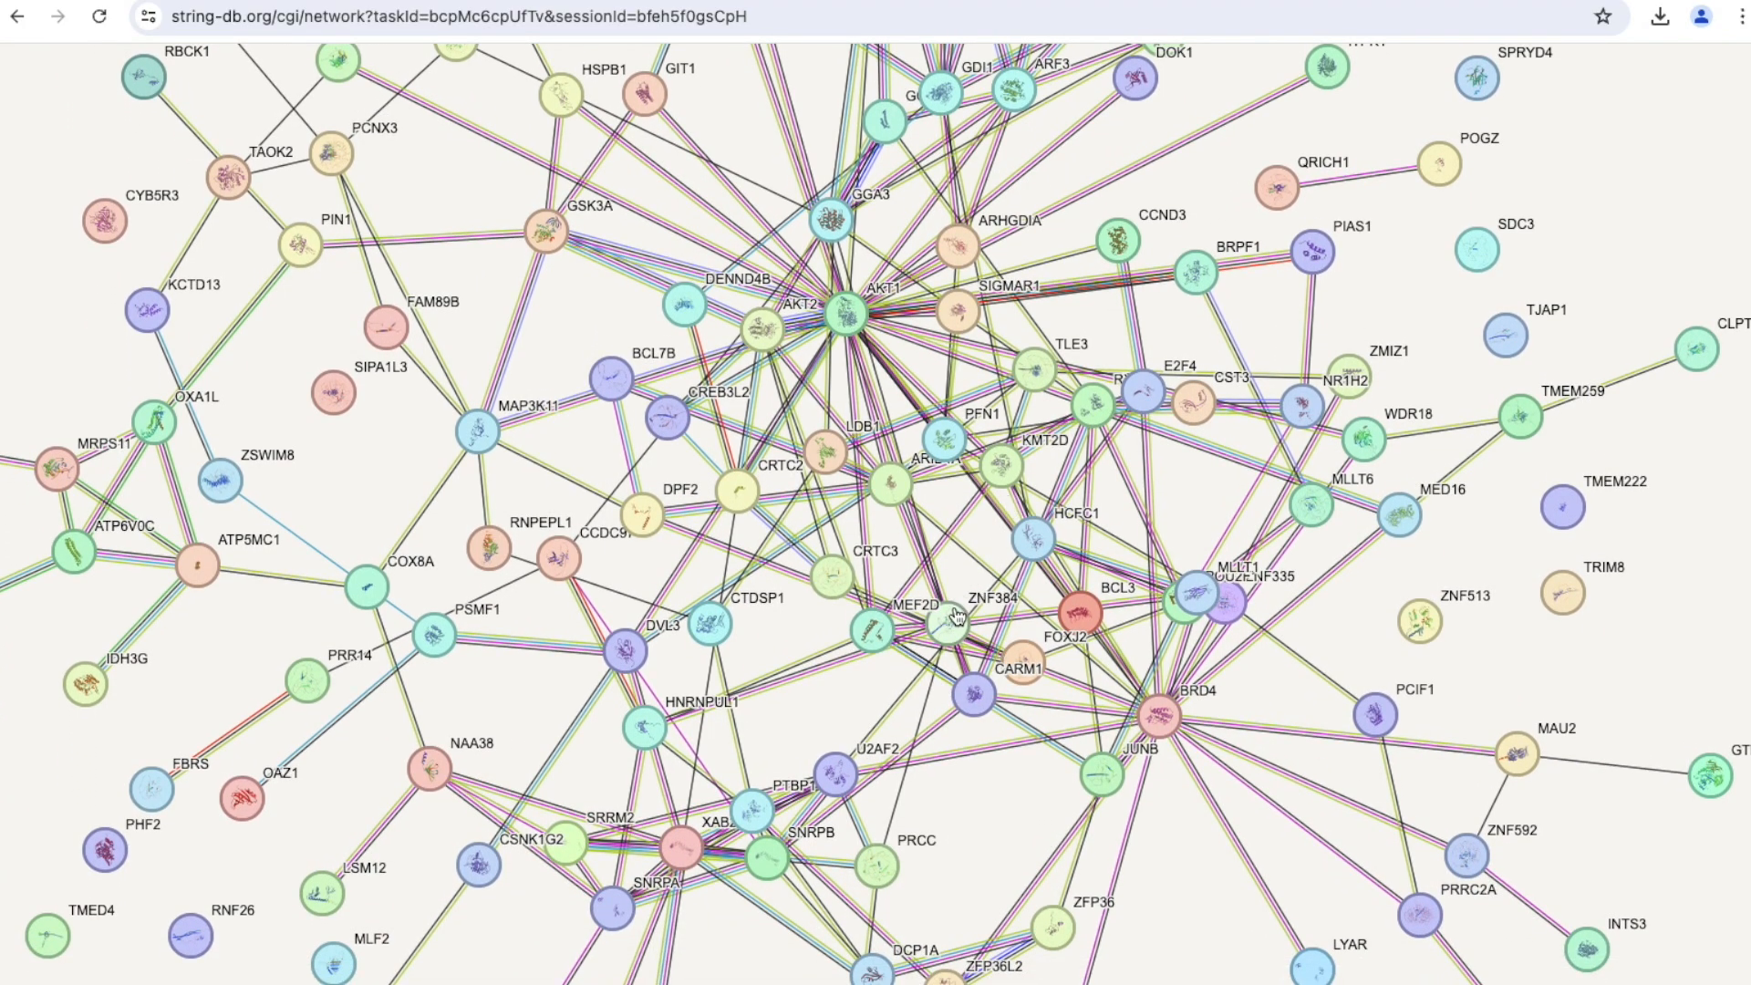
pyautogui.moveTo(957, 618); pyautogui.dragTo(993, 598)
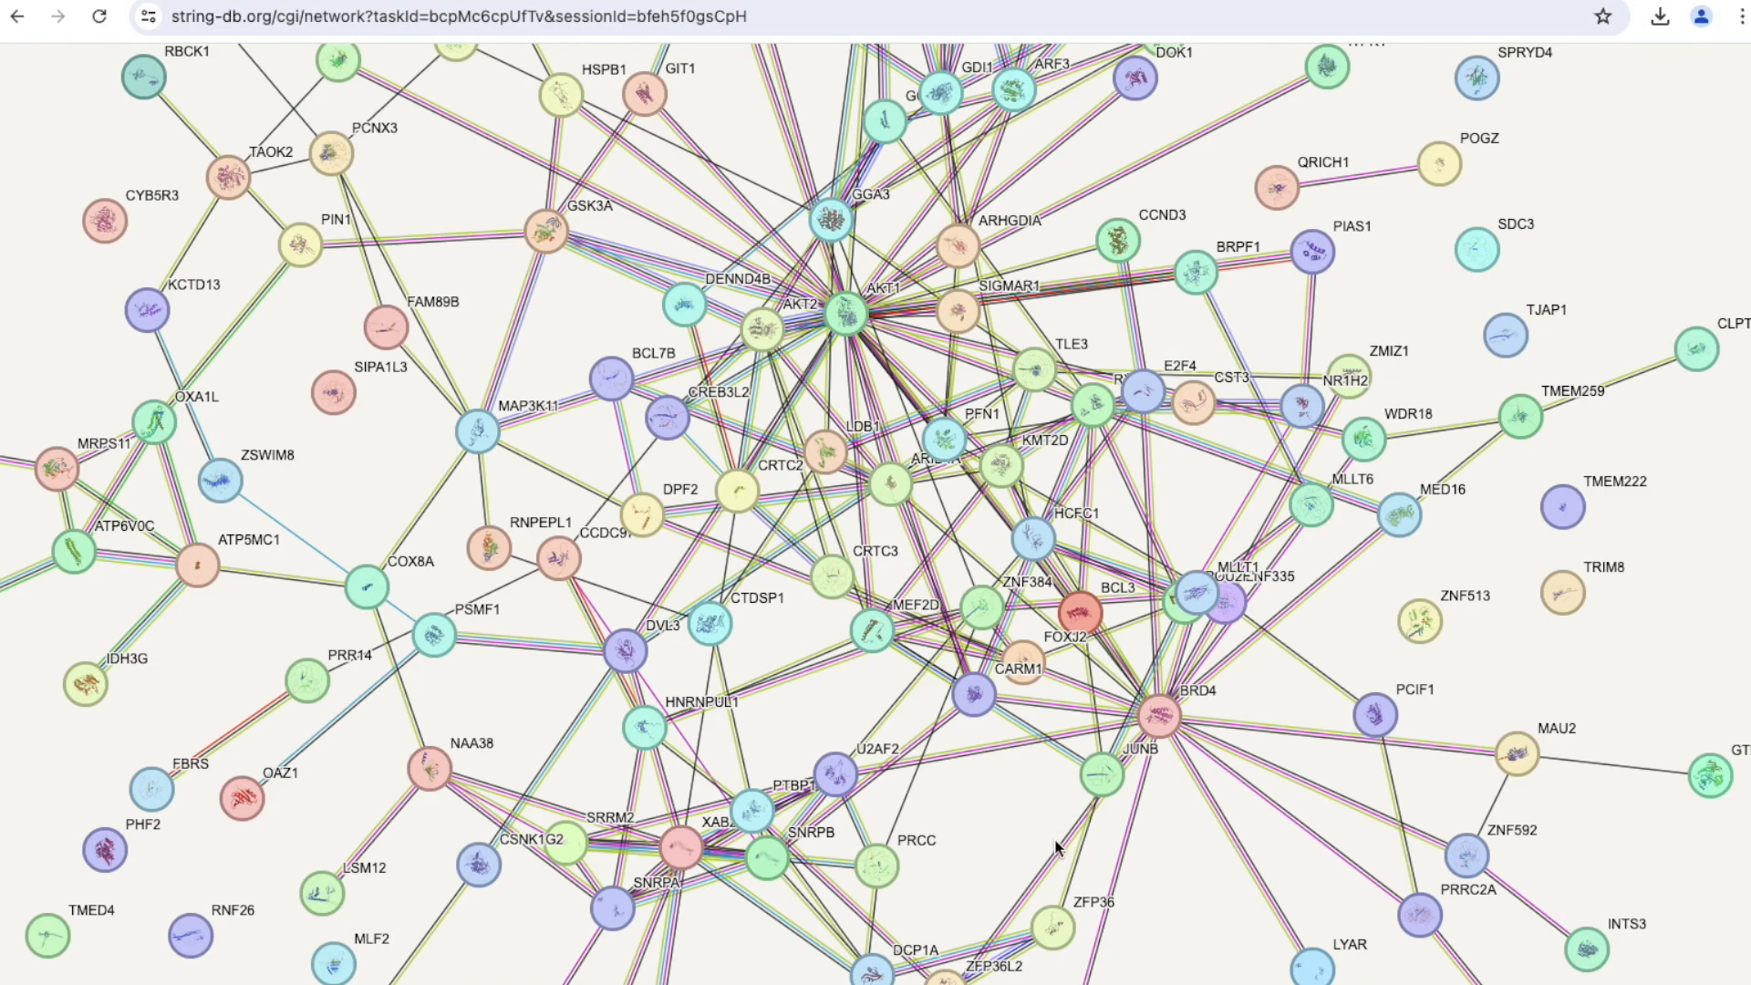
# Spread the DCP1A, TFE3 and XRCC1 nodes away from ZFP36L2, and shift ZFP36L2 slightly down and to the right.
pyautogui.scroll(-1, 1056, 843)
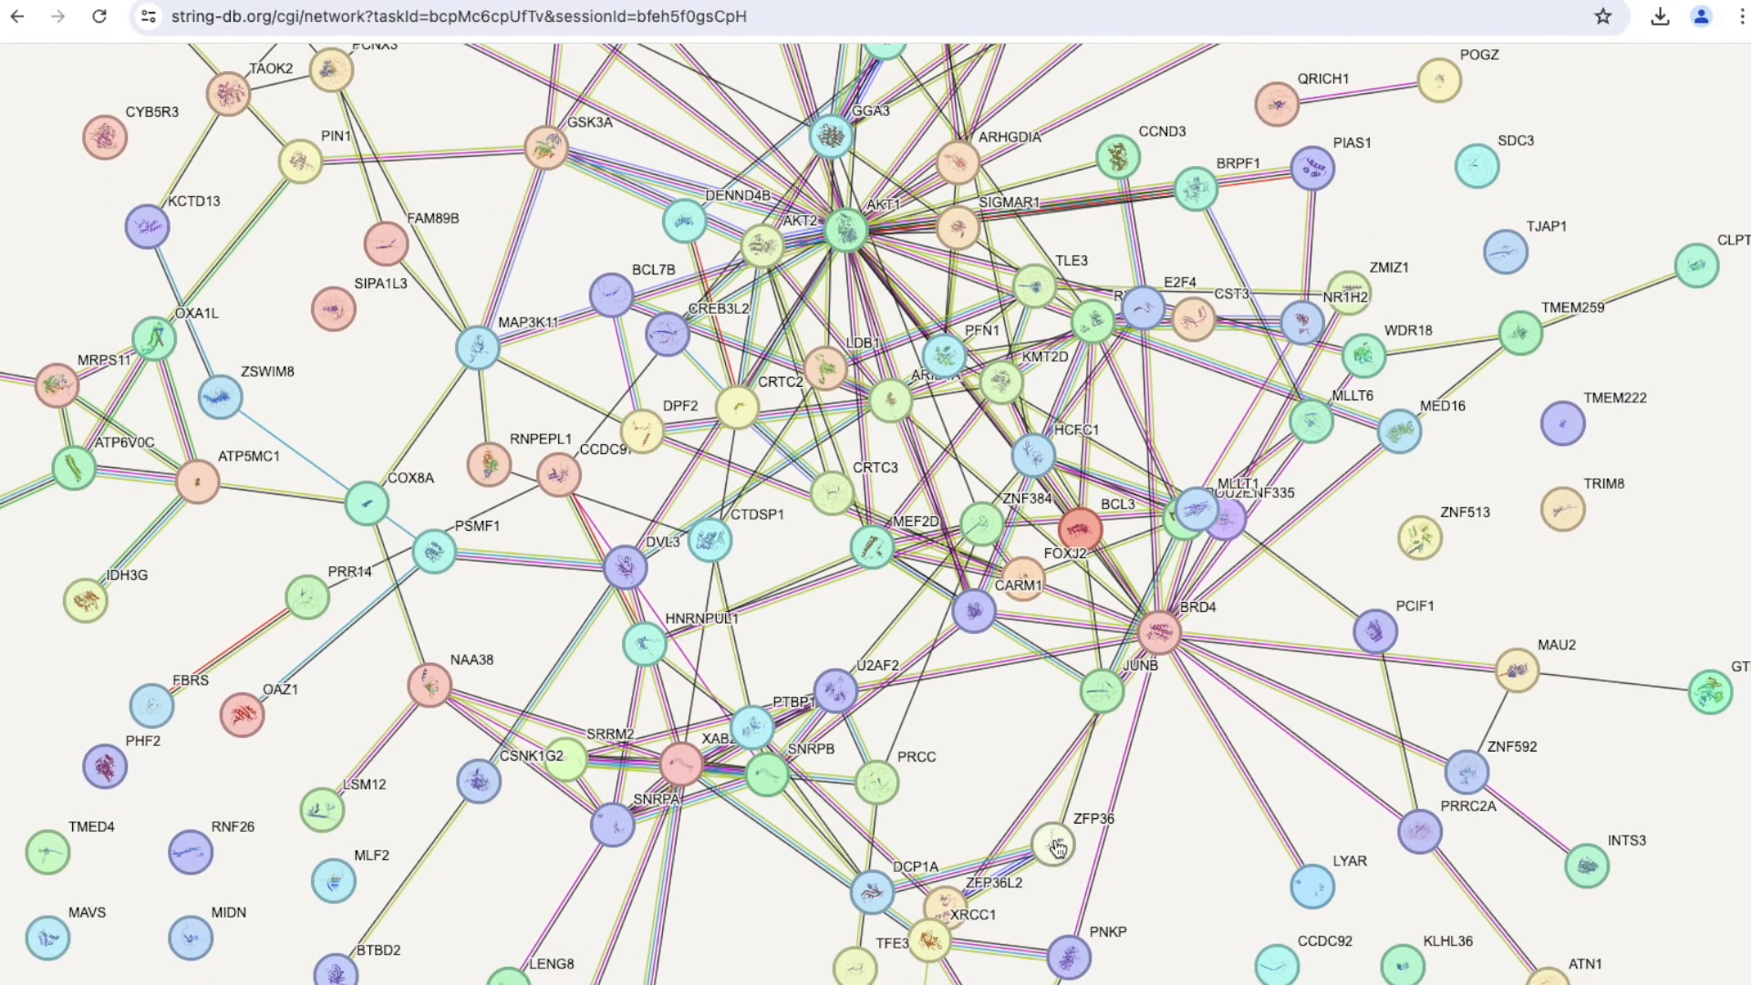
pyautogui.scroll(-1, 1055, 846)
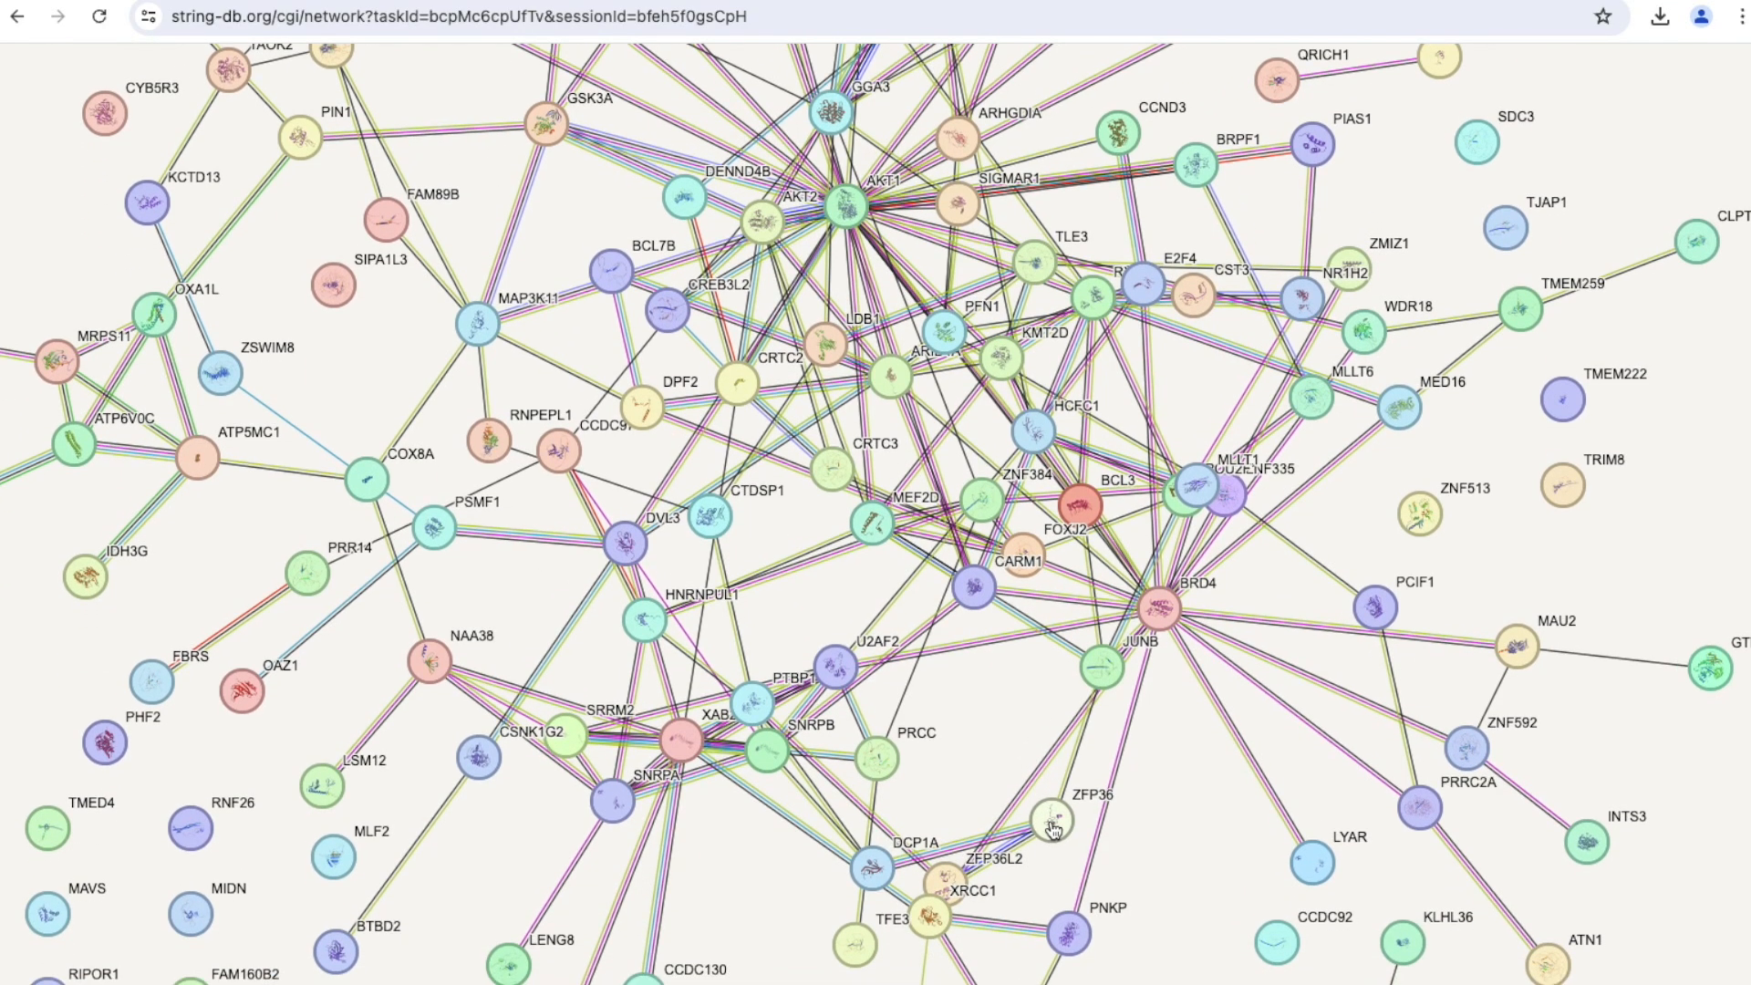
pyautogui.moveTo(870, 887); pyautogui.dragTo(821, 856)
pyautogui.moveTo(861, 949); pyautogui.dragTo(795, 948)
pyautogui.moveTo(929, 916); pyautogui.dragTo(846, 976)
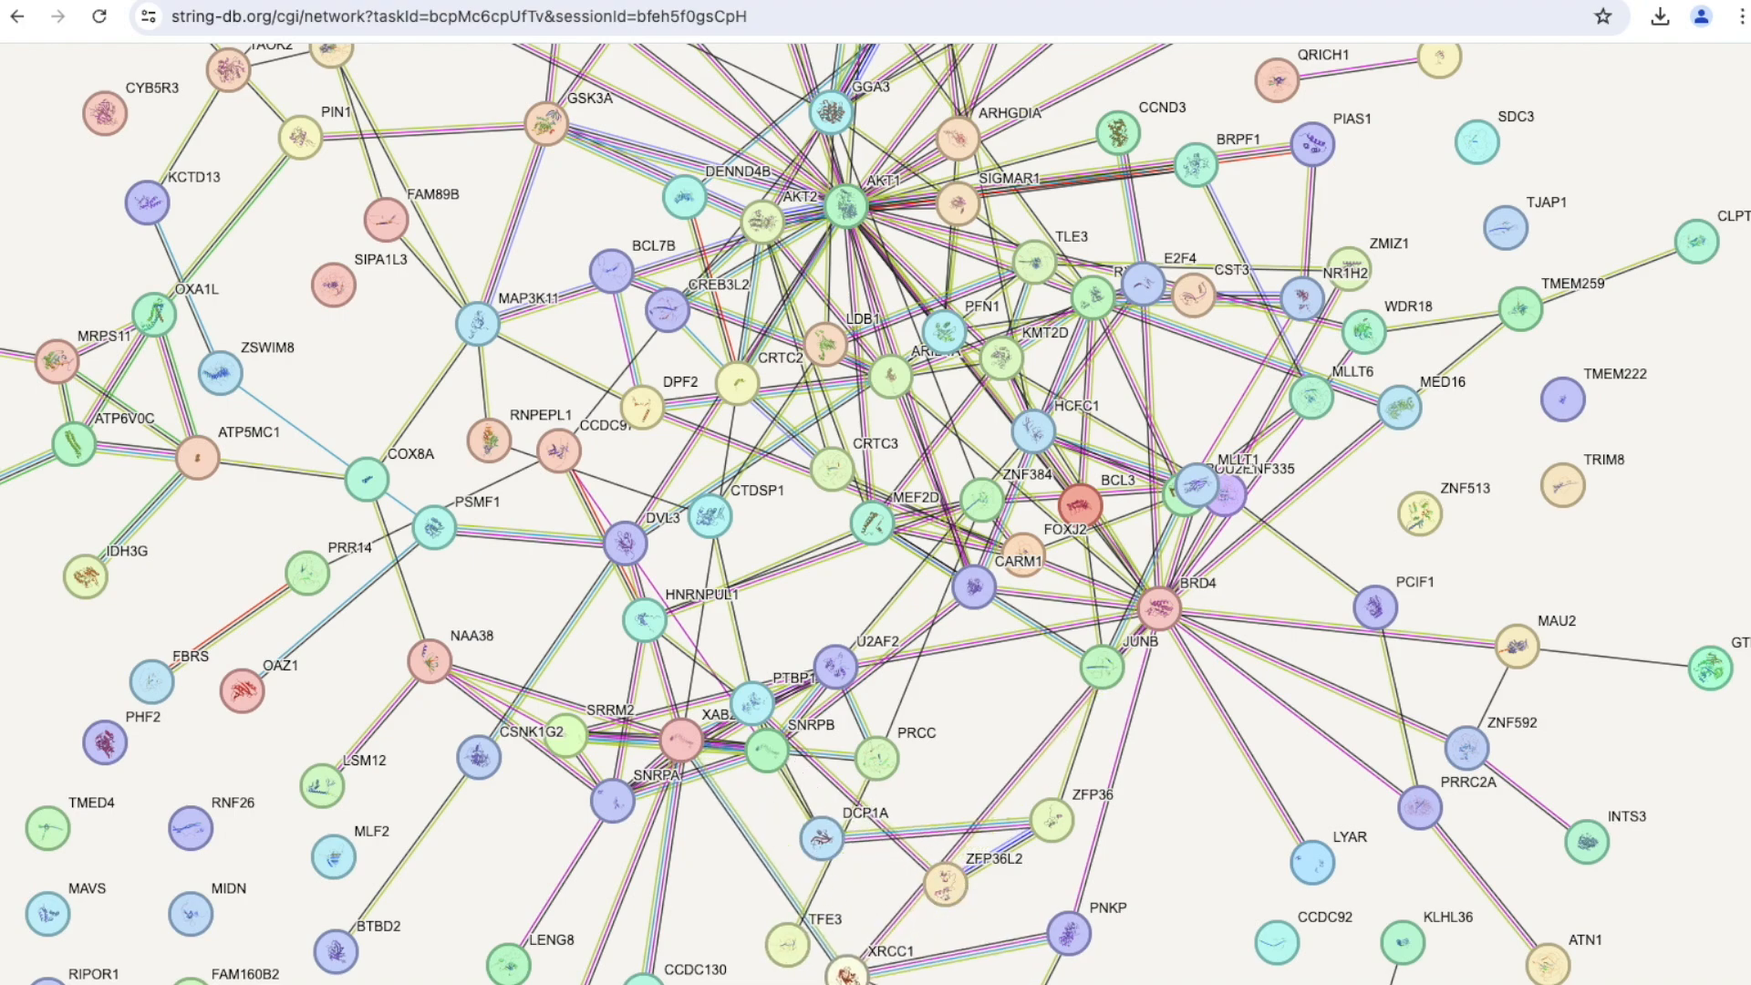
pyautogui.scroll(-1, 847, 952)
pyautogui.scroll(-2, 846, 952)
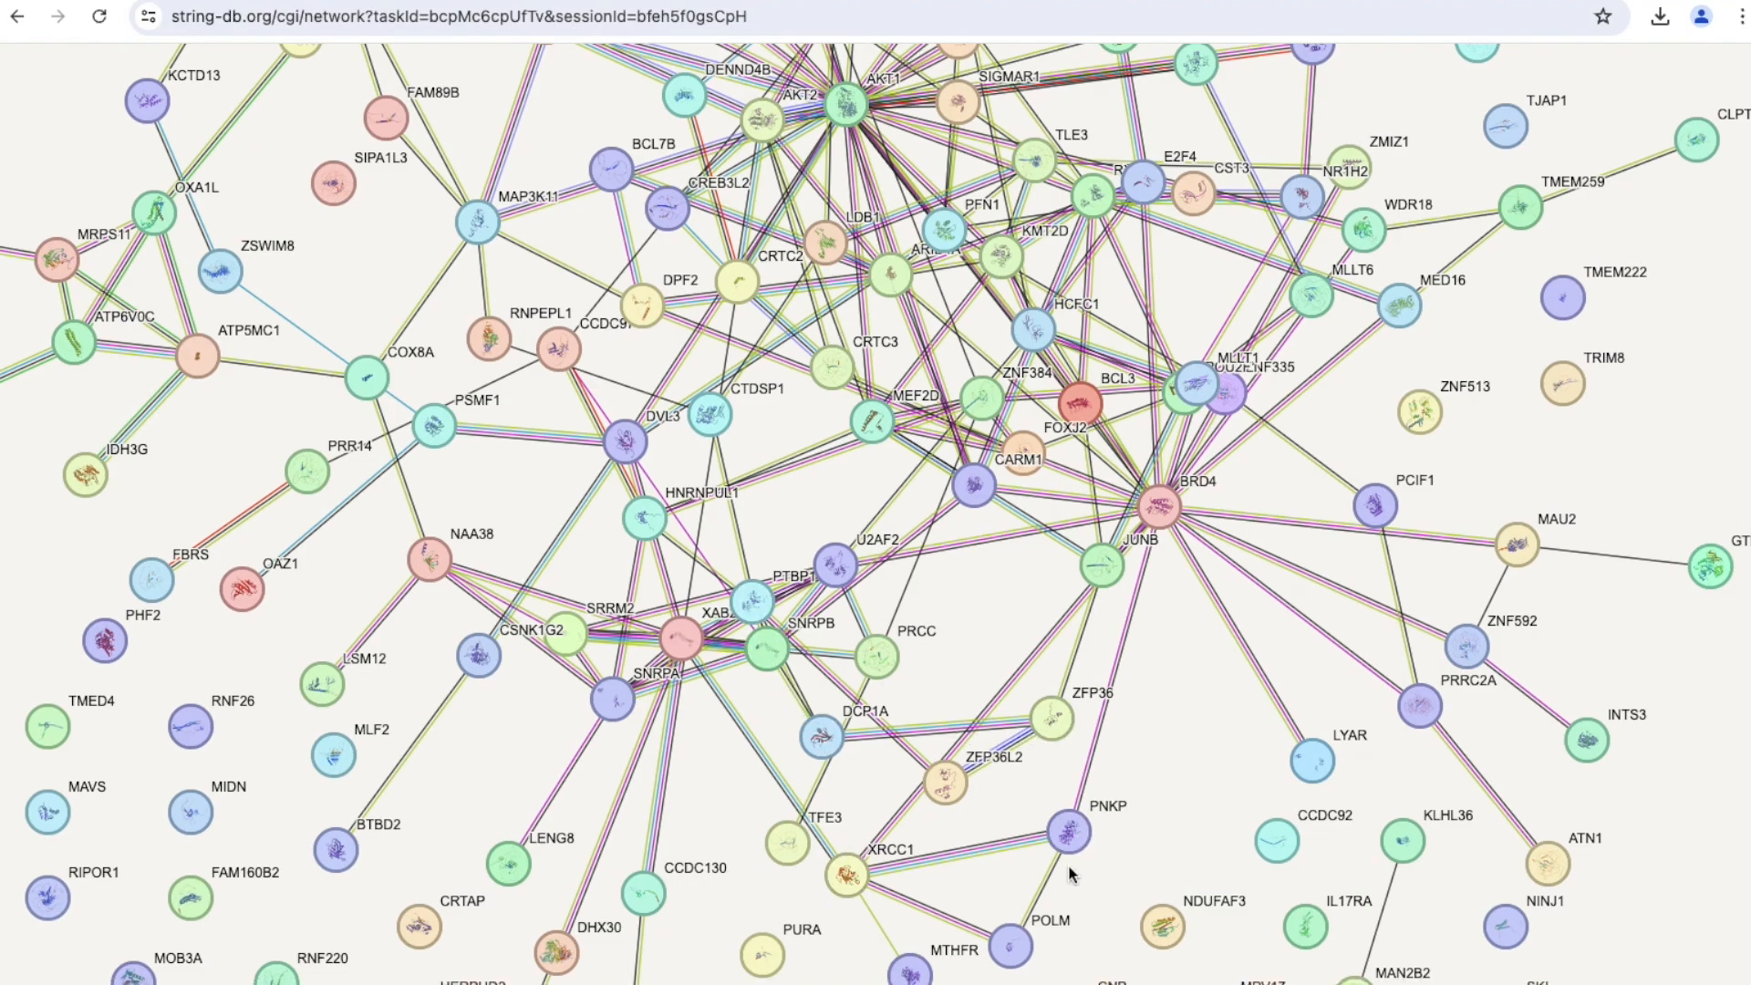
pyautogui.moveTo(948, 788); pyautogui.dragTo(976, 818)
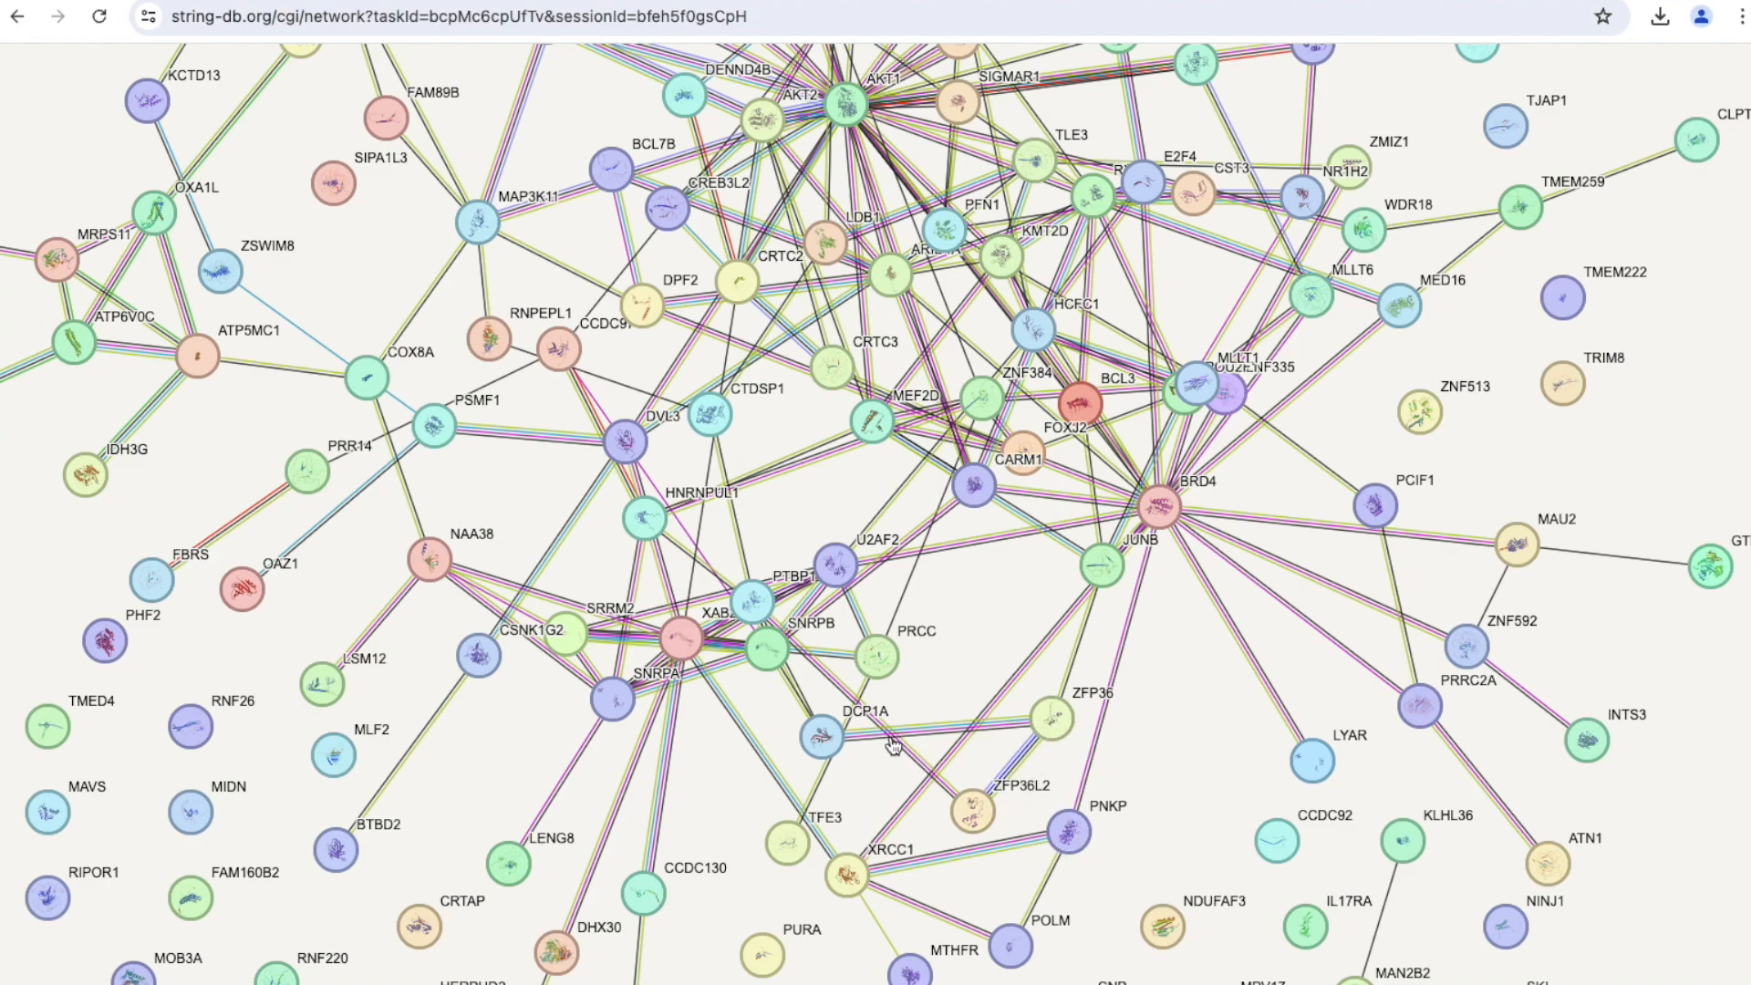
# Move the BRD4 hub node to the right of its cluster and shift the AKT1 hub slightly right.
pyautogui.scroll(5, 892, 745)
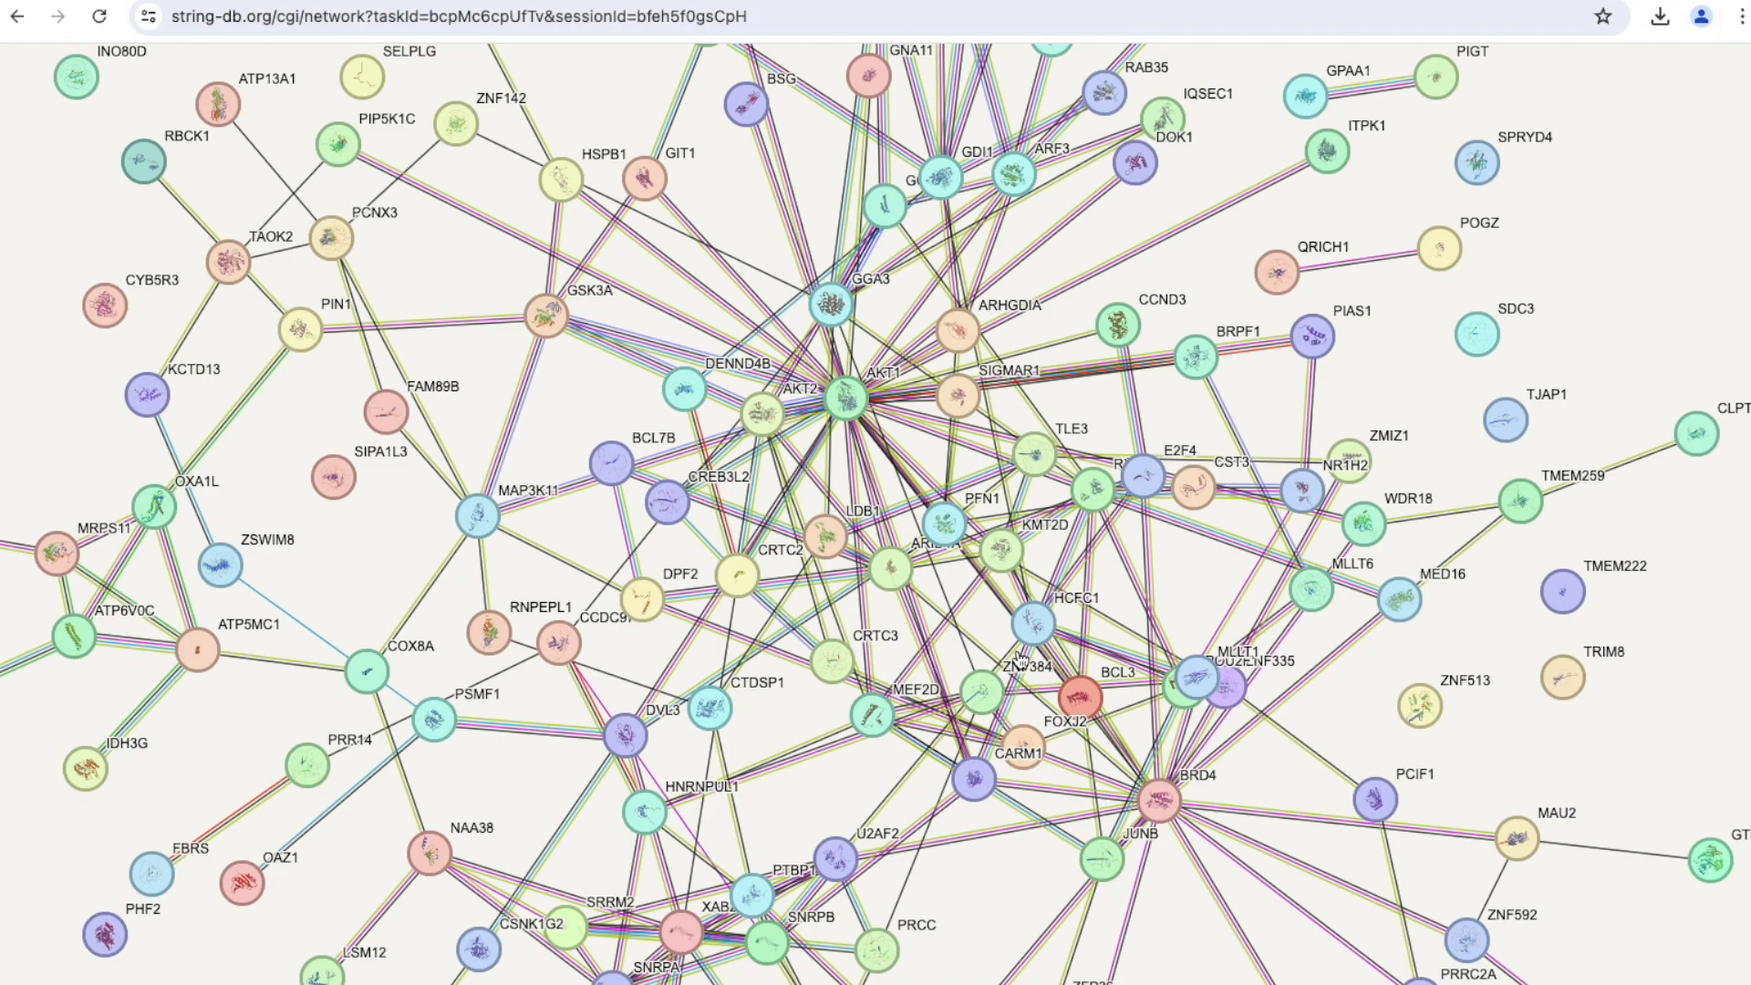
pyautogui.scroll(-5, 890, 736)
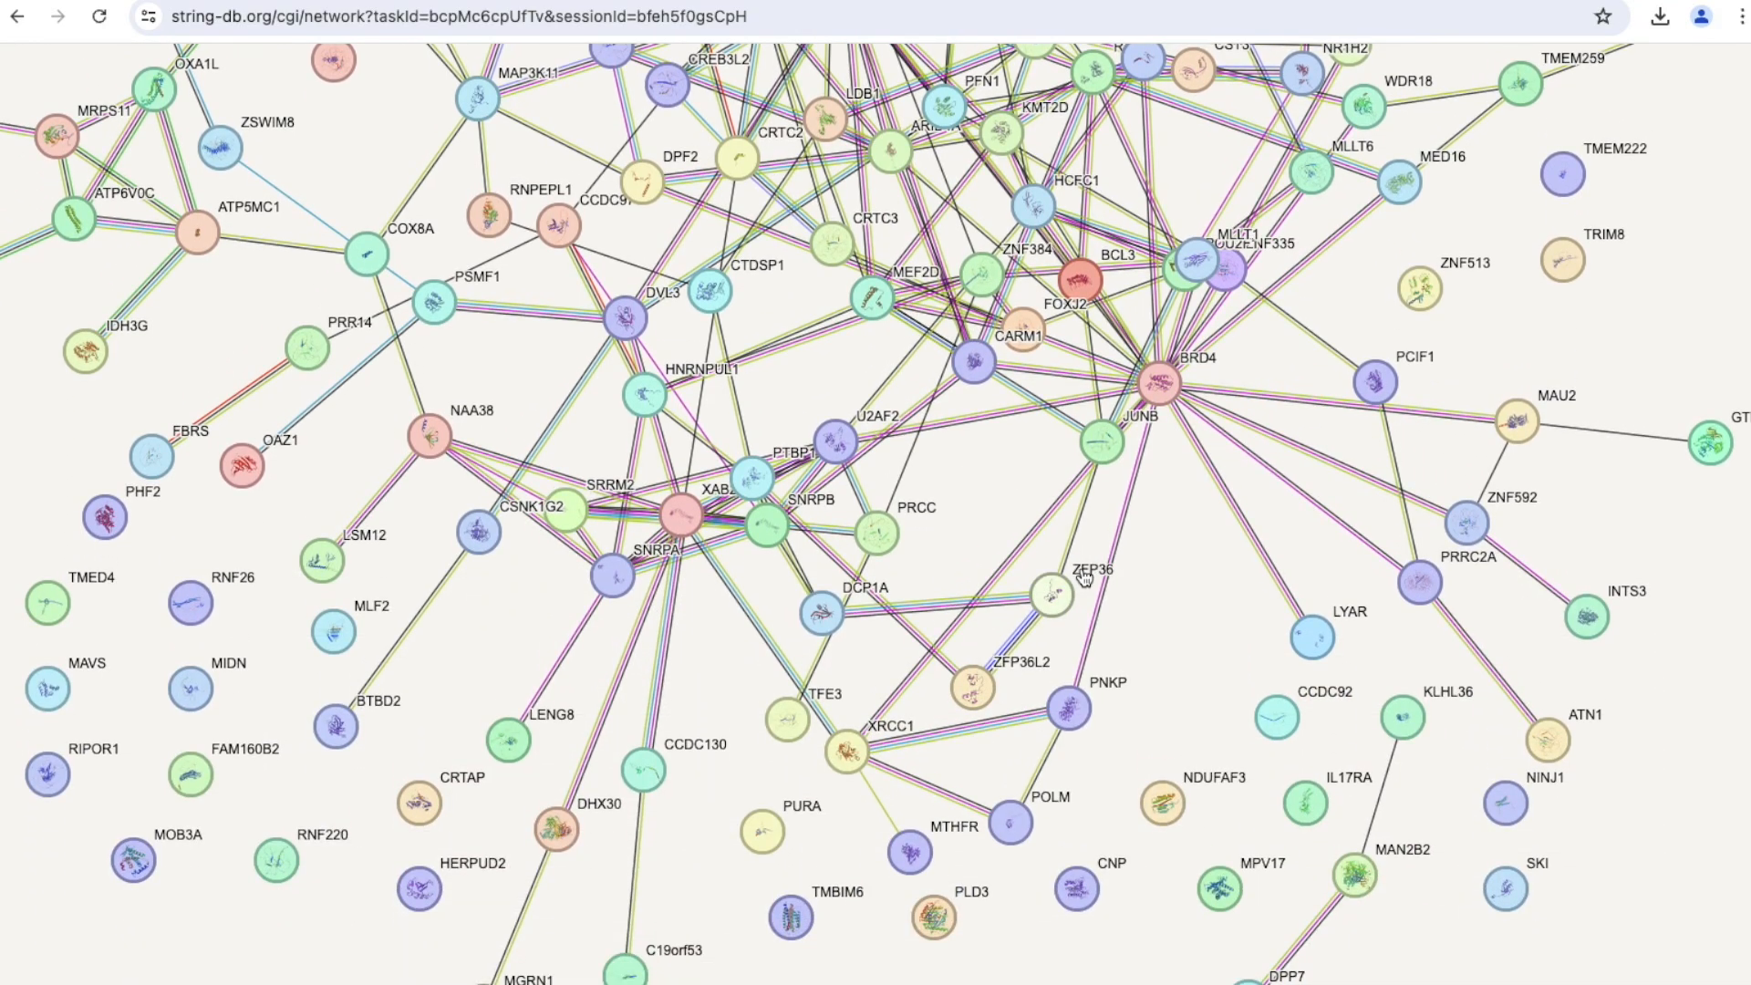
pyautogui.scroll(3, 1231, 278)
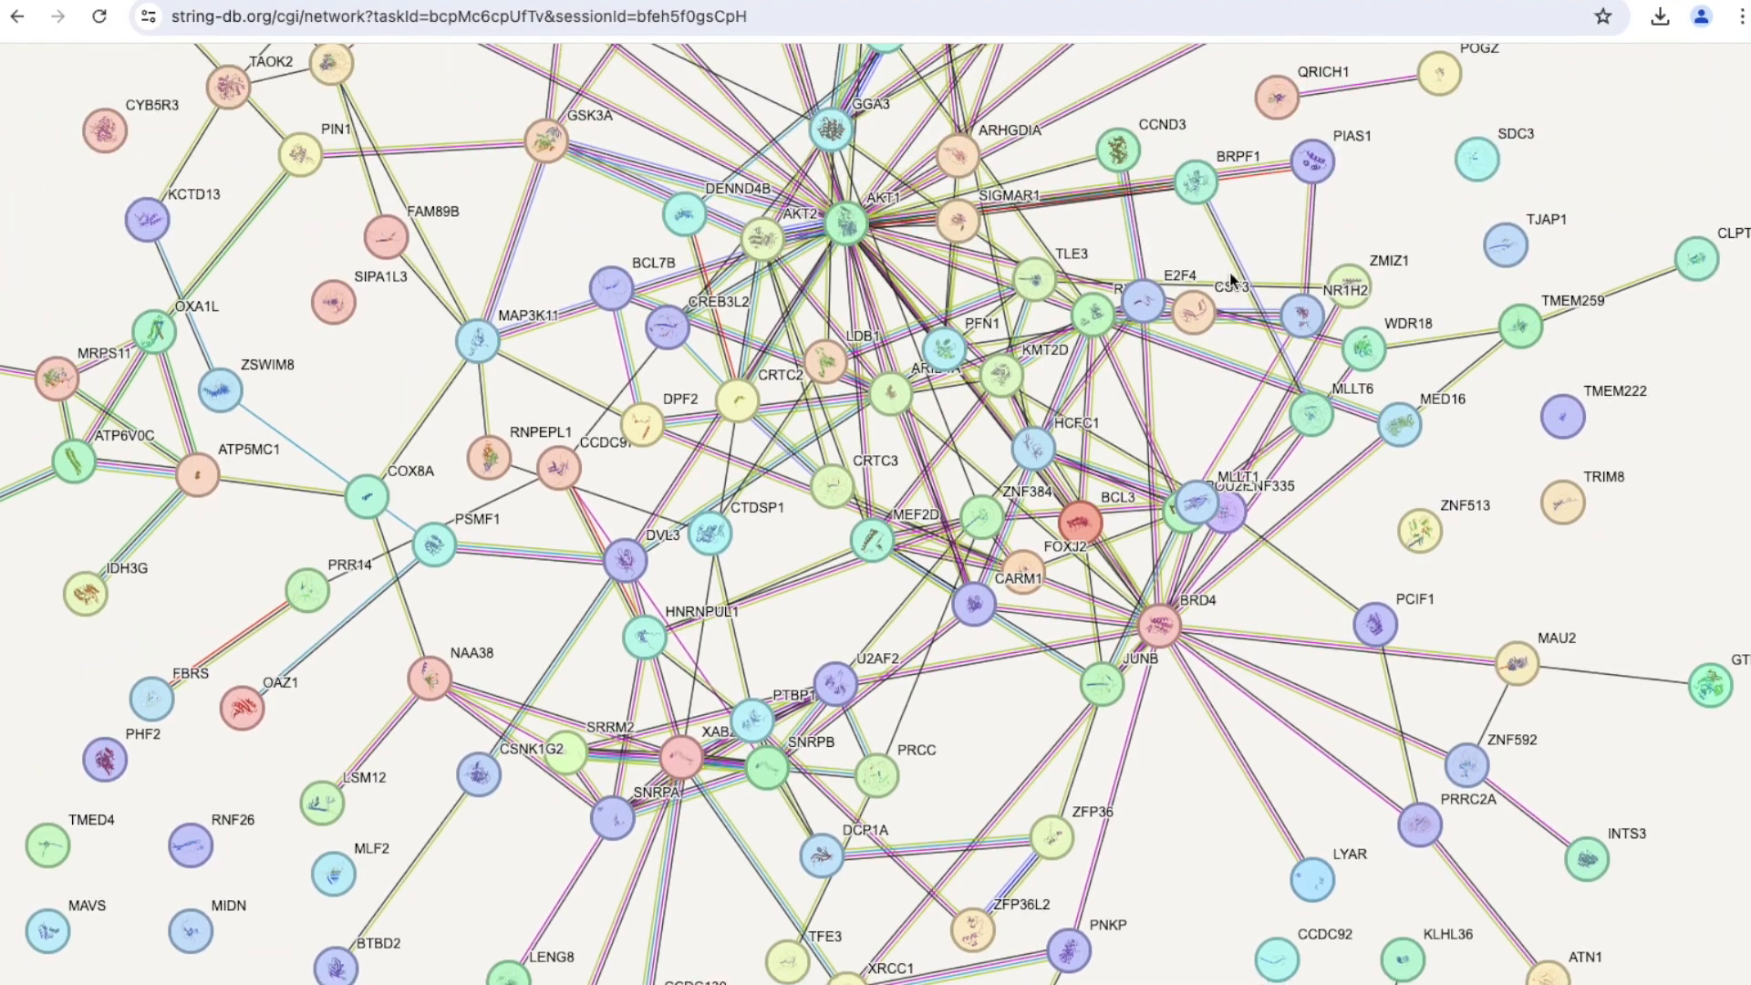
pyautogui.scroll(-2, 1231, 278)
pyautogui.moveTo(1170, 496); pyautogui.dragTo(1257, 539)
pyautogui.scroll(1, 857, 191)
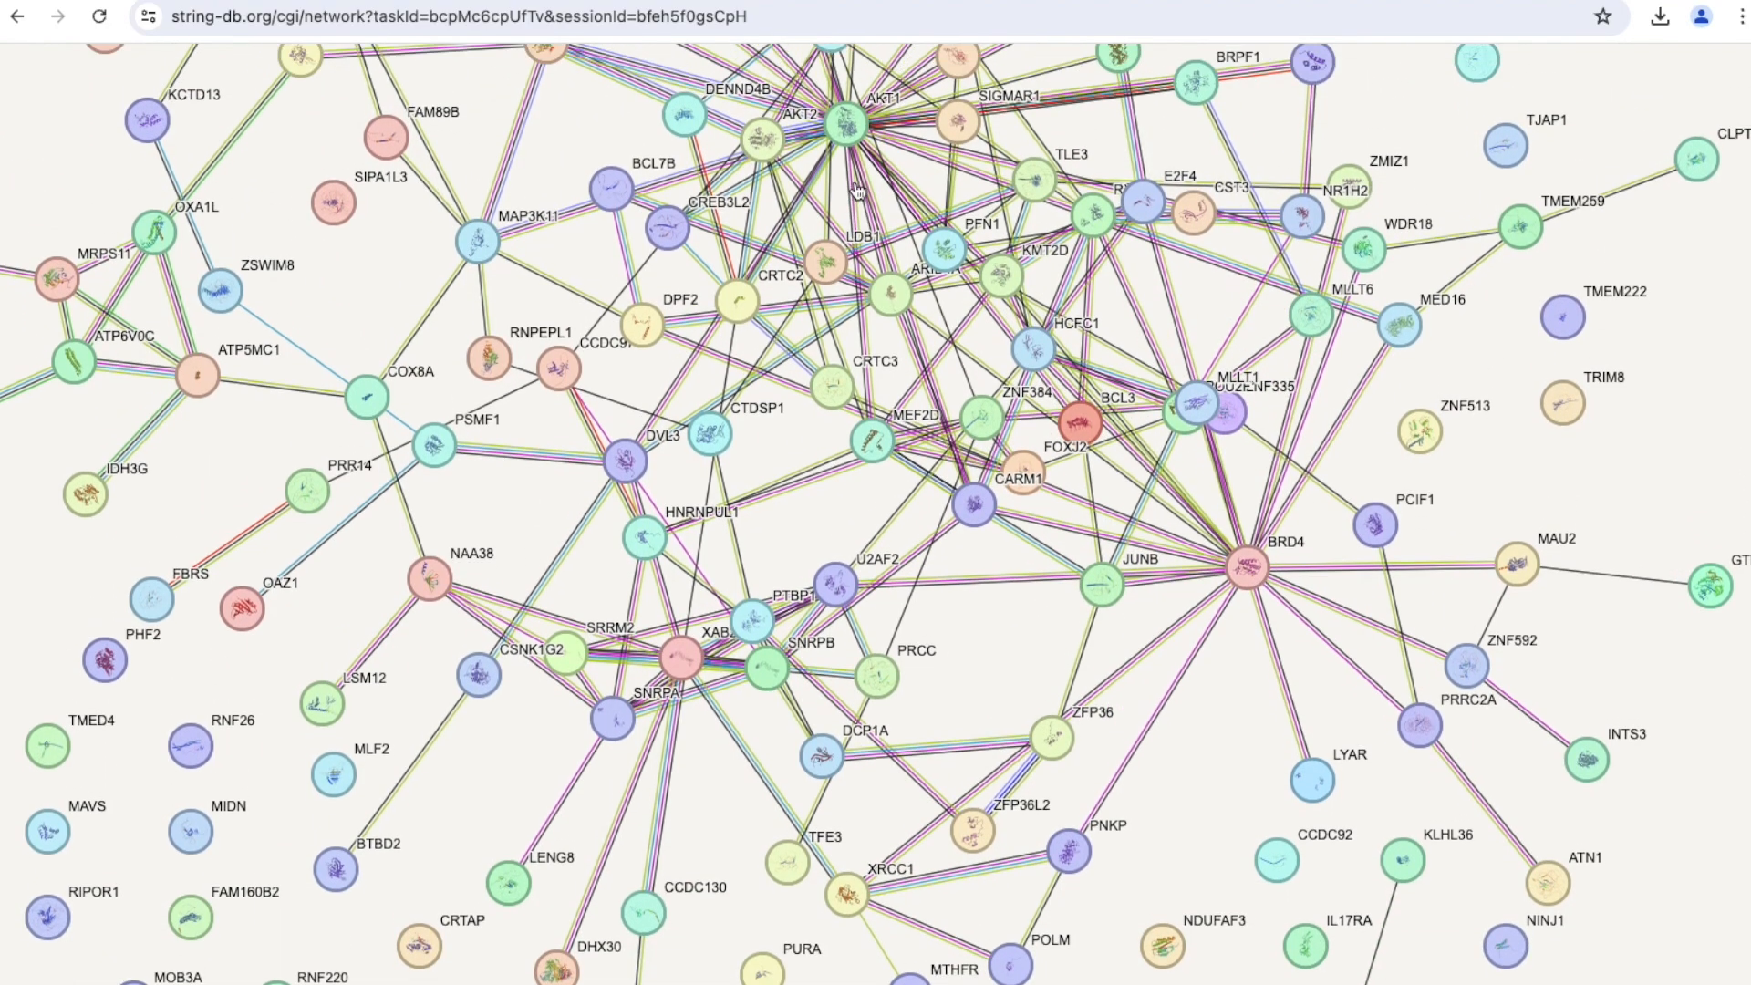
pyautogui.scroll(2, 857, 191)
pyautogui.moveTo(850, 287); pyautogui.dragTo(898, 292)
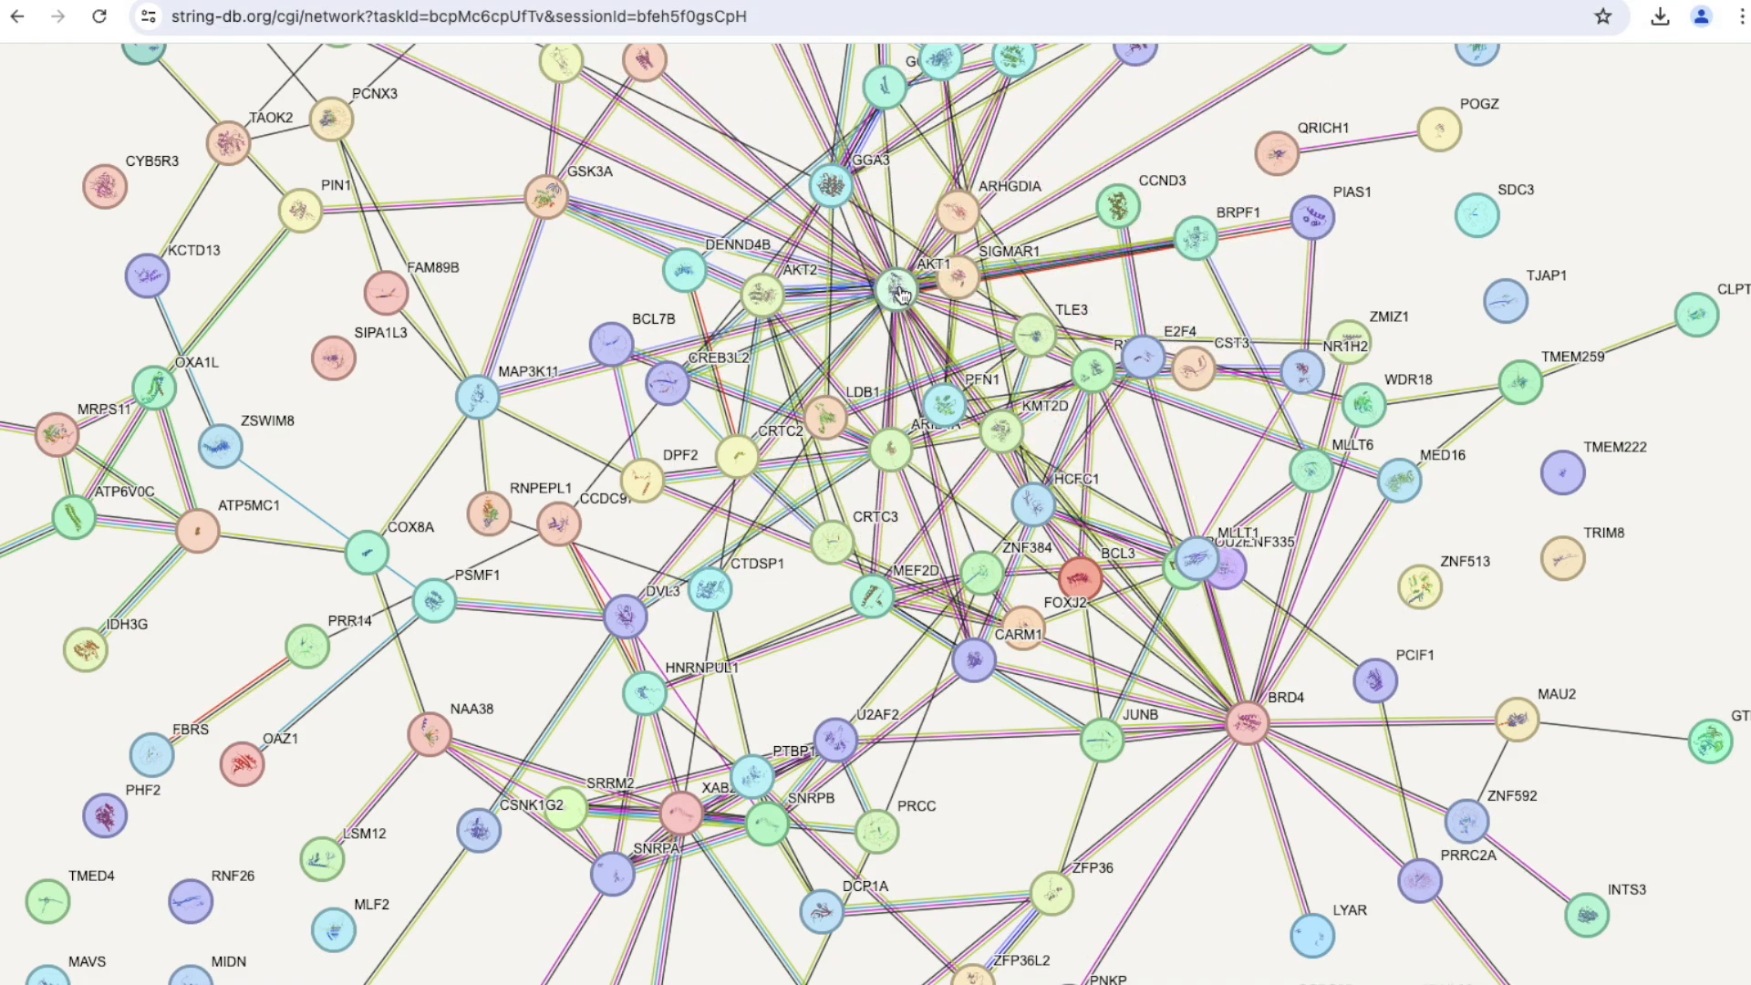
# Show the network's functional enrichment analysis and expand the full Biological Process (Gene Ontology) list.
pyautogui.scroll(-12, 1031, 552)
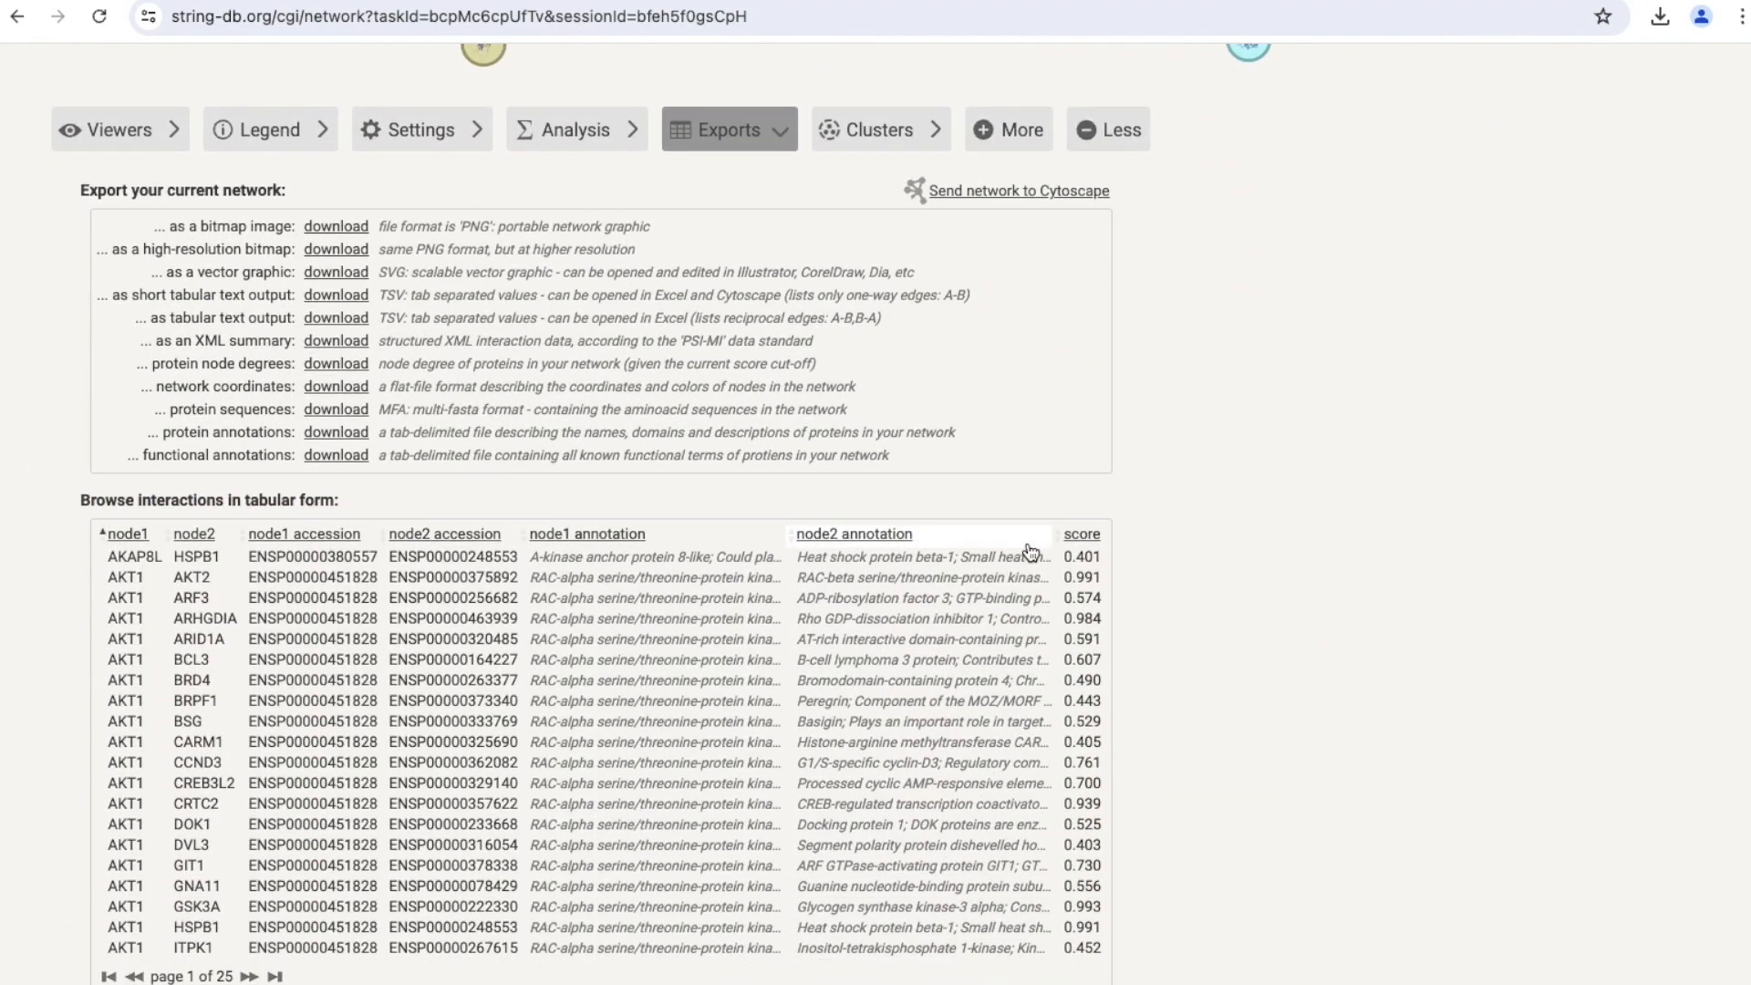
pyautogui.hscroll(-3, 1026, 550)
pyautogui.scroll(2, 1026, 551)
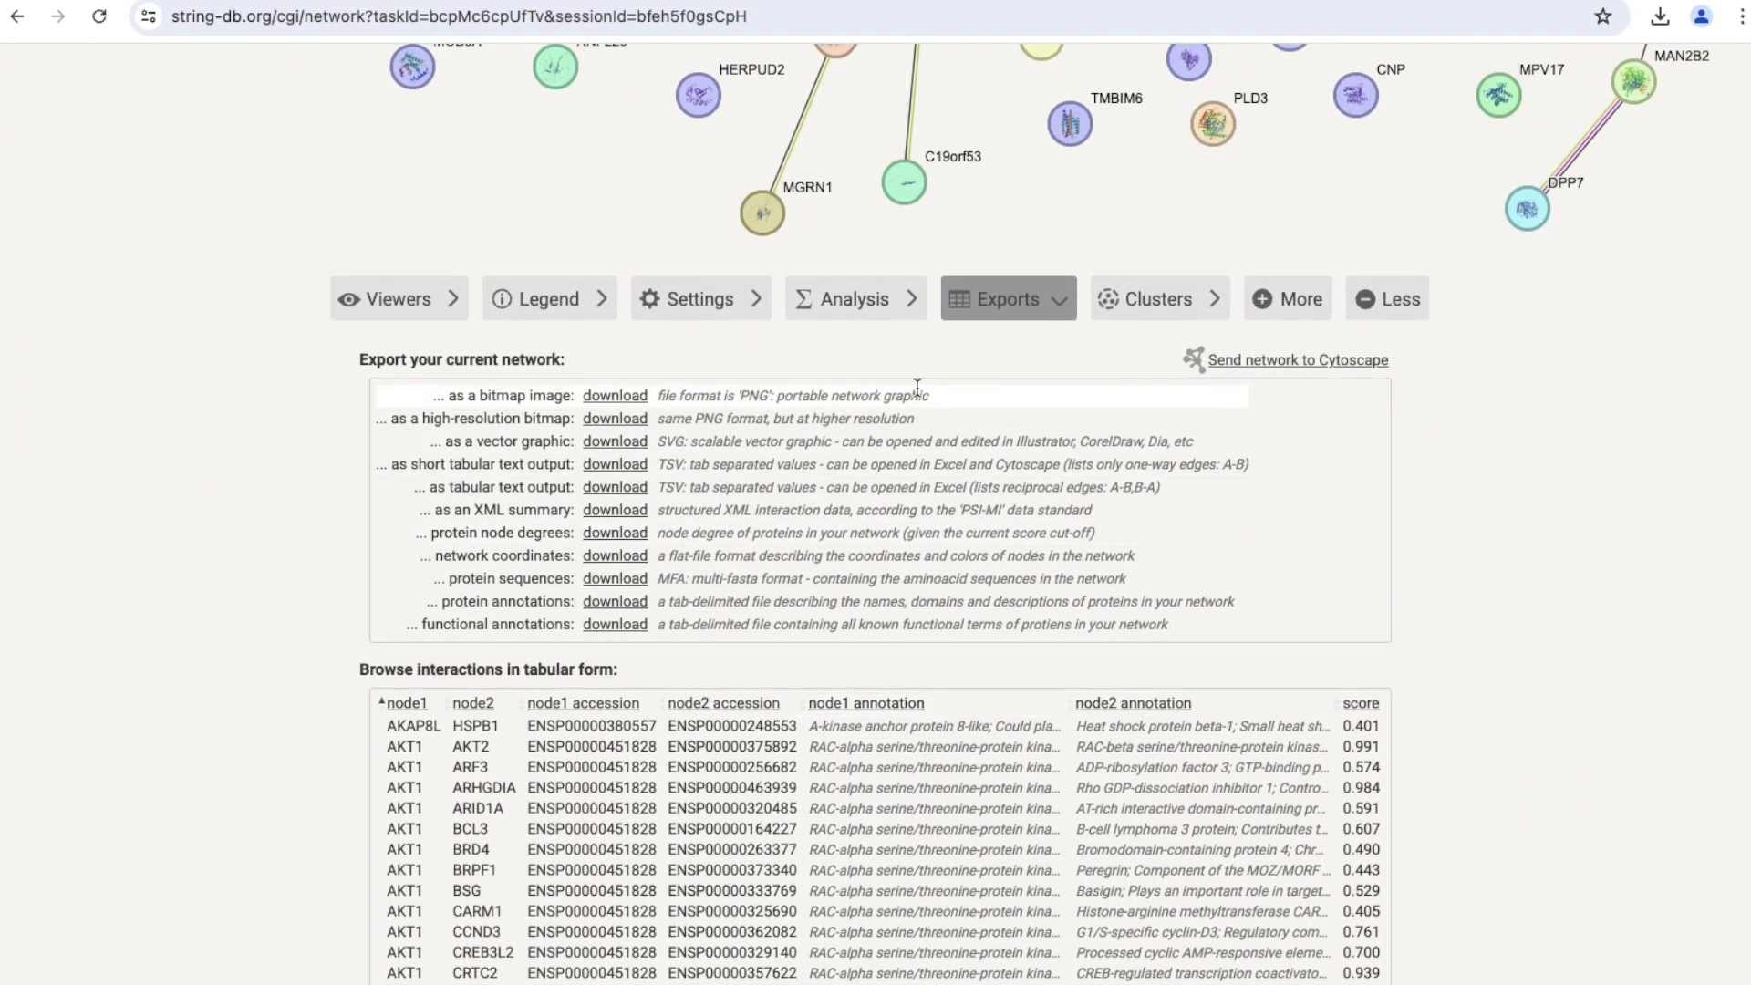
pyautogui.click(856, 306)
pyautogui.scroll(-3, 1009, 724)
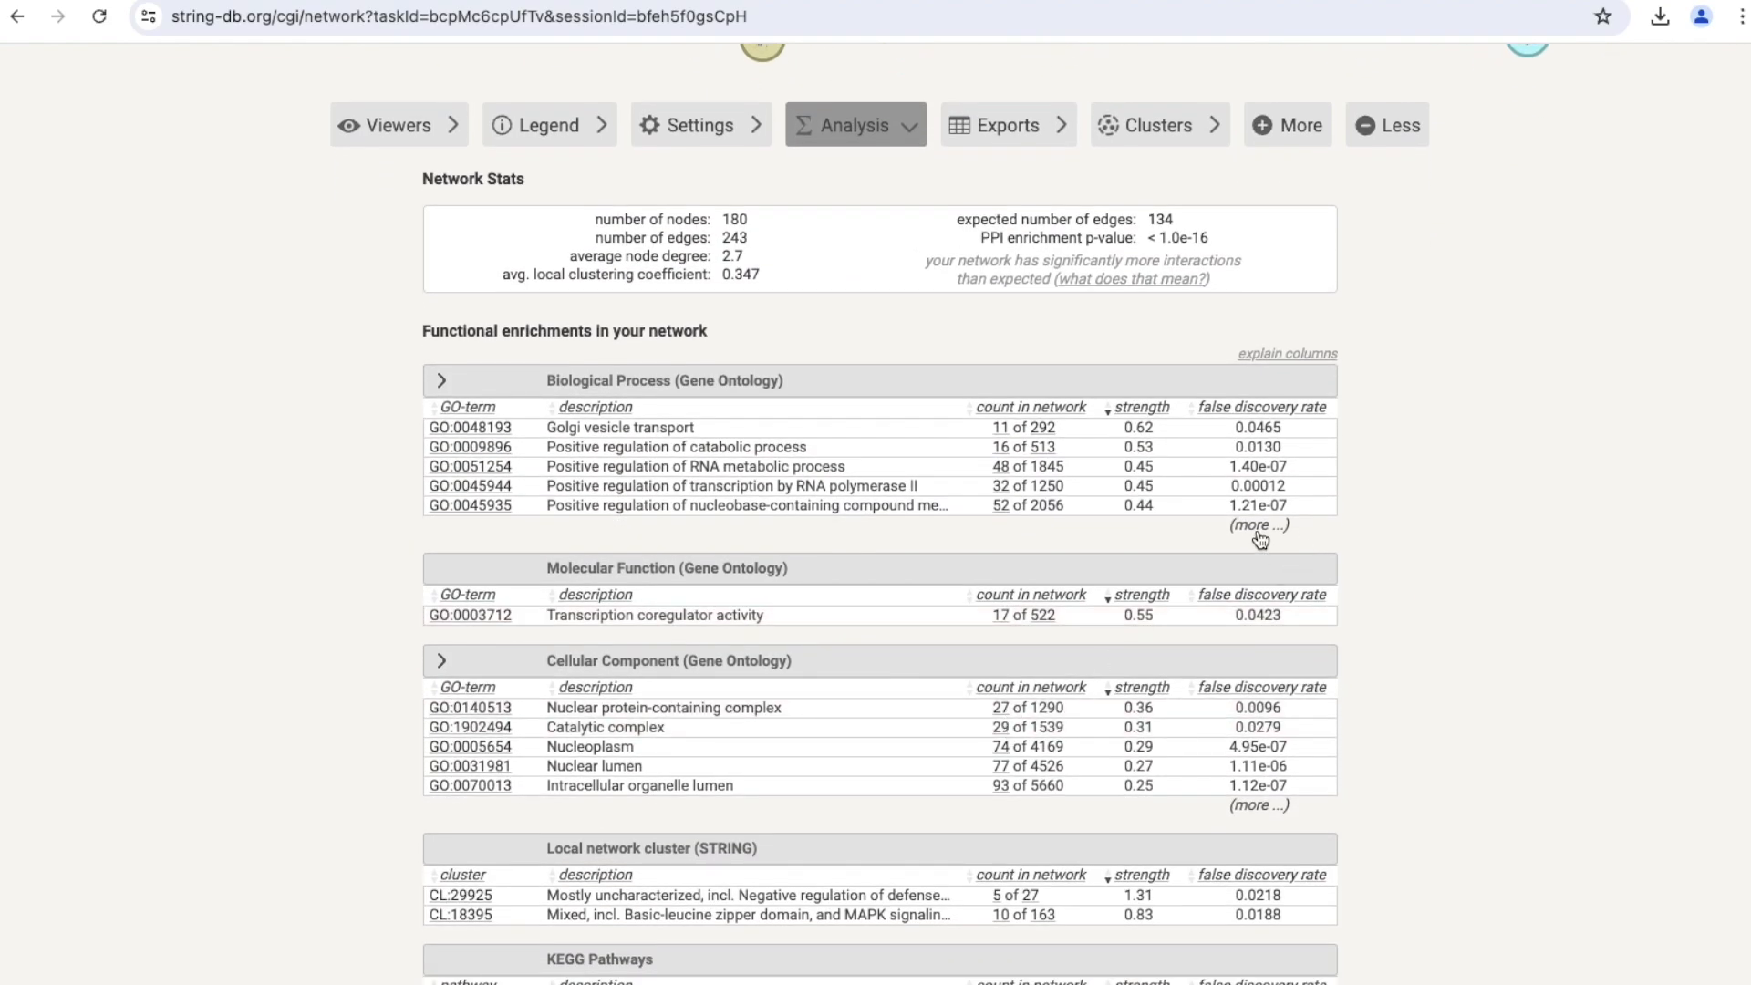
pyautogui.click(1257, 528)
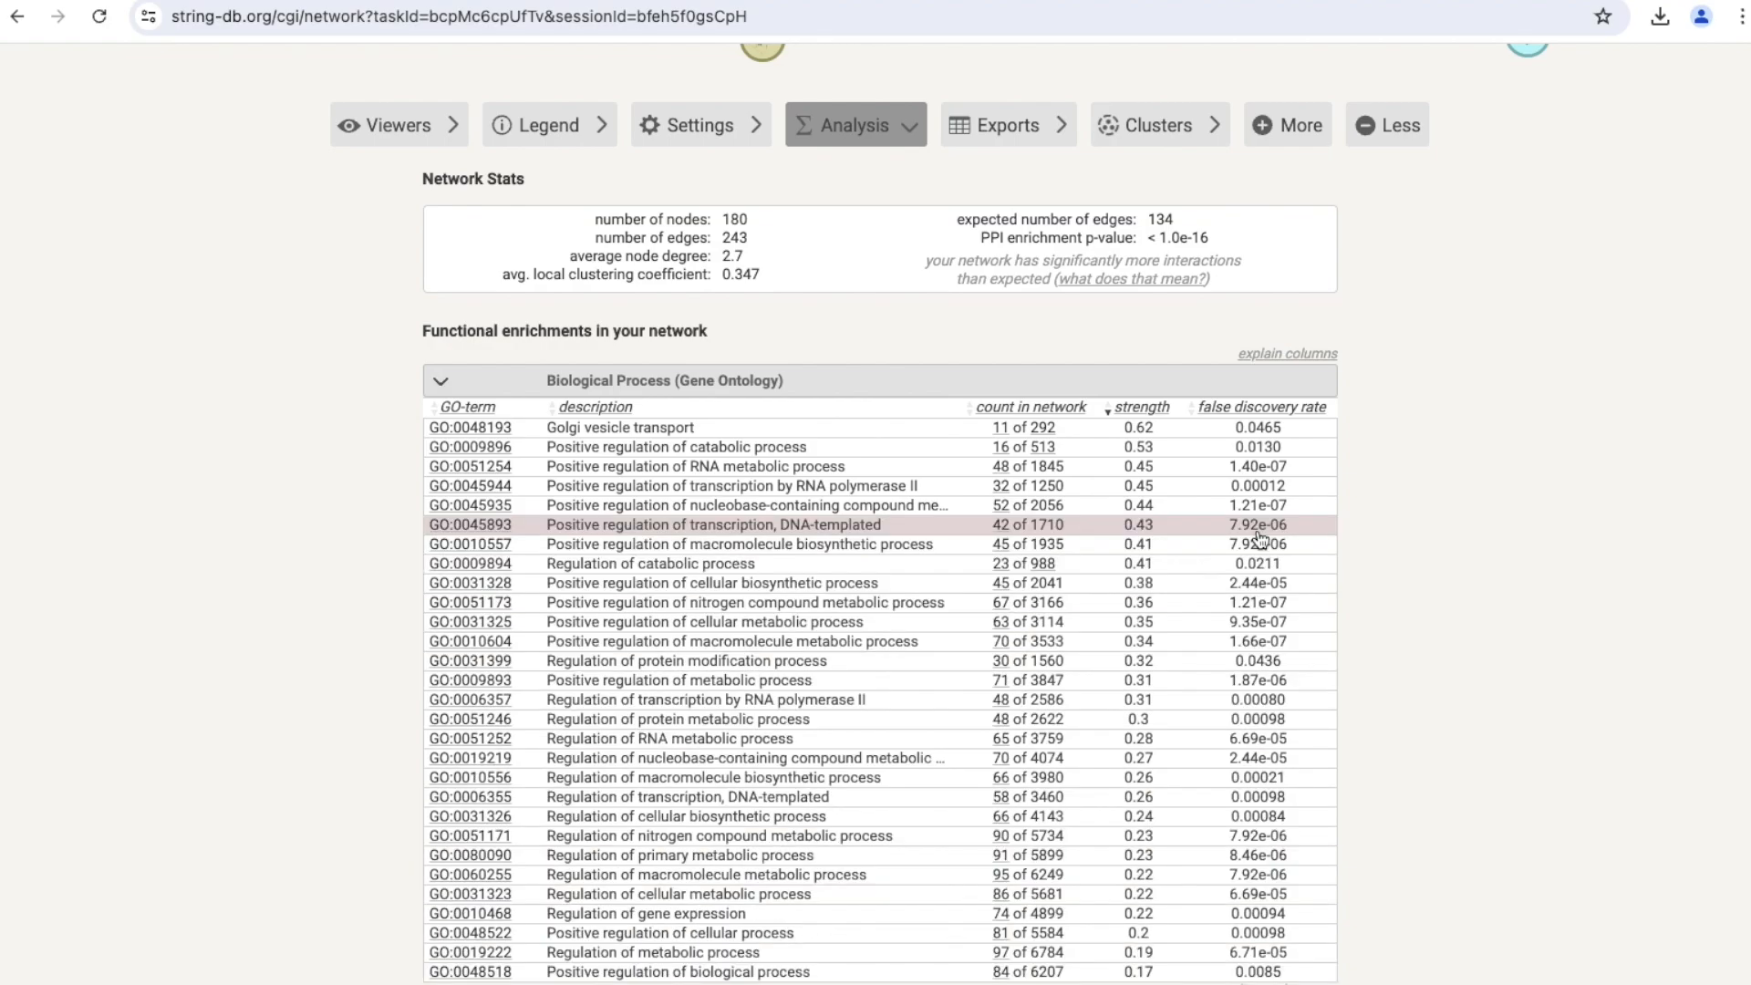
# Sort the Biological Process terms by ascending false discovery rate and review the list.
pyautogui.scroll(5, 1259, 535)
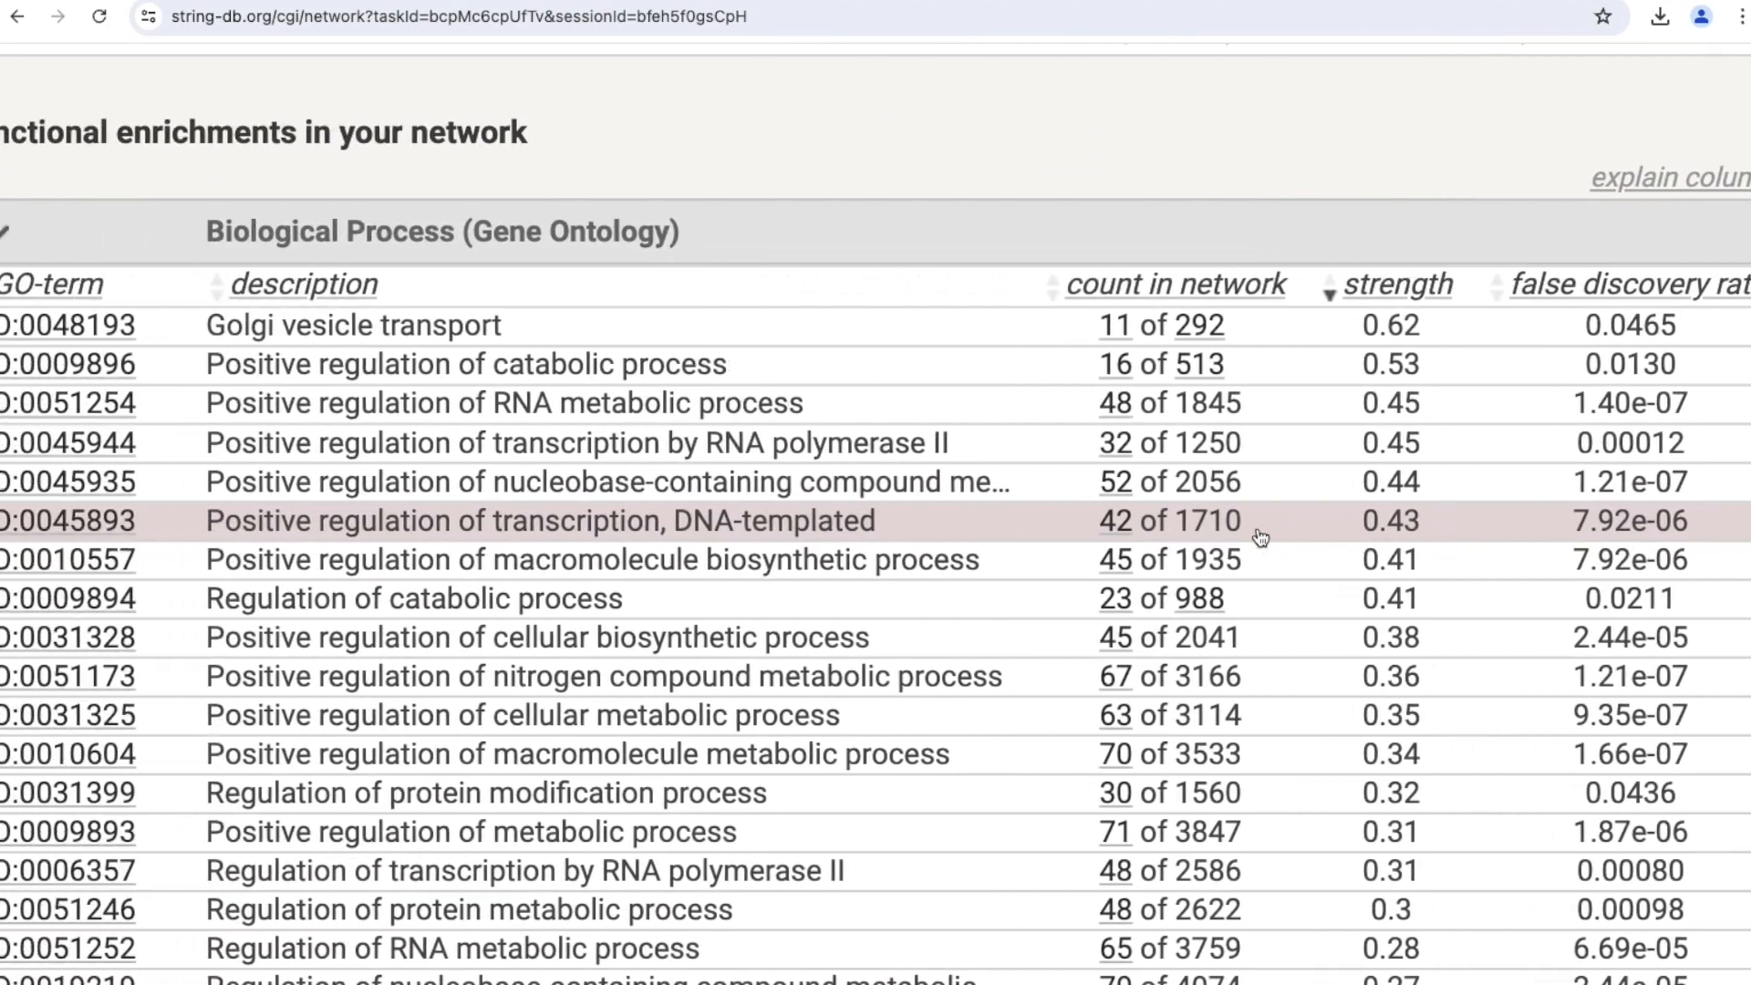
pyautogui.hscroll(-1, 1260, 538)
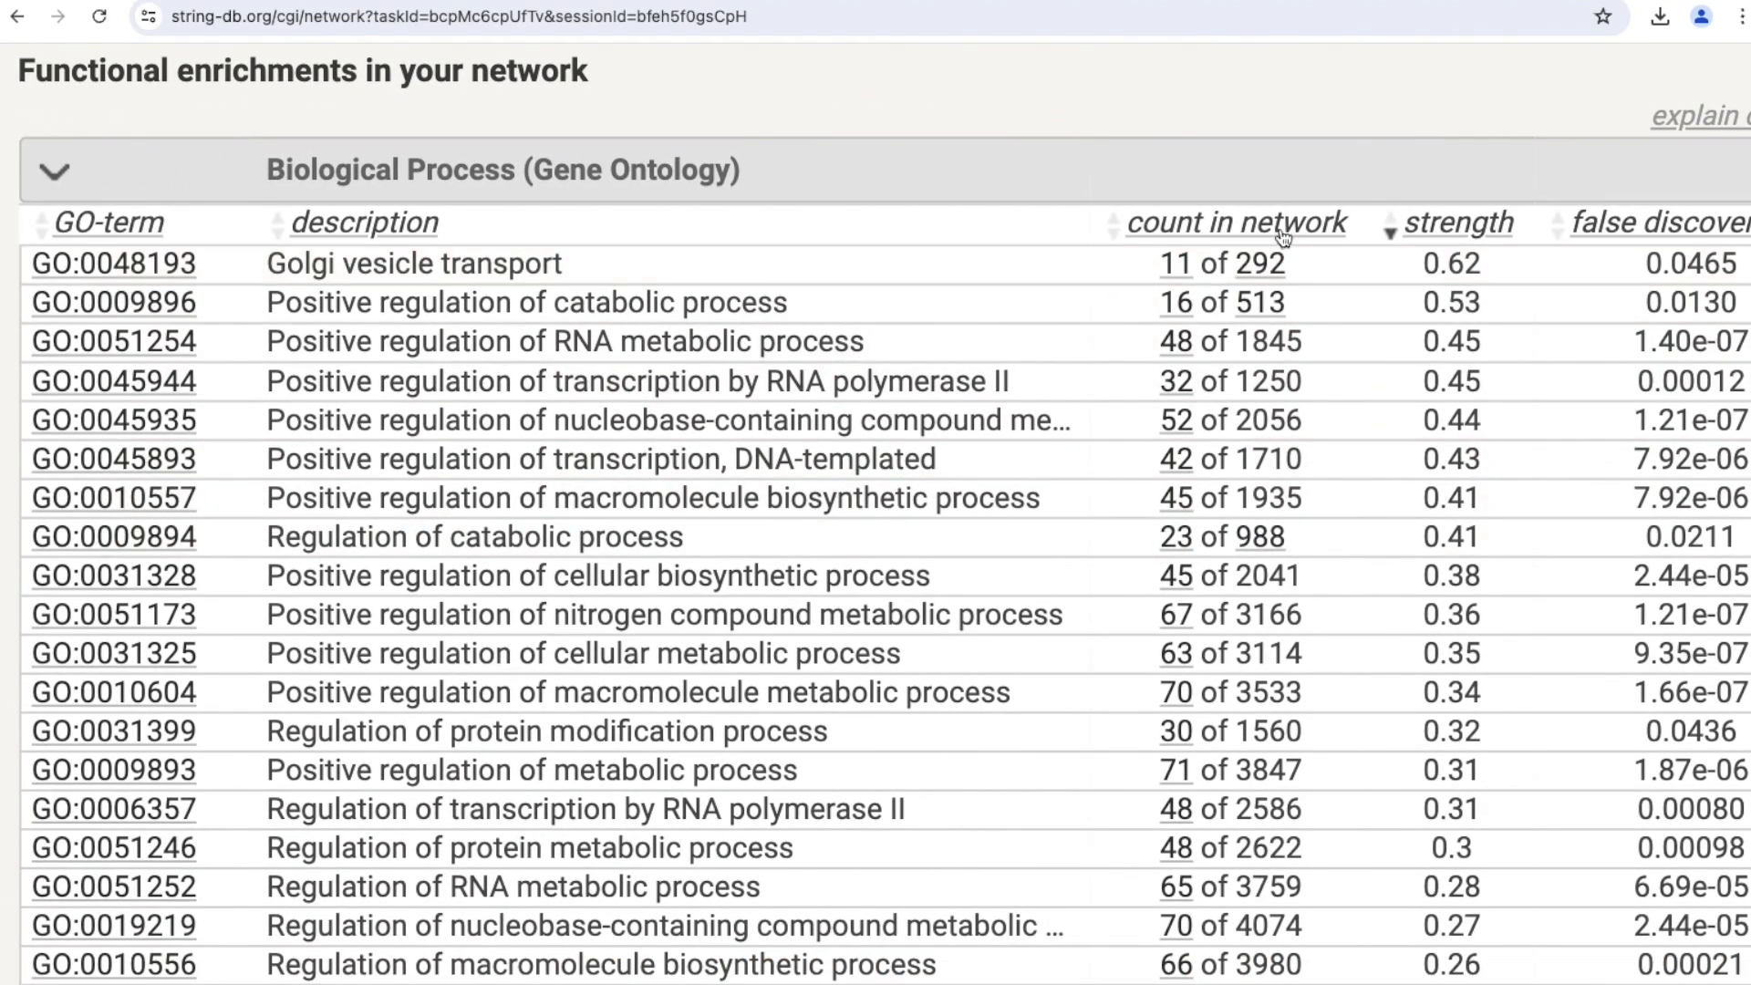
pyautogui.hscroll(1, 1555, 328)
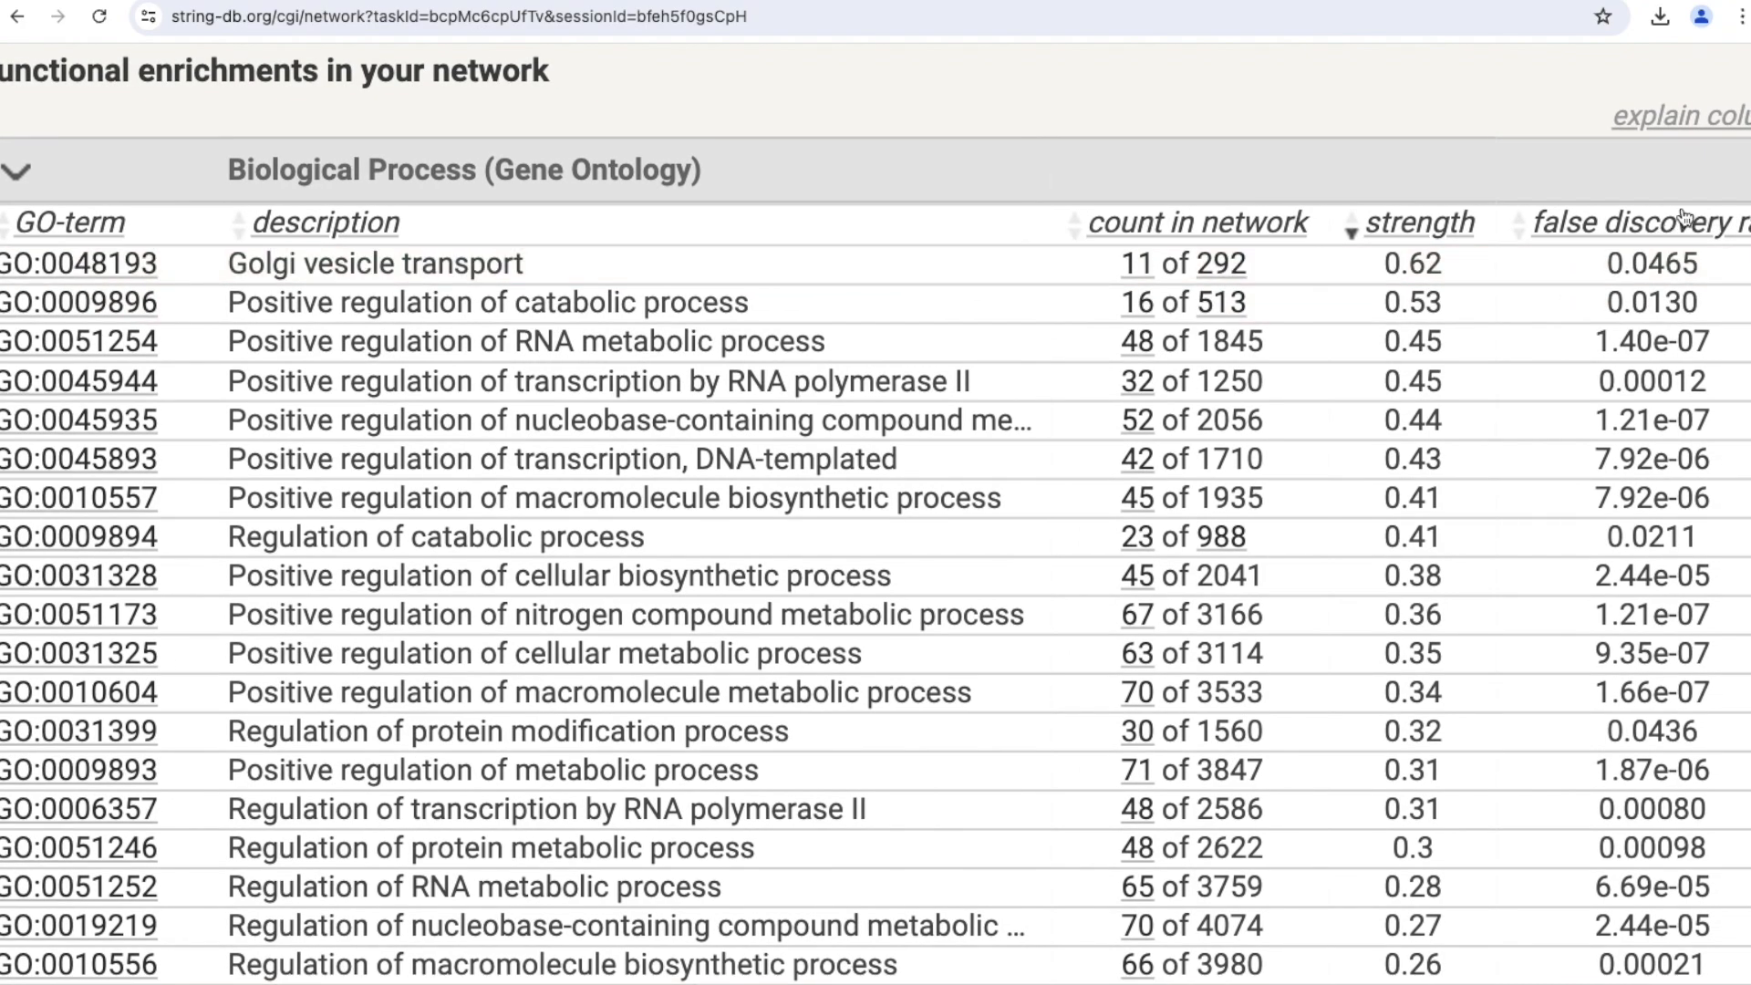
pyautogui.click(1674, 233)
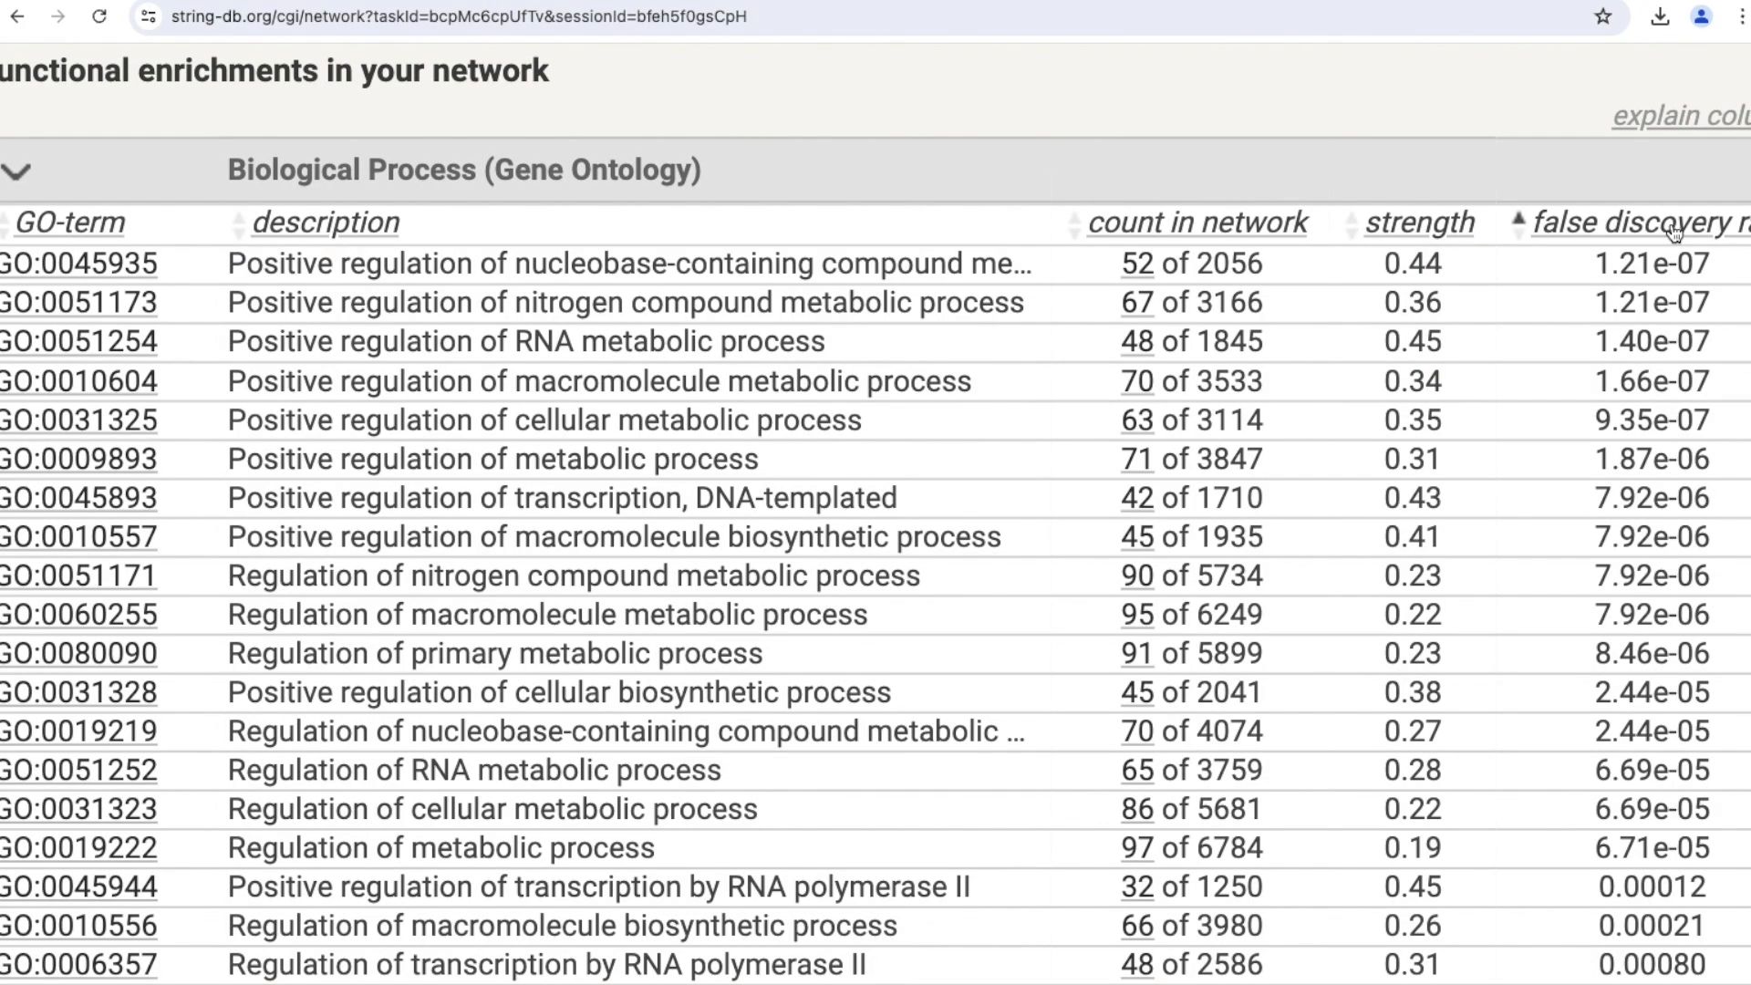
pyautogui.scroll(-1, 1044, 709)
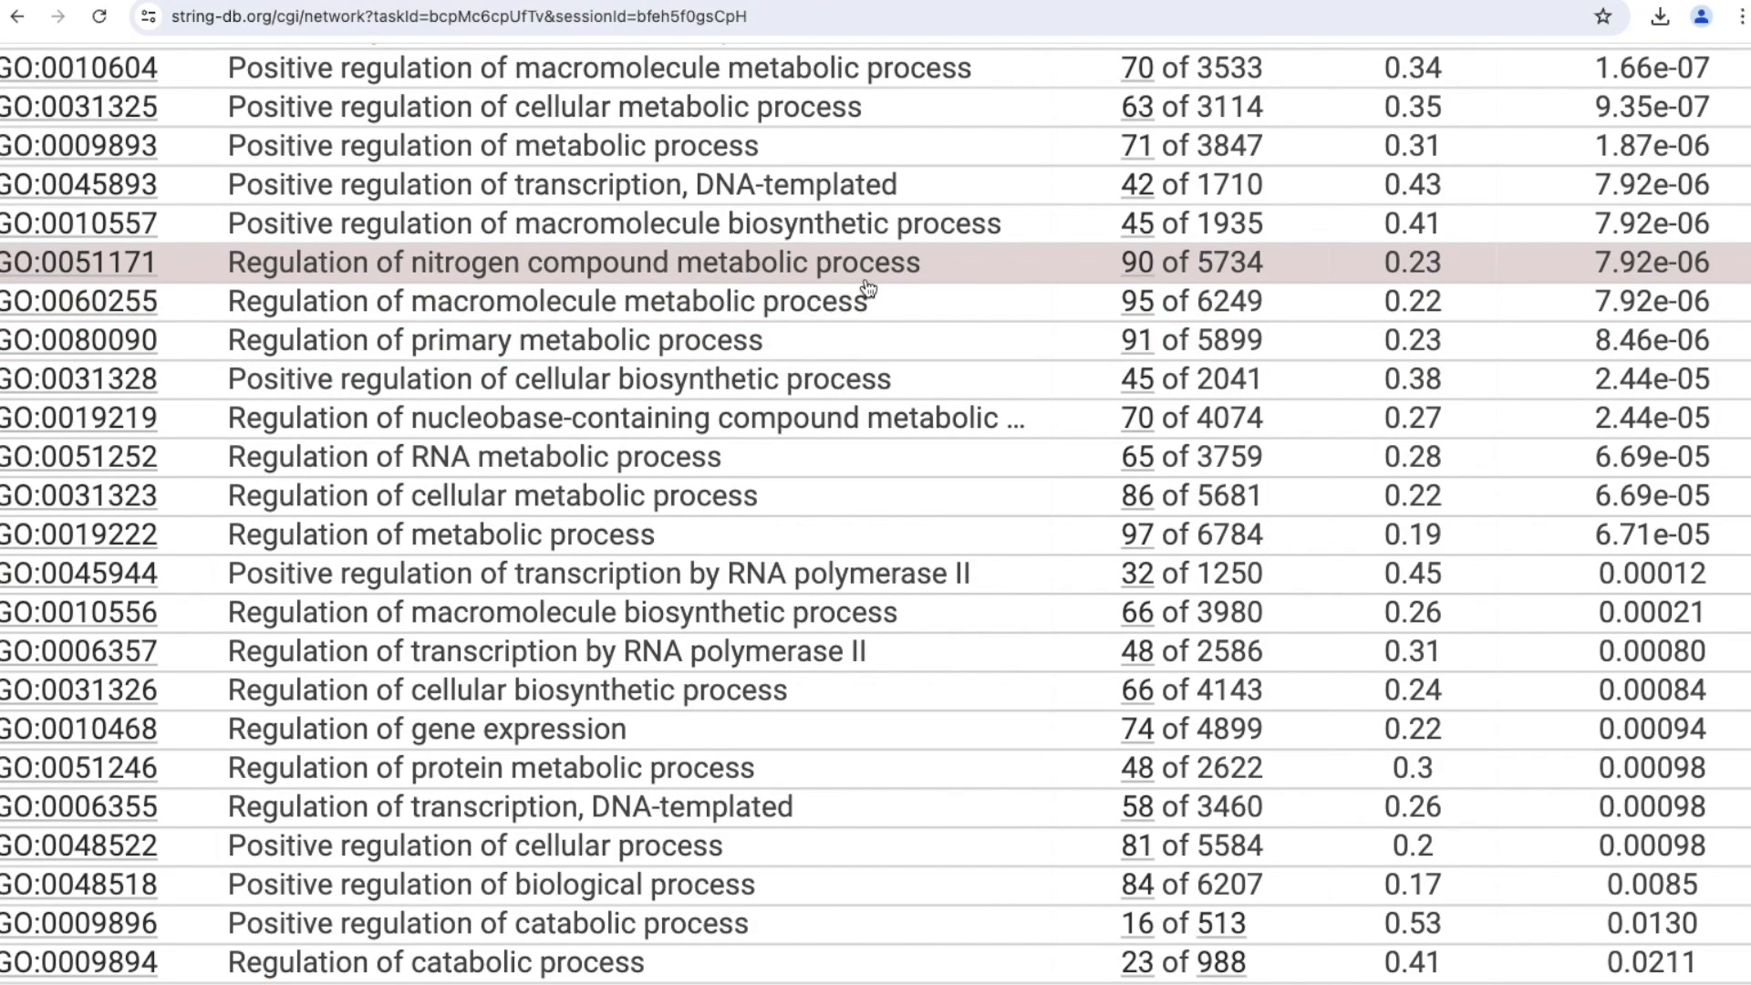
pyautogui.scroll(-1, 871, 338)
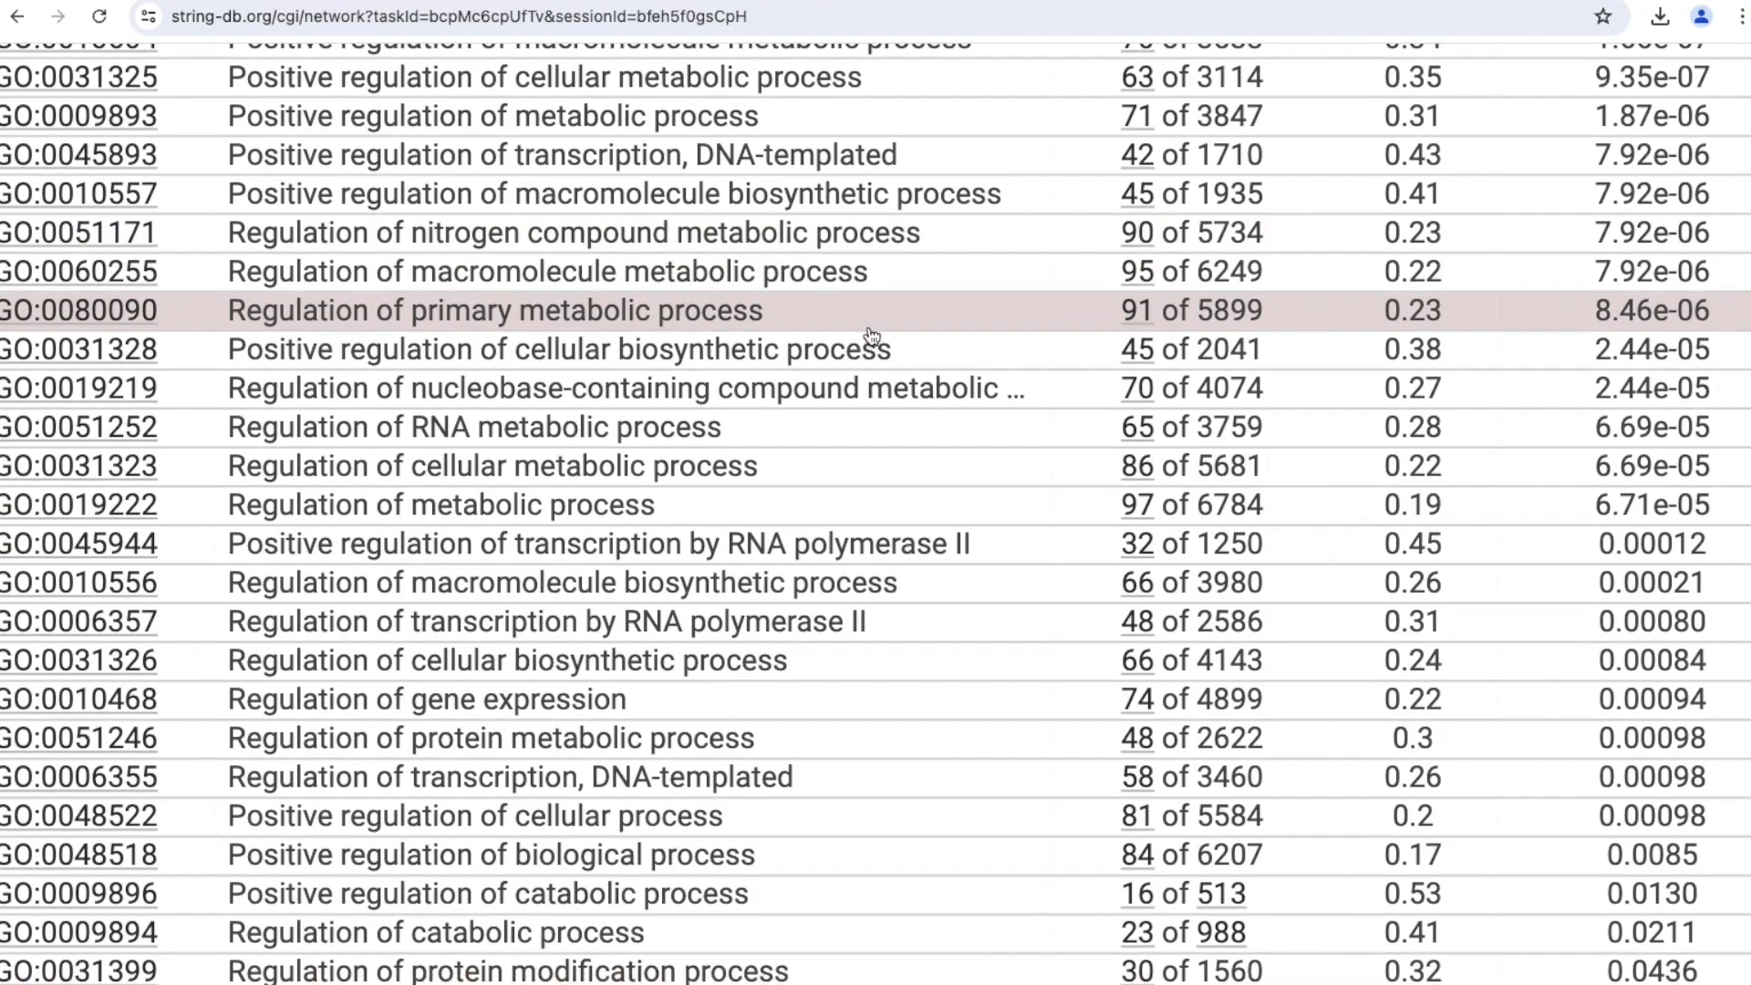
# Review the rest of the Biological Process terms together with their counts, strengths and false discovery rates.
pyautogui.hscroll(-3, 870, 337)
pyautogui.scroll(-1, 871, 337)
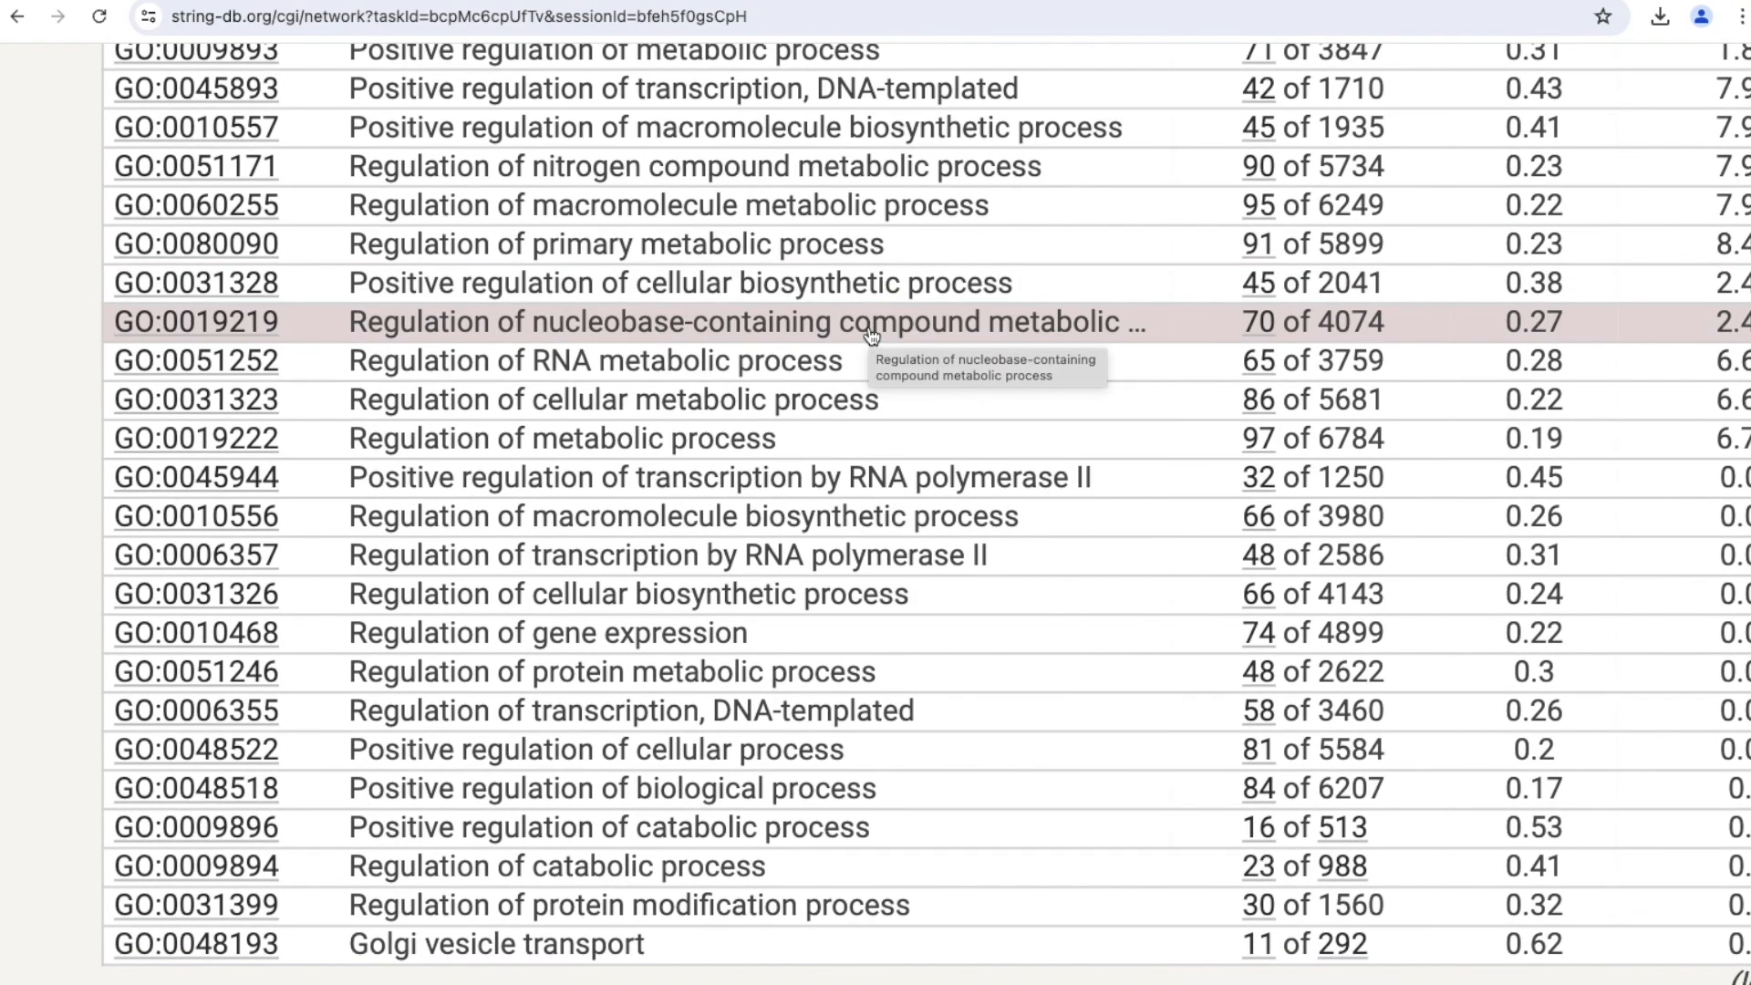
pyautogui.hscroll(1, 871, 338)
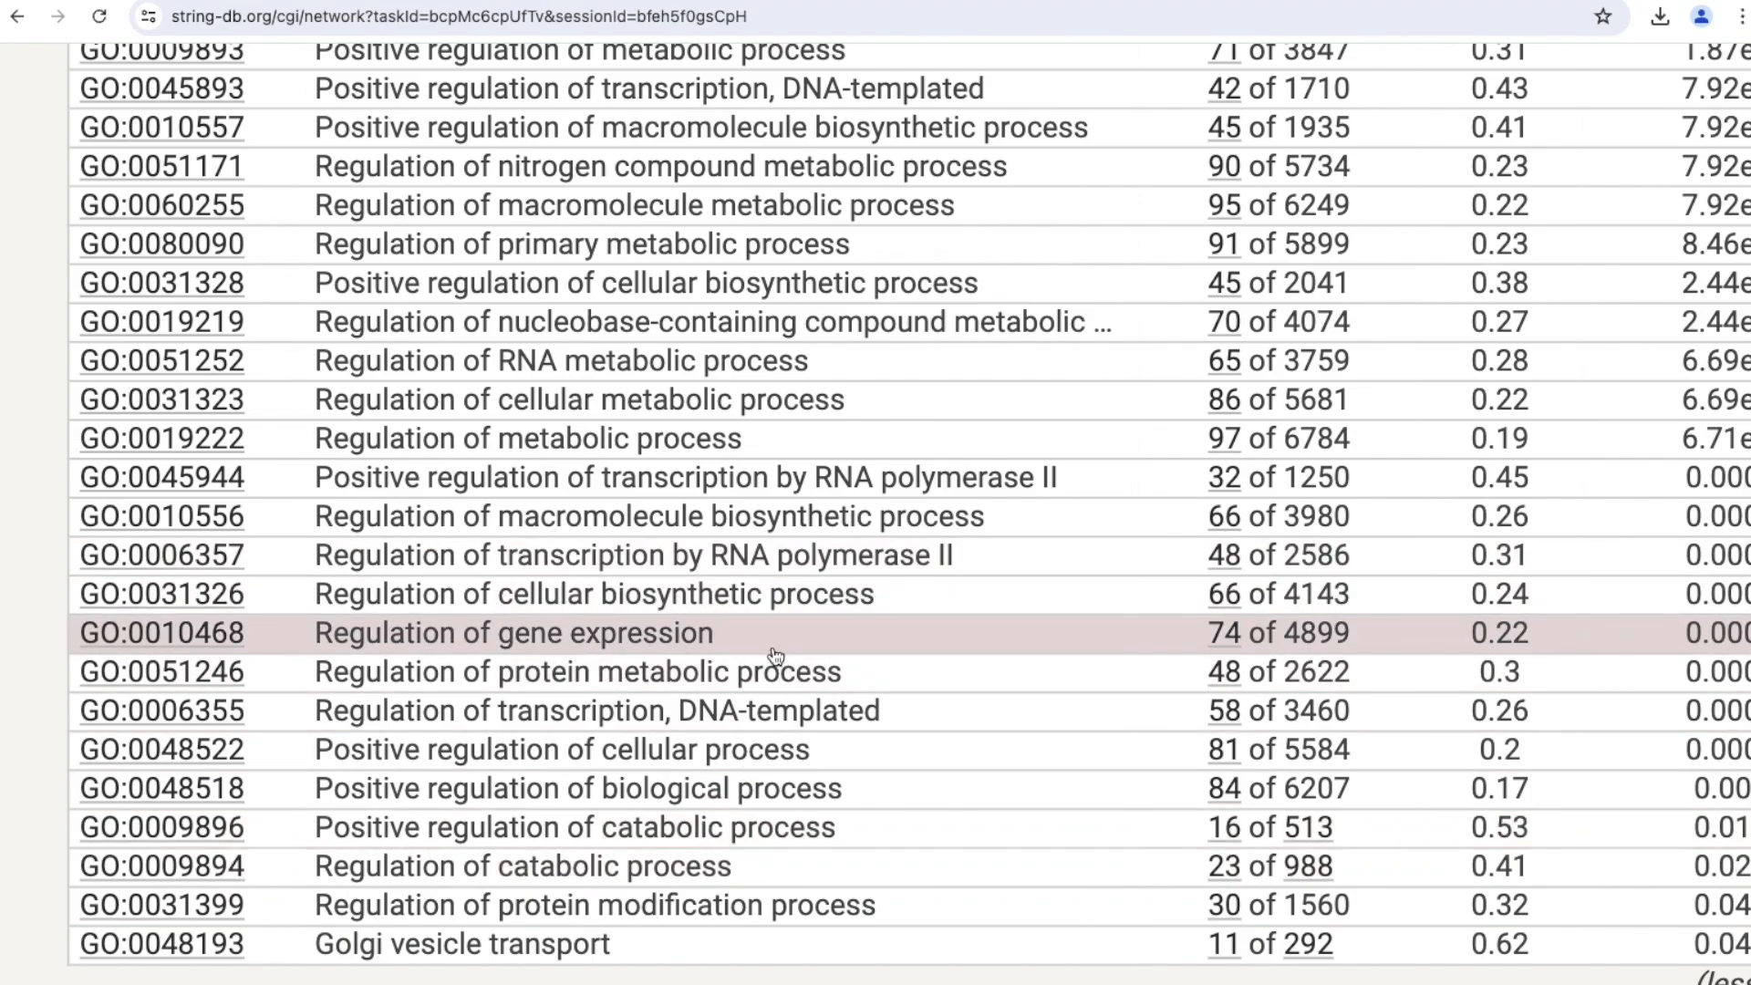
pyautogui.scroll(-1, 775, 655)
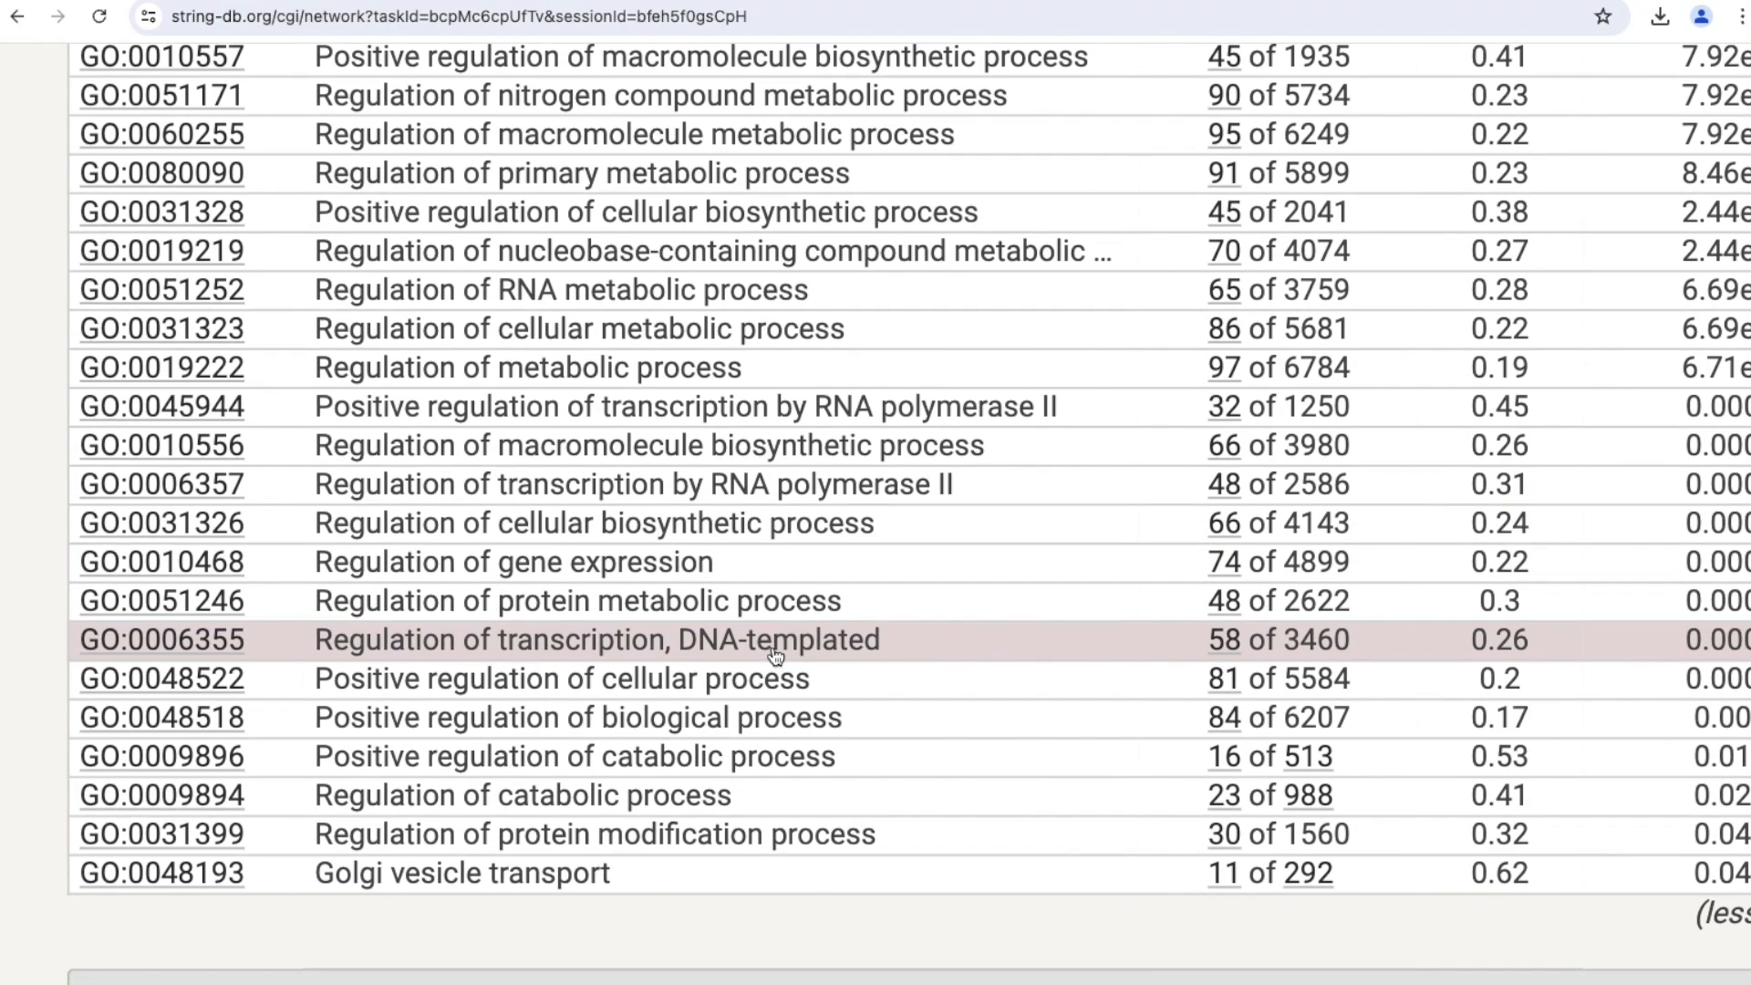
pyautogui.scroll(2, 775, 655)
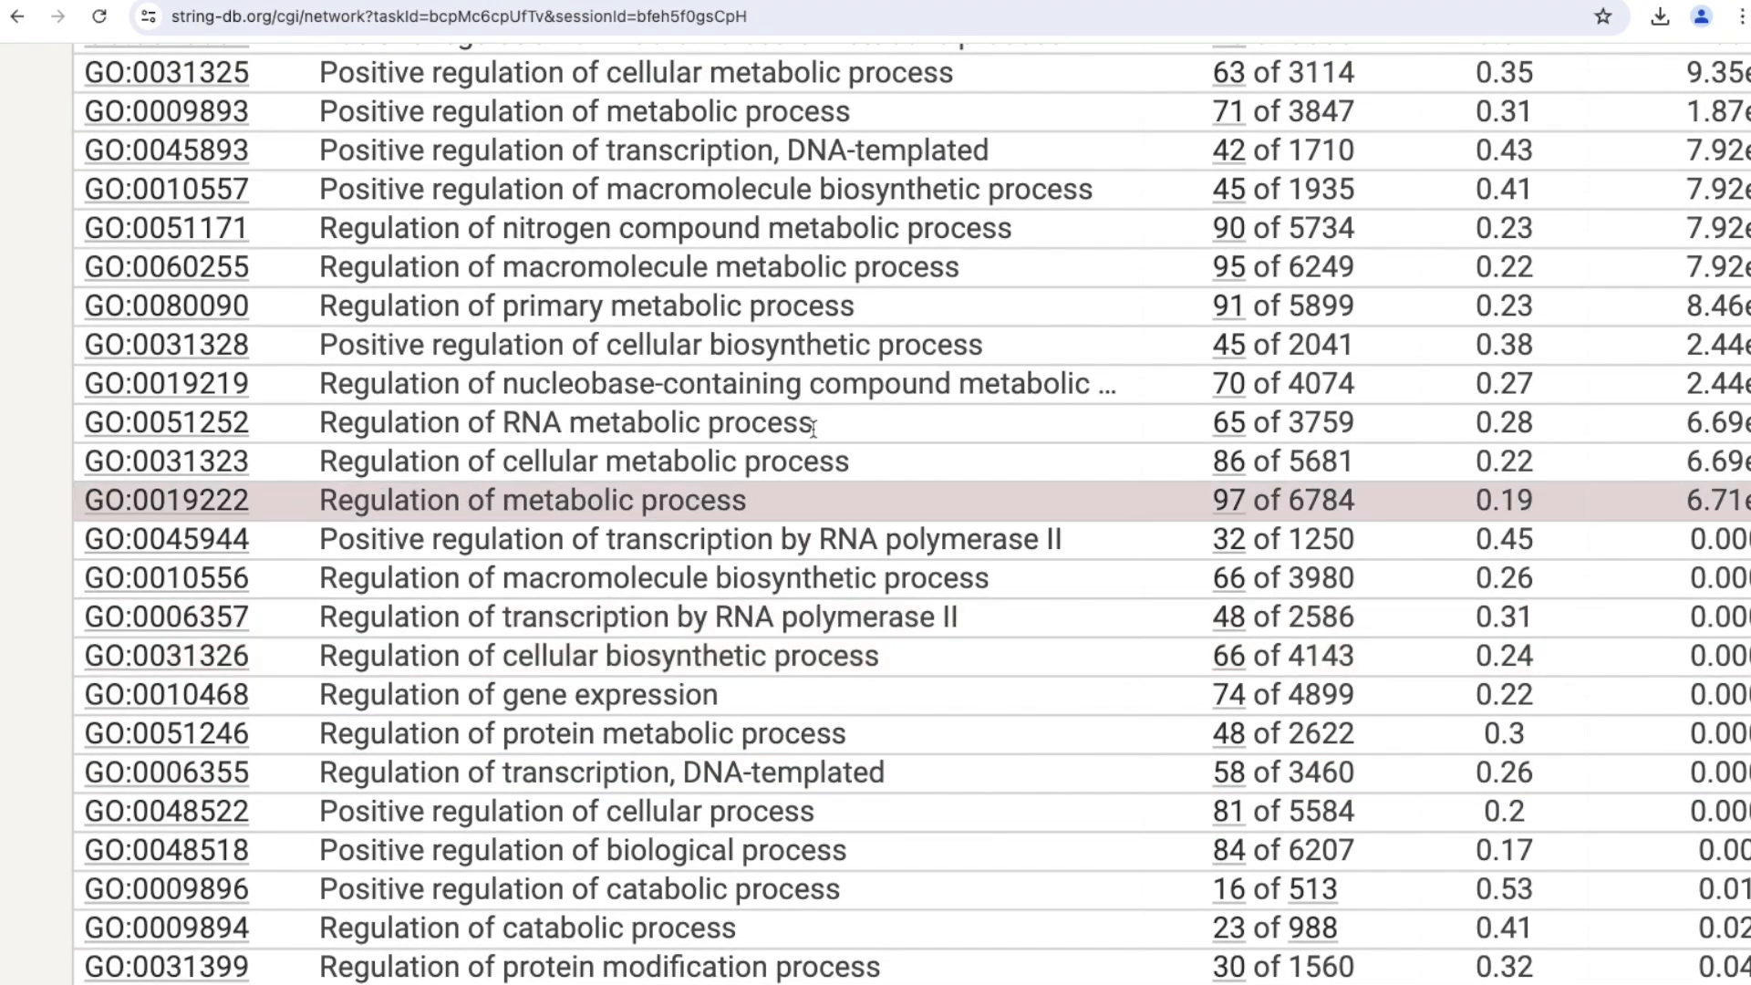
pyautogui.hscroll(5, 811, 356)
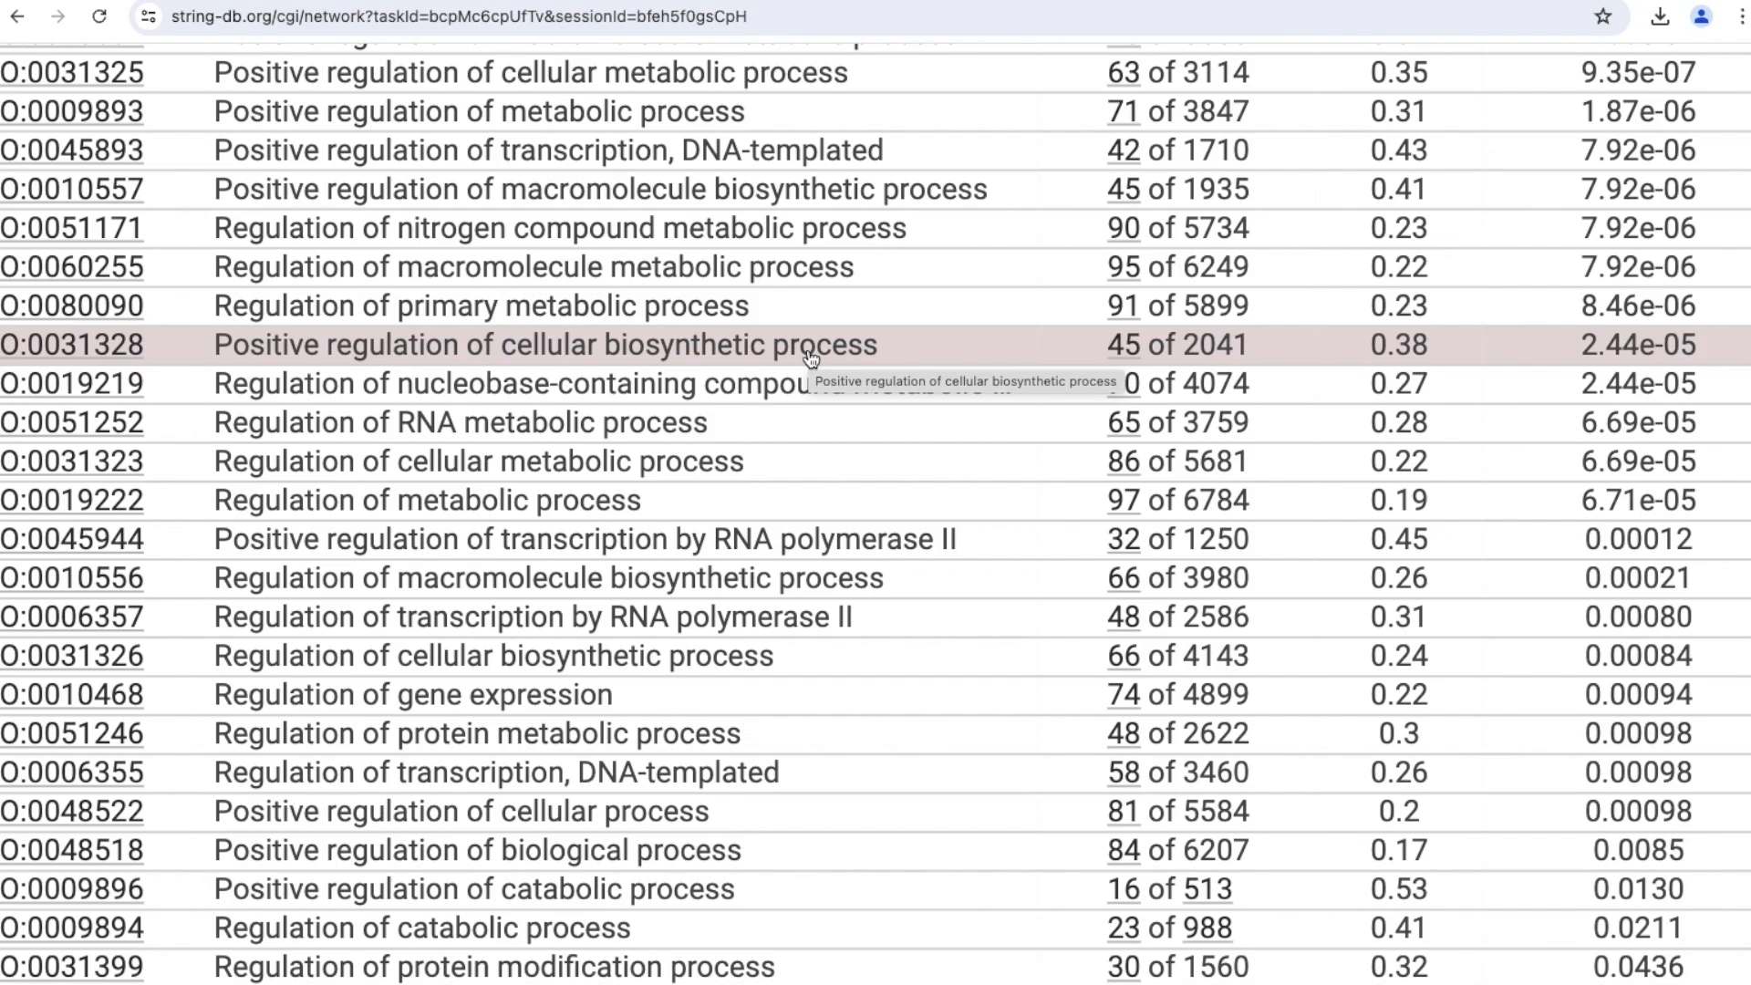
# Highlight the network proteins annotated with Transcription coregulator activity and with Positive regulation of macromolecule metabolic process.
pyautogui.scroll(-7, 811, 357)
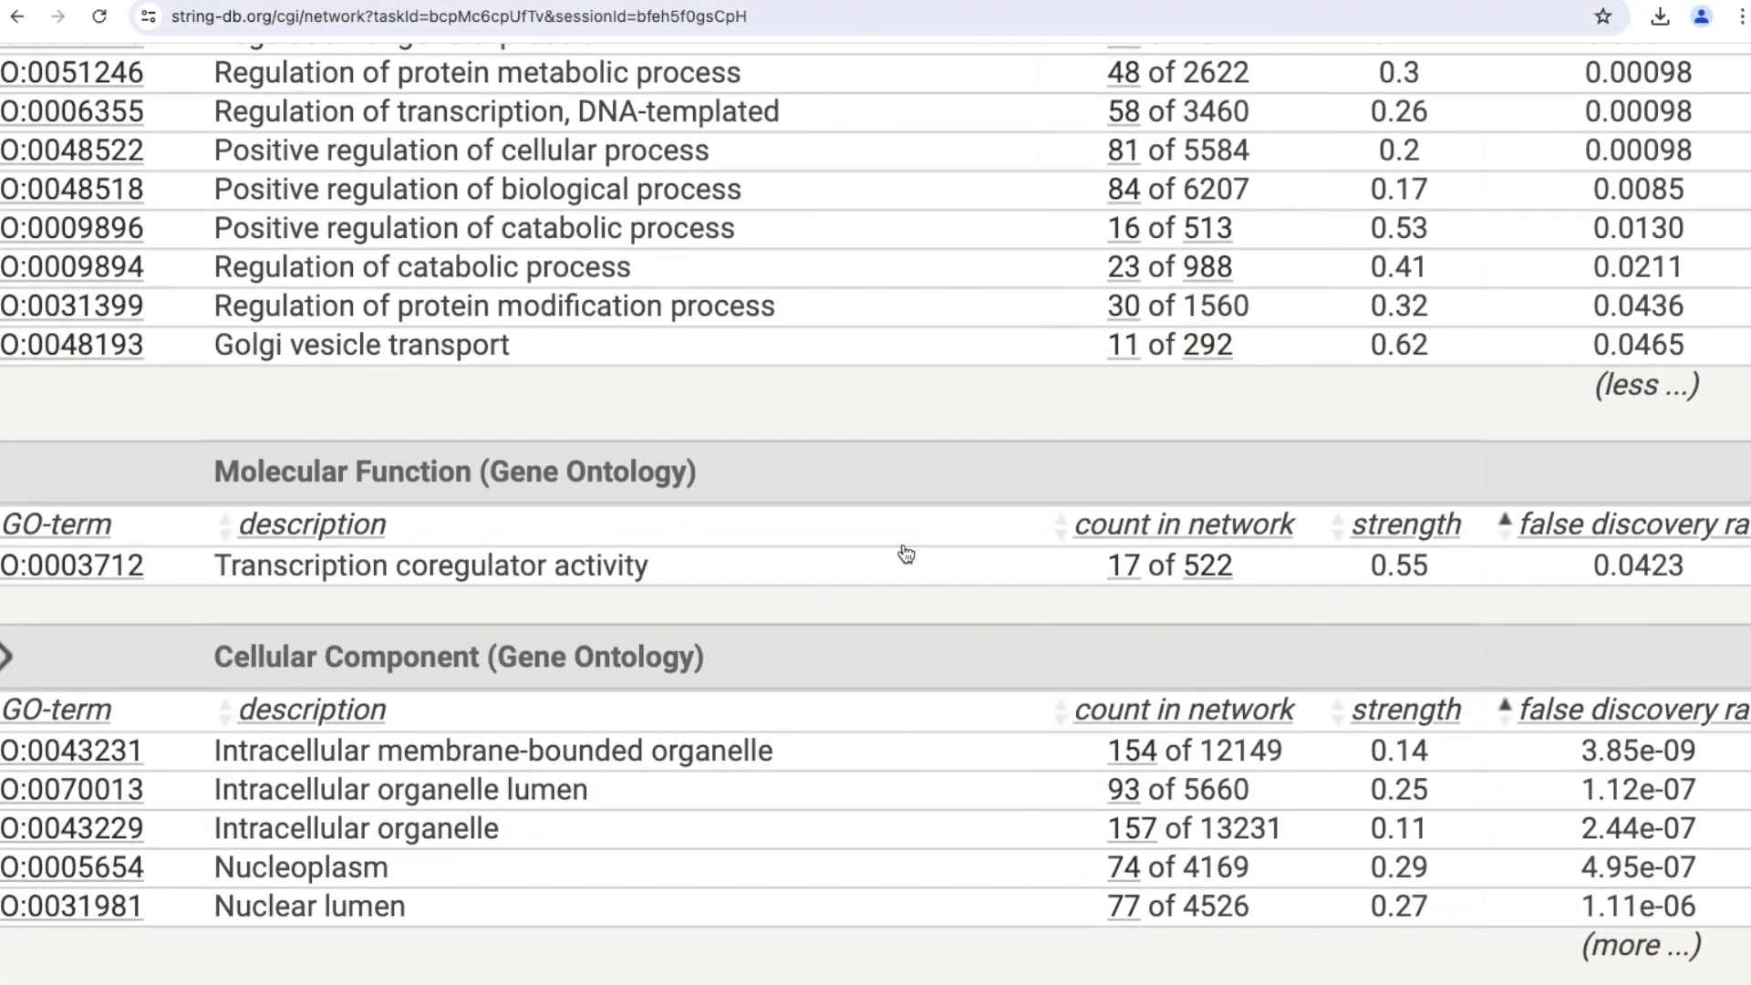
pyautogui.click(820, 556)
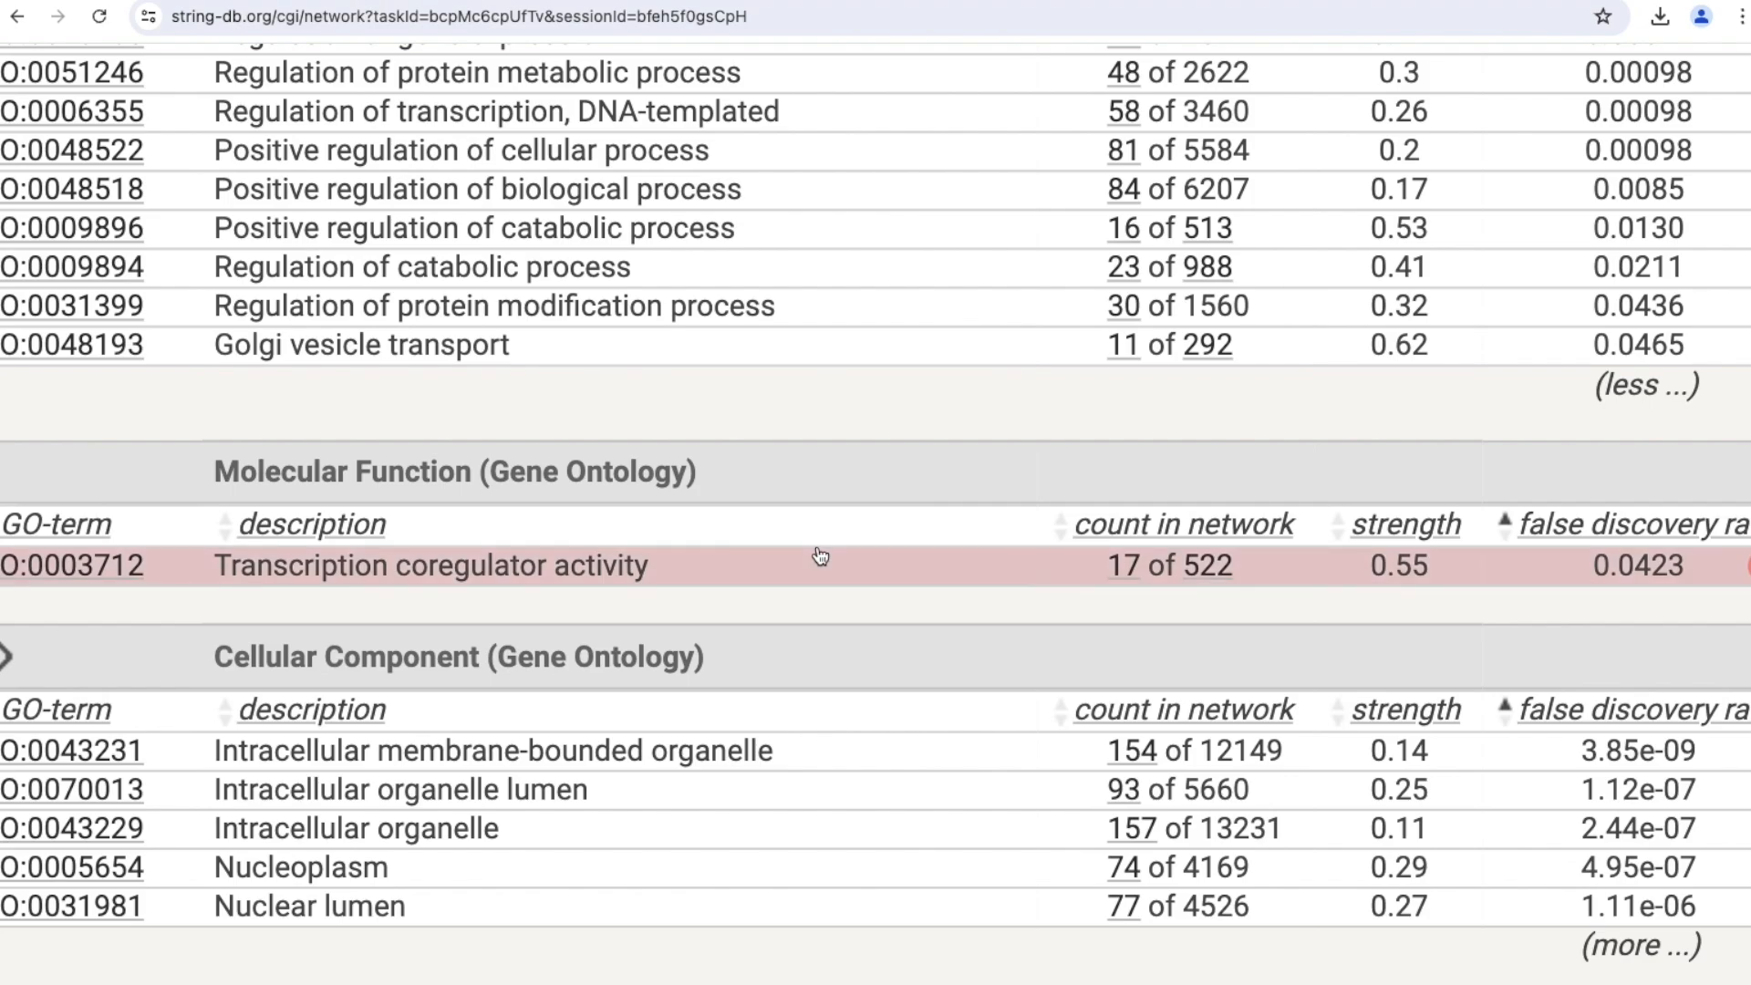
pyautogui.scroll(10, 820, 556)
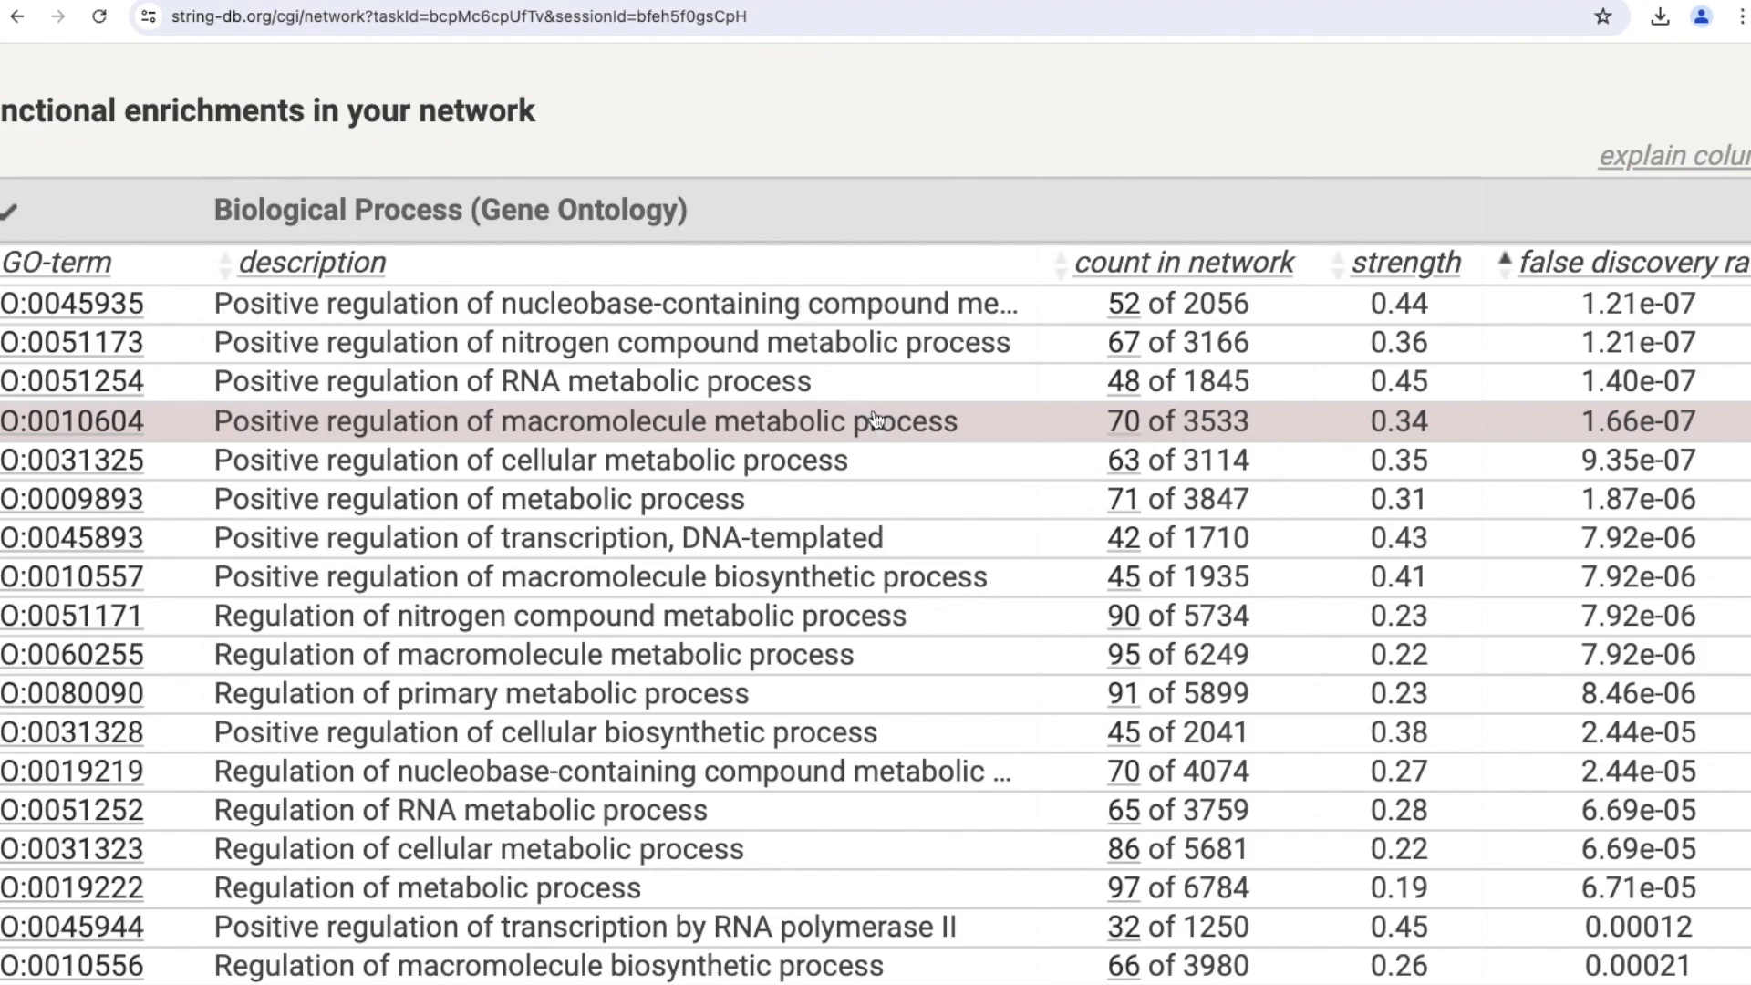
pyautogui.scroll(-5, 949, 626)
pyautogui.scroll(-10, 949, 626)
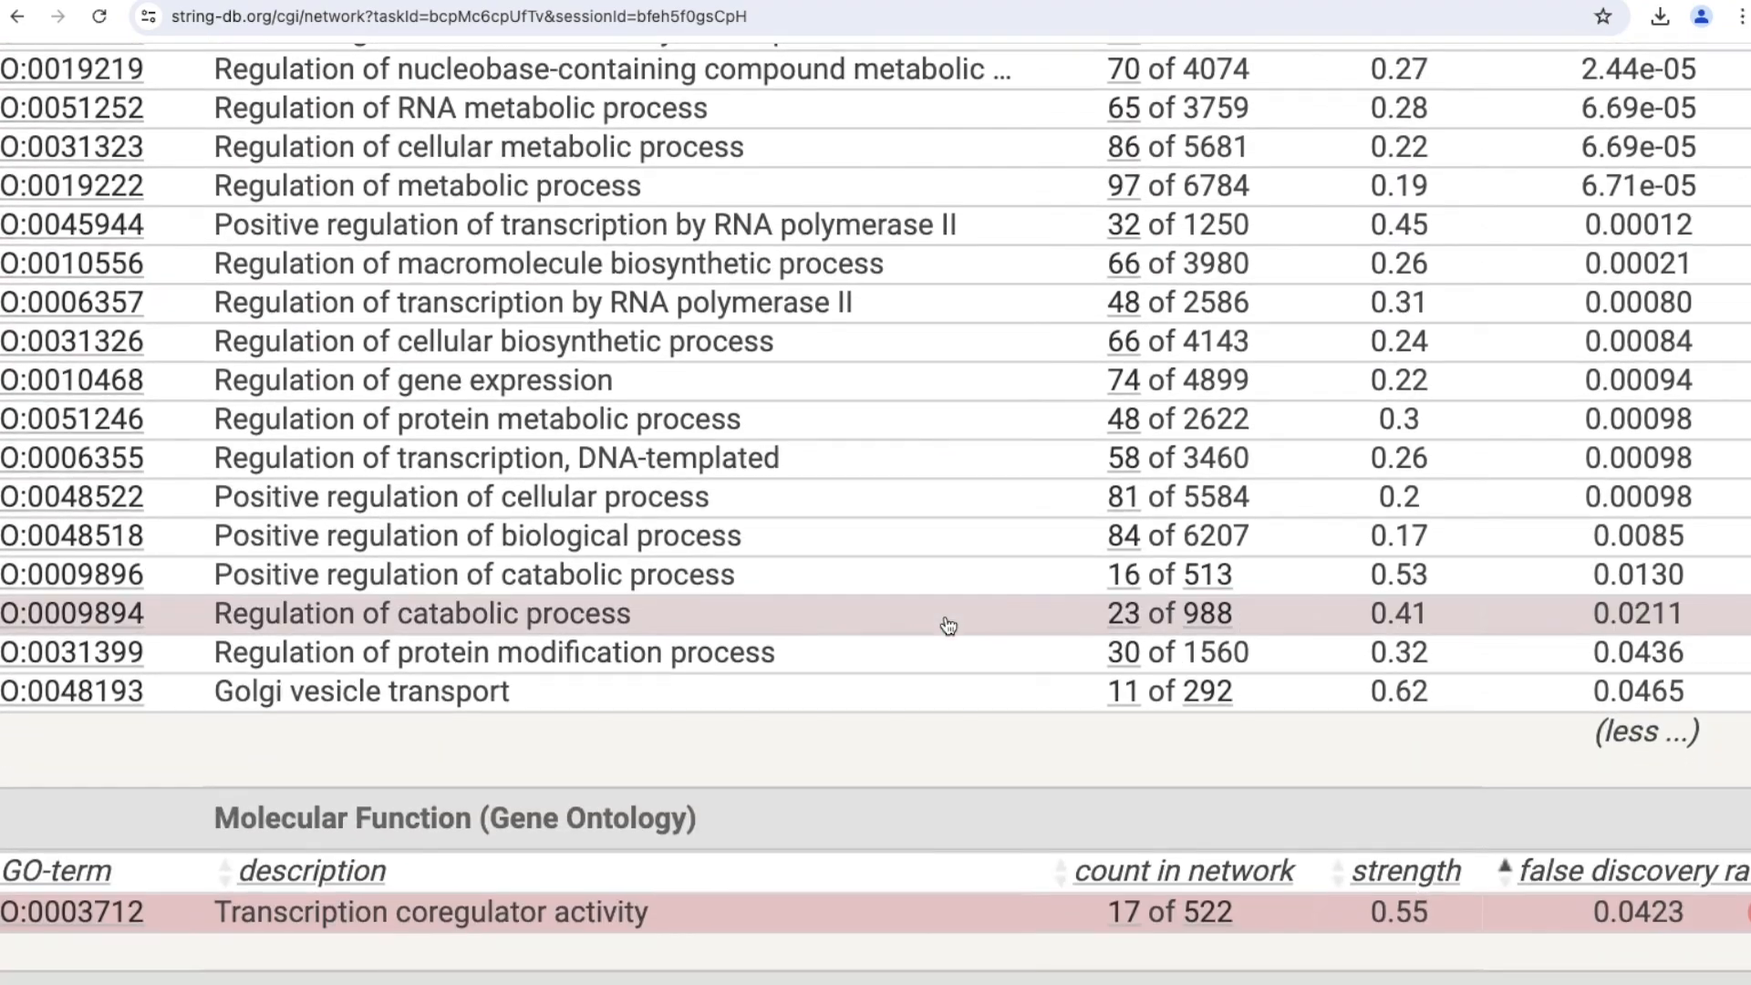
# Expand the full Cellular Component (Gene Ontology) list and review it with the local network clusters and KEGG Pathways.
pyautogui.scroll(-1, 948, 626)
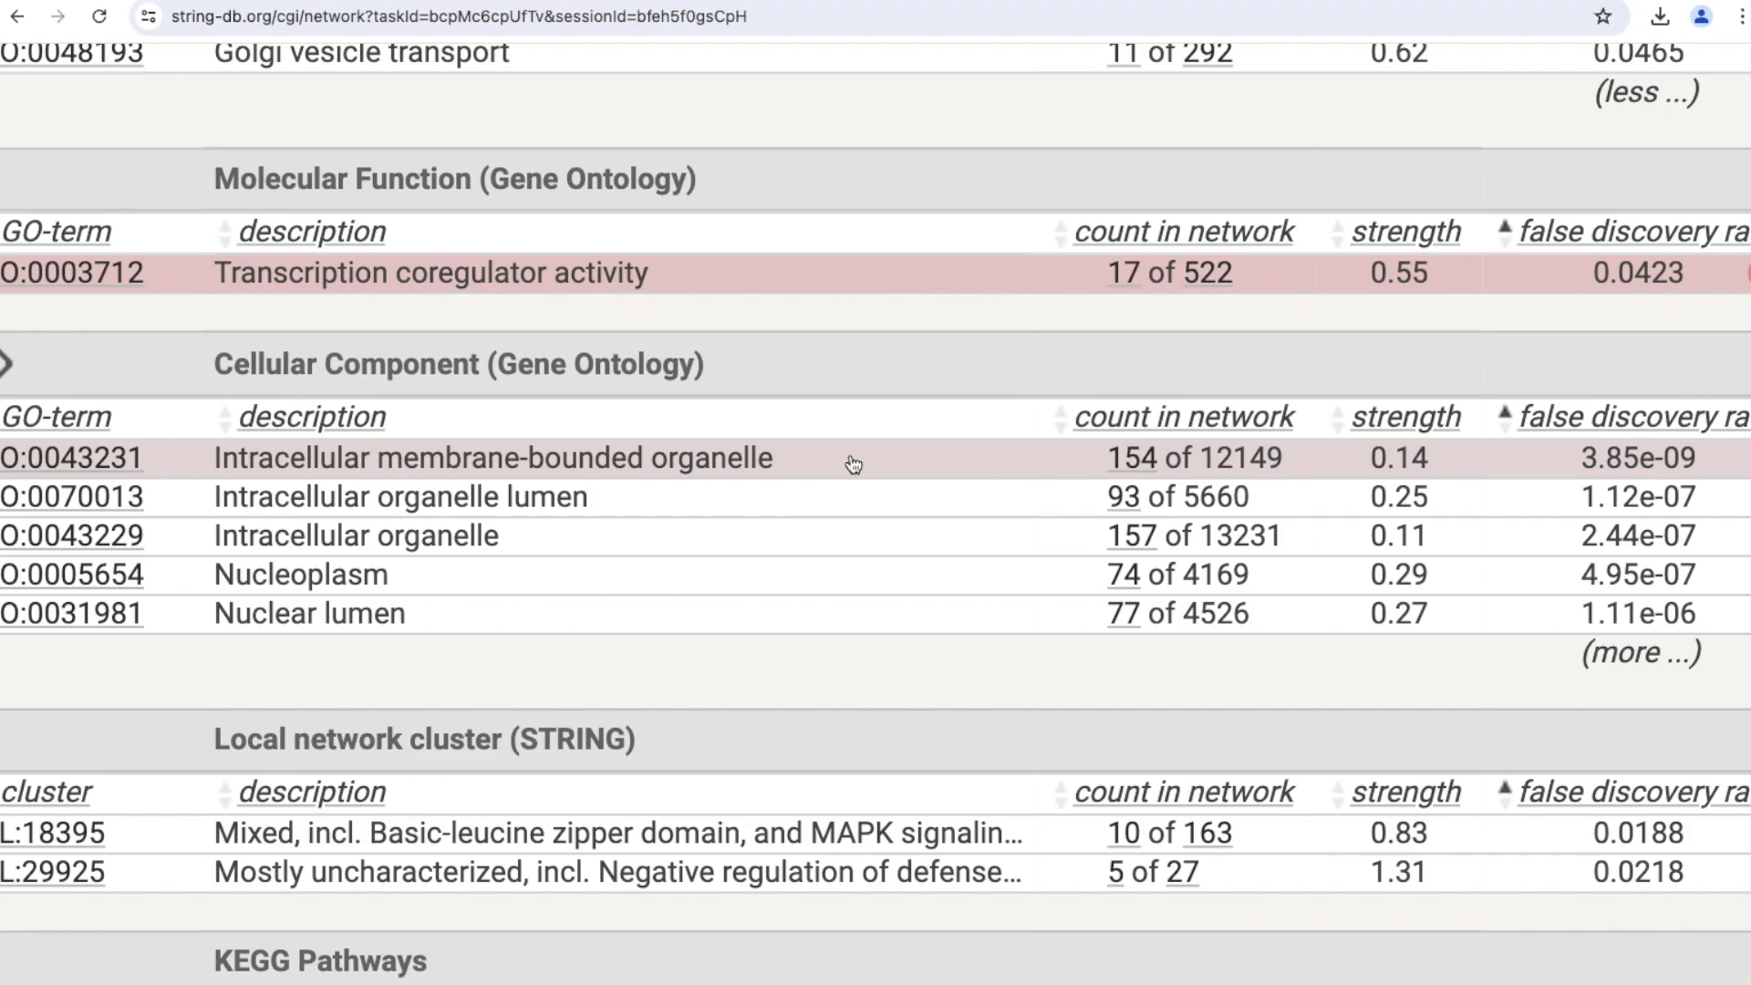
pyautogui.scroll(-5, 853, 465)
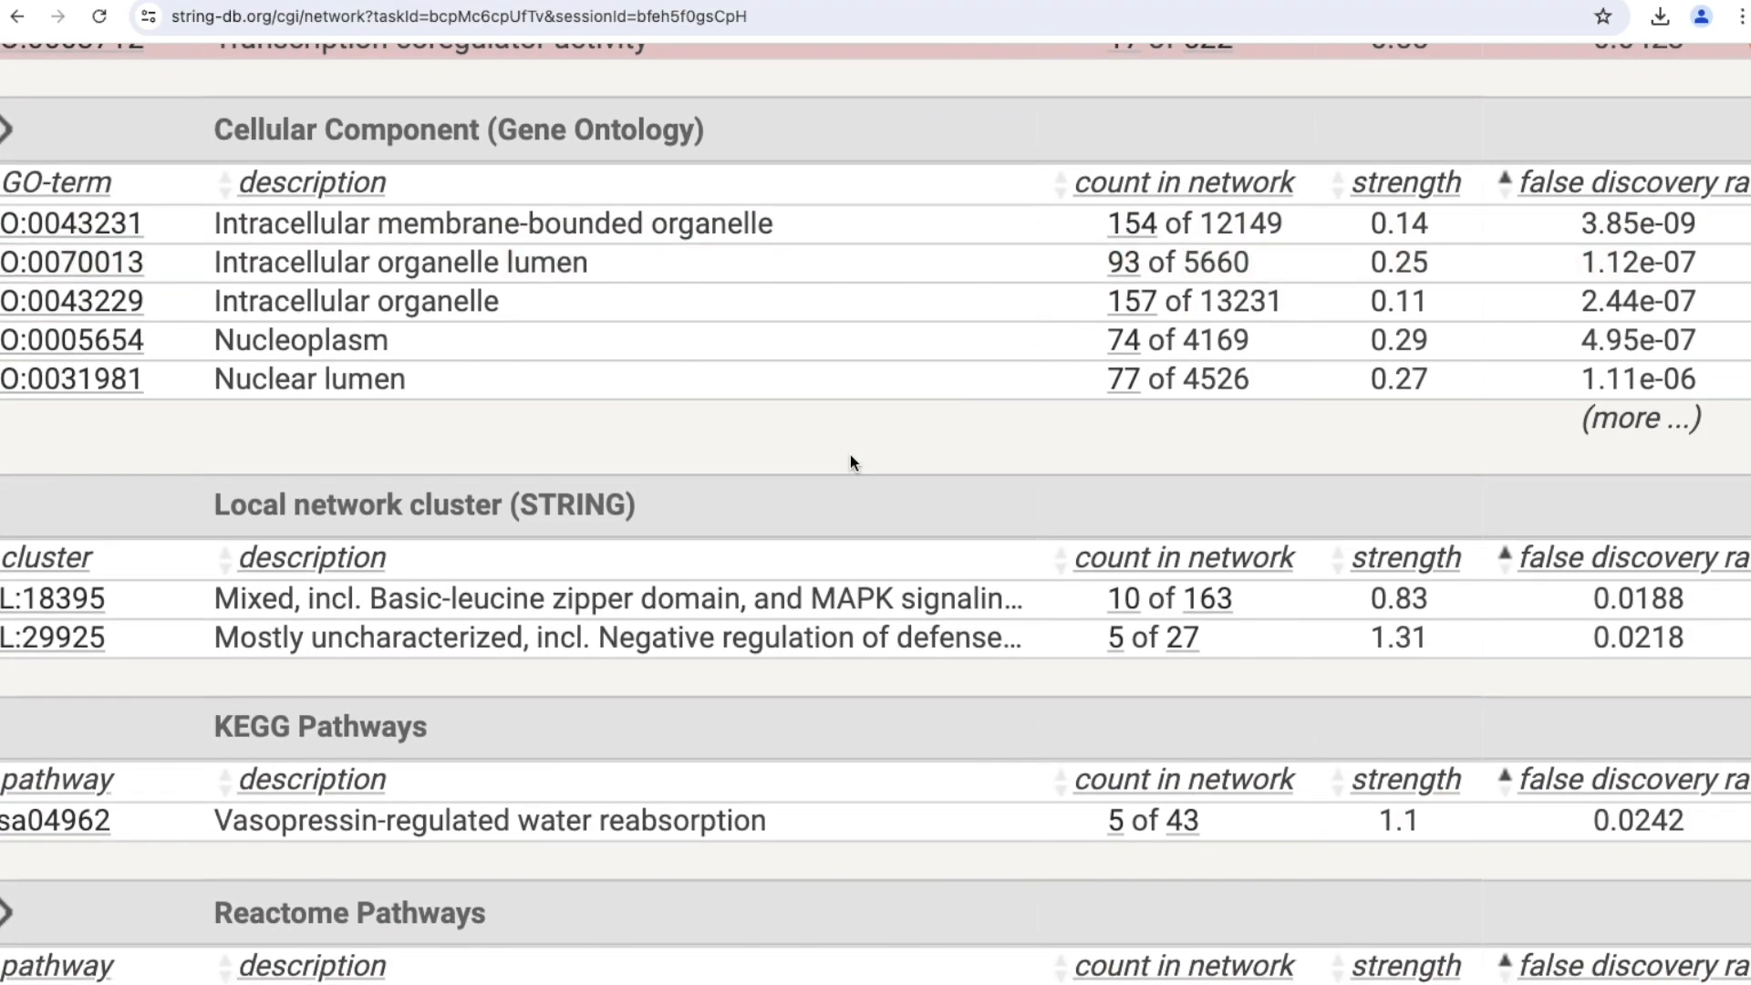
pyautogui.scroll(1, 853, 465)
pyautogui.scroll(-1, 853, 465)
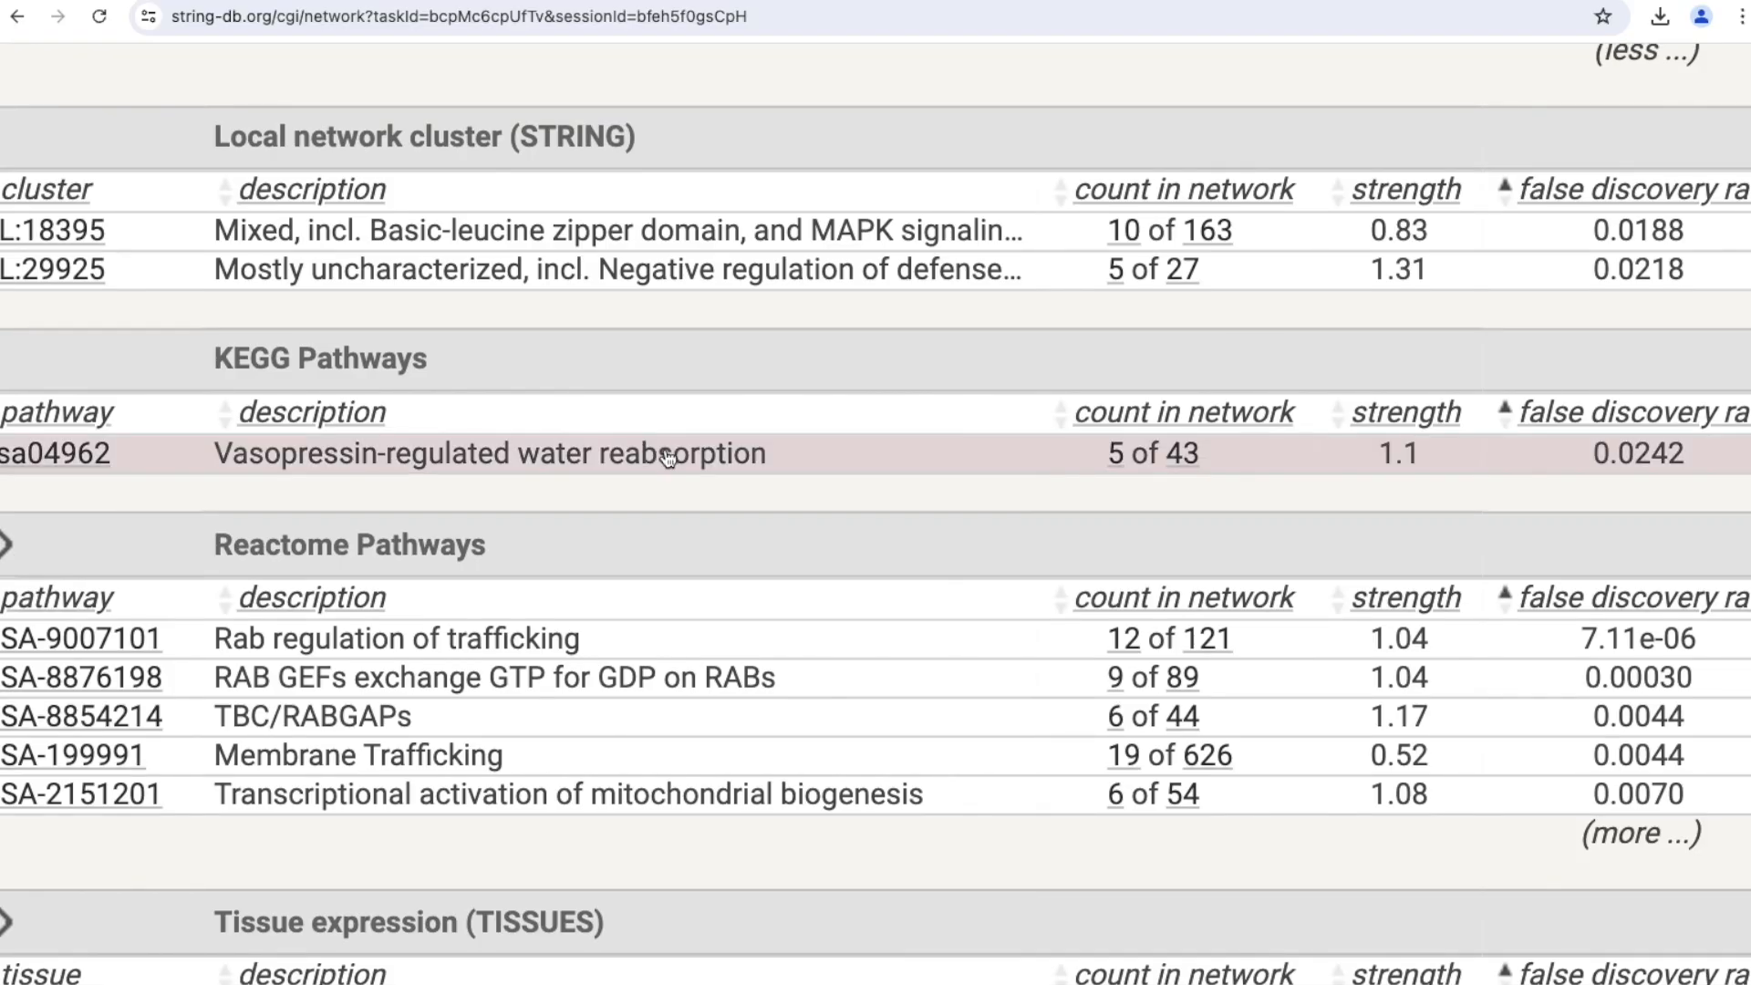
# Expand the full Reactome Pathways list and review its pathways.
pyautogui.hscroll(-5, 765, 483)
pyautogui.scroll(-1, 765, 483)
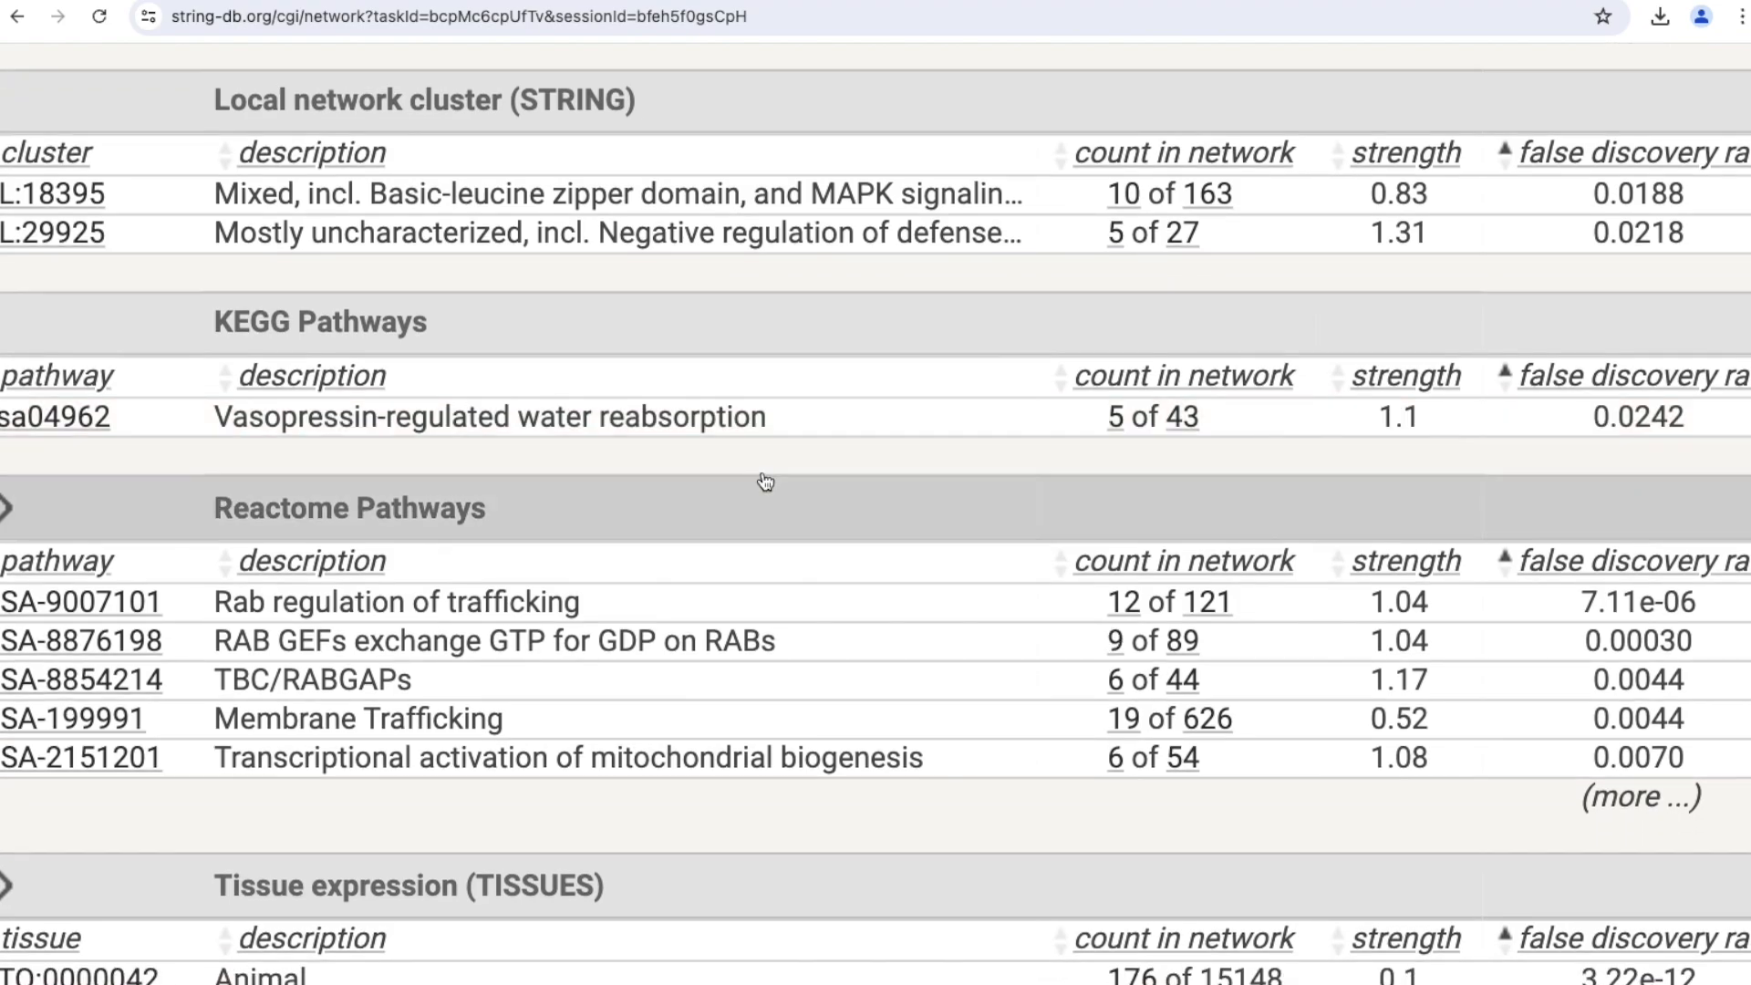
pyautogui.scroll(-3, 765, 482)
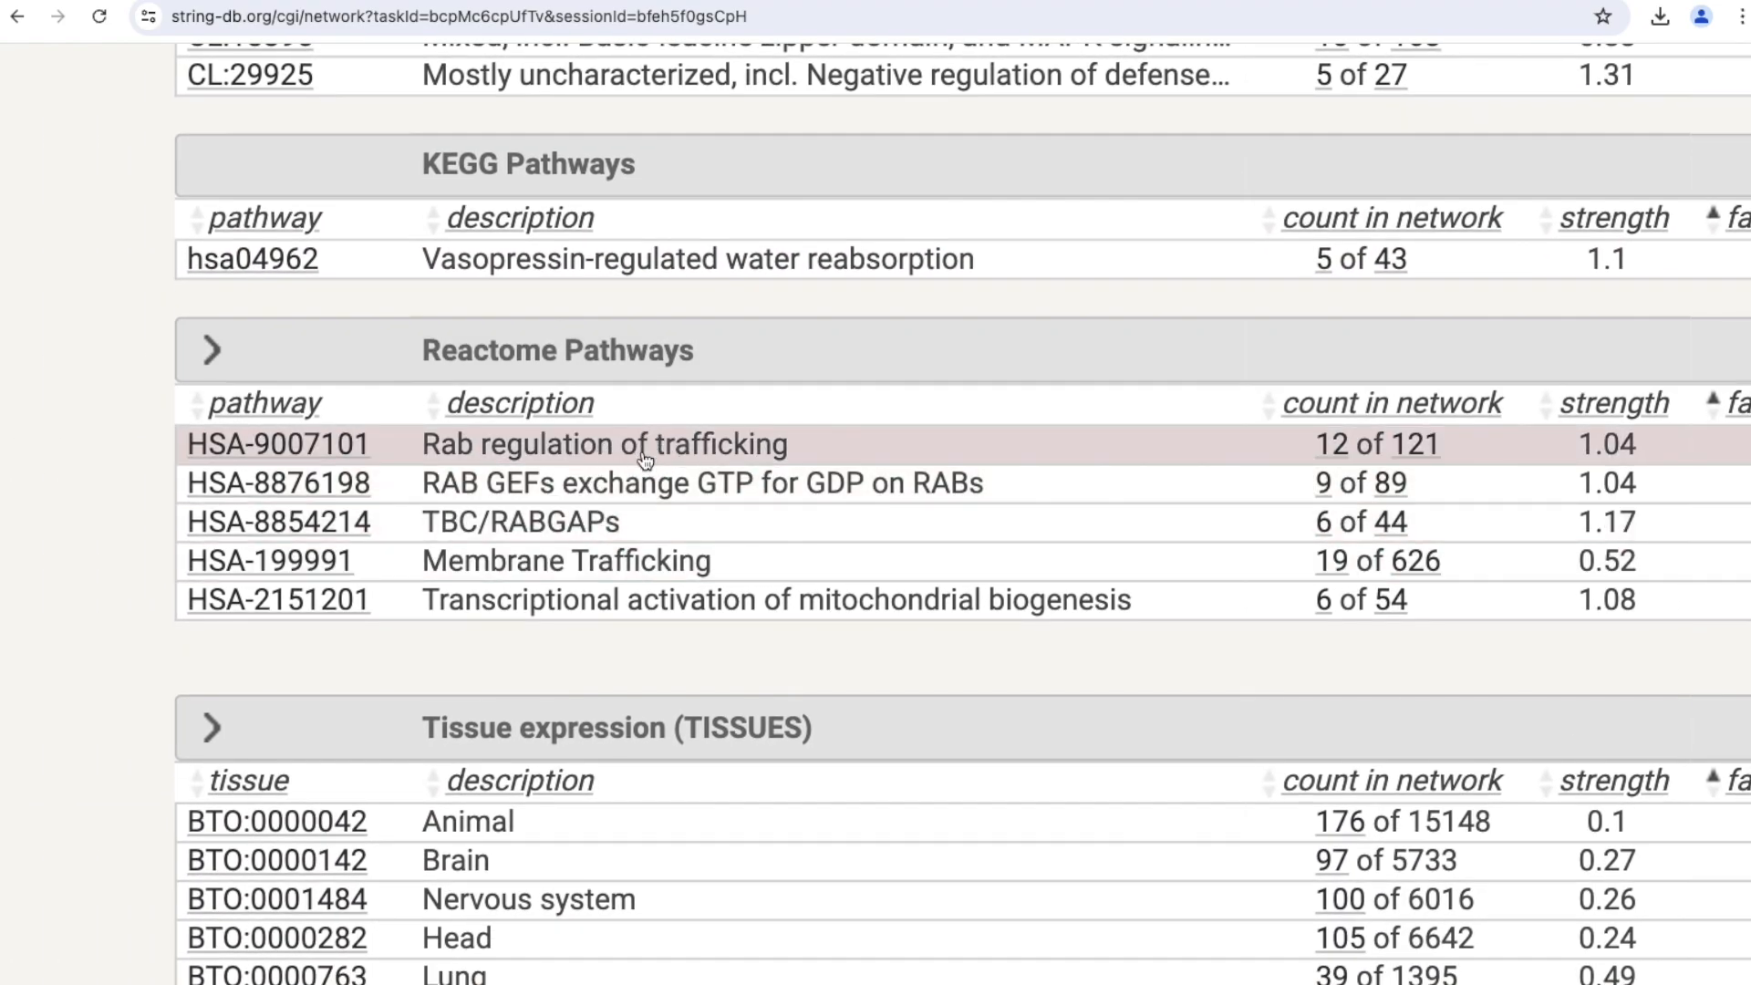
pyautogui.hscroll(10, 769, 474)
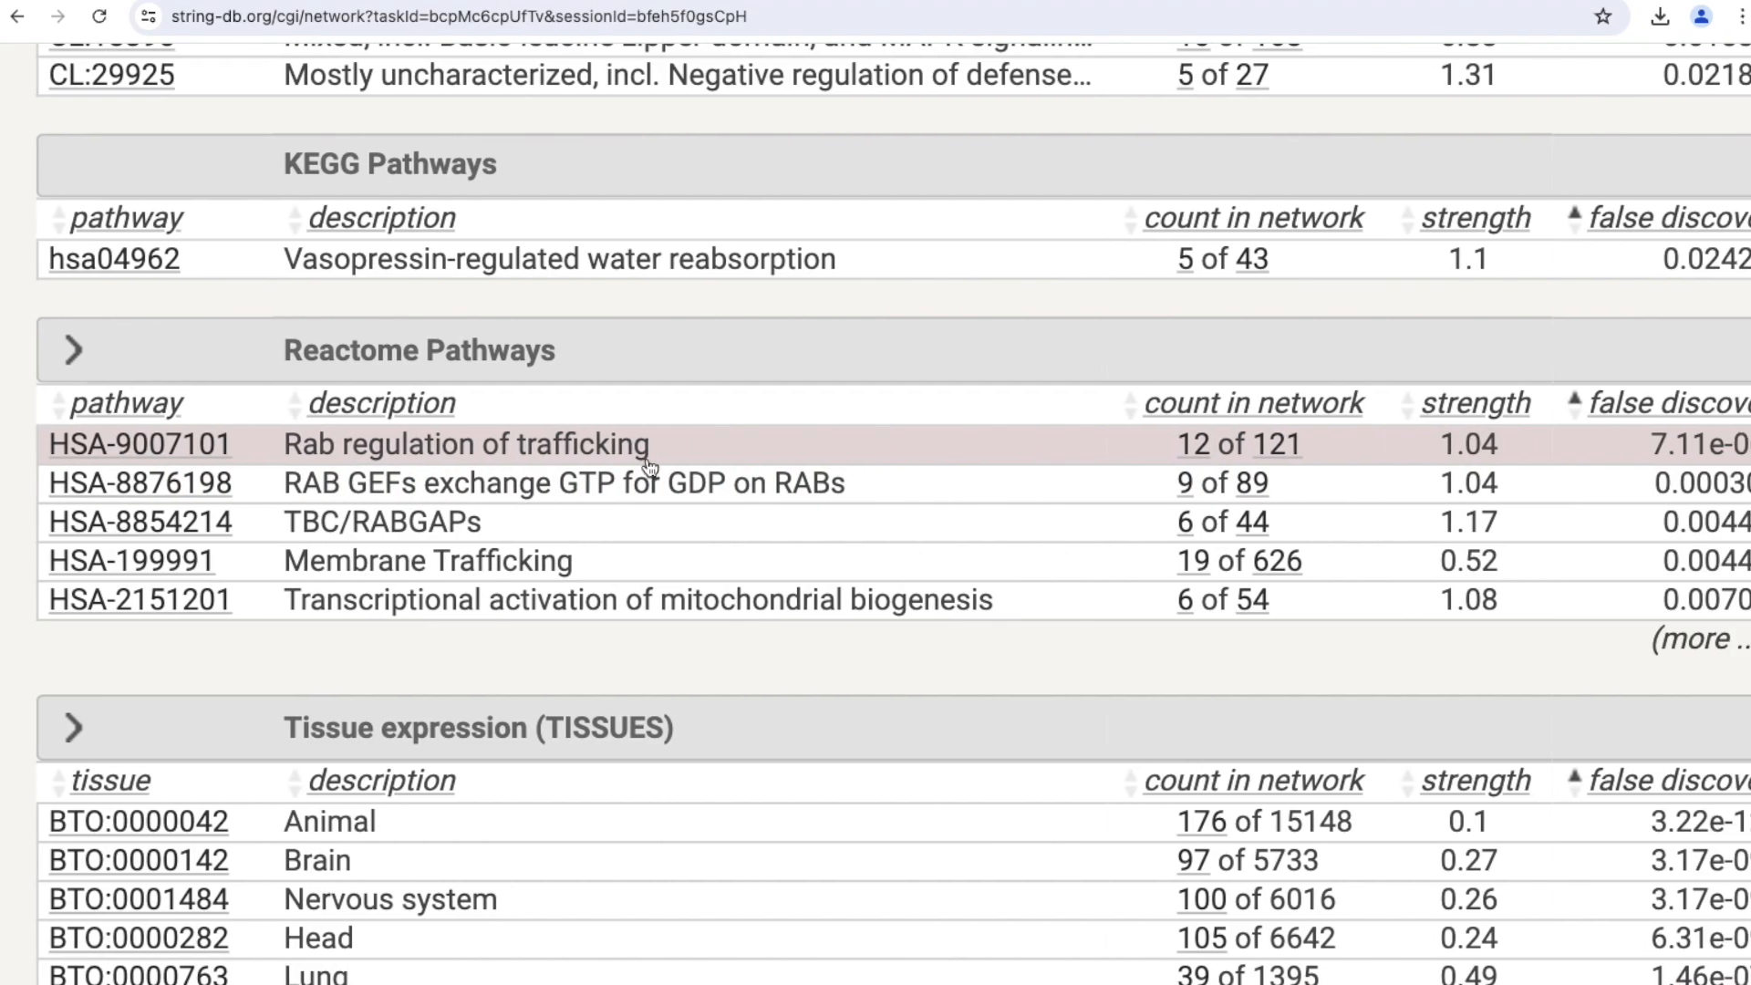
pyautogui.click(1069, 643)
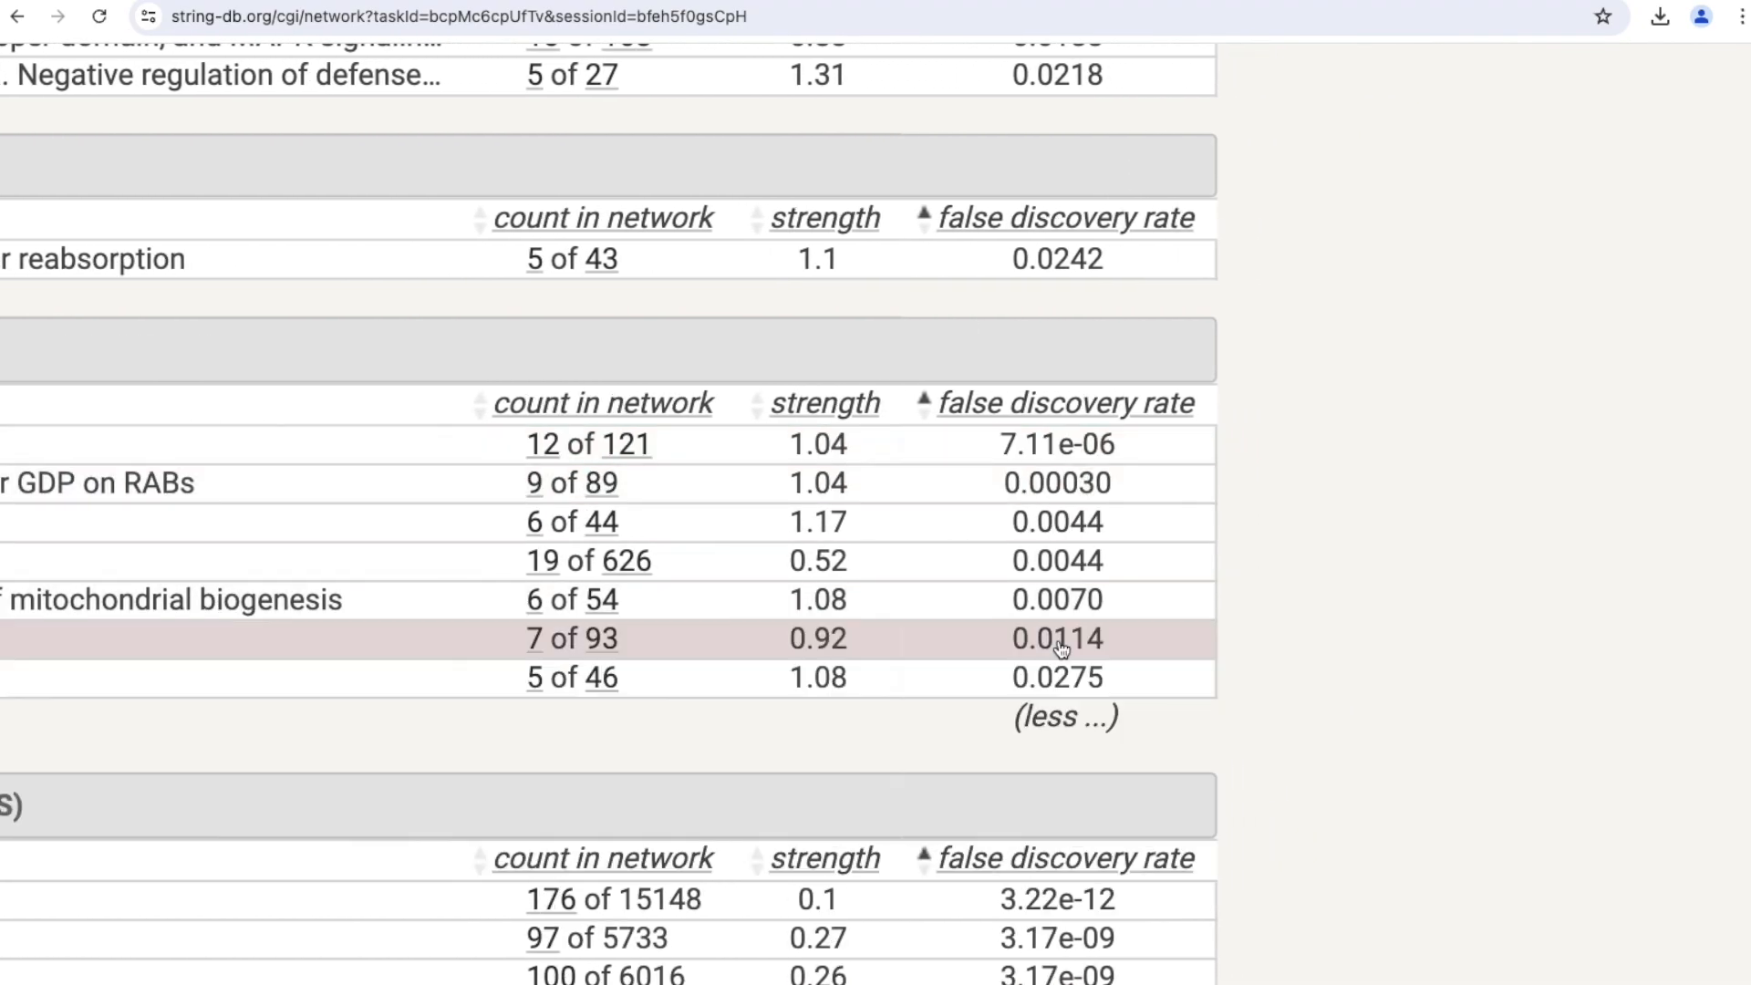
pyautogui.hscroll(-10, 1062, 648)
pyautogui.scroll(-1, 1060, 648)
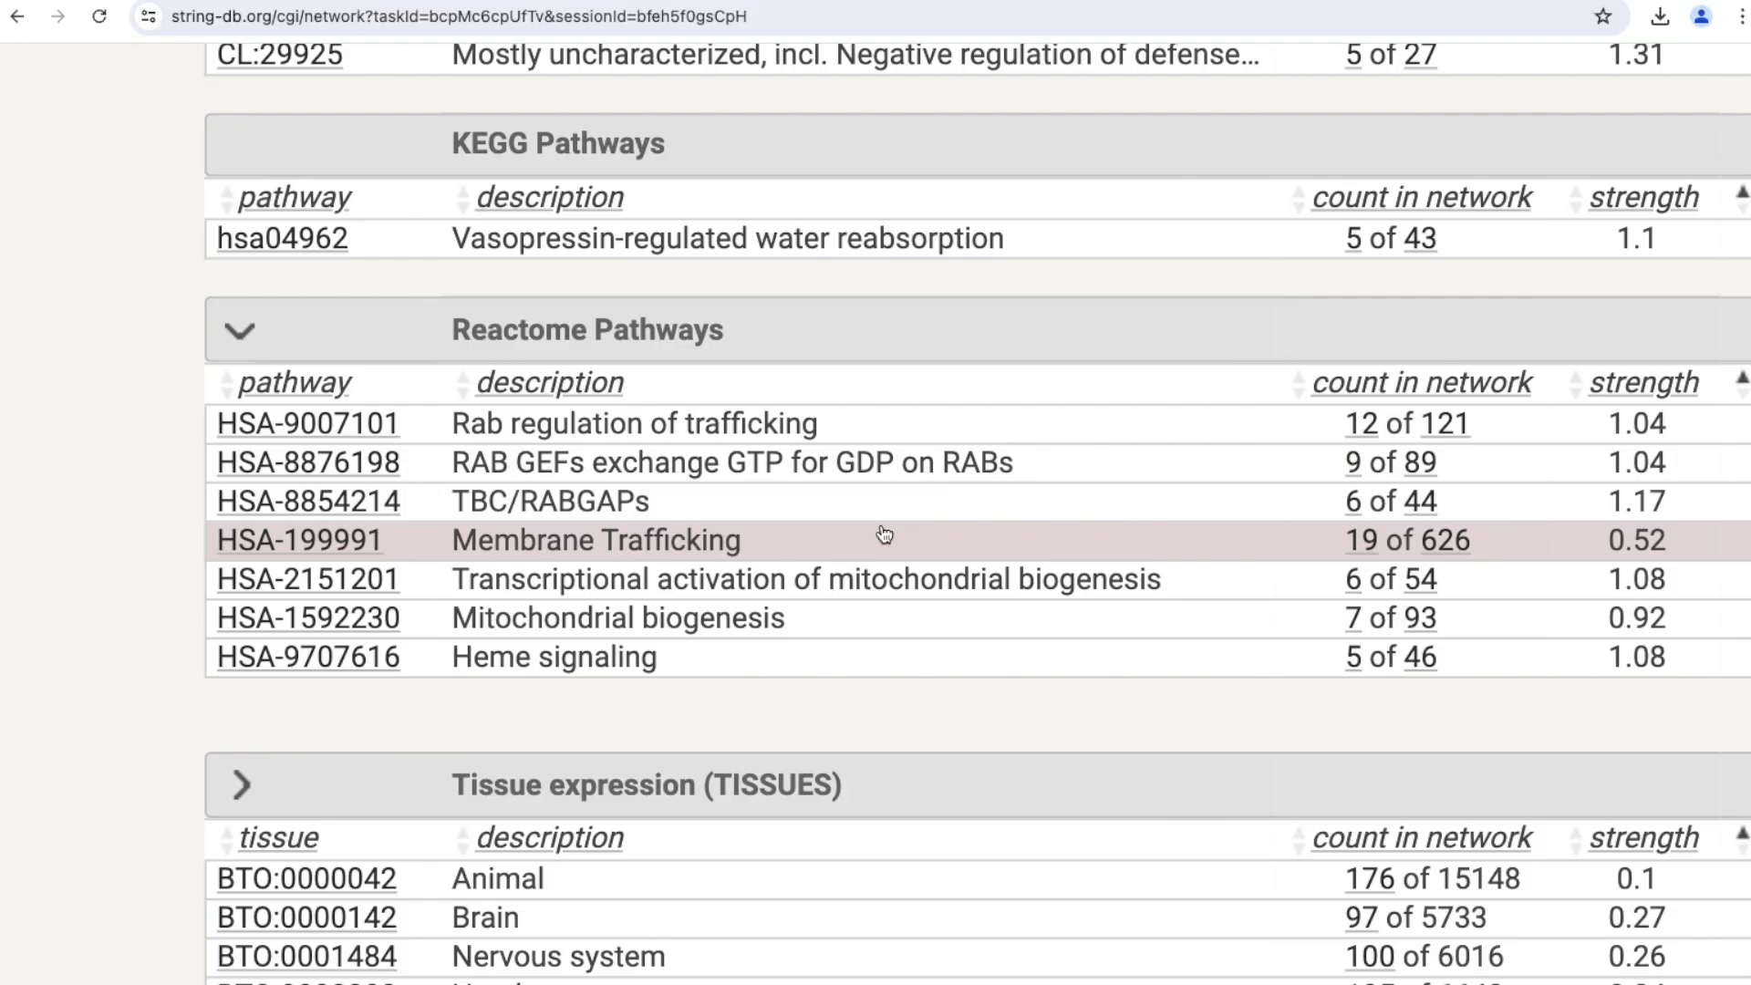
# Examine the Tissue expression, Subcellular localization, Human Phenotype and Annotated Keywords enrichment tables.
pyautogui.scroll(-2, 881, 535)
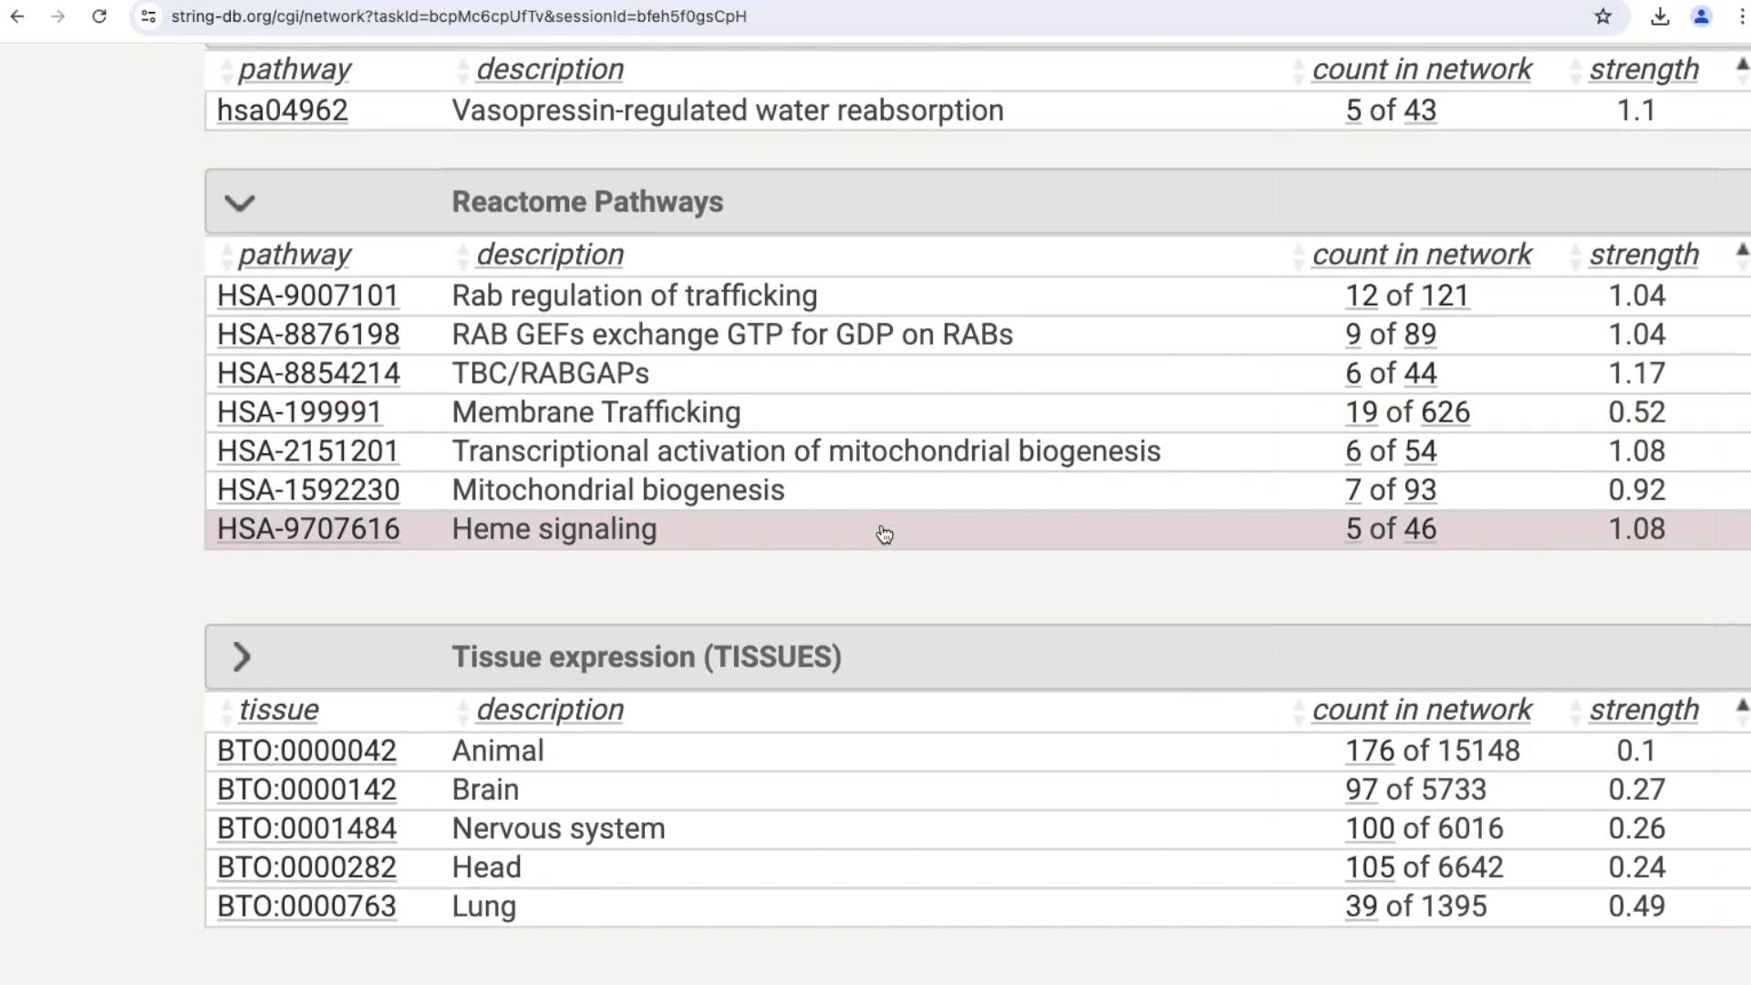
pyautogui.scroll(-2, 884, 534)
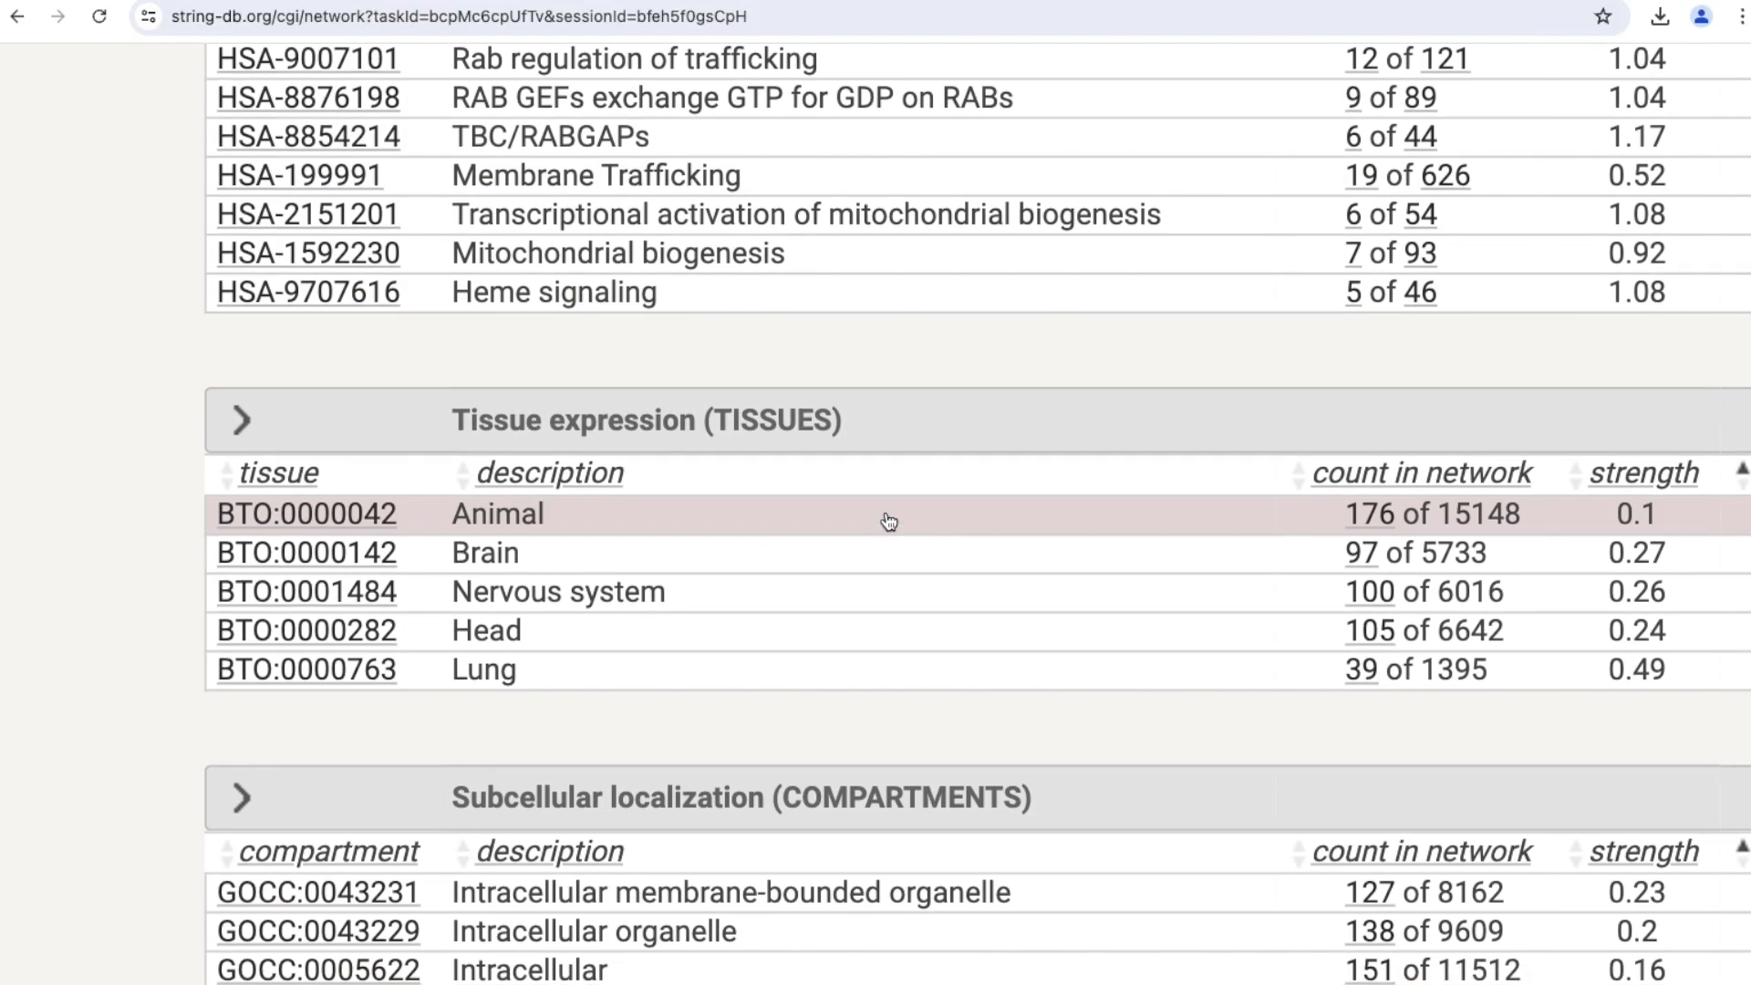
pyautogui.hscroll(1, 885, 513)
pyautogui.scroll(-5, 884, 512)
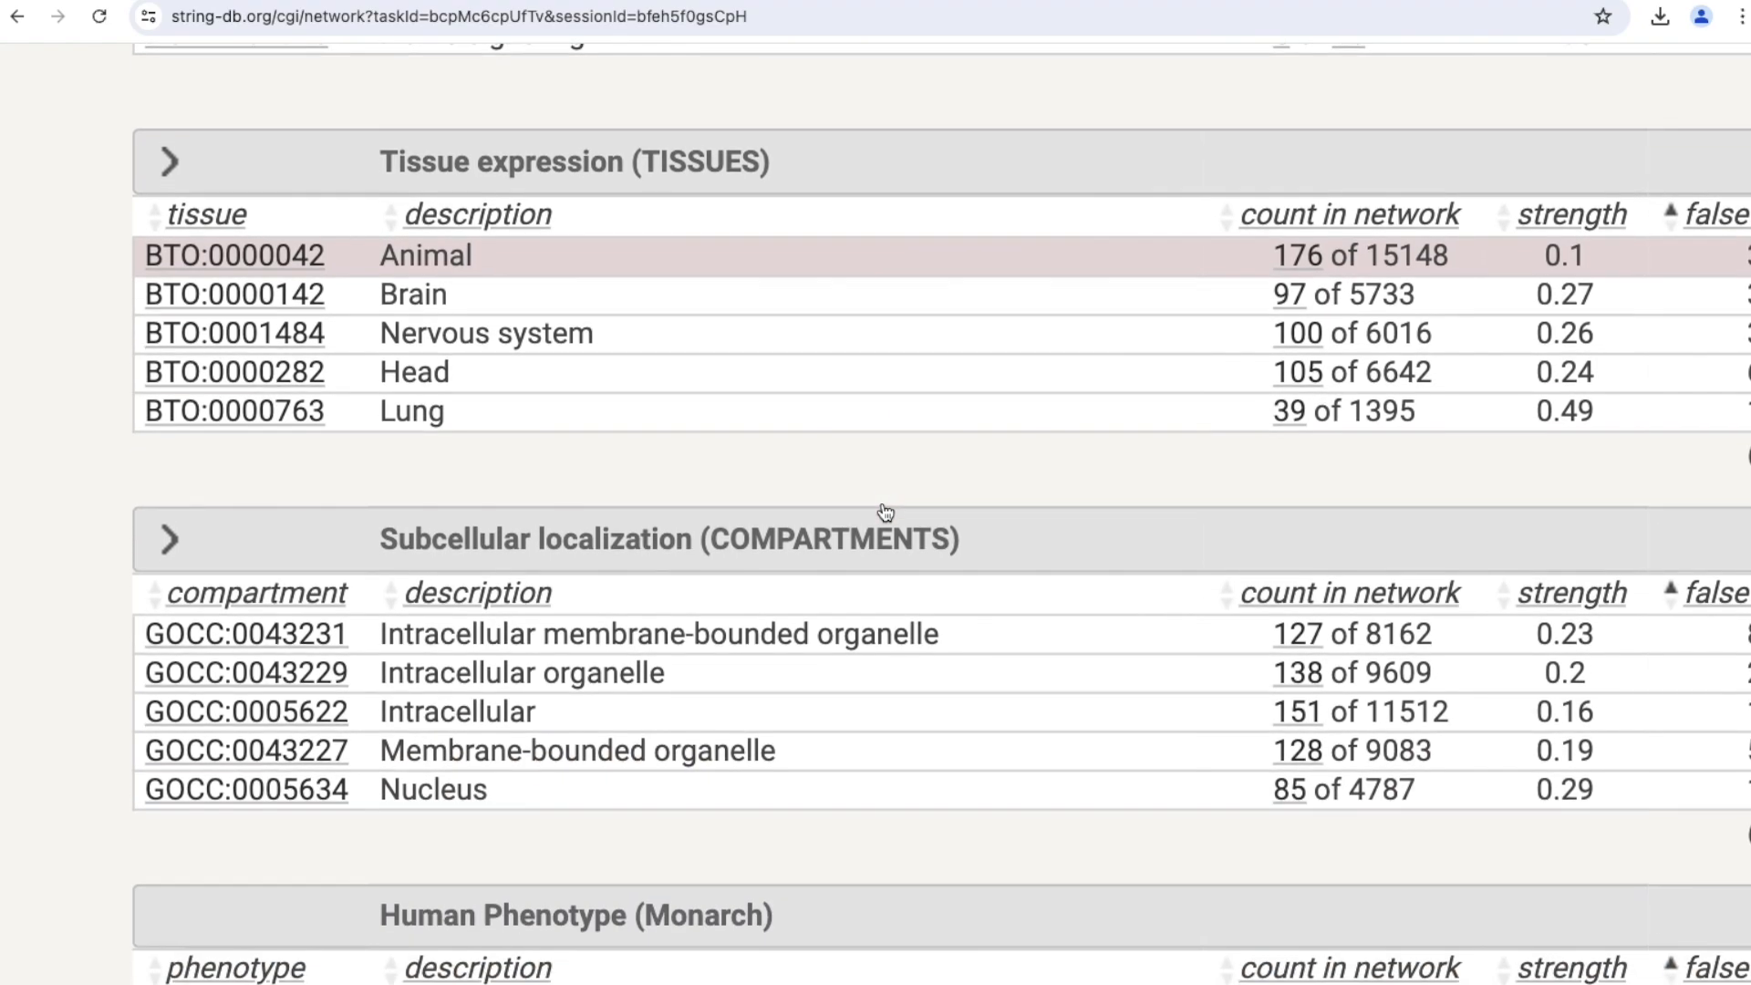
pyautogui.scroll(-3, 884, 512)
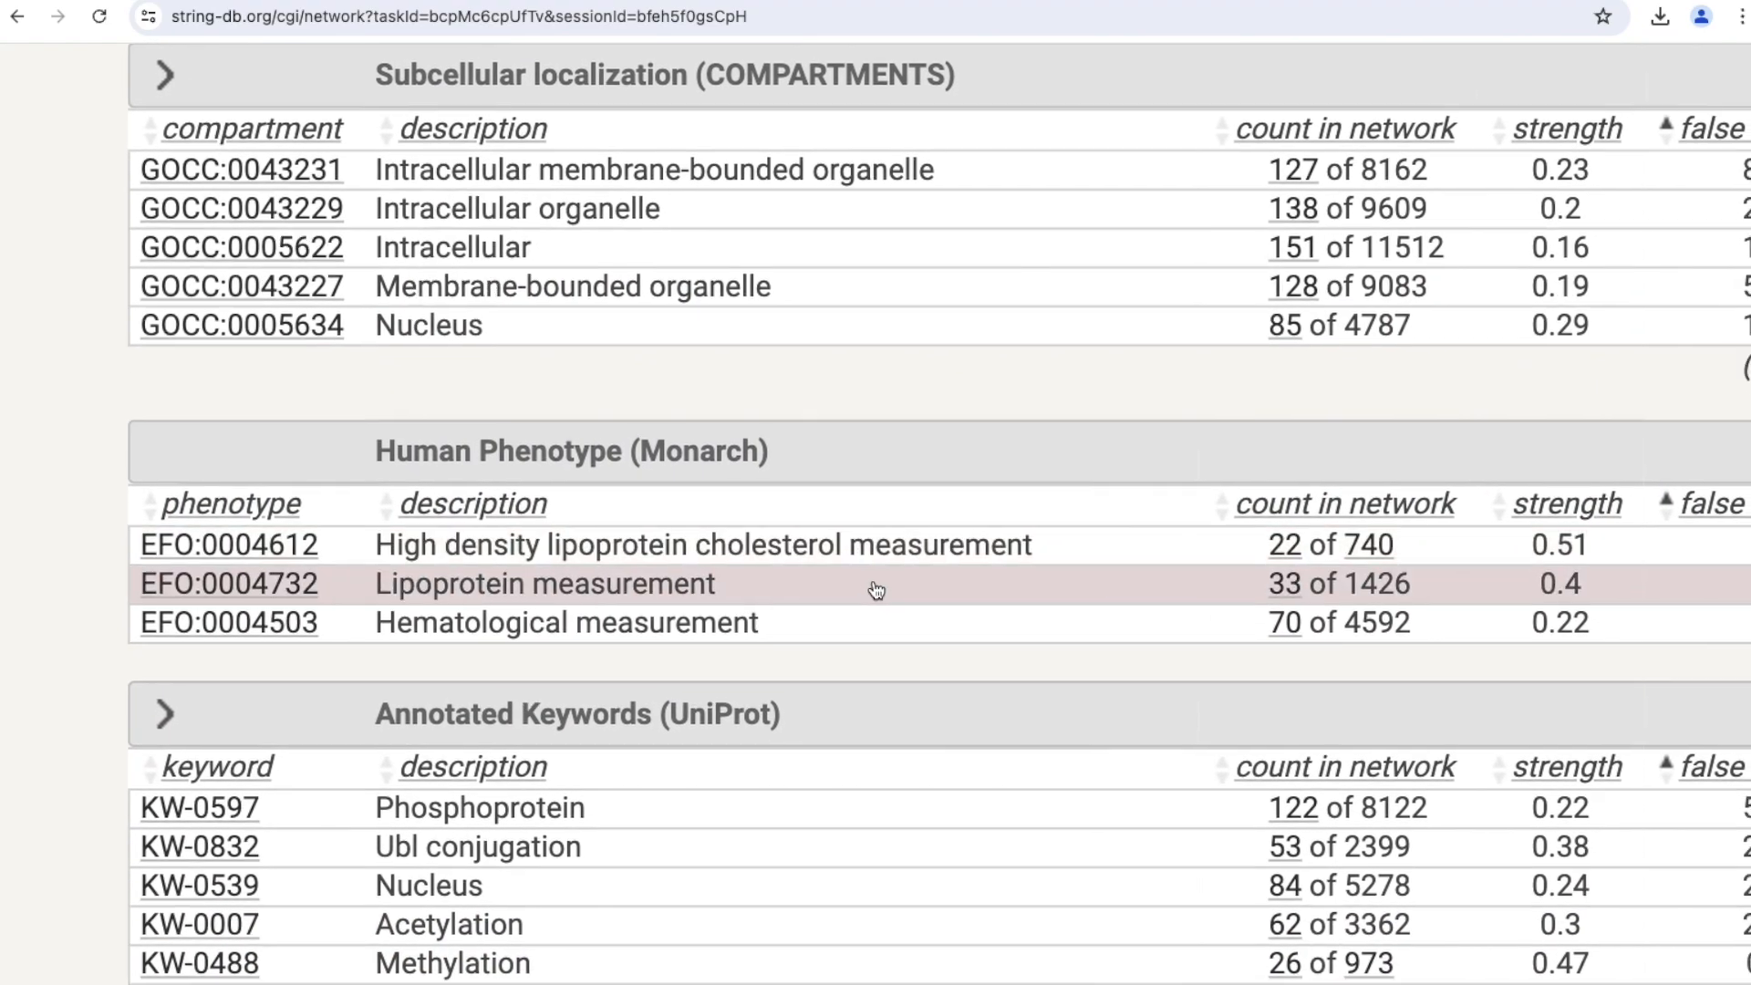
pyautogui.hscroll(2, 876, 590)
pyautogui.scroll(-1, 877, 590)
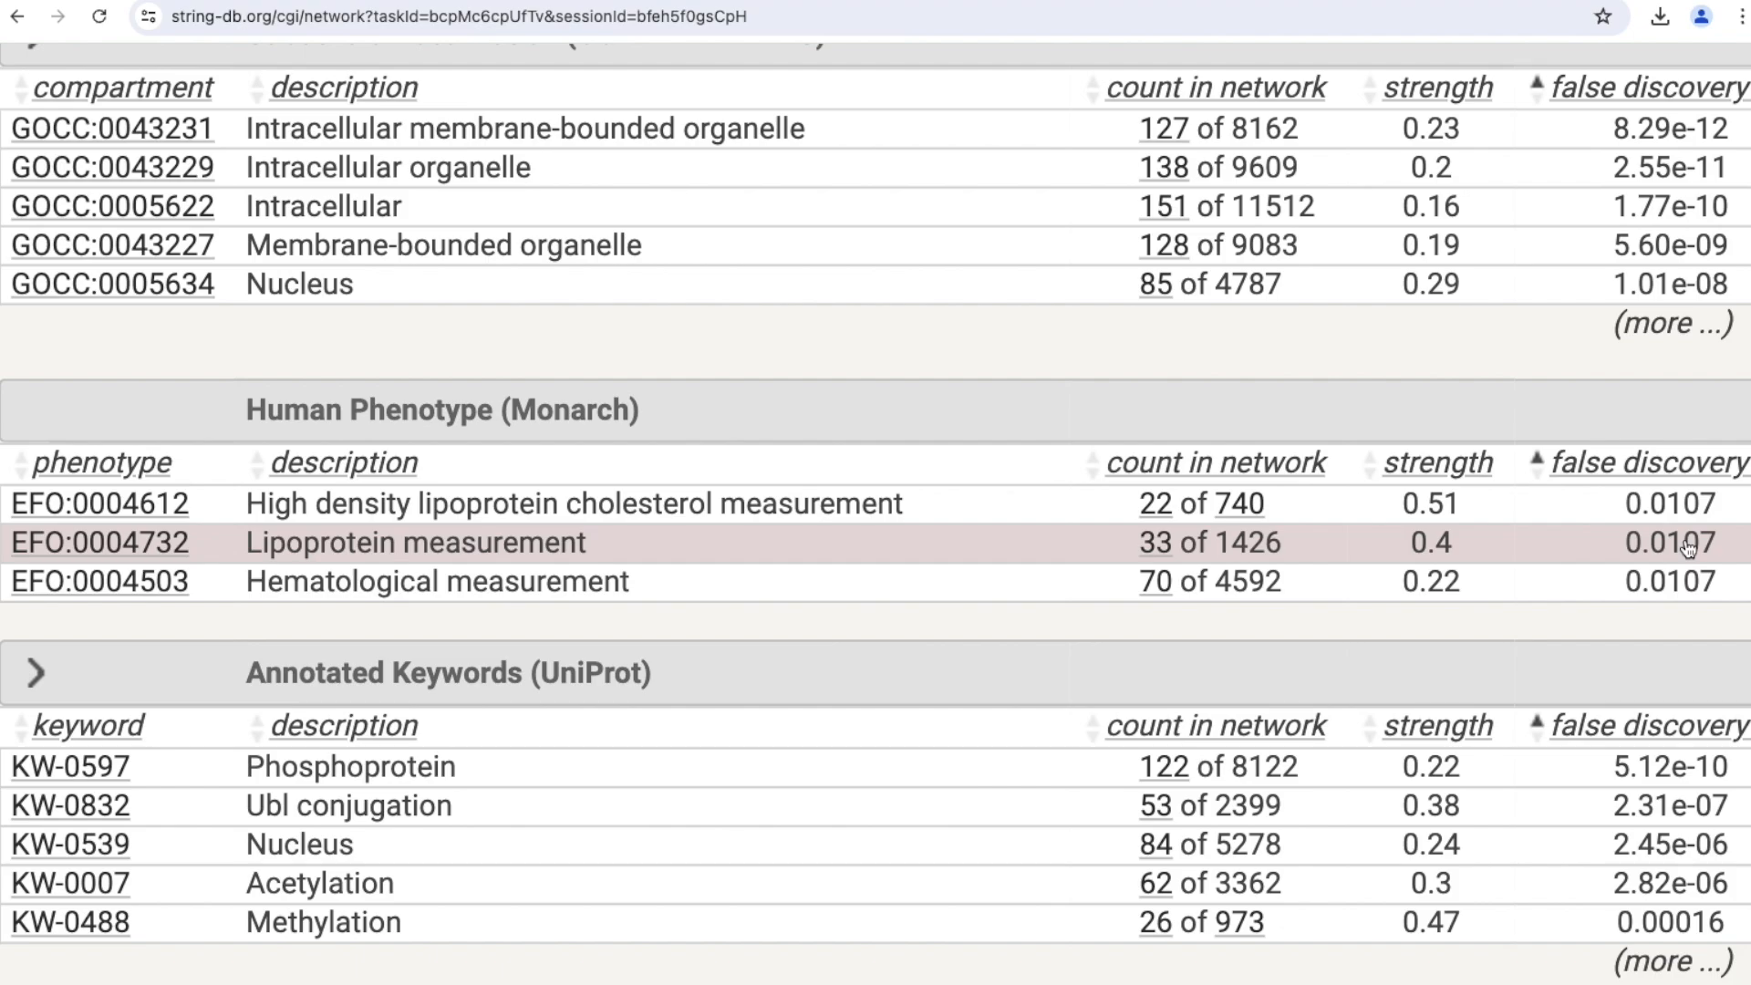
pyautogui.scroll(-1, 909, 543)
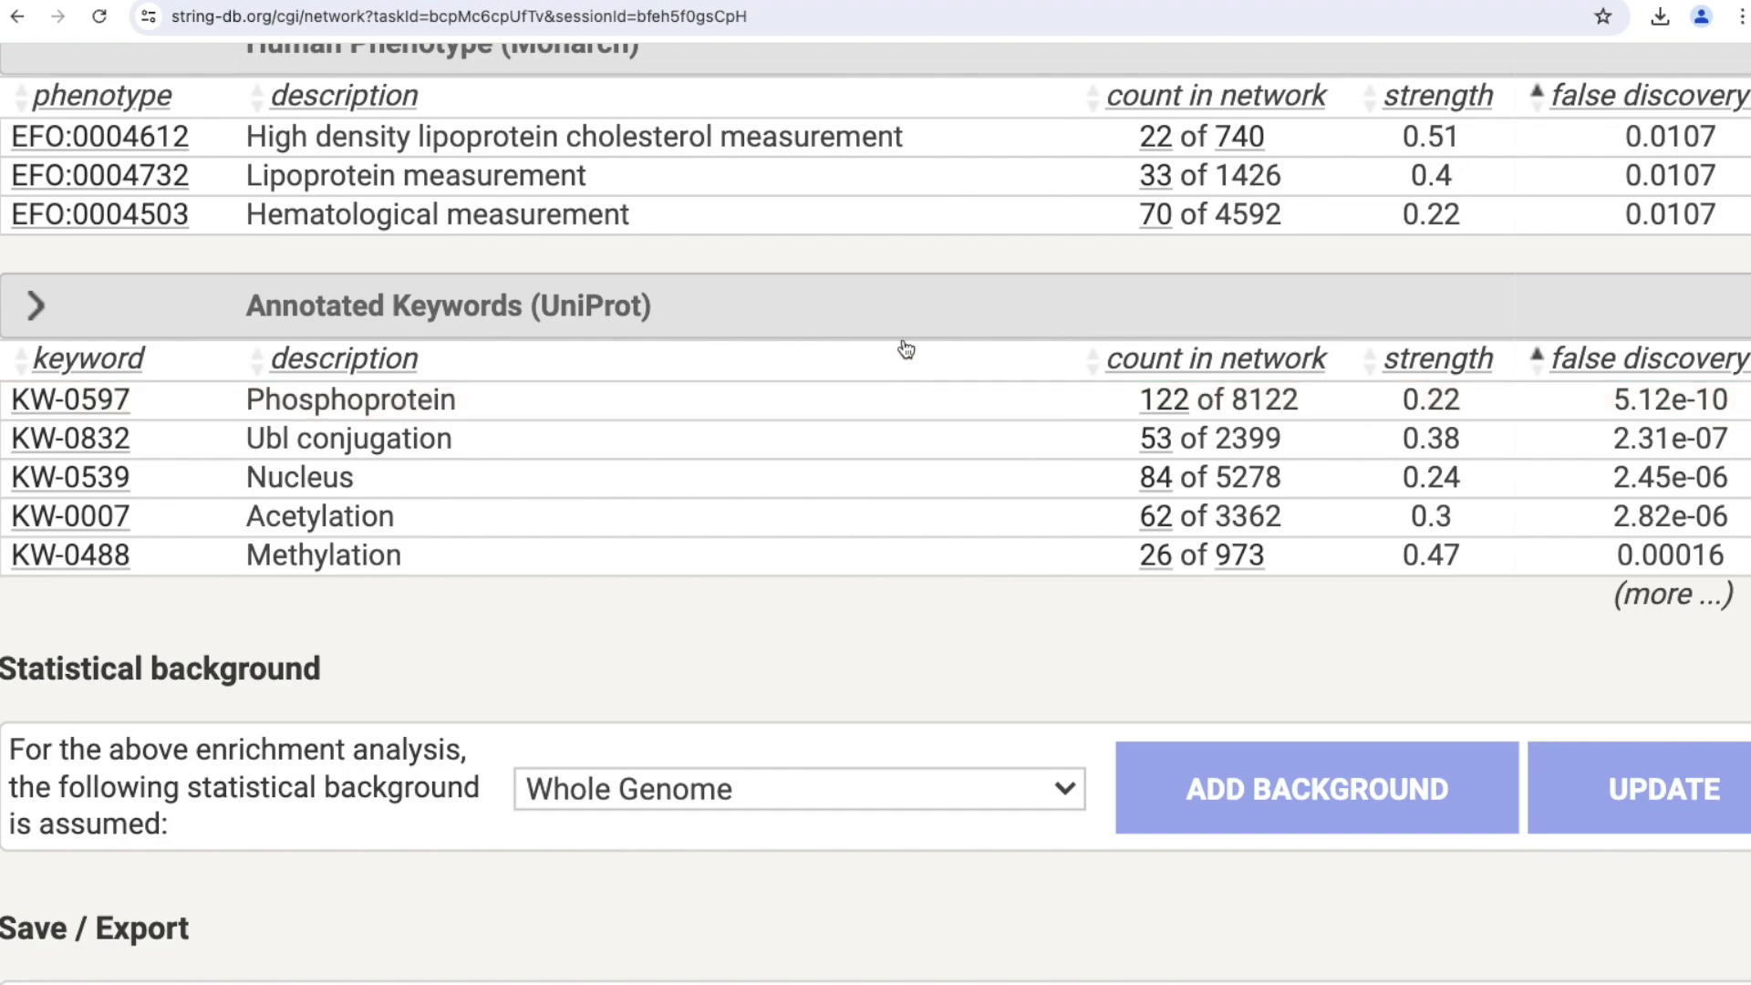
pyautogui.scroll(1, 891, 379)
pyautogui.scroll(-2, 891, 380)
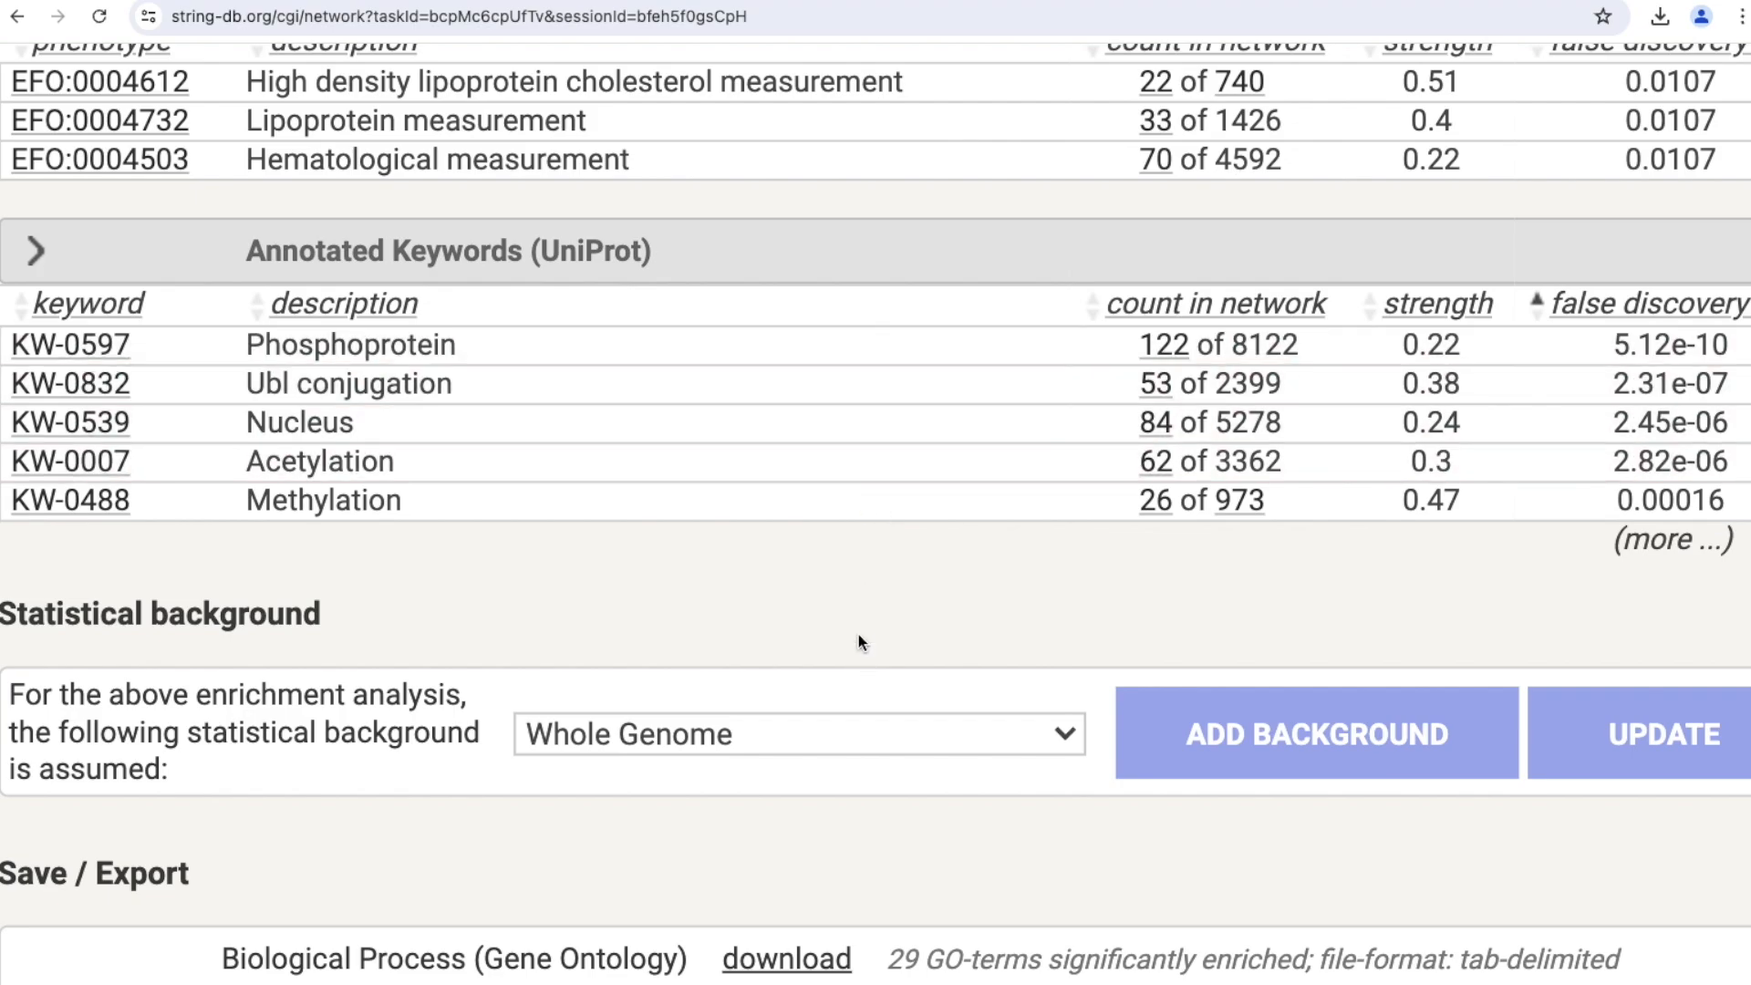
# Return to the network graph at a smaller page zoom and examine the nodes coloured by the selected enrichment terms.
pyautogui.hotkey('ctrl', '-')
pyautogui.hotkey('ctrl', '-')
pyautogui.hotkey('ctrl', '-')
pyautogui.hotkey('ctrl', '-')
pyautogui.scroll(20, 857, 610)
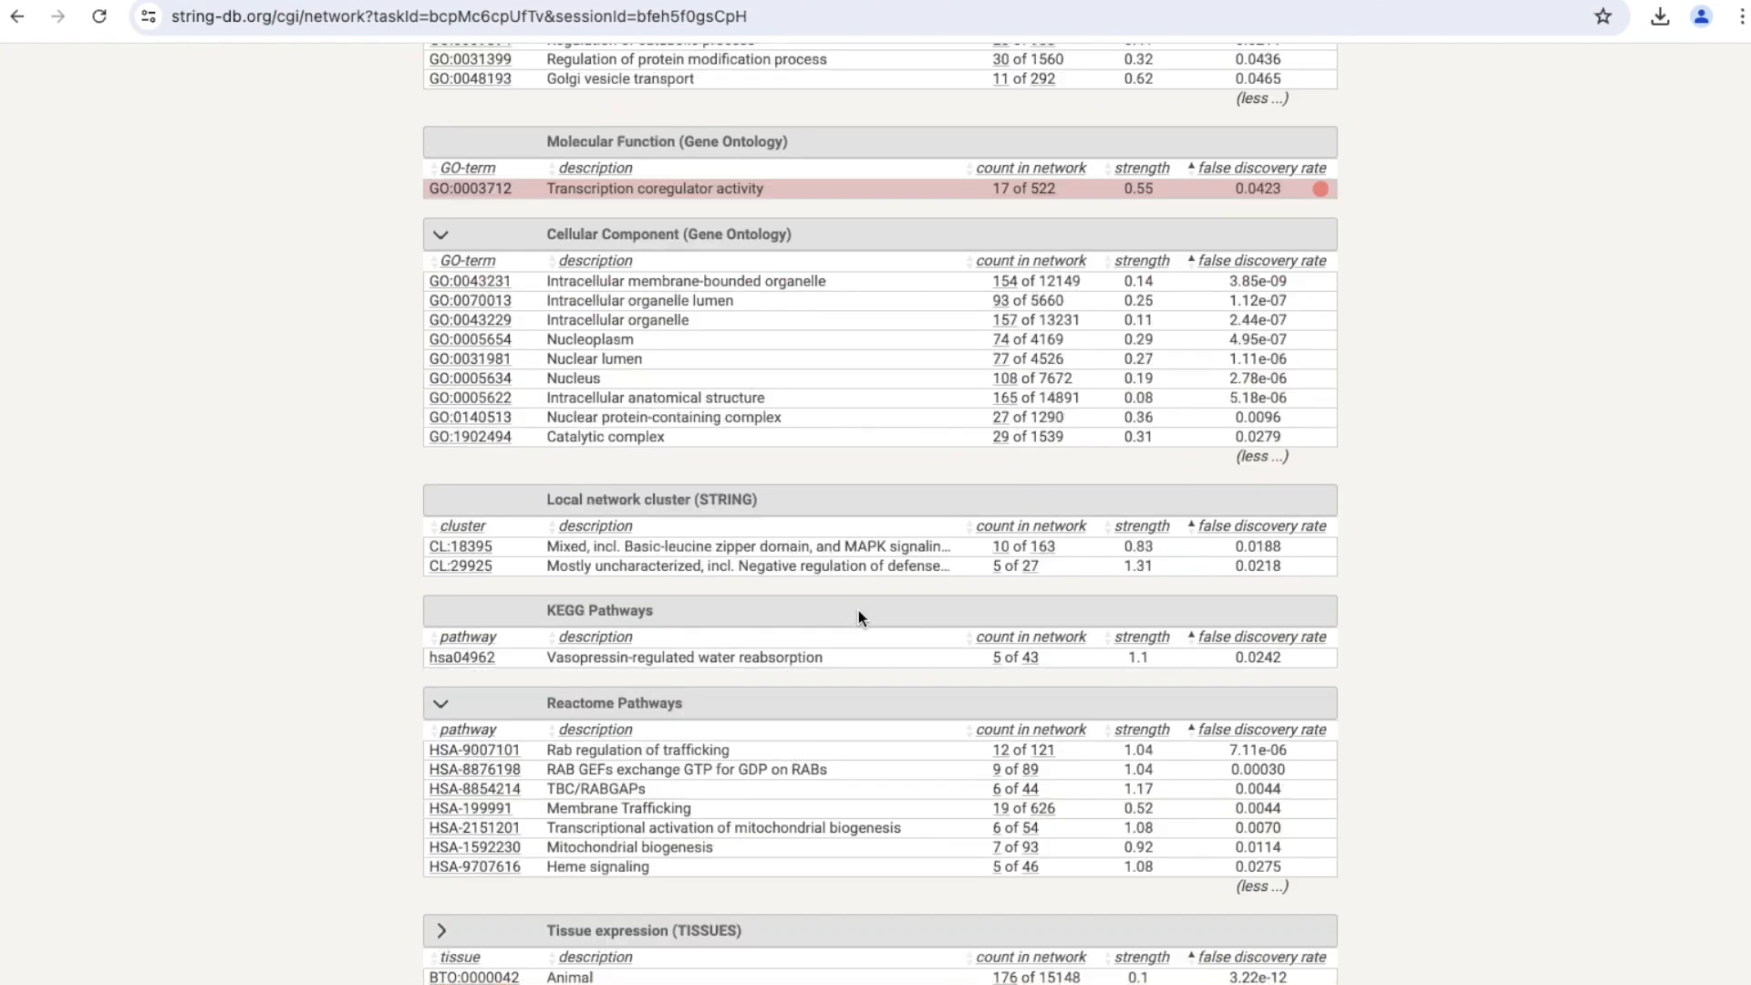
pyautogui.scroll(15, 857, 610)
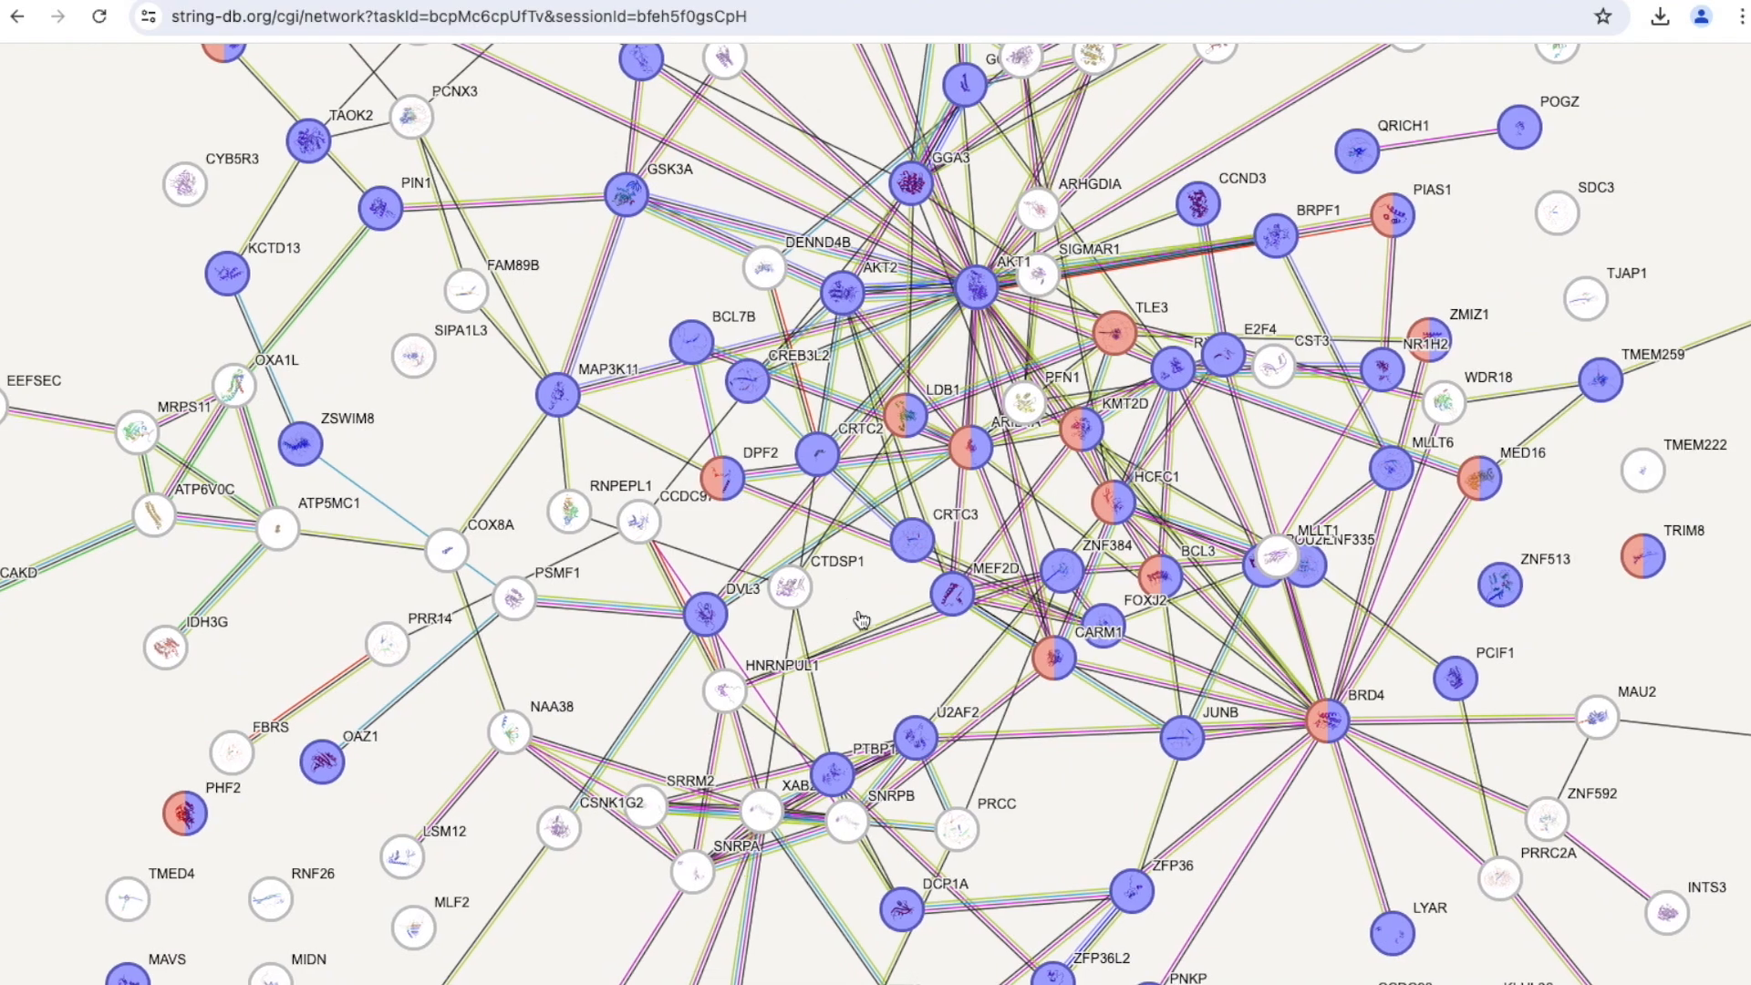
pyautogui.scroll(5, 859, 617)
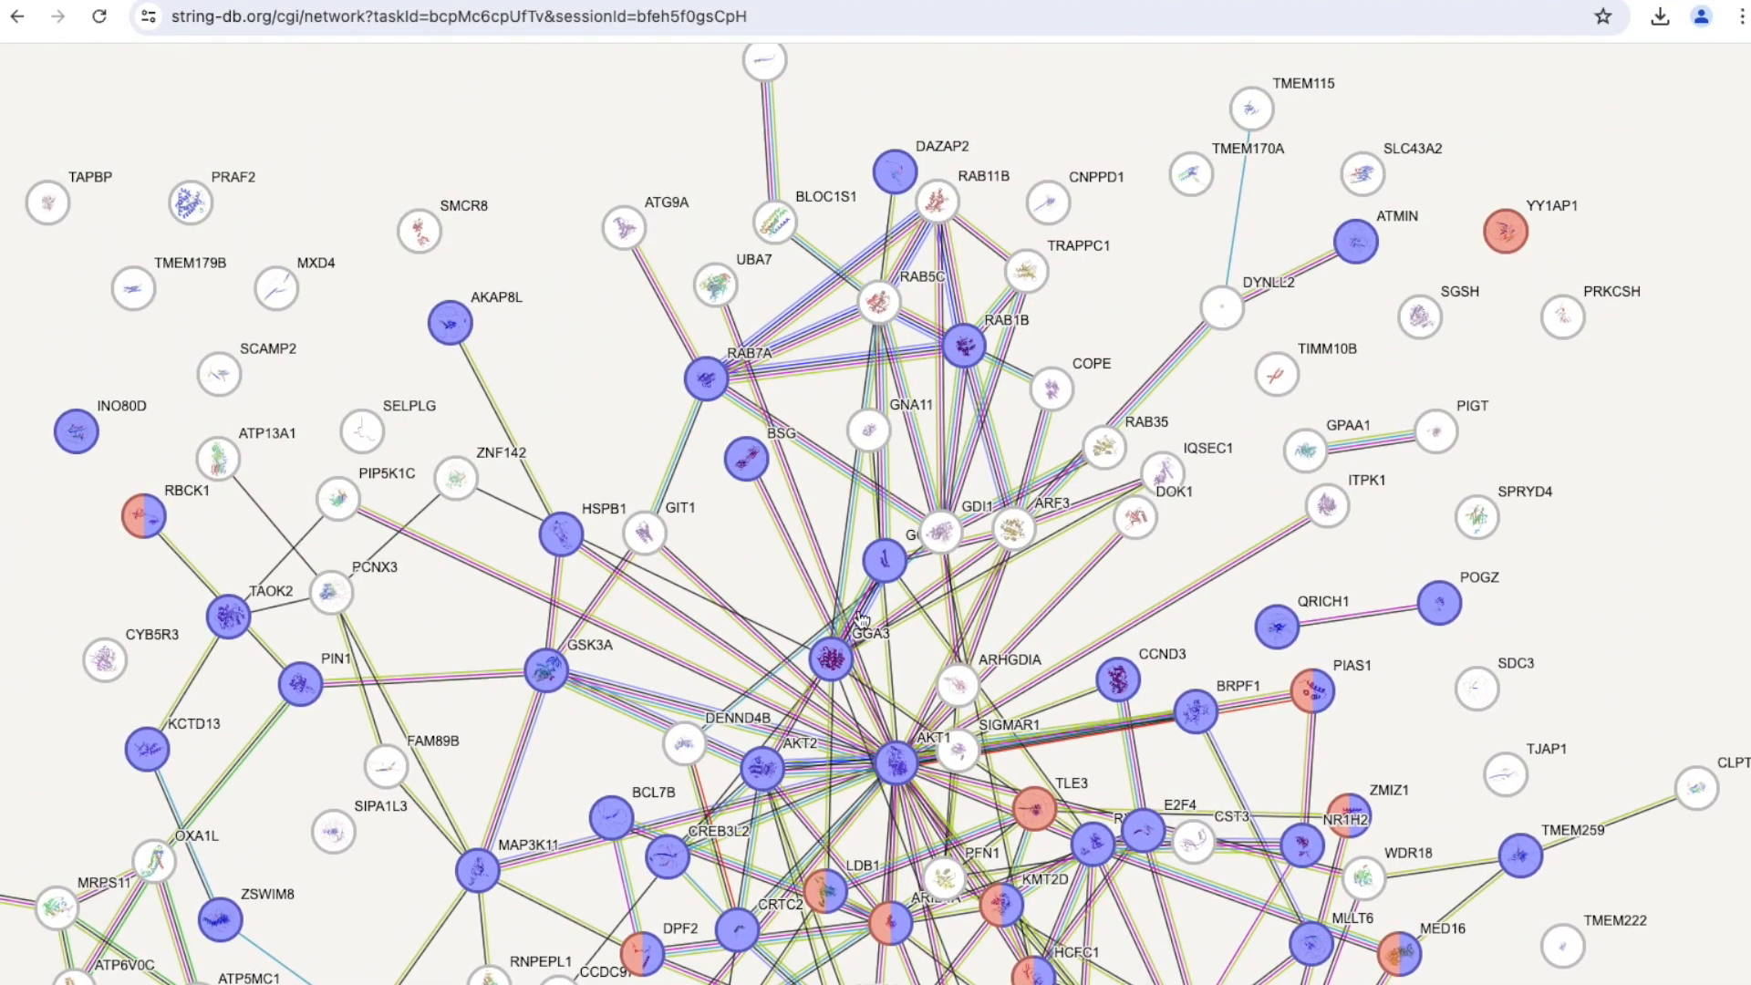
pyautogui.scroll(-3, 861, 619)
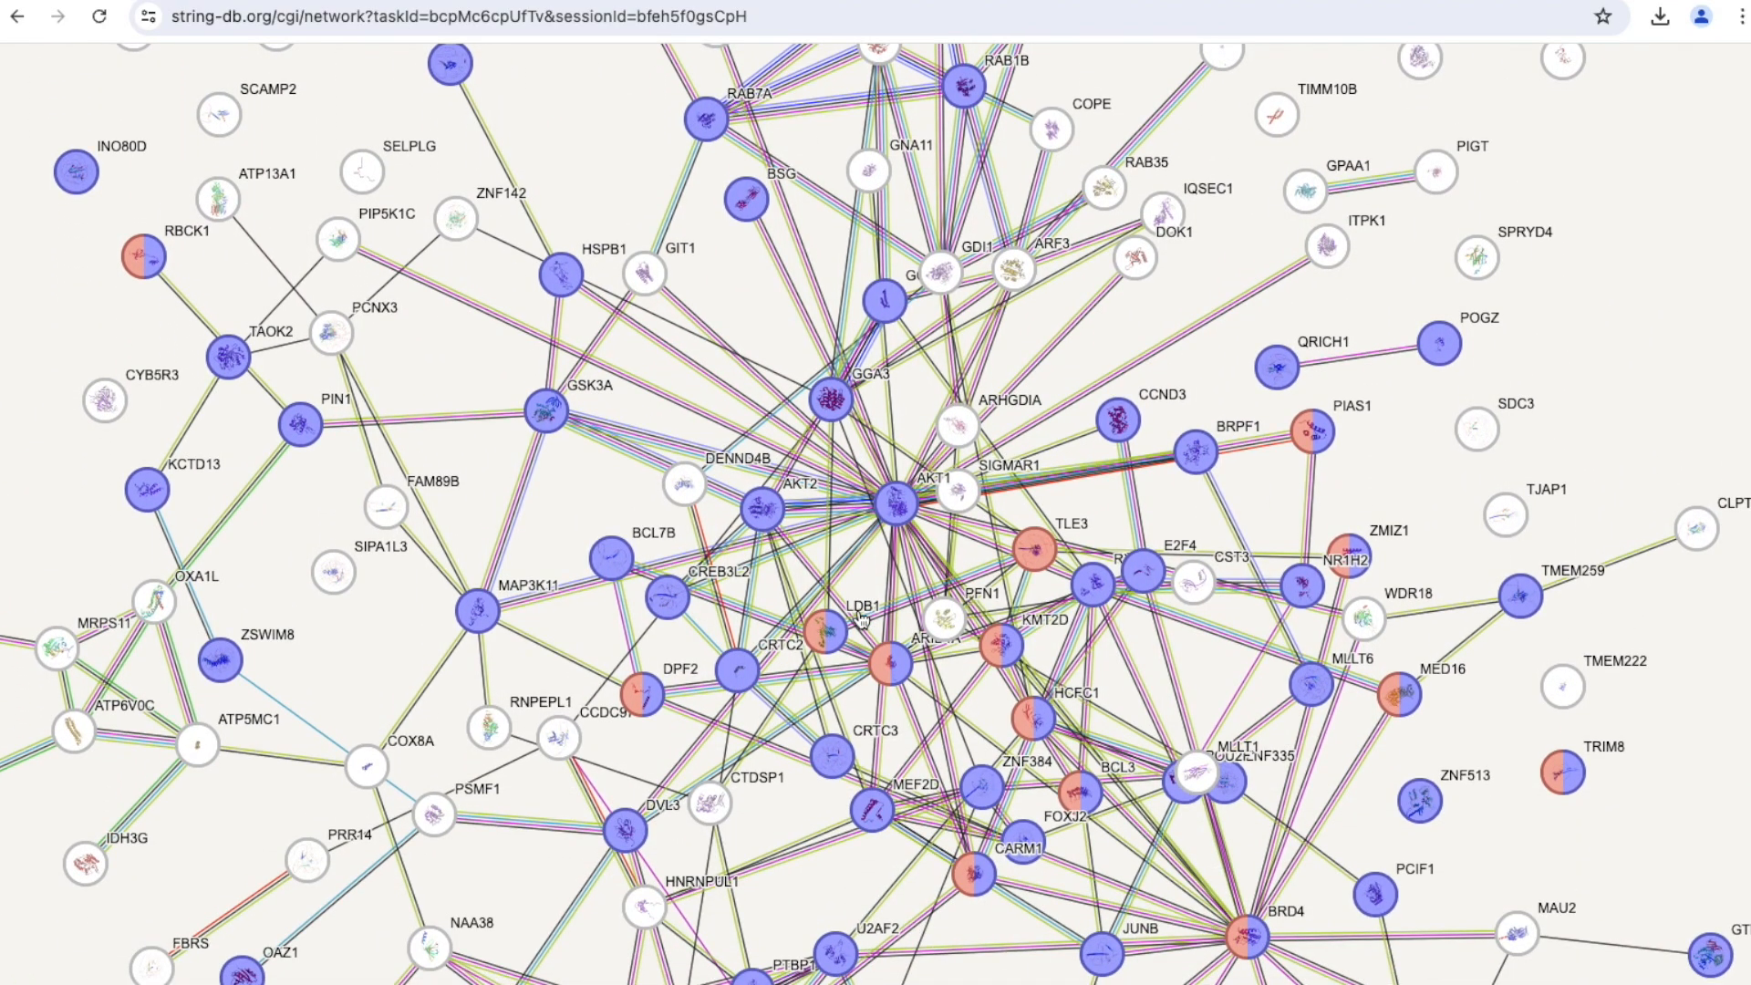
pyautogui.scroll(-1, 862, 618)
pyautogui.moveTo(957, 553); pyautogui.dragTo(958, 527)
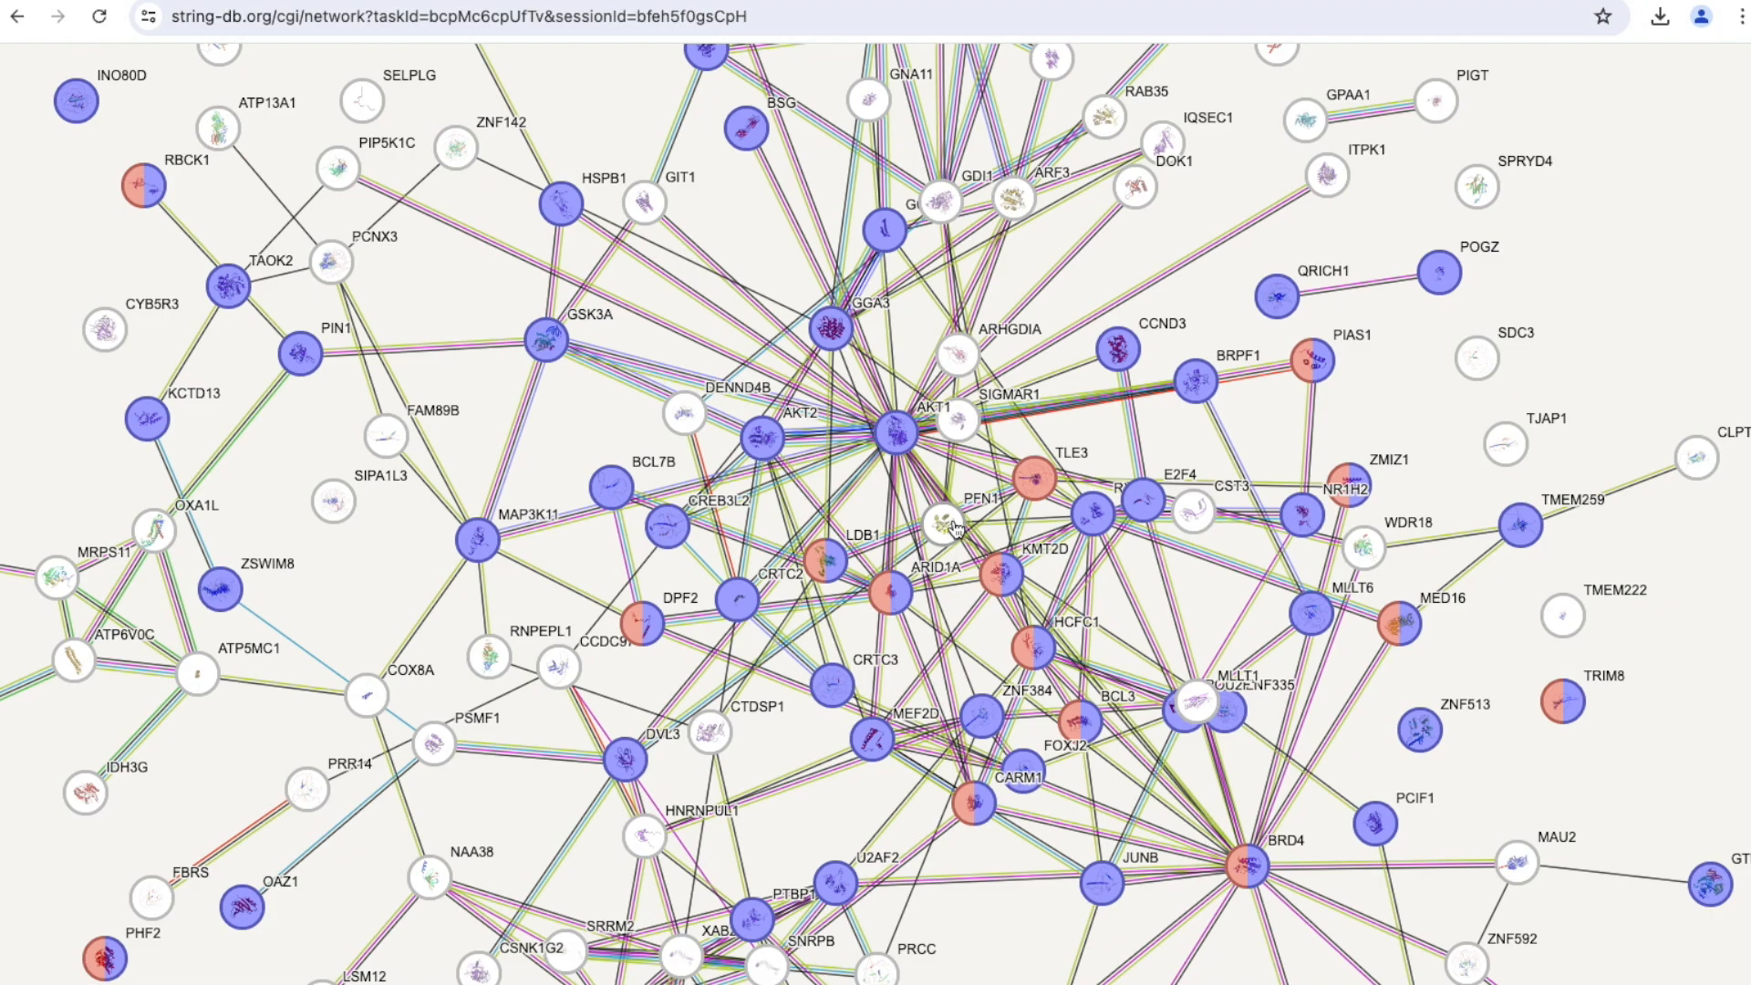
# Open the AKT1 node's details and read its protein description.
pyautogui.click(934, 407)
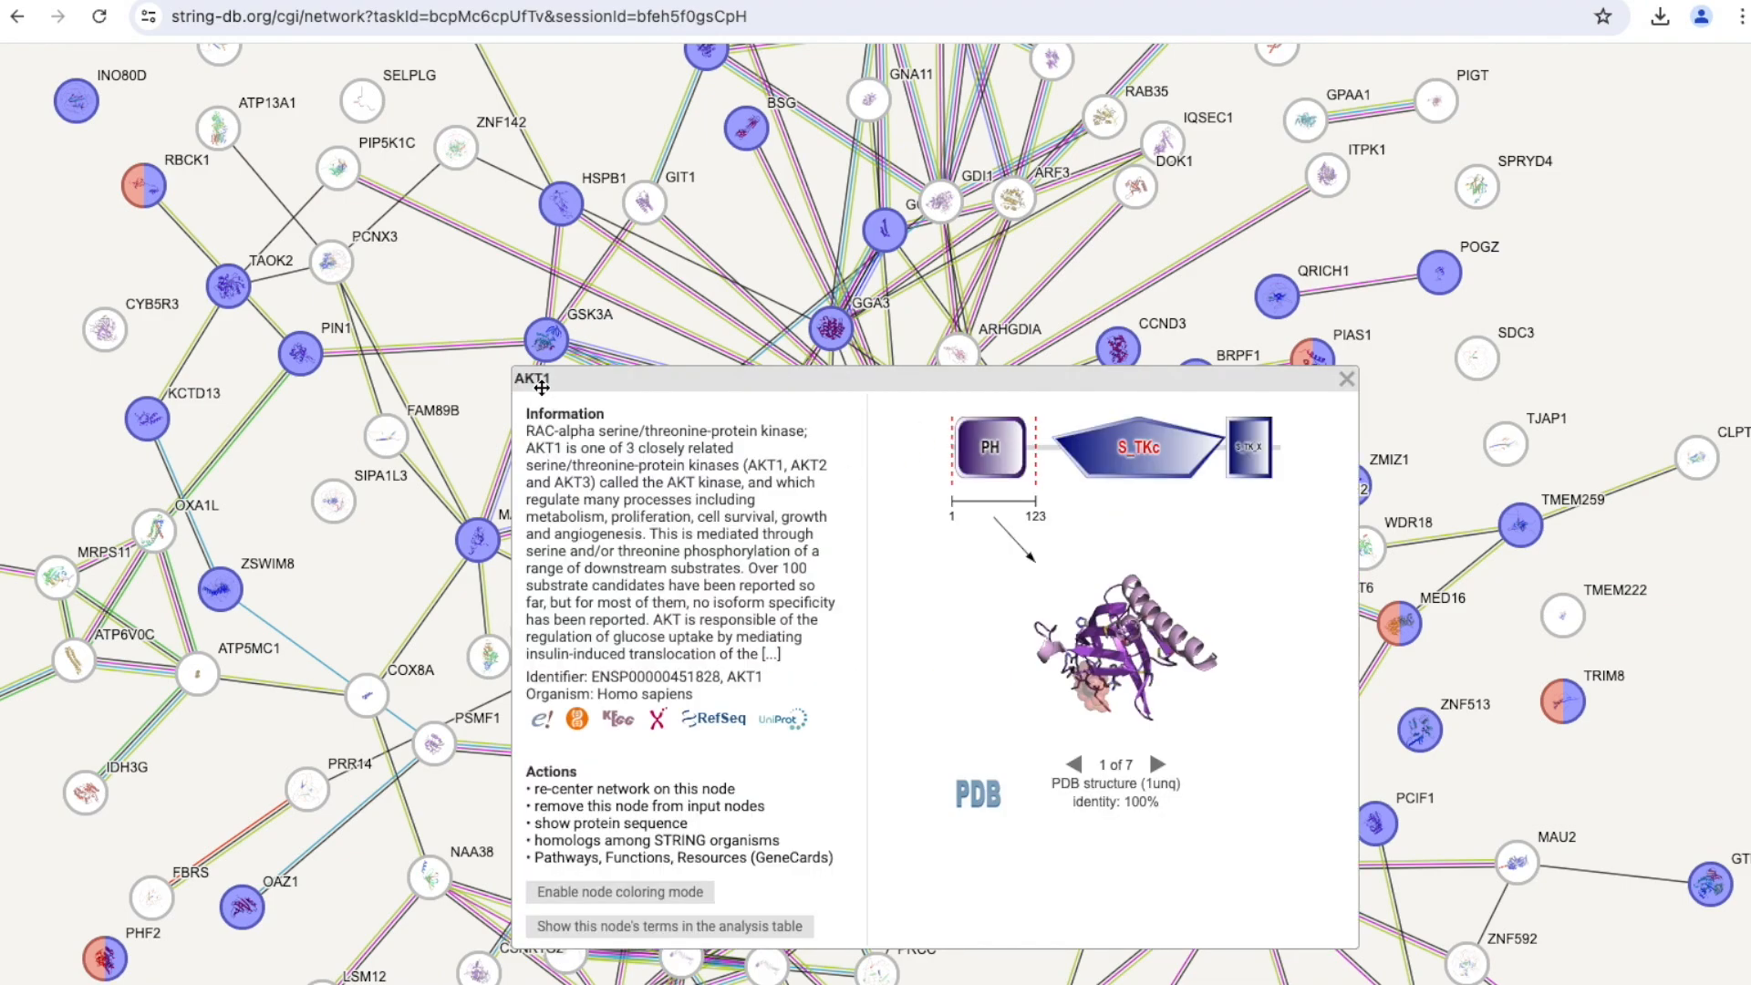
pyautogui.scroll(-1, 683, 508)
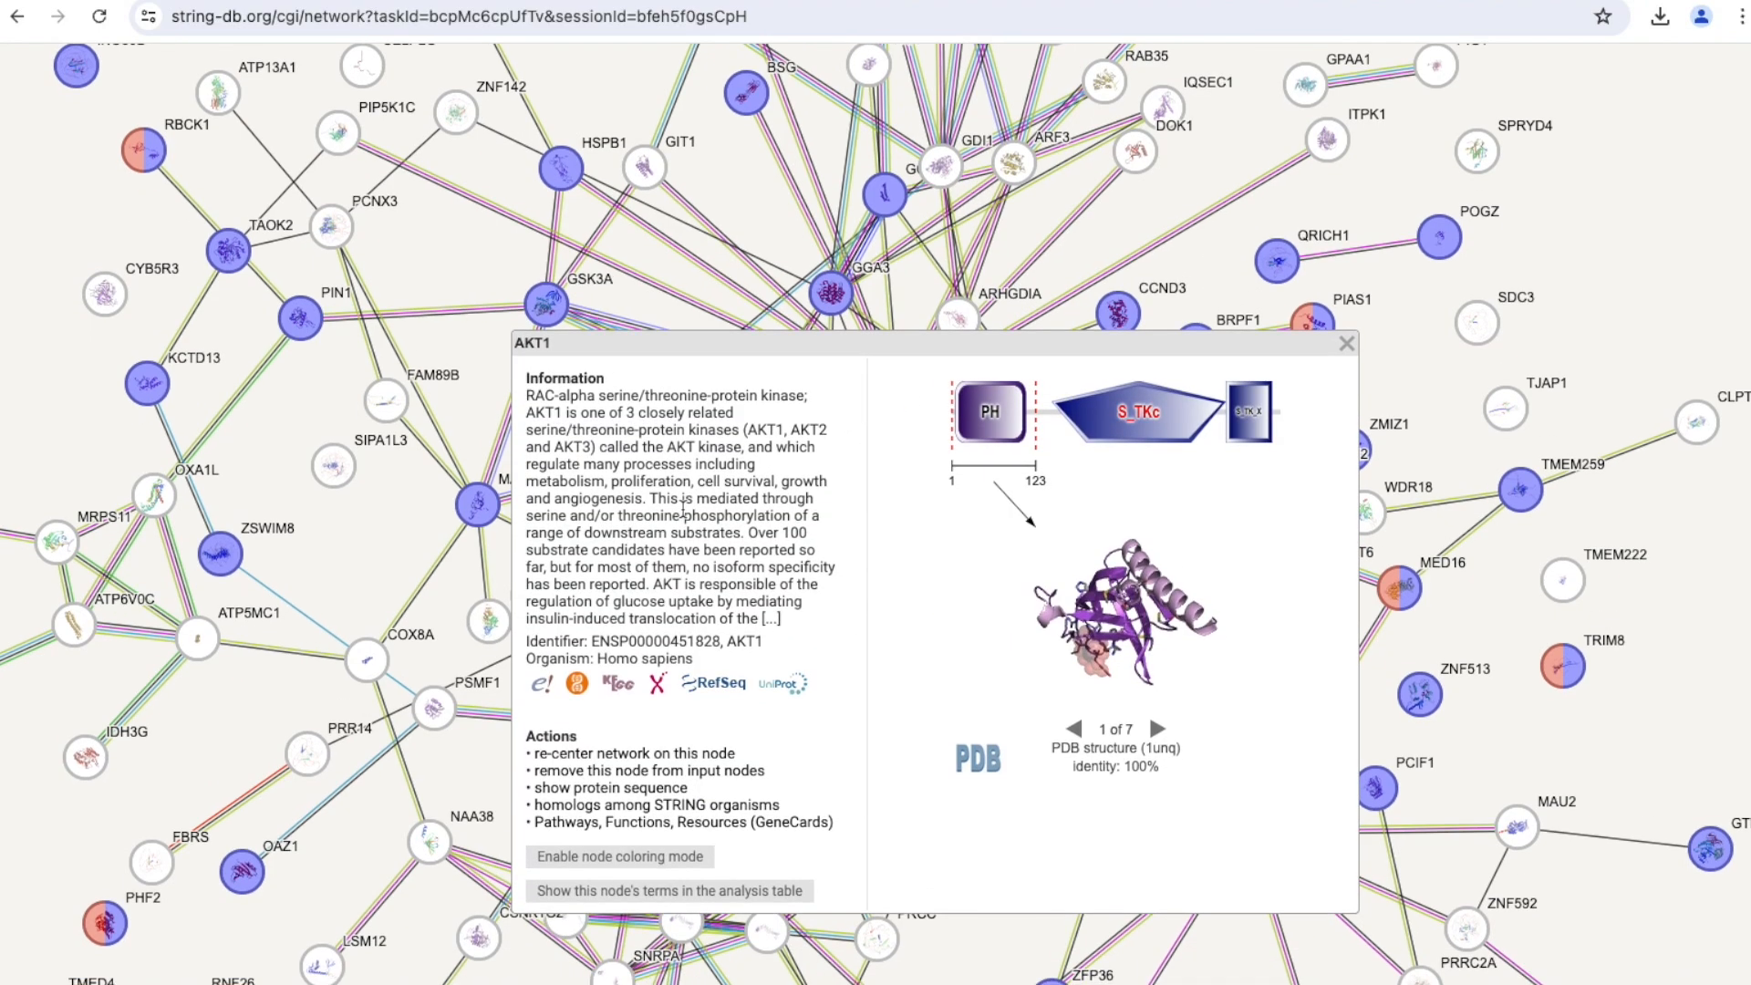
pyautogui.scroll(-1, 683, 508)
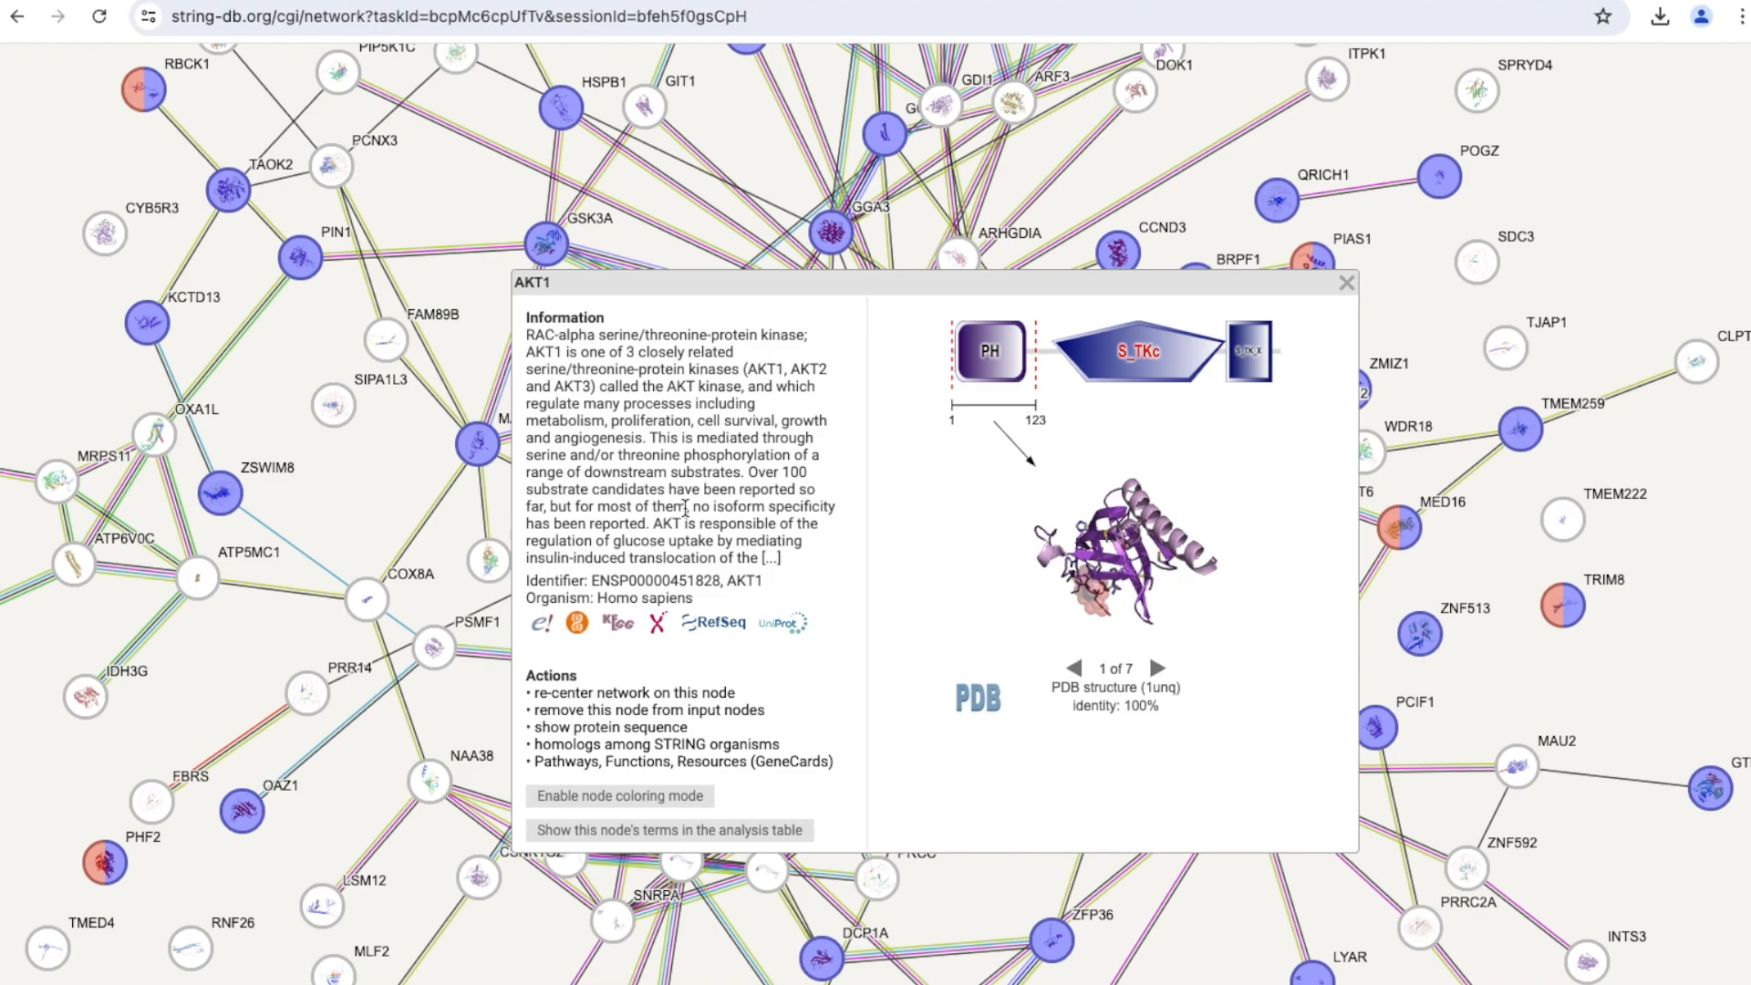
pyautogui.scroll(-1, 812, 496)
pyautogui.scroll(5, 812, 495)
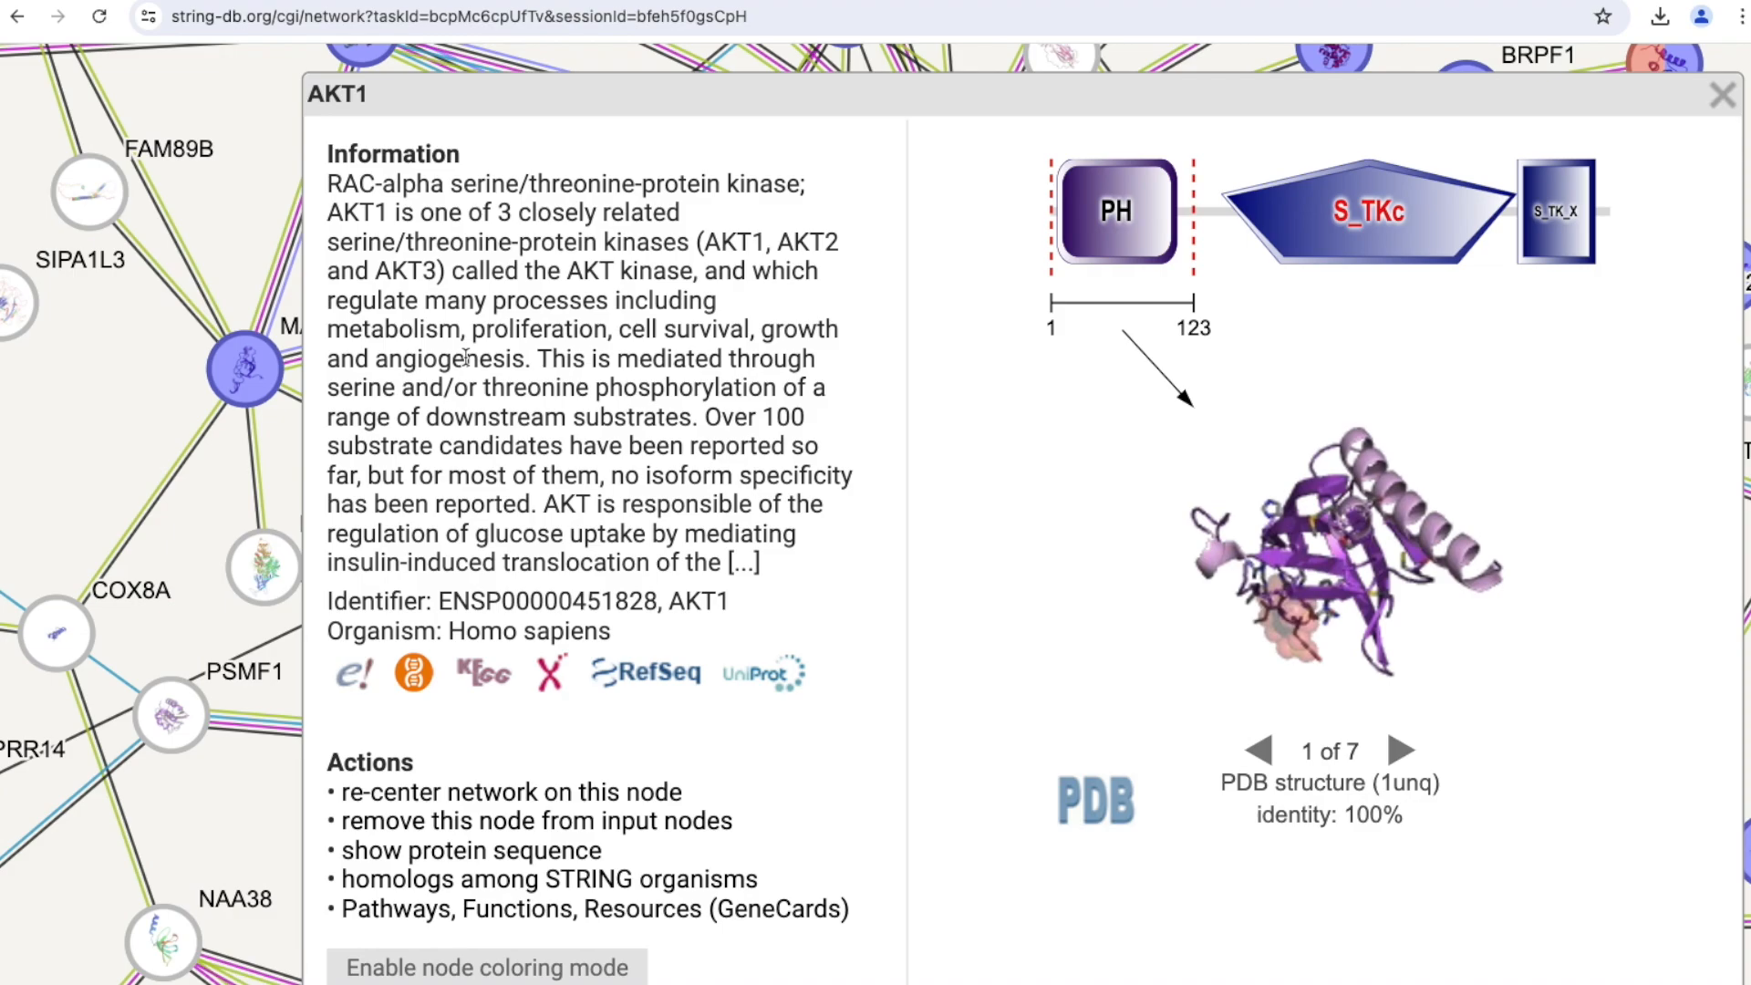
# Close the AKT1 details, look over the network and return to its statistics and functional enrichments.
pyautogui.scroll(10, 465, 357)
pyautogui.scroll(-7, 468, 363)
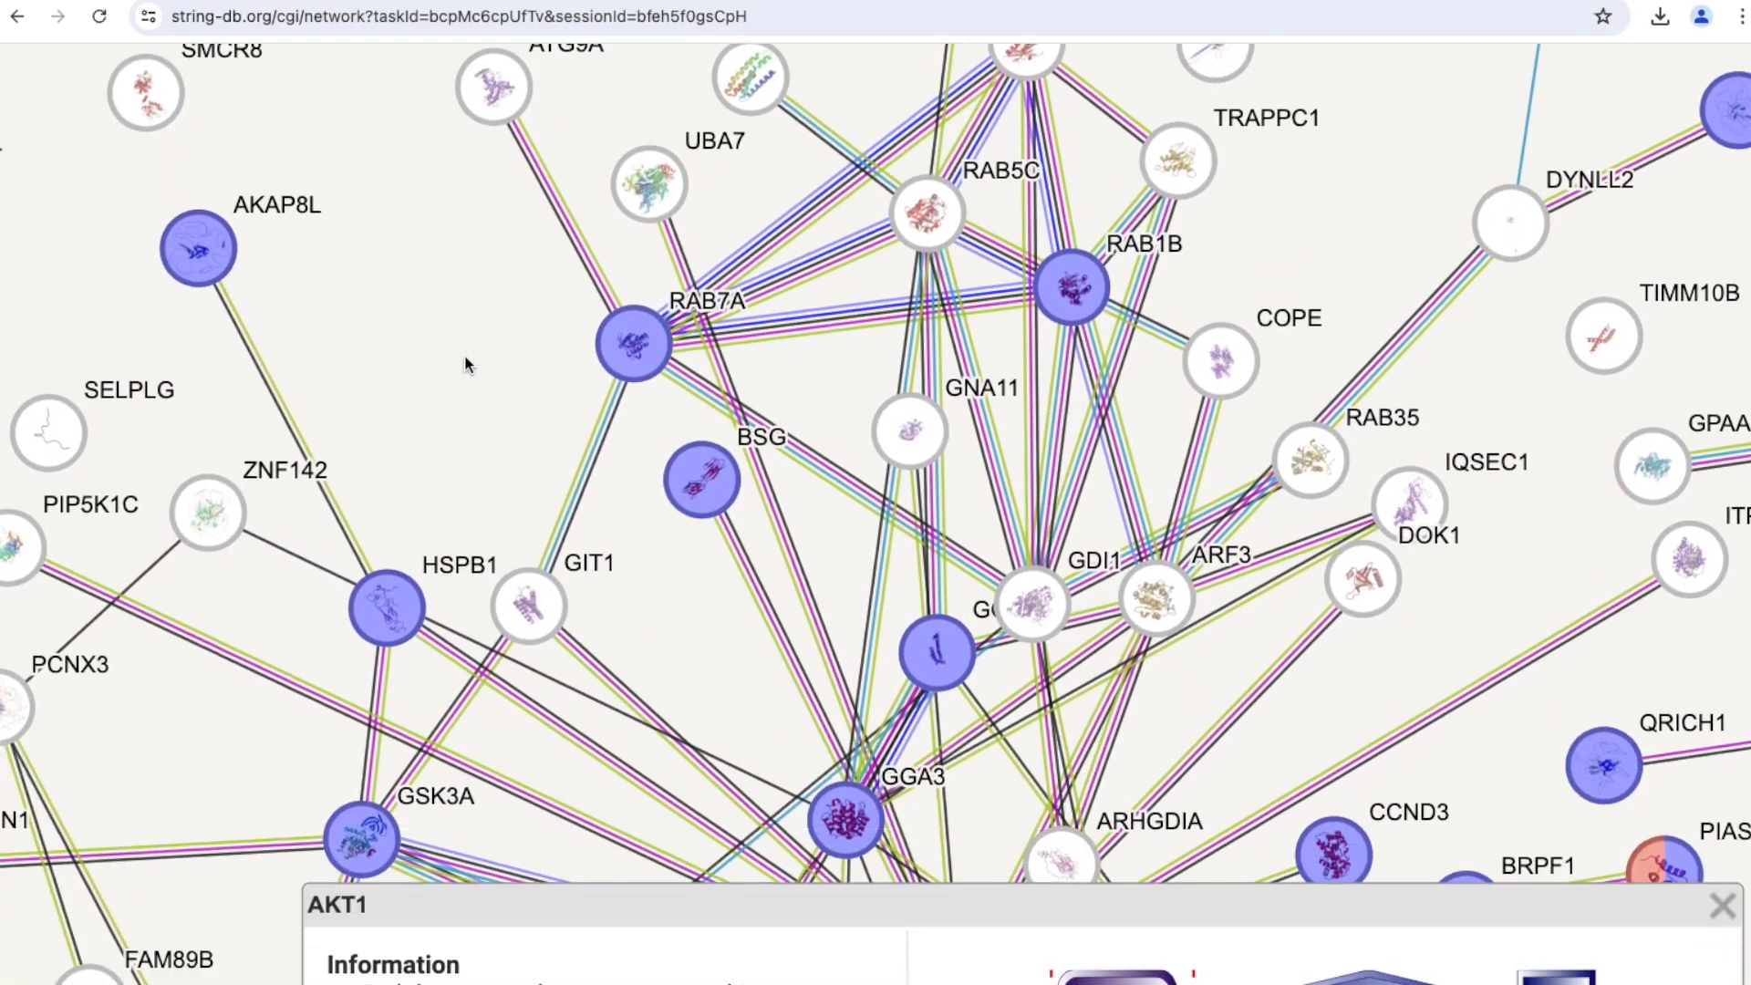
pyautogui.scroll(-1, 465, 363)
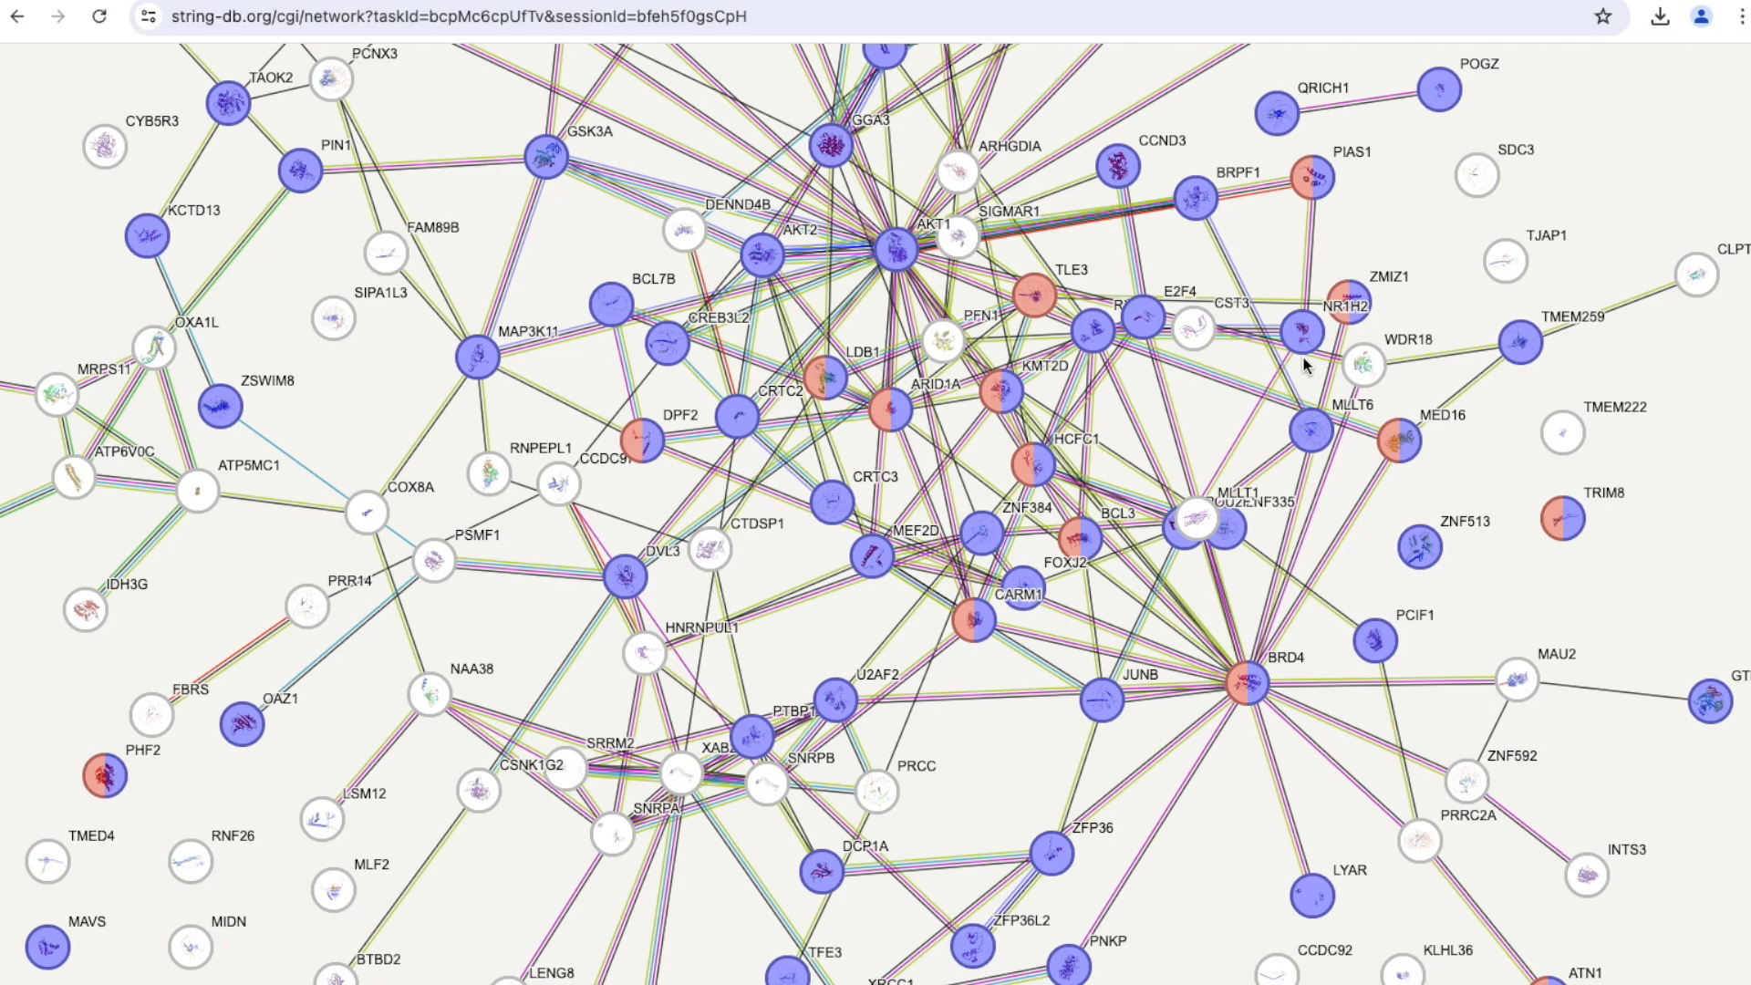
pyautogui.scroll(-20, 1329, 278)
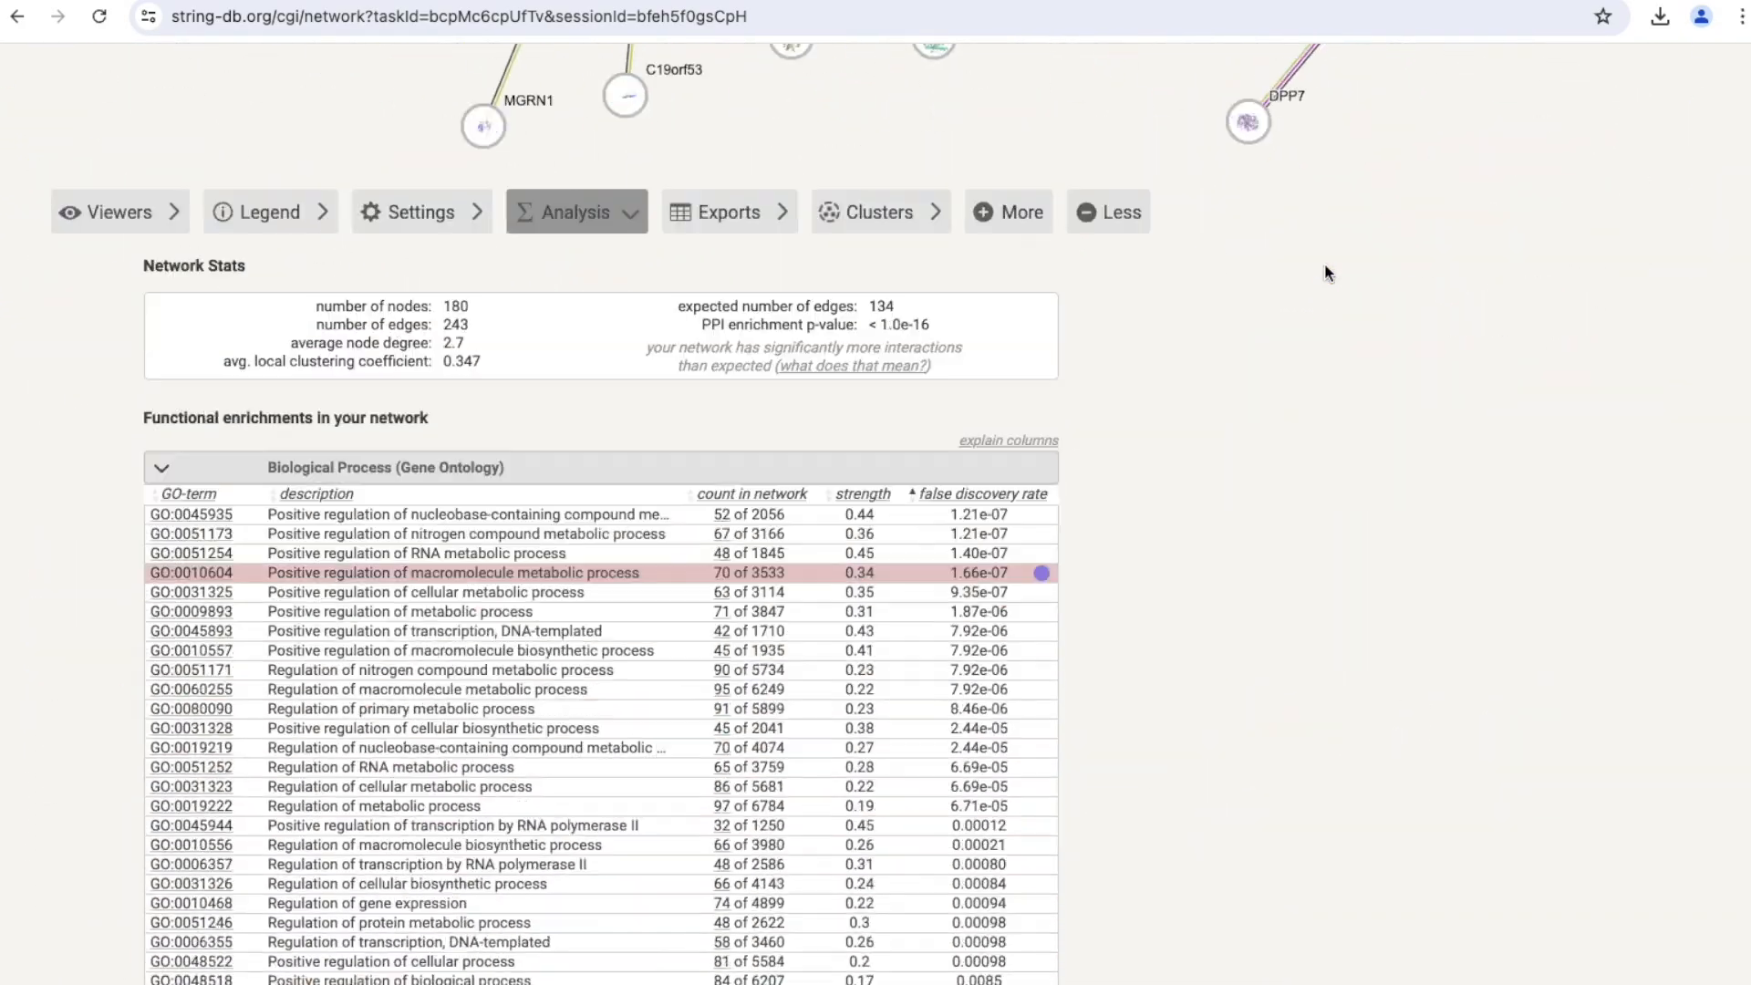